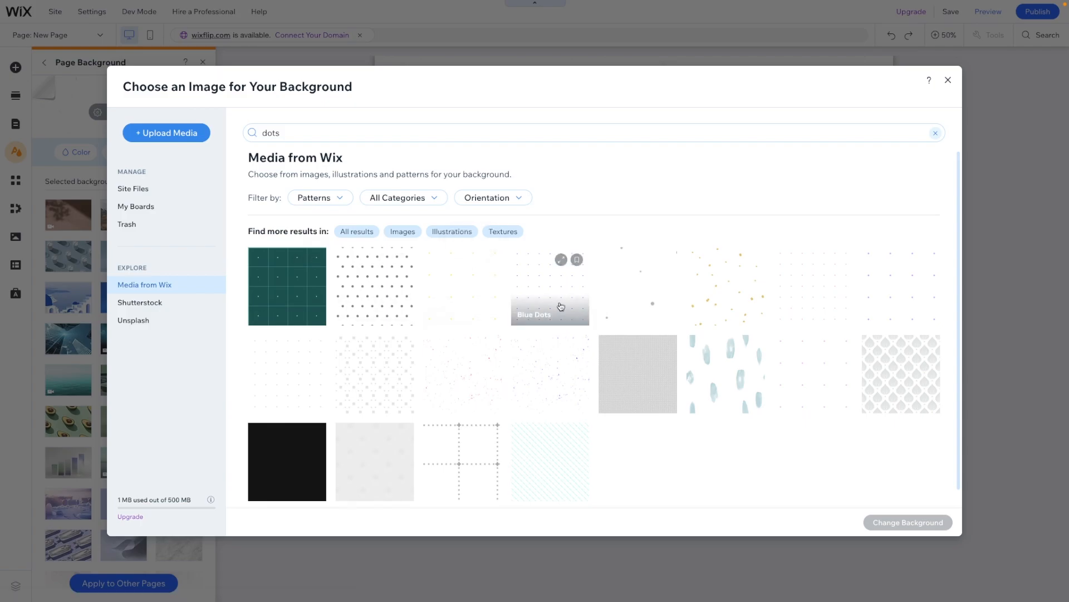
# - Apply the Recycled Paper pattern as the page background and check its image settings
pyautogui.click(469, 384)
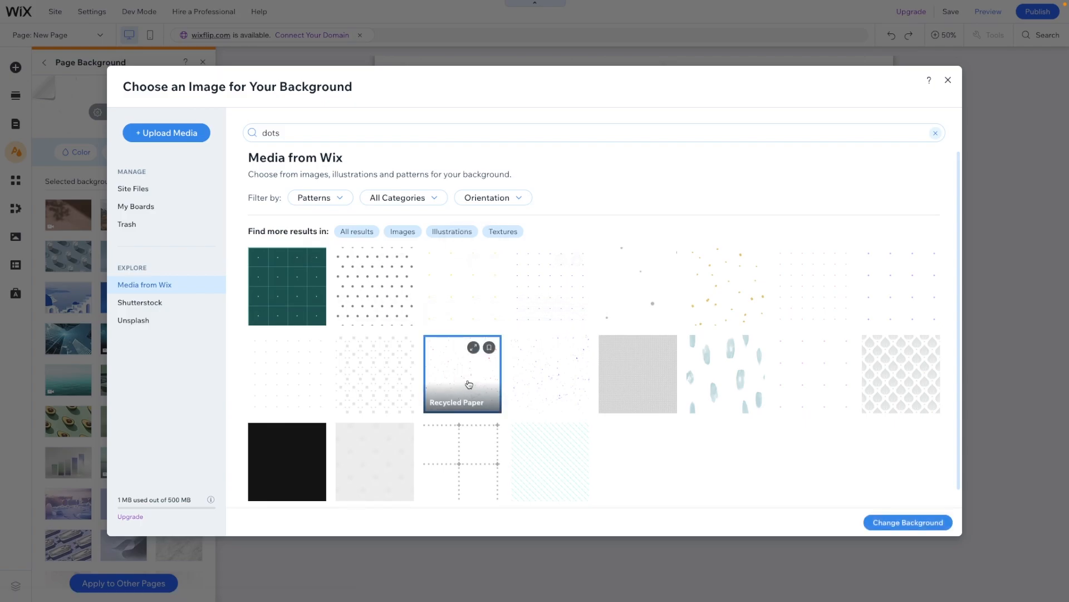
pyautogui.click(948, 80)
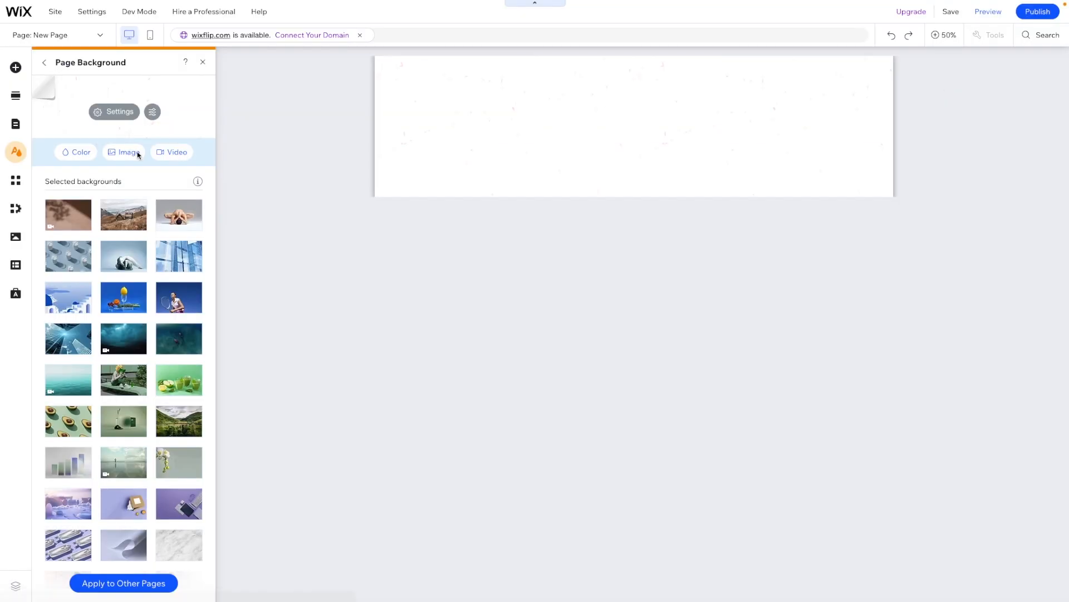
pyautogui.click(114, 111)
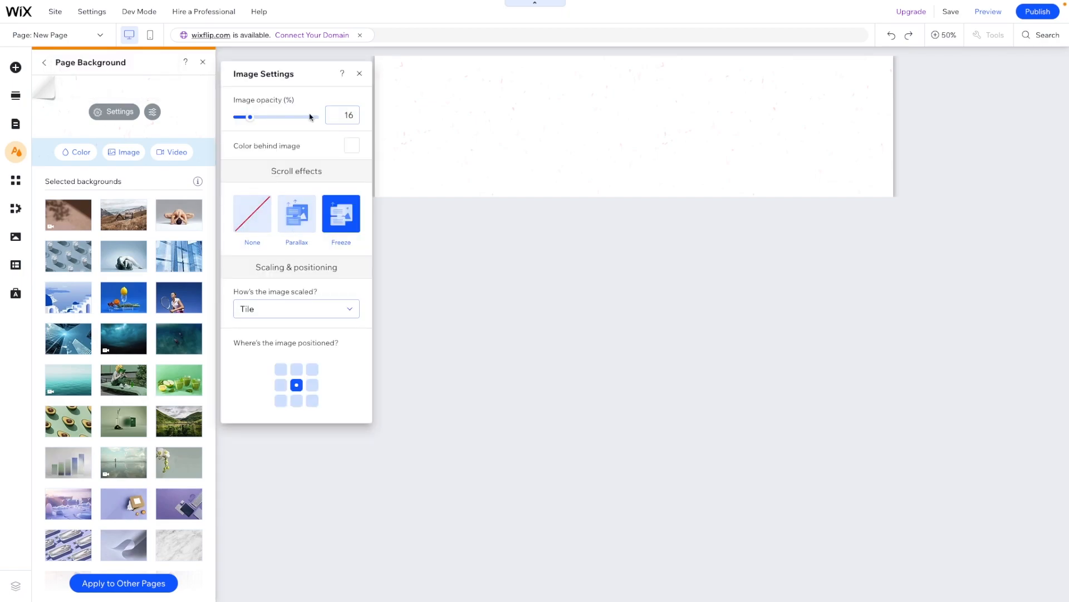
pyautogui.click(513, 110)
pyautogui.click(563, 138)
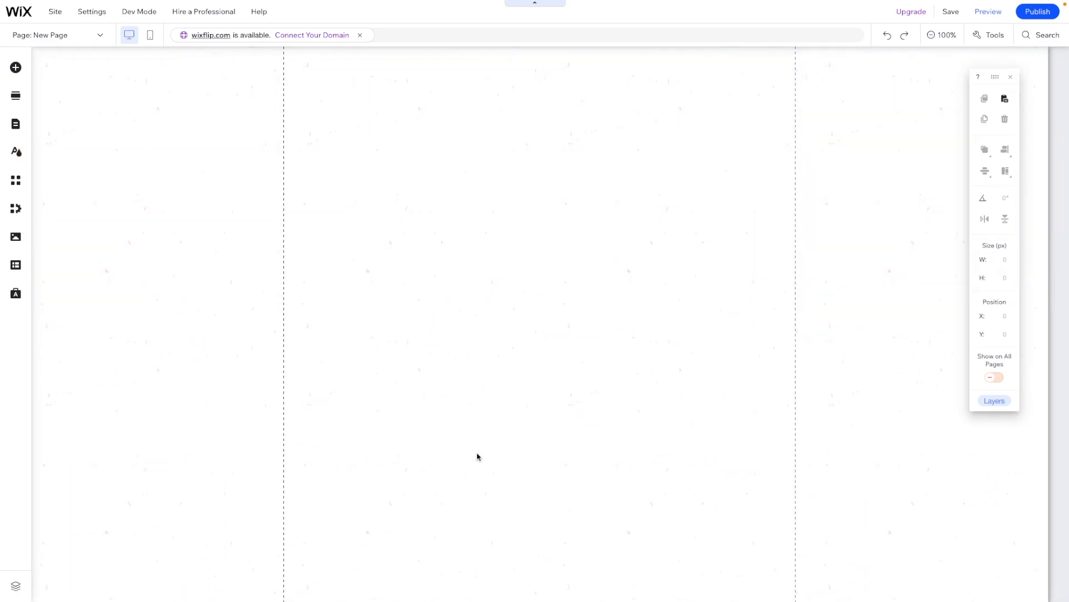
# - Set the height of the page's empty first section to 1000 px
pyautogui.click(391, 247)
pyautogui.click(1008, 281)
pyautogui.write('1000')
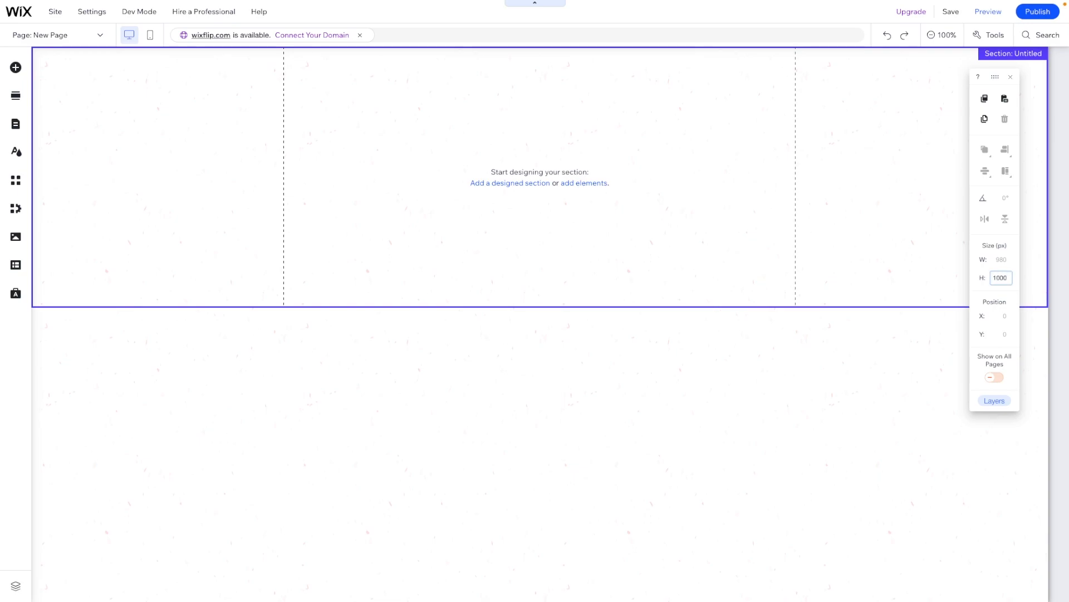
pyautogui.press('Return')
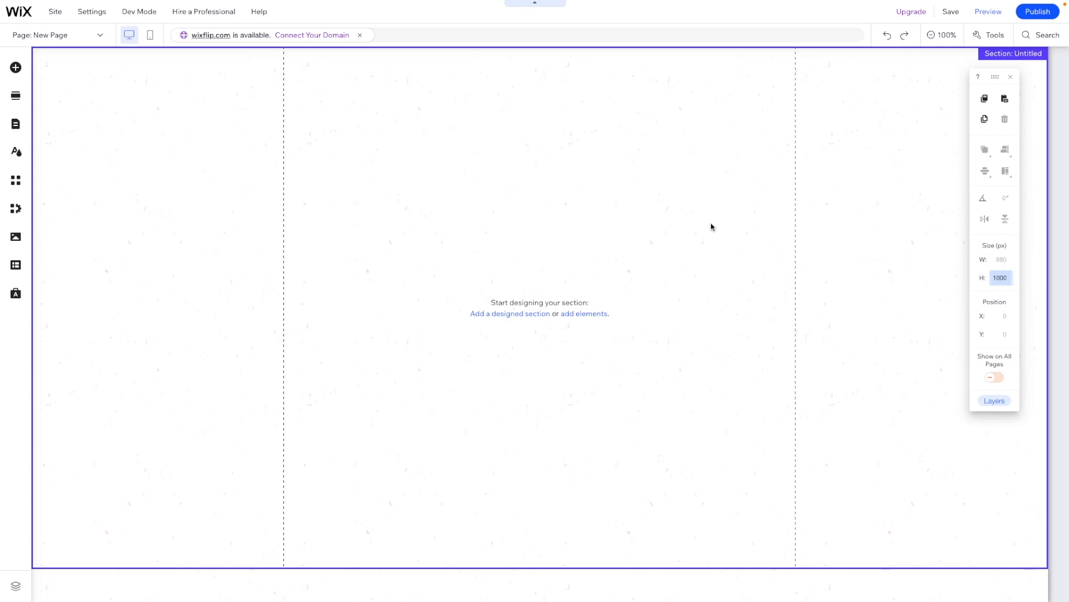
pyautogui.click(486, 209)
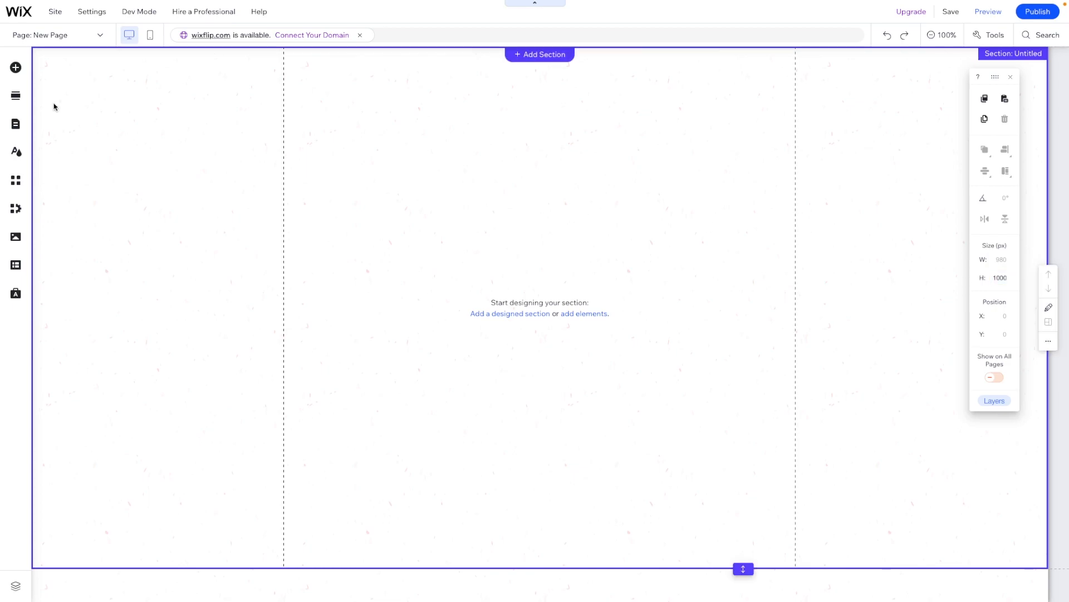
# - Add a plain light-grey strip element across the empty section
pyautogui.click(14, 67)
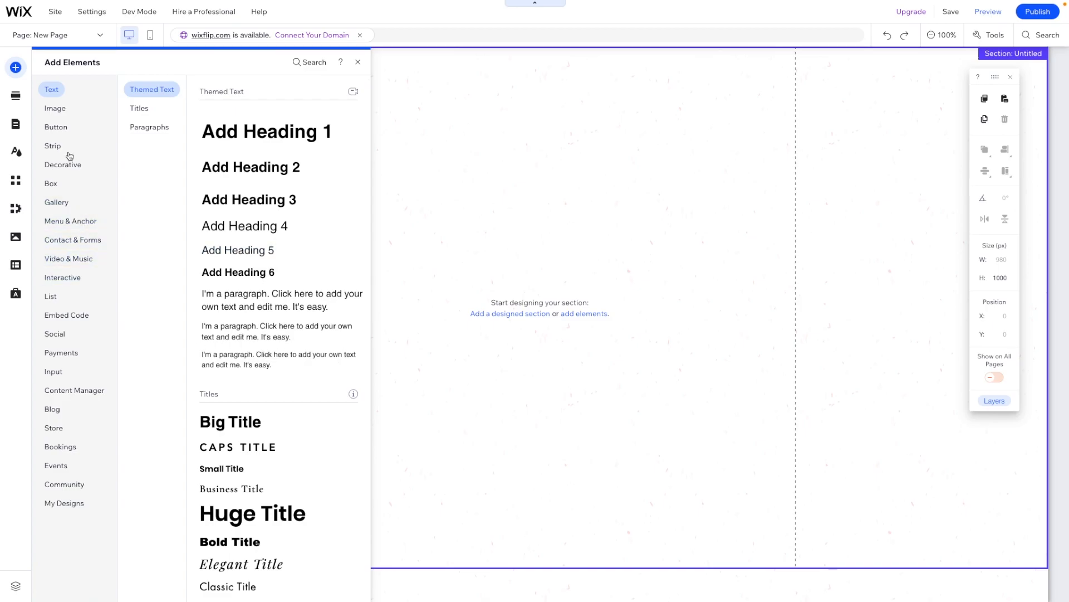
pyautogui.click(53, 146)
pyautogui.moveTo(283, 195); pyautogui.dragTo(625, 205)
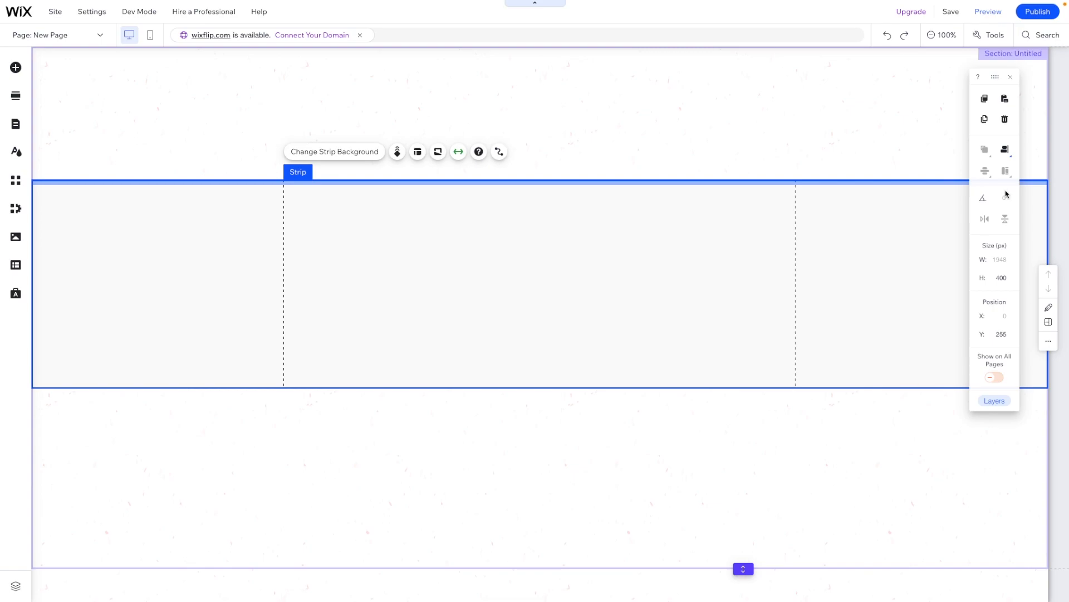
# - Make the strip's background colour fully transparent with 0% opacity
pyautogui.click(358, 151)
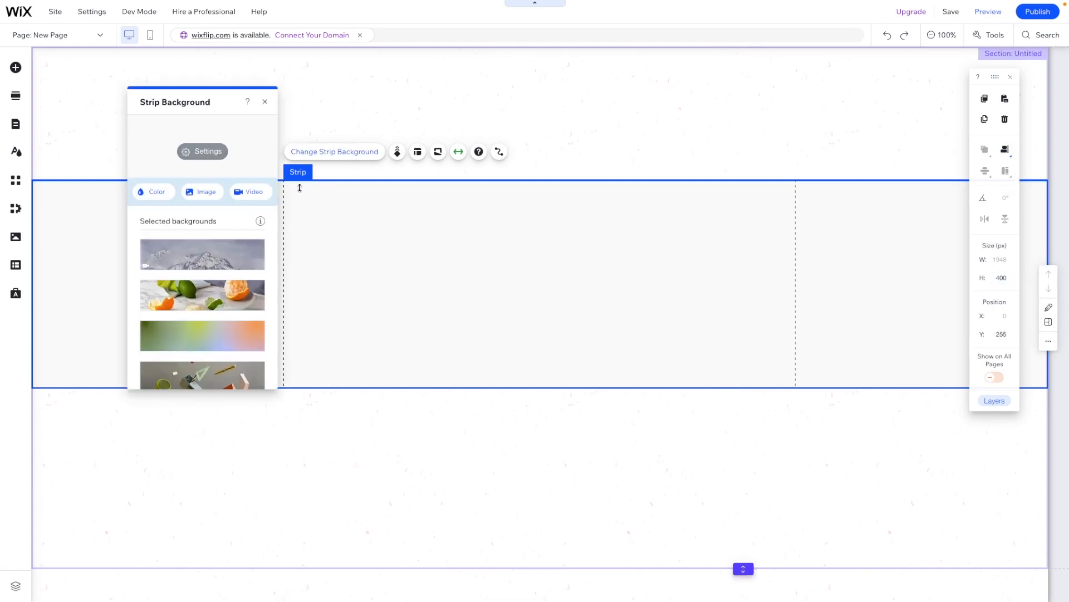
pyautogui.click(202, 151)
pyautogui.click(234, 176)
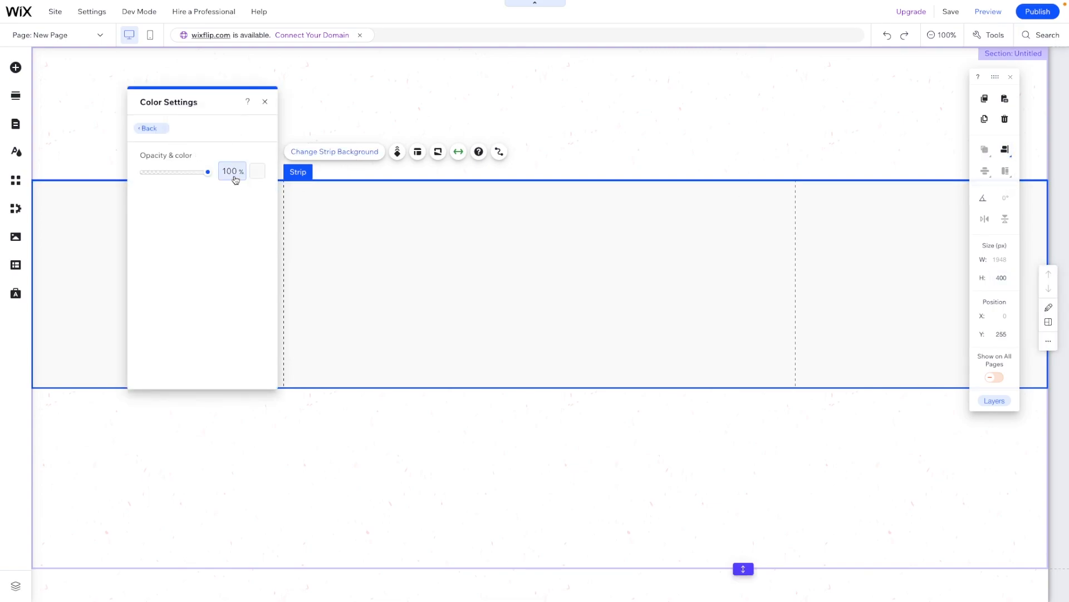
pyautogui.write('0')
# - Move the strip up and align it with the section's top edge
pyautogui.moveTo(565, 255); pyautogui.dragTo(566, 187)
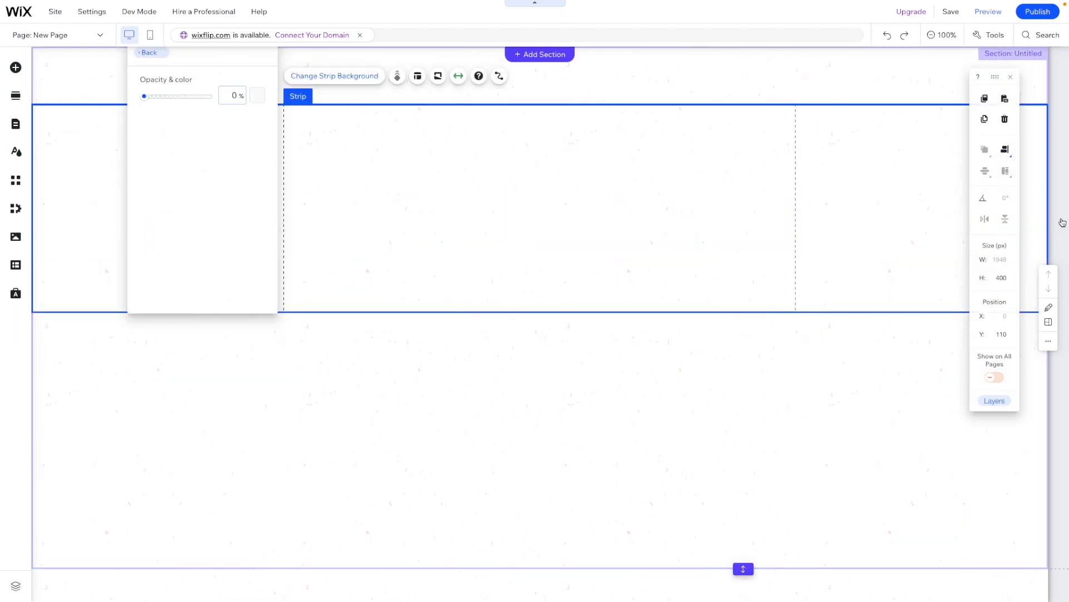
pyautogui.click(1005, 151)
pyautogui.click(961, 174)
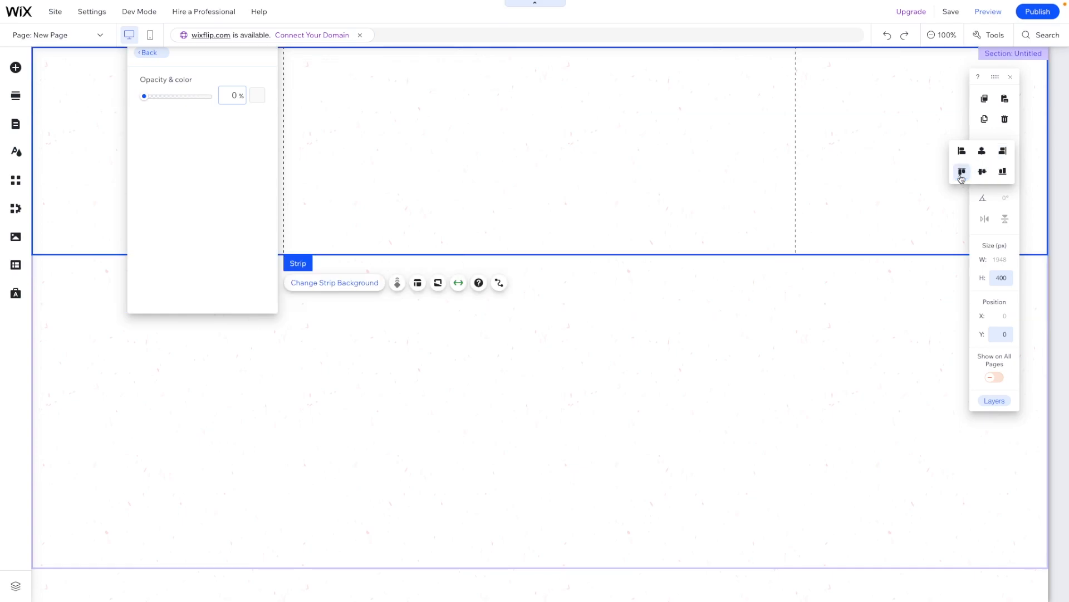
# - Set the strip's height to 900 px and align its content to the right in the strip layout
pyautogui.click(1009, 278)
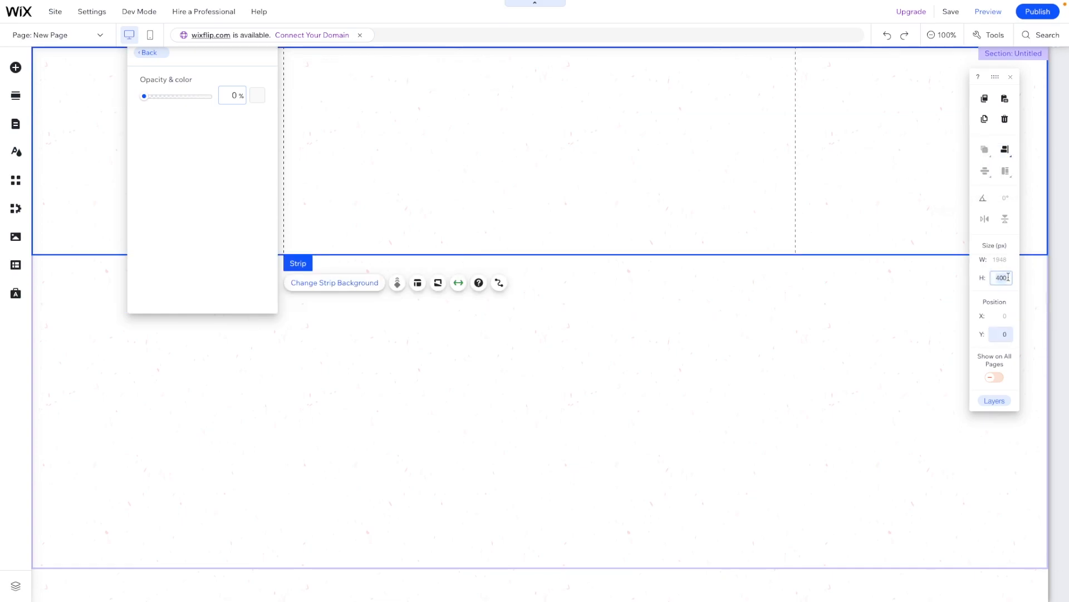
pyautogui.write('90')
pyautogui.press('Return')
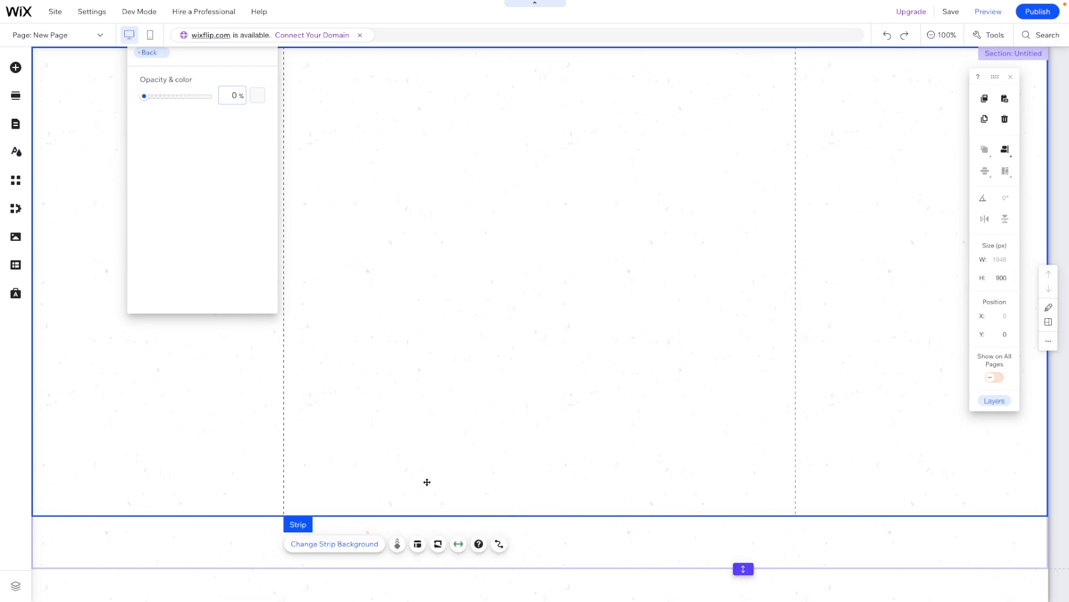
pyautogui.click(418, 544)
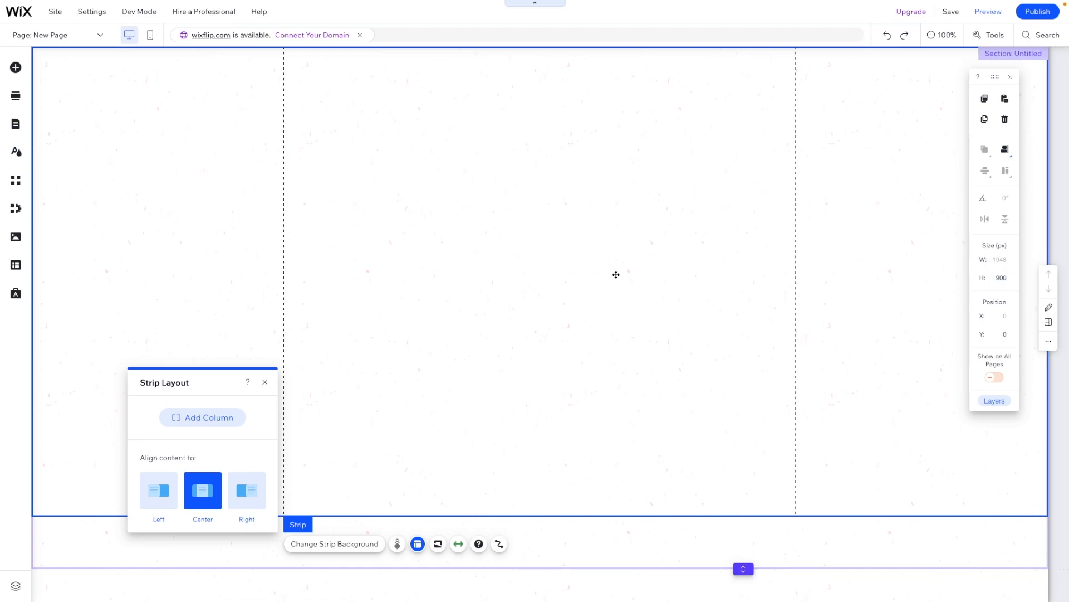
pyautogui.click(242, 501)
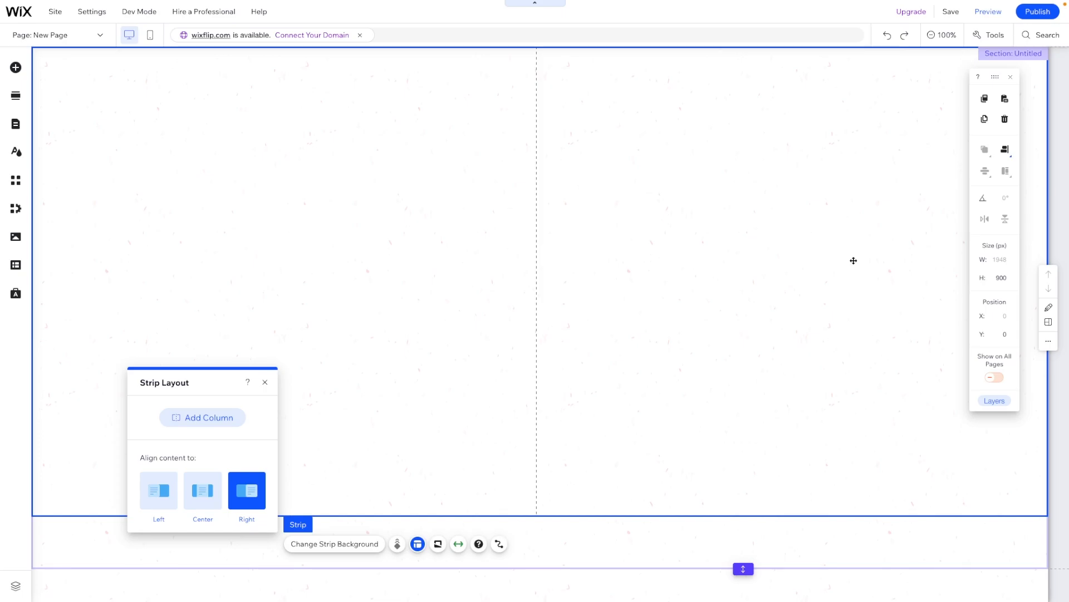
# - Search the free Wix images for "italian" and add the Pasta Meal picture to the page
pyautogui.click(15, 67)
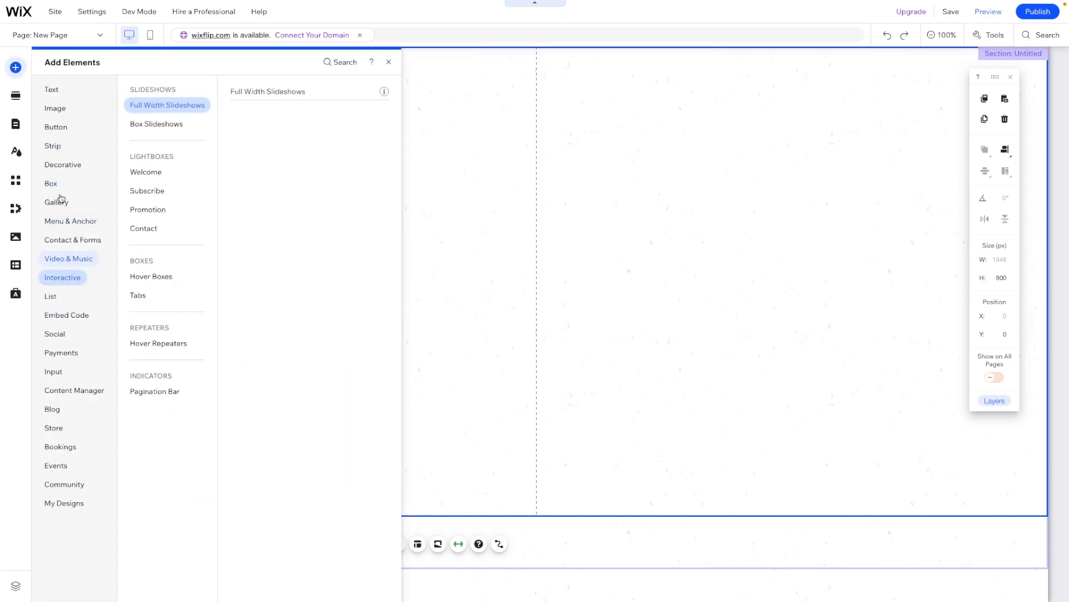
pyautogui.moveTo(54, 111)
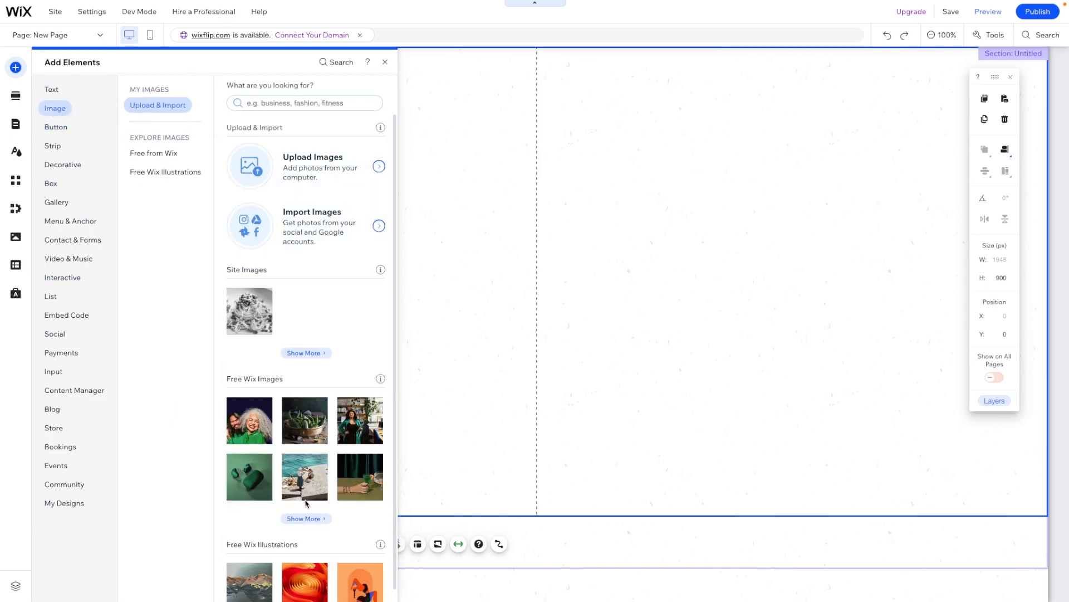
pyautogui.click(305, 518)
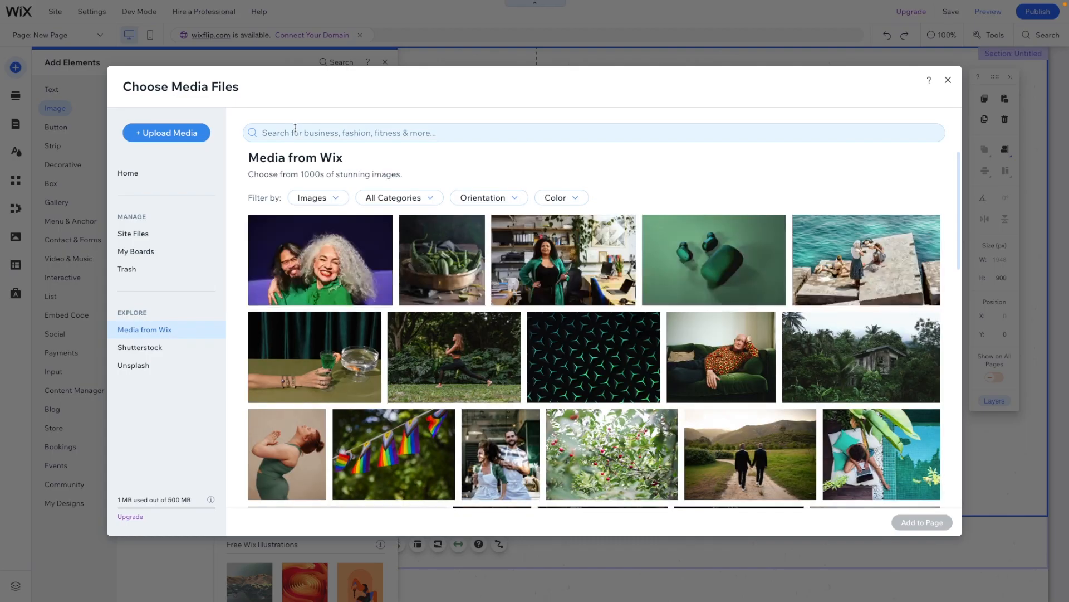
pyautogui.click(295, 129)
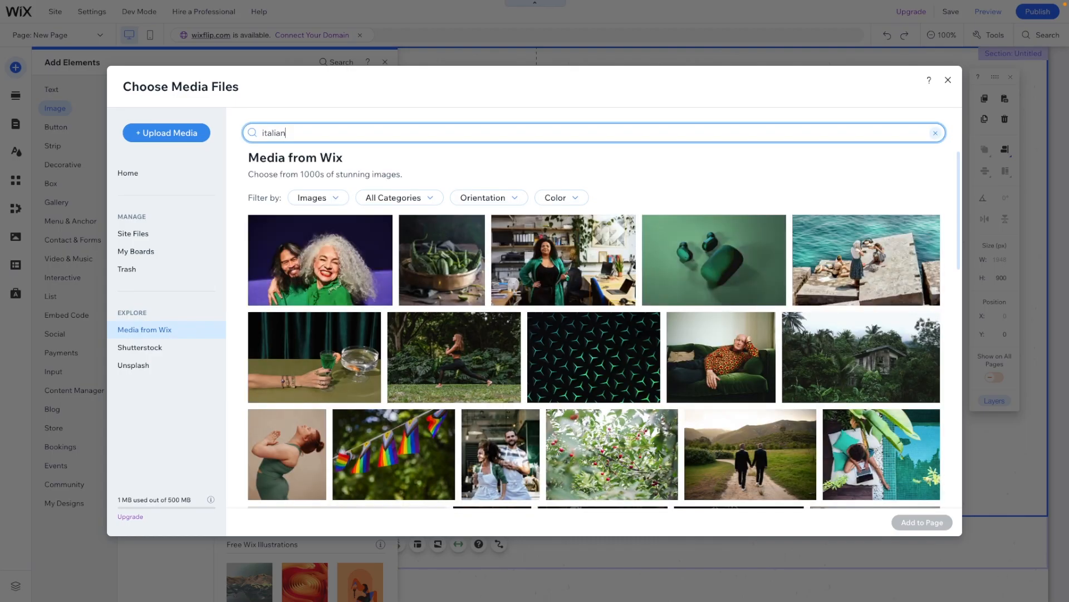
pyautogui.press('Return')
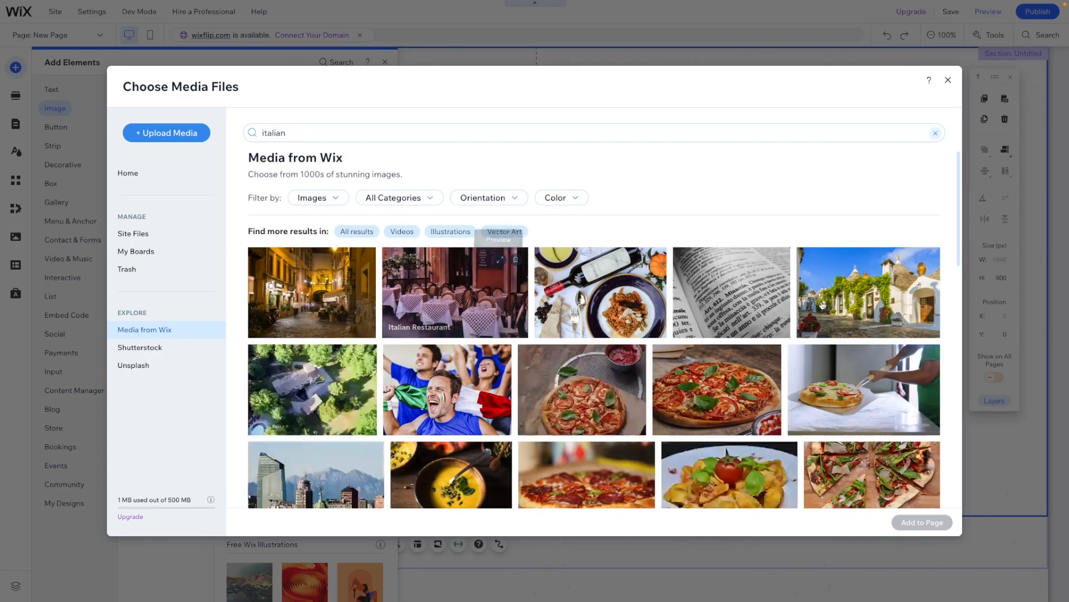
pyautogui.scroll(-2, 822, 305)
pyautogui.scroll(-5, 822, 305)
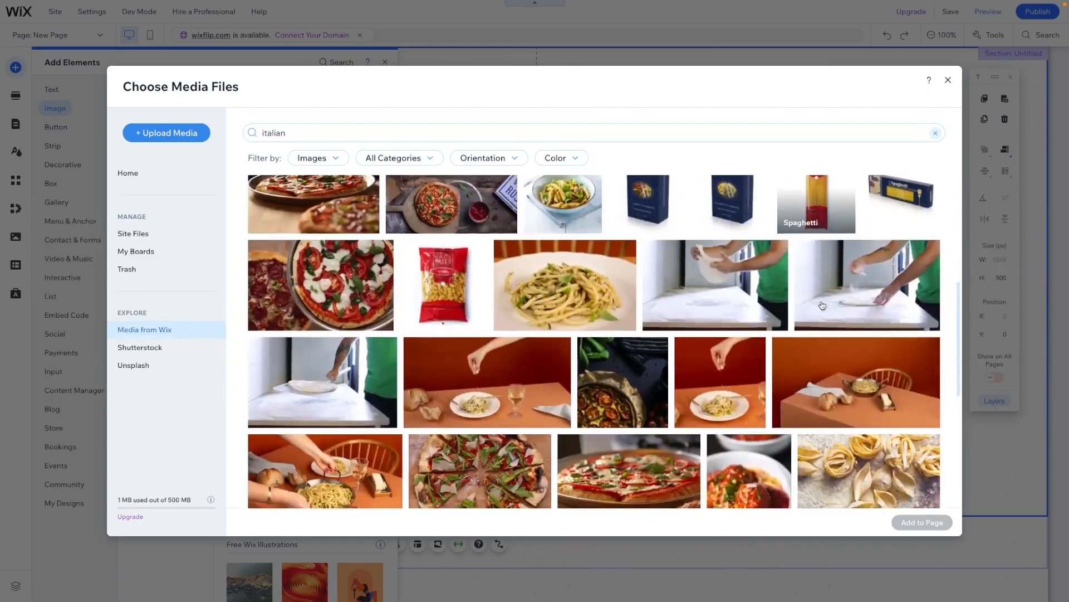
pyautogui.click(560, 271)
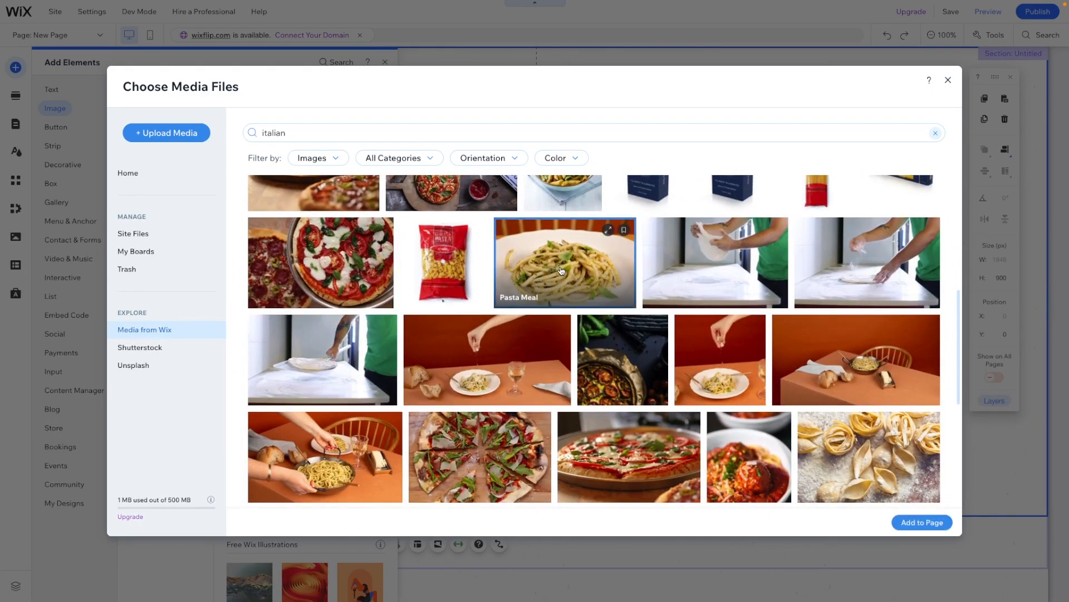
pyautogui.doubleClick(561, 267)
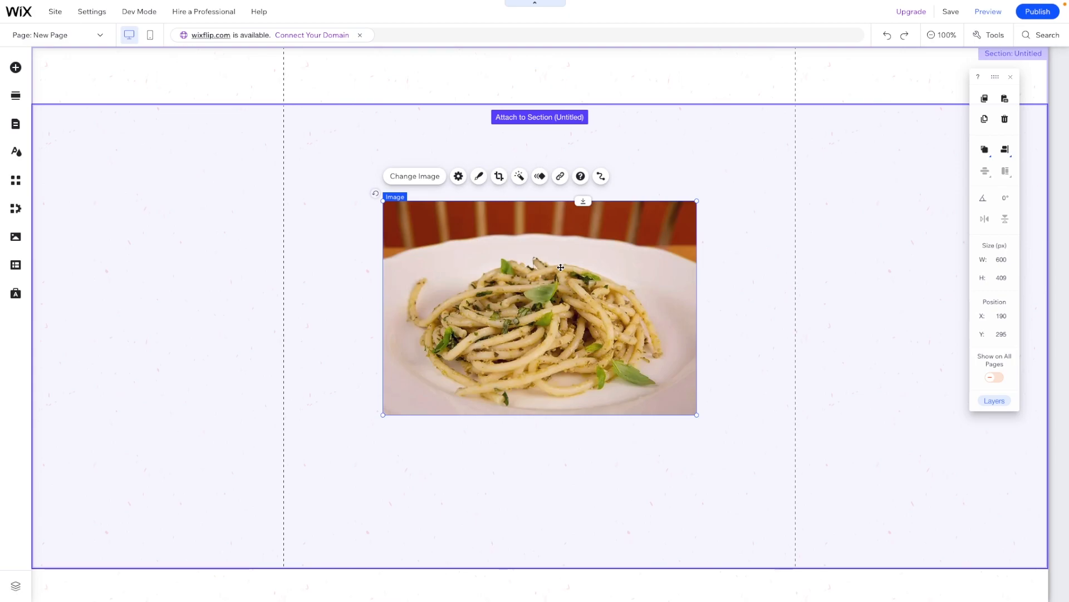
# - Crop the pasta image to a circle and move it into the strip's right half at about X 777, Y 155
pyautogui.click(499, 178)
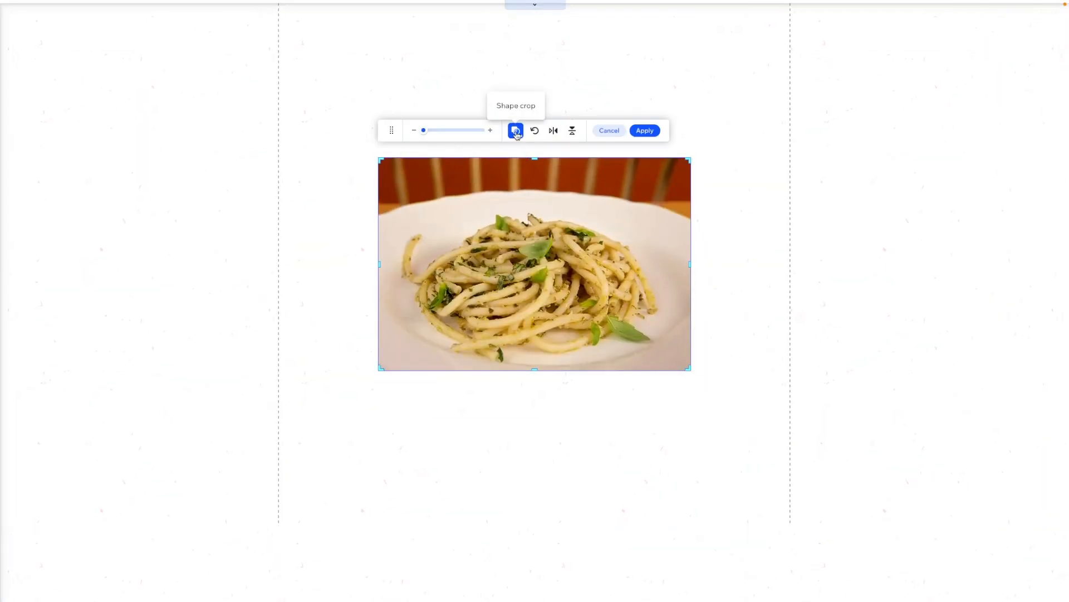
pyautogui.click(516, 132)
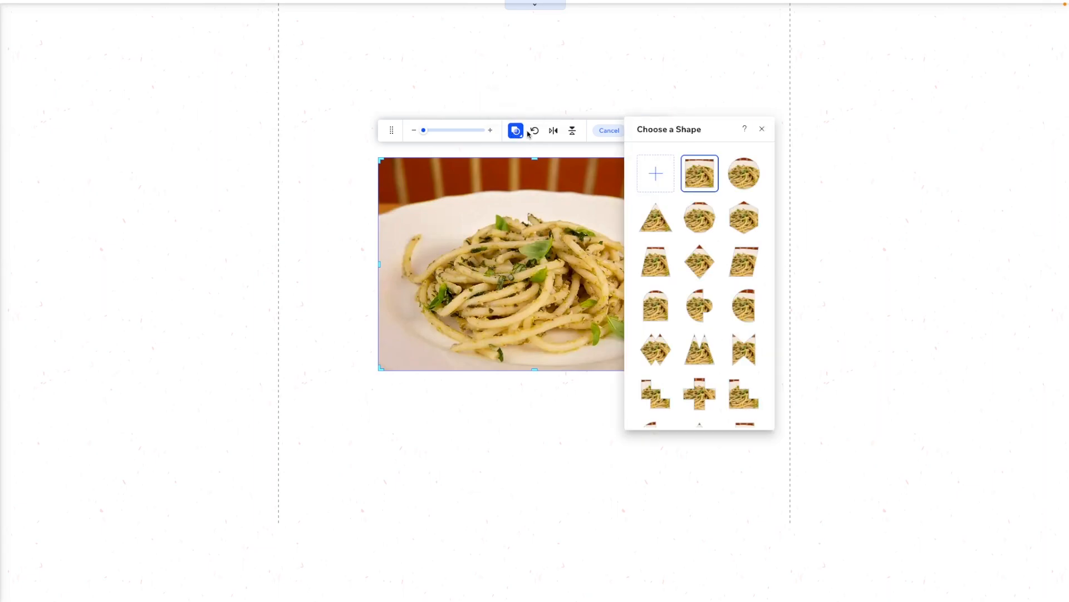
pyautogui.click(755, 172)
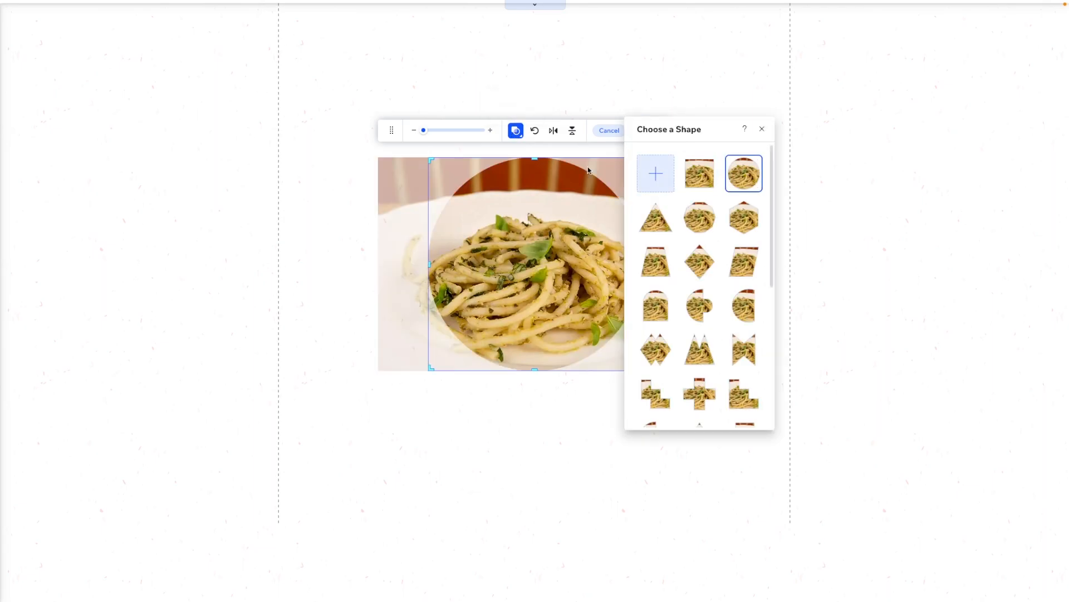
pyautogui.click(762, 129)
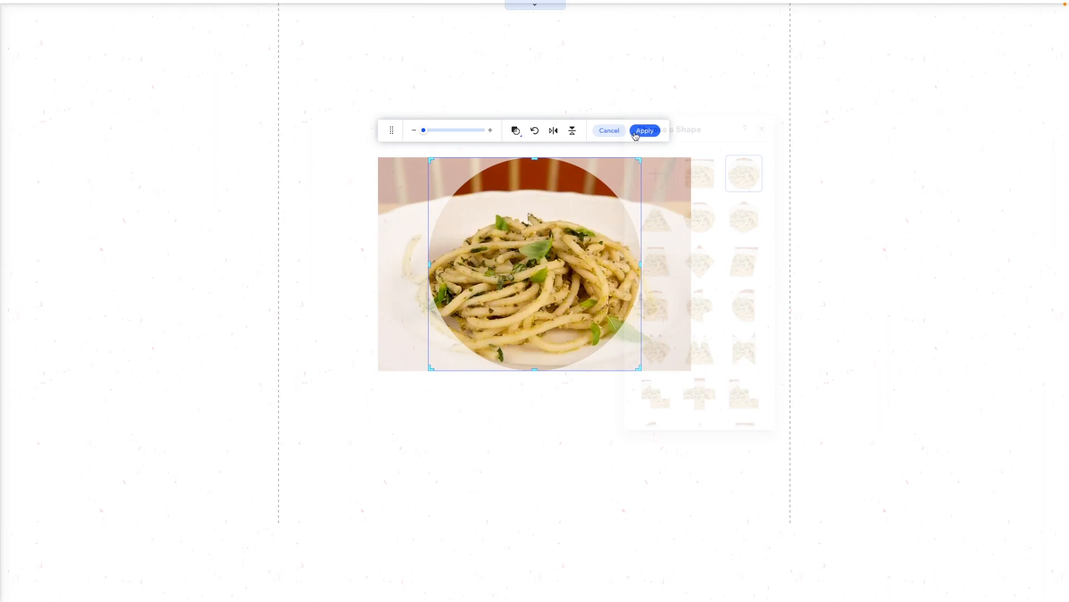
pyautogui.click(642, 132)
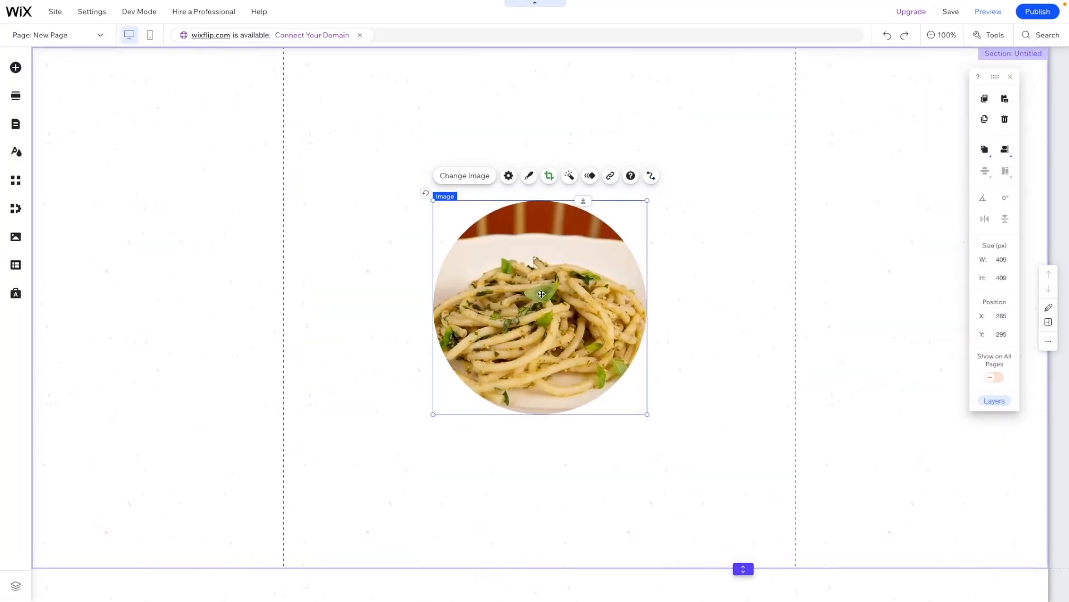
pyautogui.moveTo(541, 295); pyautogui.dragTo(831, 219)
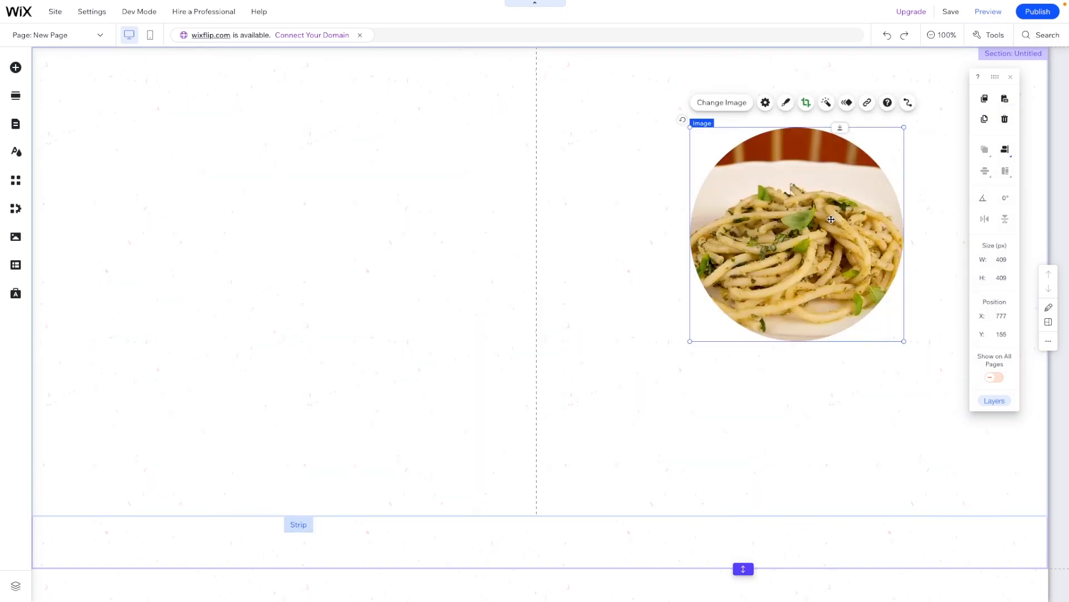
# - Duplicate the circular pasta image, shrinking the copy to about 195 px and placing it below the original, offset to the right
pyautogui.click(984, 119)
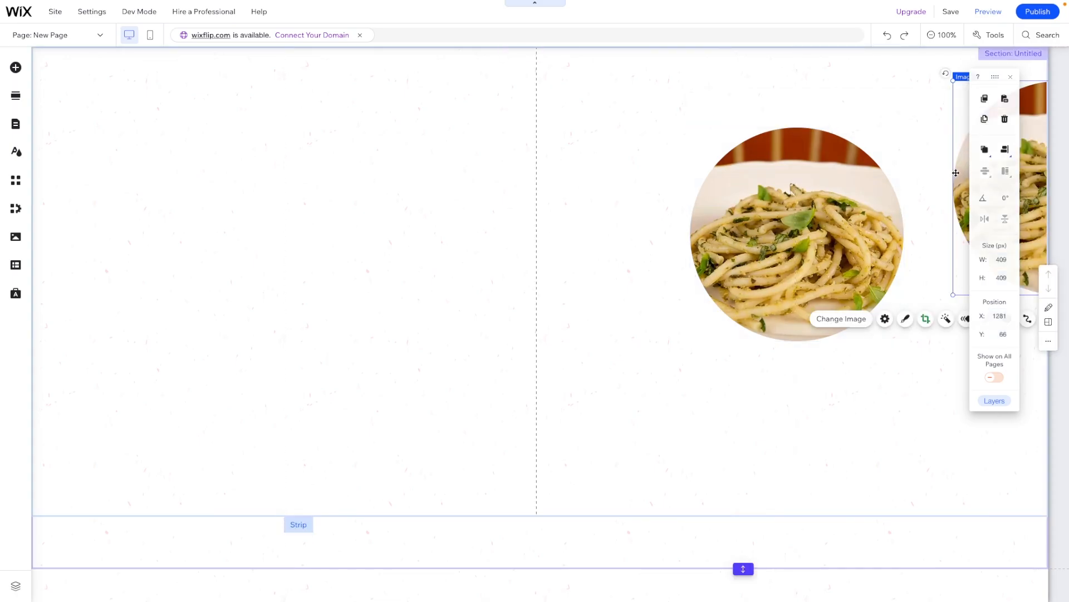
pyautogui.moveTo(755, 322); pyautogui.dragTo(810, 356)
pyautogui.moveTo(837, 446); pyautogui.dragTo(933, 439)
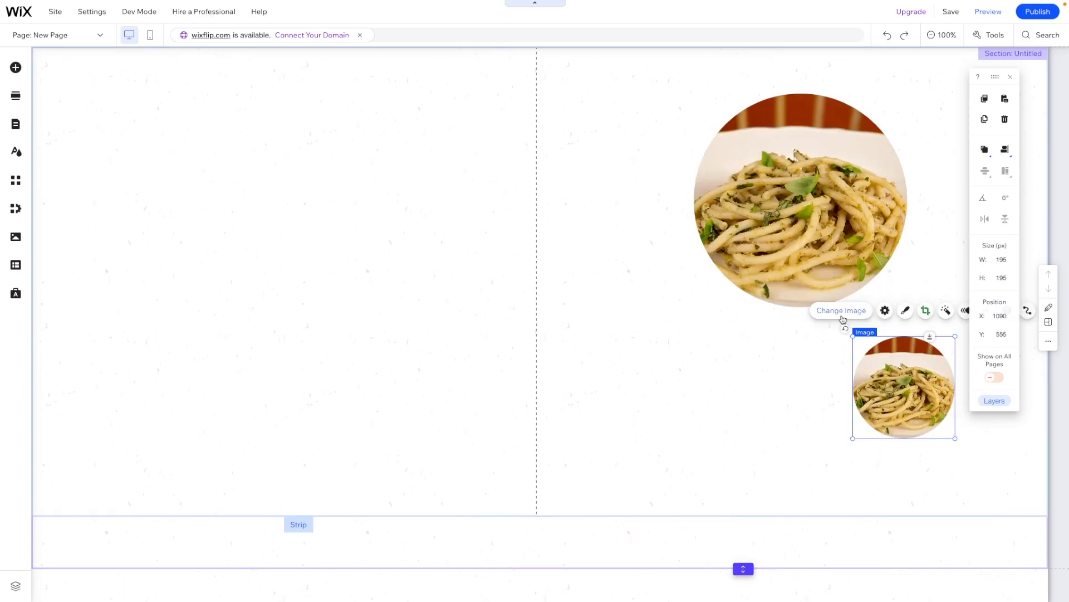
# - Replace the picture in the small circle with the parsley-topped pasta dish
pyautogui.click(679, 350)
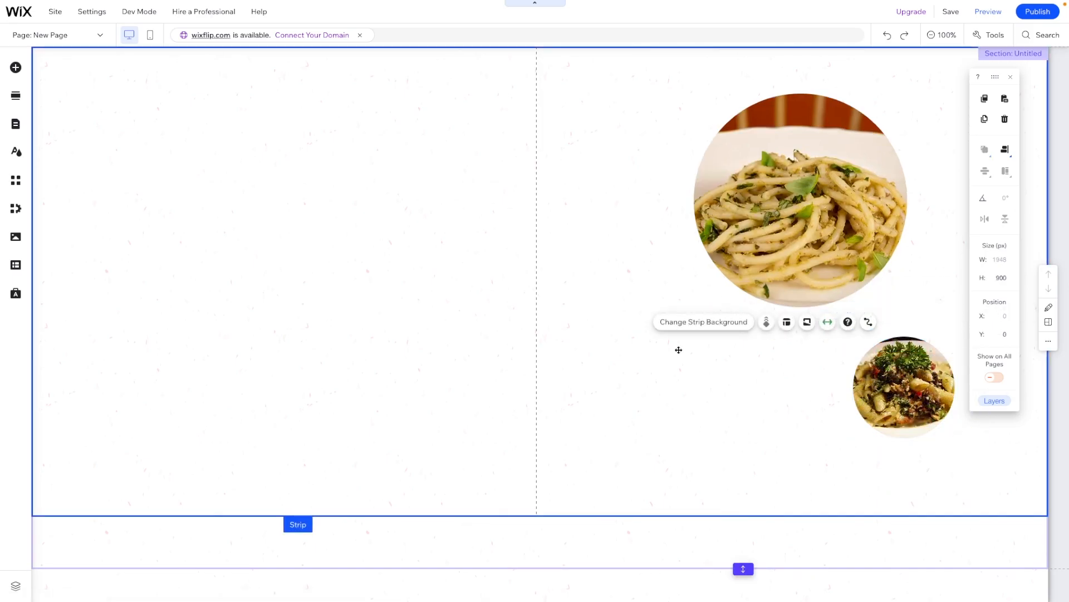
pyautogui.click(582, 312)
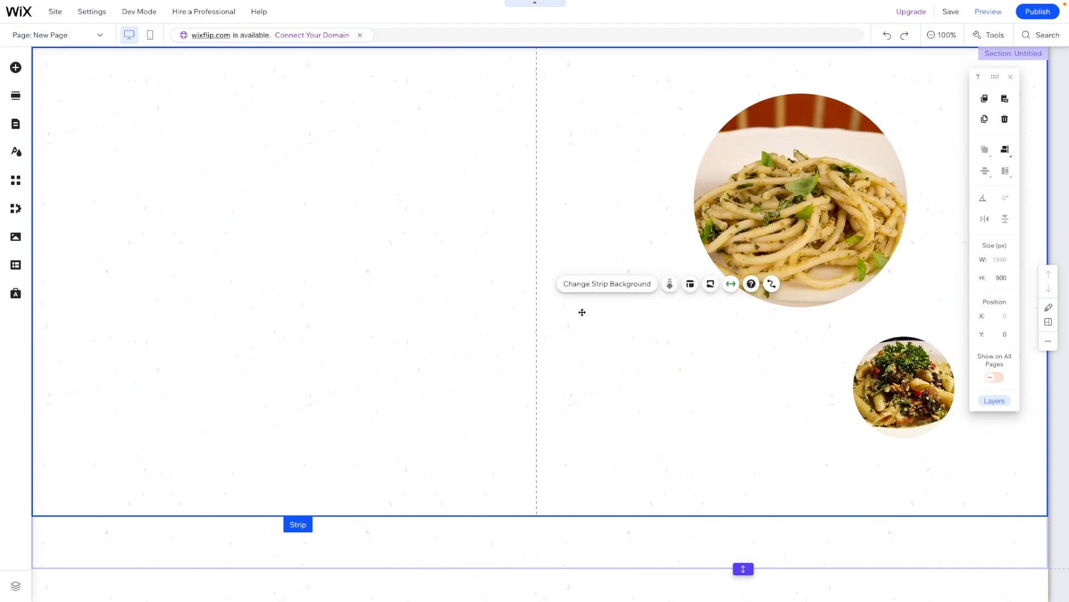
# - Paste a copy of the strip below the original in the section and align its content to the left
pyautogui.click(562, 536)
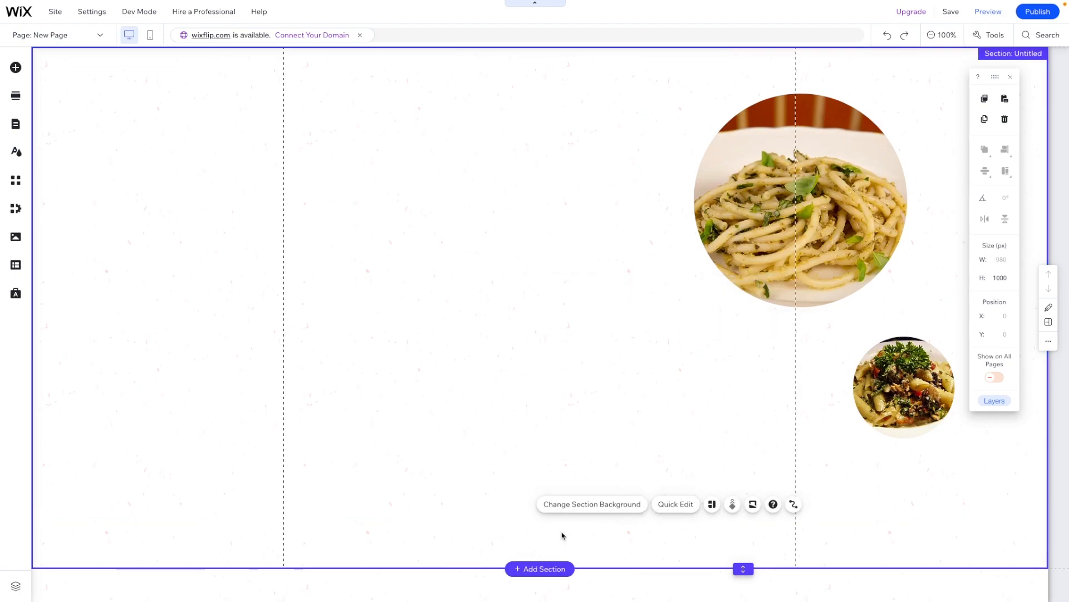
pyautogui.press('super+v')
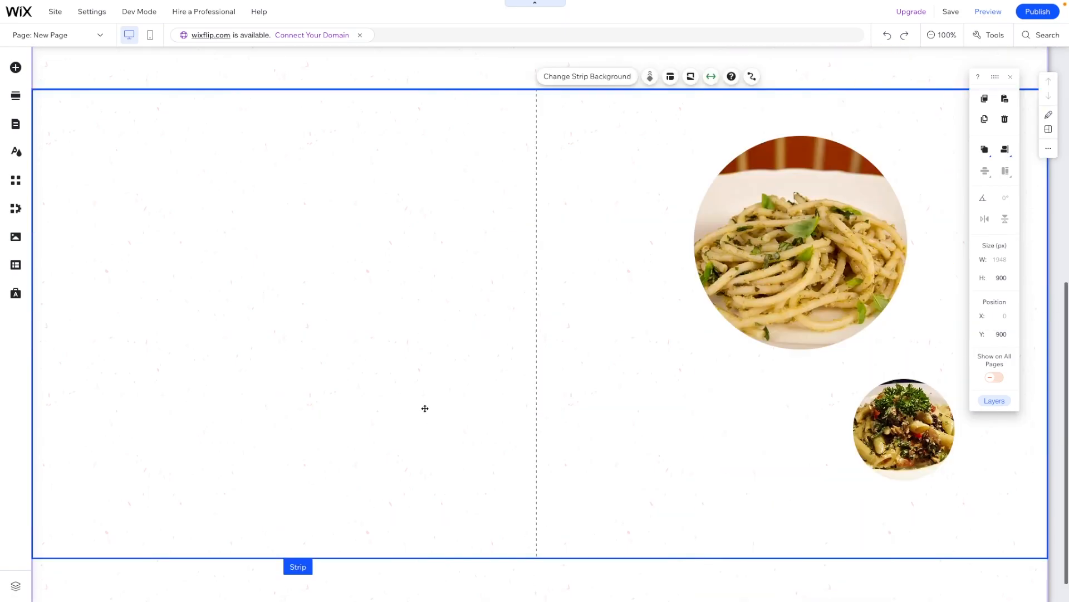
pyautogui.scroll(7, 591, 334)
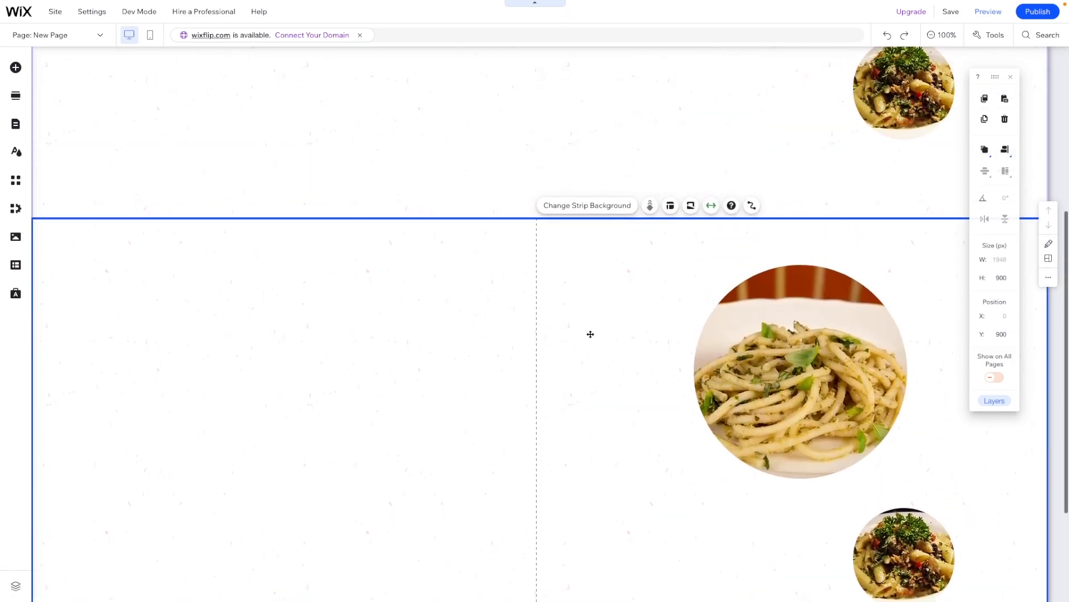
pyautogui.scroll(-7, 557, 457)
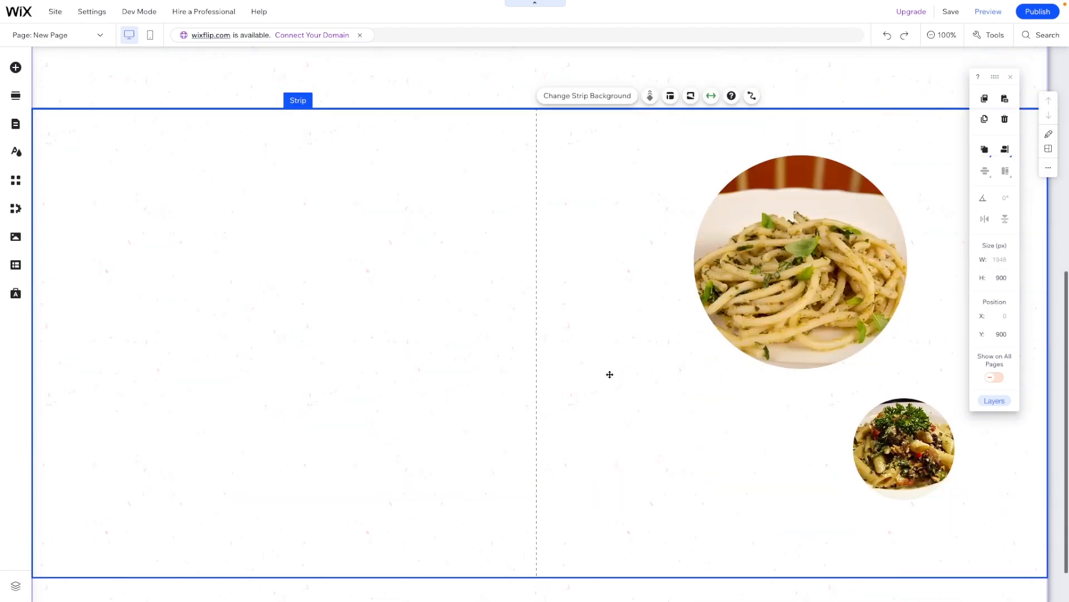
pyautogui.click(671, 97)
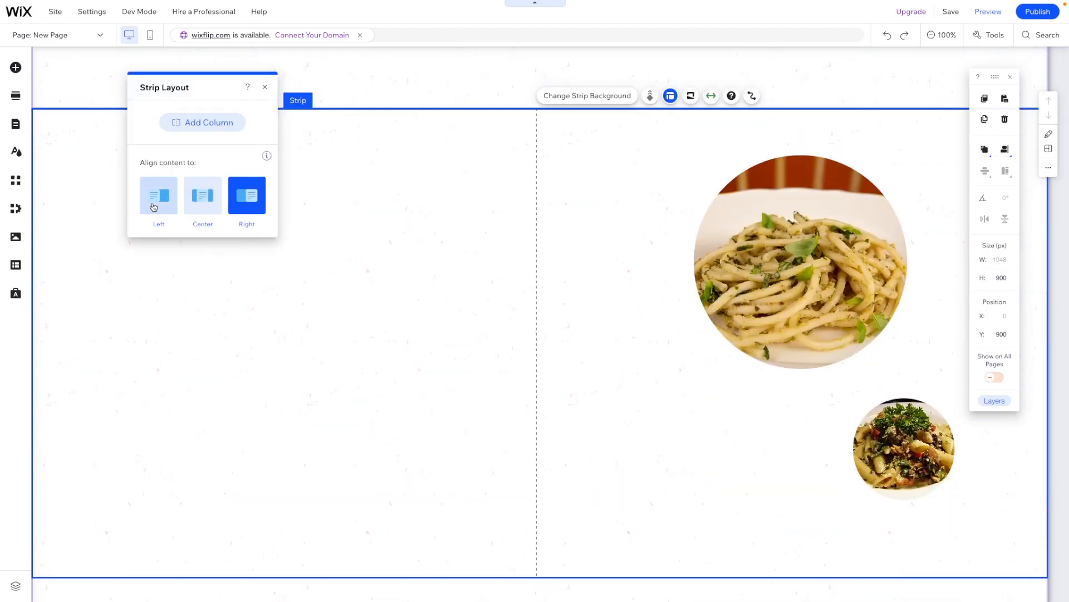
pyautogui.click(159, 201)
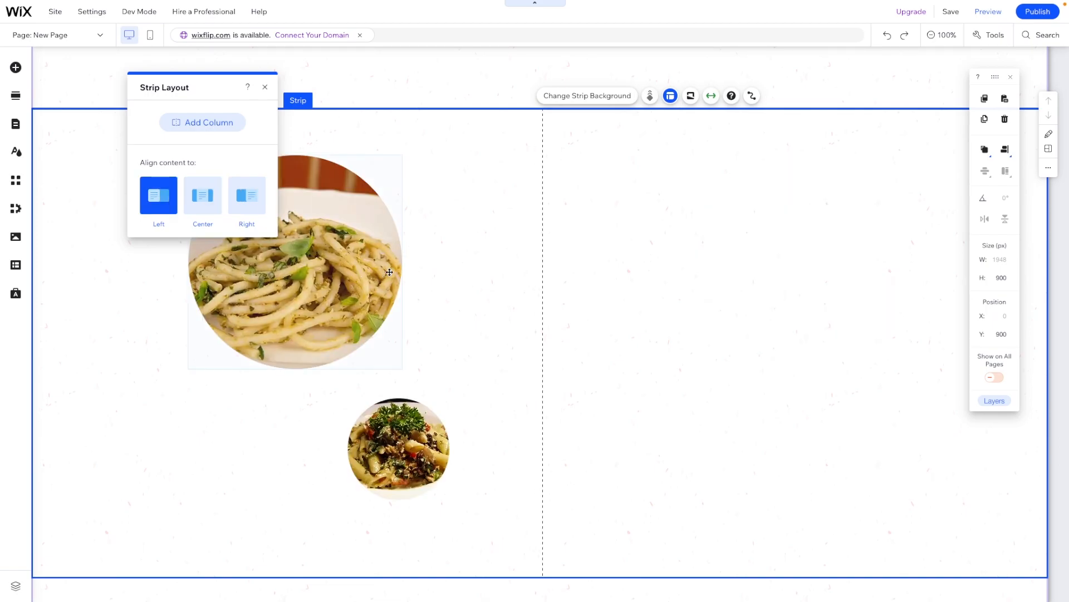
# - Shrink the large spaghetti circle in the copied strip to about 315 px and move it to about X -364, Y 1370
pyautogui.click(332, 311)
pyautogui.moveTo(402, 156); pyautogui.dragTo(353, 204)
pyautogui.moveTo(201, 376); pyautogui.dragTo(108, 526)
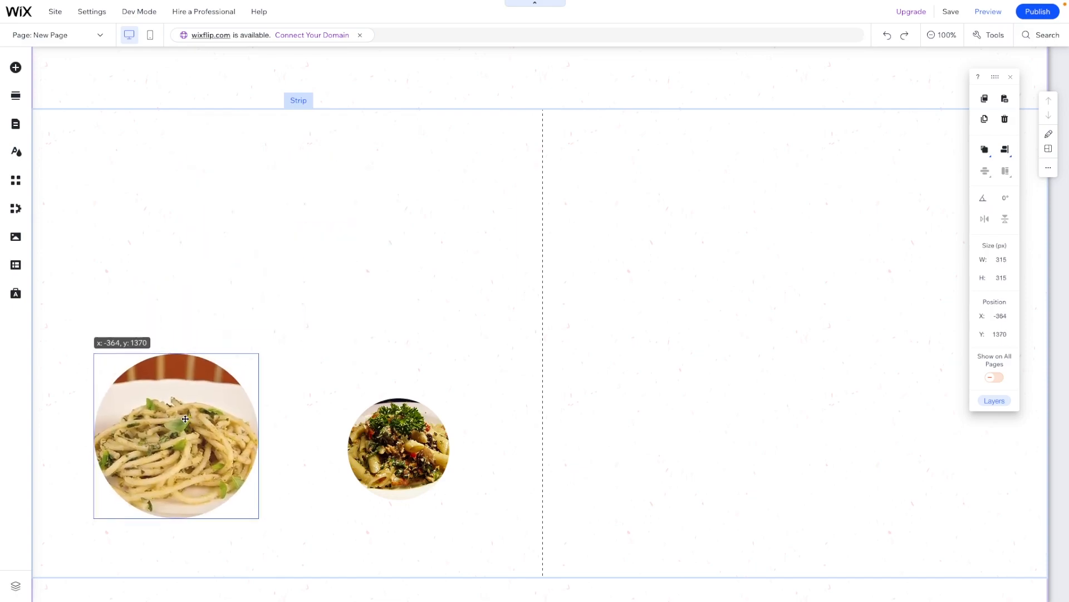
# - Move the copied strip's small pasta circle up to about X 0, Y 1208 and place a duplicate of it at about X -330, Y 935
pyautogui.click(385, 451)
pyautogui.moveTo(385, 451); pyautogui.dragTo(327, 324)
pyautogui.hotkey('ctrl', 'v')
pyautogui.moveTo(93, 320); pyautogui.dragTo(162, 160)
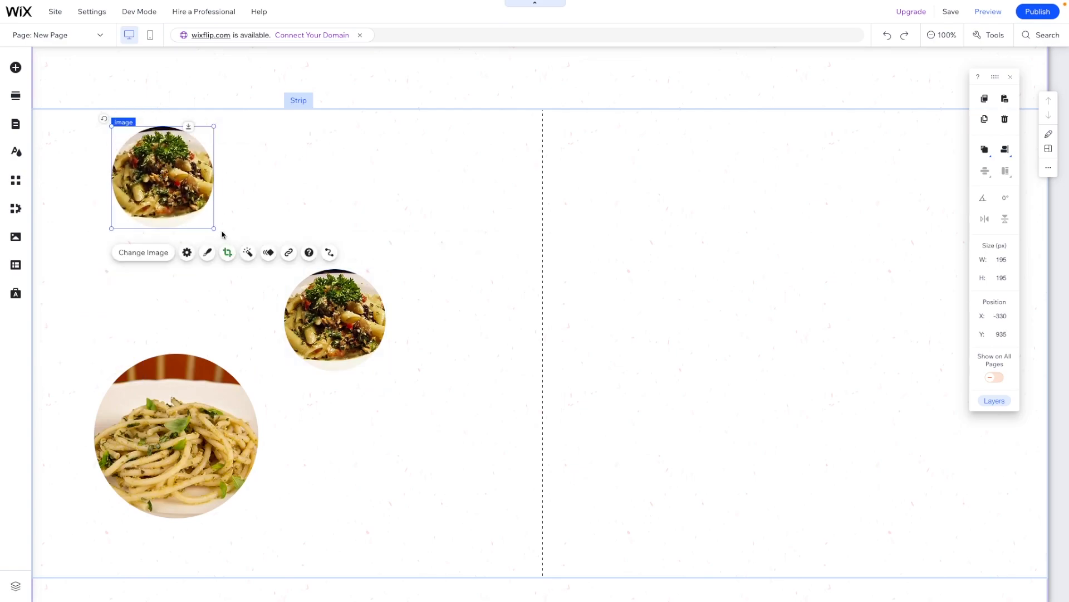
# - Enlarge the upper pasta circle and the large spaghetti circle in the copied strip, adjusting the spaghetti circle's position near the strip's bottom
pyautogui.moveTo(213, 229); pyautogui.dragTo(241, 255)
pyautogui.click(245, 371)
pyautogui.moveTo(258, 353); pyautogui.dragTo(288, 332)
pyautogui.moveTo(227, 404); pyautogui.dragTo(222, 427)
# - Move the middle circle to about X -25, Y 1190 and replace the three circles' pictures with roasted mushrooms, pizza and a tall pasta mound
pyautogui.click(356, 305)
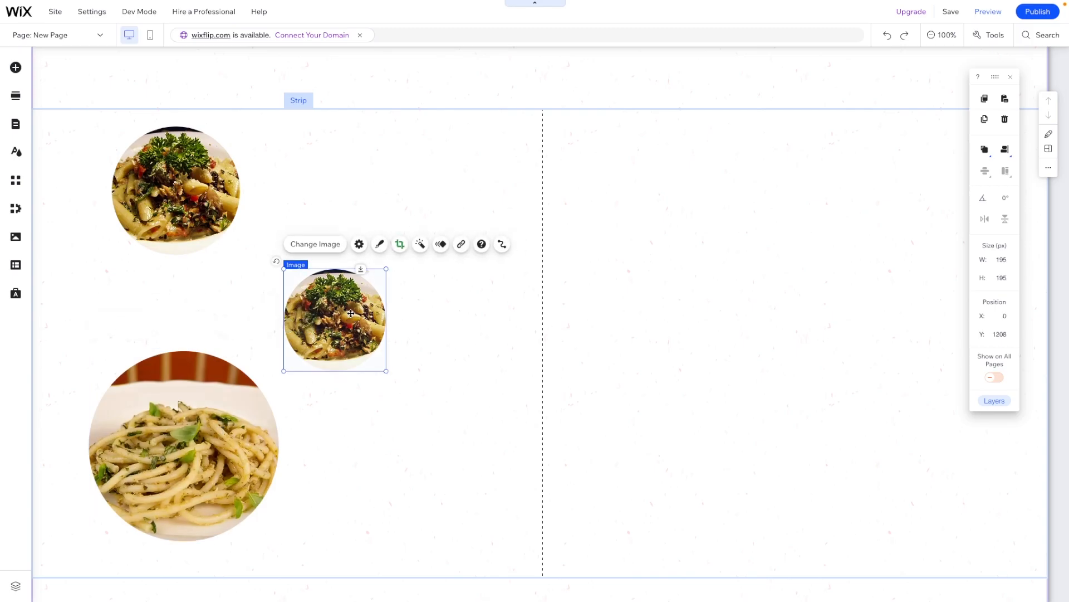
pyautogui.moveTo(357, 305); pyautogui.dragTo(339, 303)
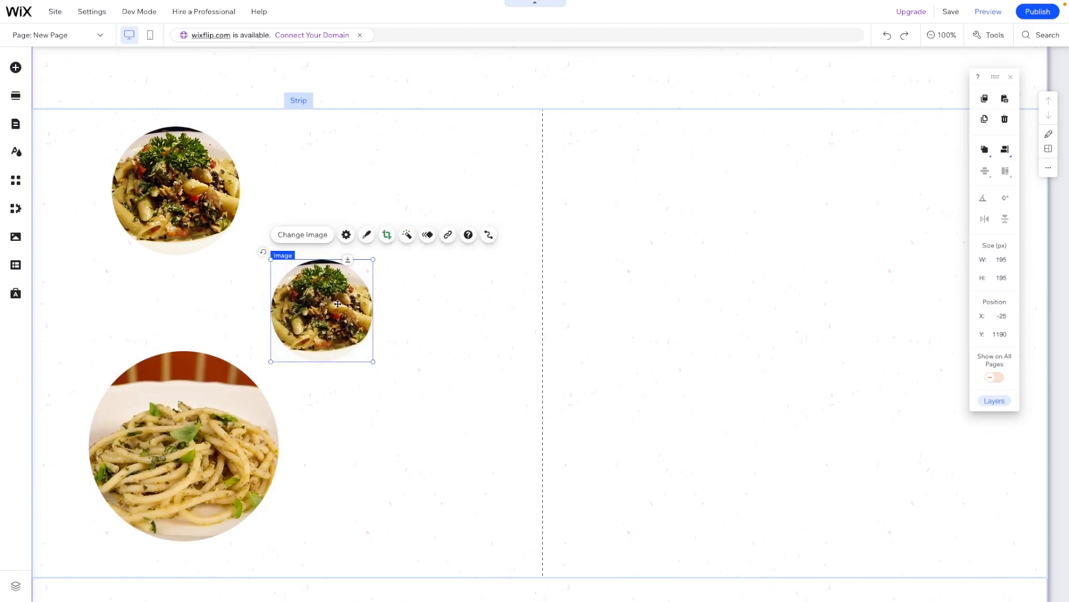
pyautogui.click(302, 234)
# - Align the copied strip to the top of the section so that it overlaps the original strip
pyautogui.scroll(5, 668, 356)
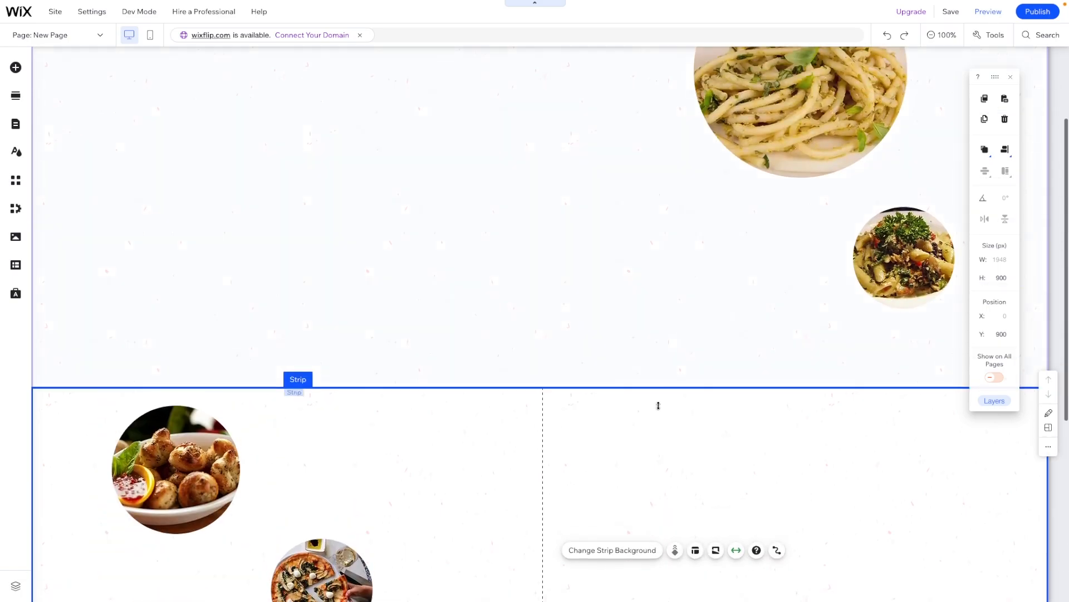
pyautogui.moveTo(1002, 150)
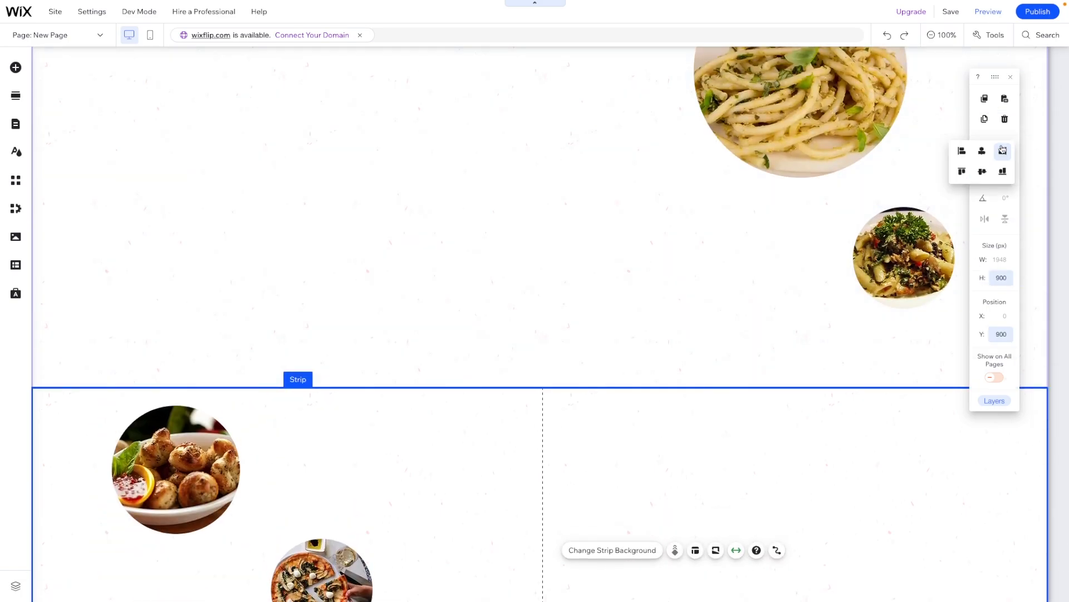
pyautogui.click(962, 171)
pyautogui.scroll(2, 681, 232)
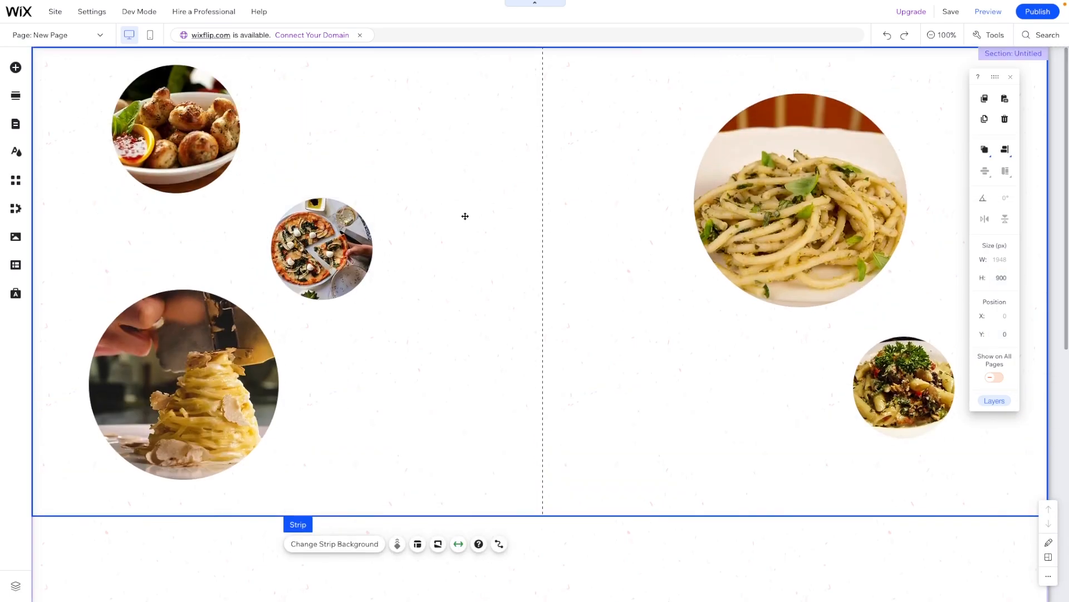
# - Nudge the pizza circle left and up to X -65, Y 250, between the mushroom and pasta circles
pyautogui.click(319, 263)
pyautogui.hotkey('shift', 'Left')
pyautogui.hotkey('shift', 'Left')
pyautogui.hotkey('shift', 'Left')
pyautogui.hotkey('shift', 'Left')
pyautogui.hotkey('shift', 'Left')
pyautogui.hotkey('shift', 'Left')
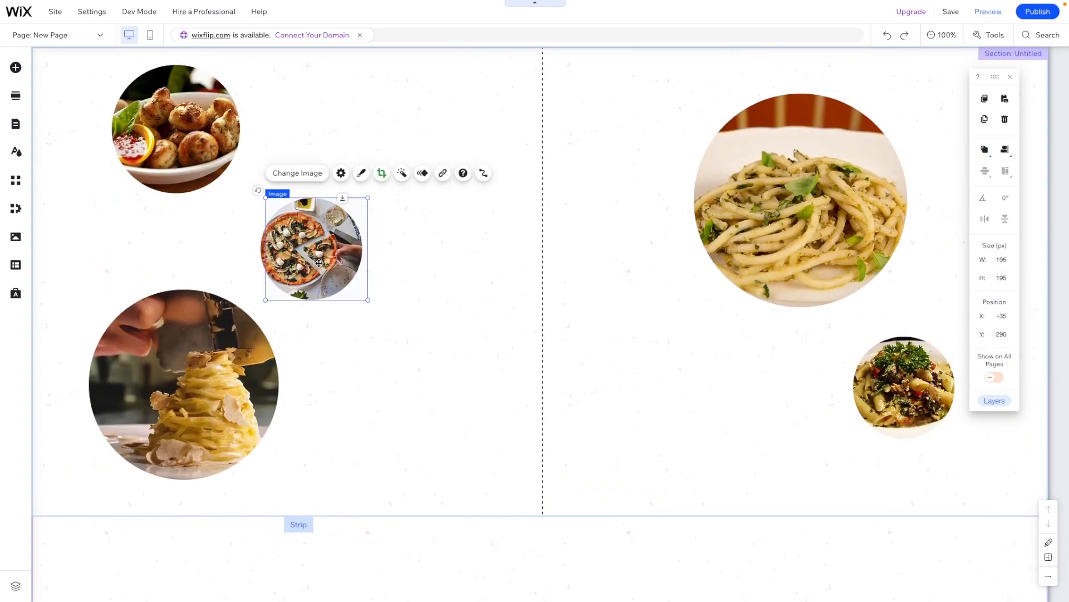
pyautogui.hotkey('shift', 'Up')
pyautogui.hotkey('shift', 'Up')
pyautogui.hotkey('shift', 'Up')
pyautogui.hotkey('shift', 'Up')
pyautogui.hotkey('shift', 'Right')
pyautogui.hotkey('shift', 'Right')
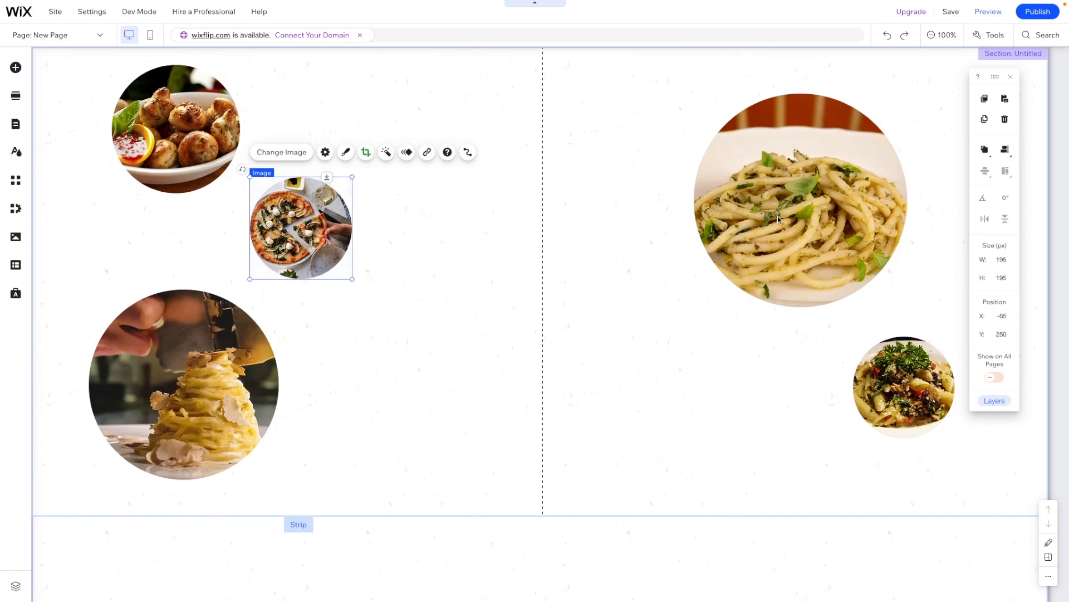
# - Shrink the large spaghetti circle in the original strip to about 345 px and nudge it to X 879, Y 114
pyautogui.click(576, 506)
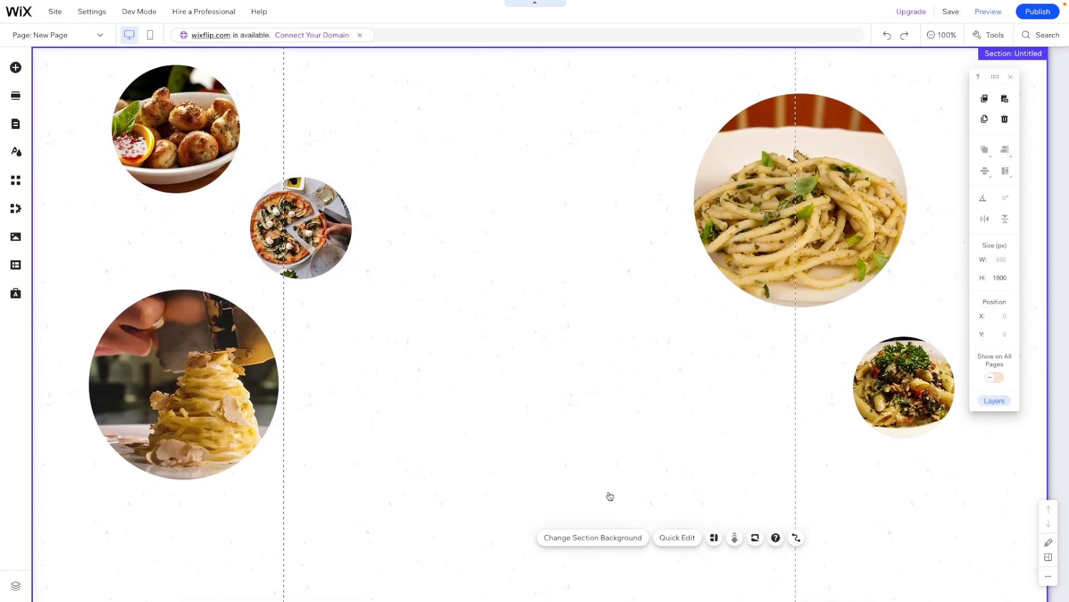
pyautogui.click(776, 219)
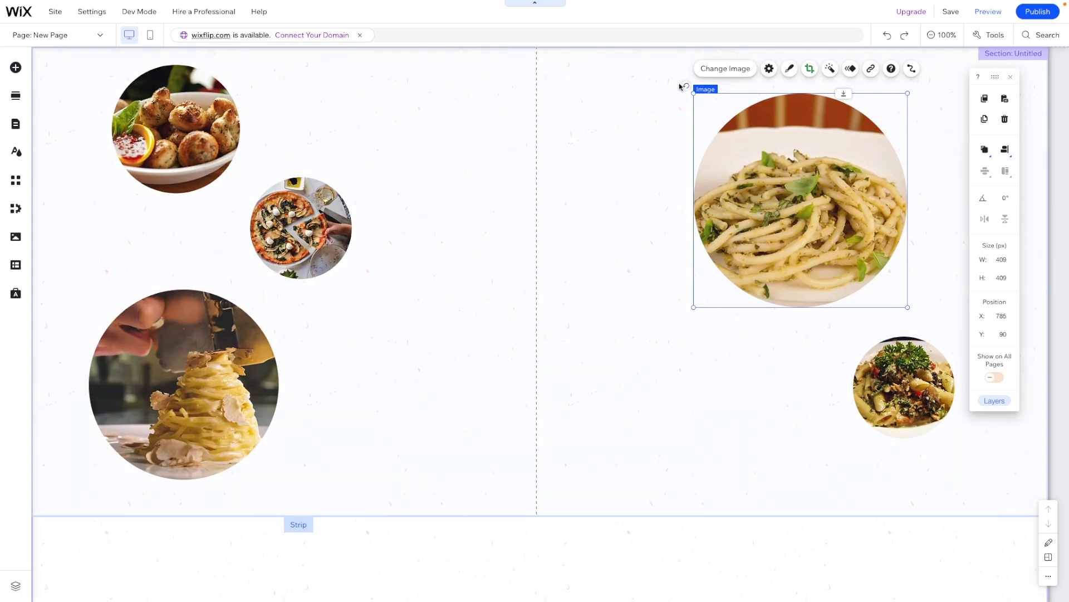
pyautogui.moveTo(696, 94); pyautogui.dragTo(726, 125)
pyautogui.hotkey('shift', 'Up')
pyautogui.hotkey('shift', 'Up')
pyautogui.hotkey('shift', 'Up')
pyautogui.hotkey('shift', 'Up')
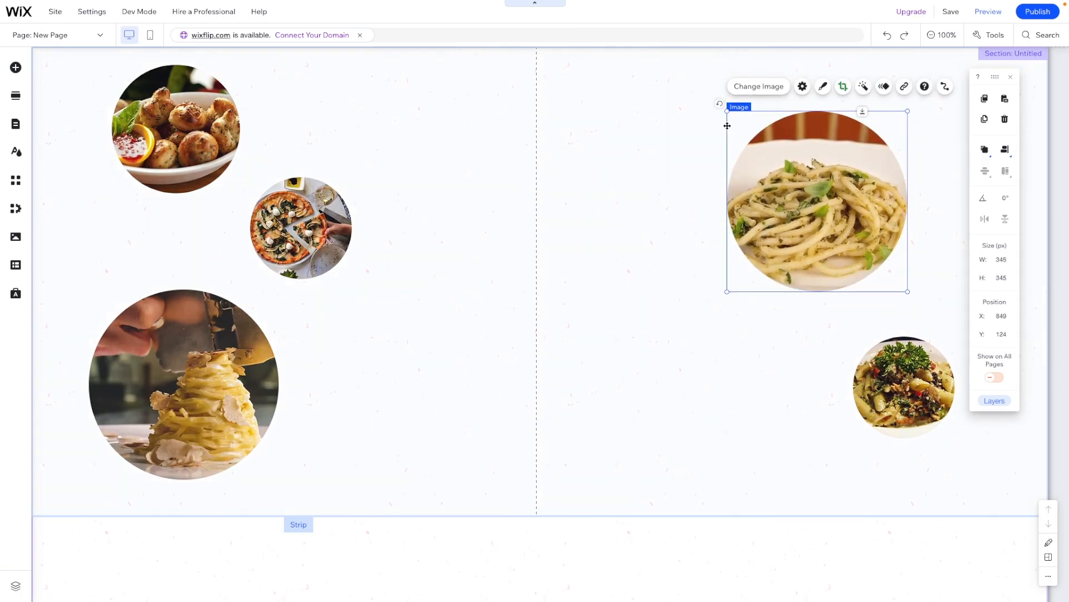
pyautogui.hotkey('shift', 'Right')
pyautogui.hotkey('shift', 'Right')
pyautogui.hotkey('shift', 'Right')
pyautogui.hotkey('shift', 'Right')
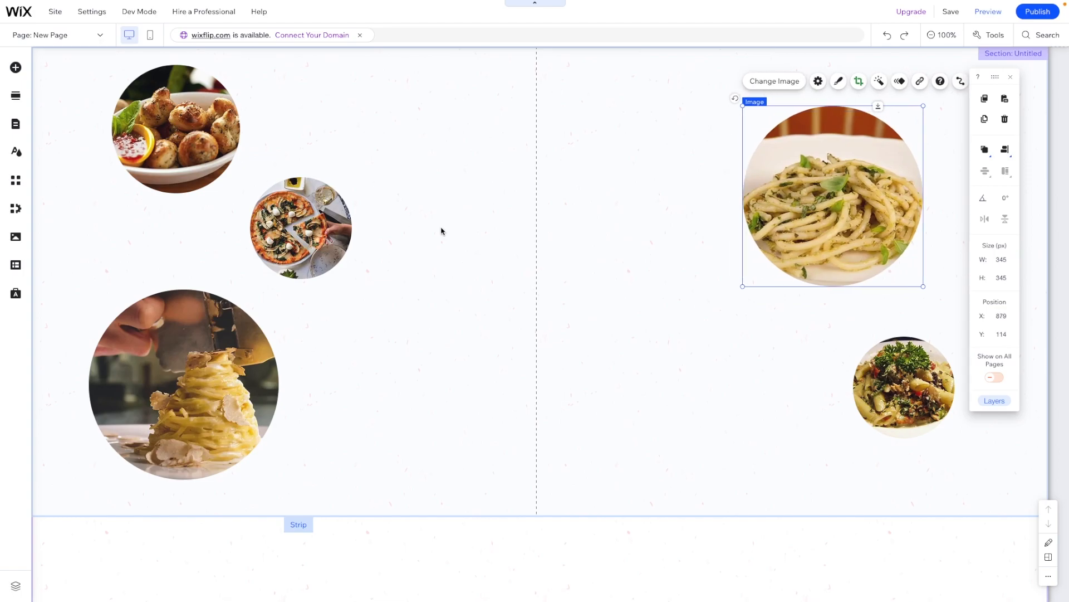
# - Add a blank Classic strip below the food images at about Y 1066 and set its height to 834 px
pyautogui.scroll(-8, 575, 286)
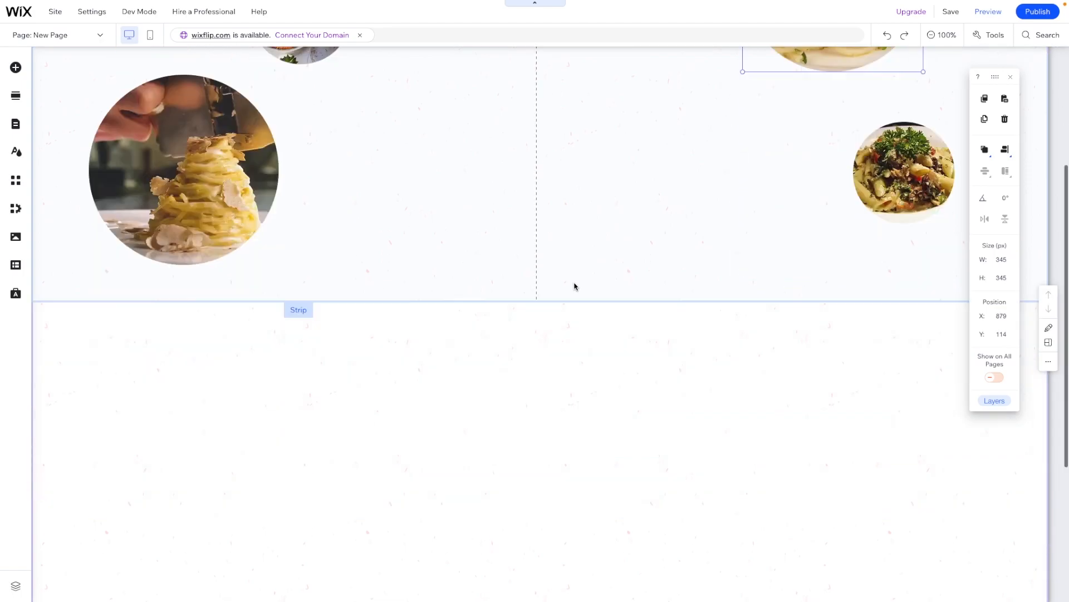
pyautogui.click(239, 287)
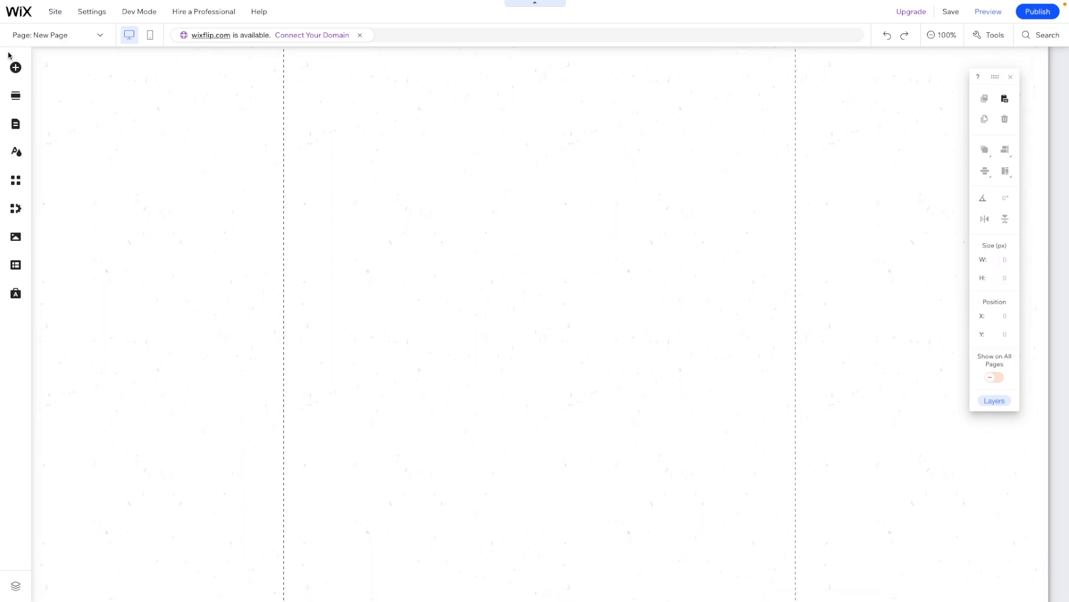
pyautogui.click(16, 67)
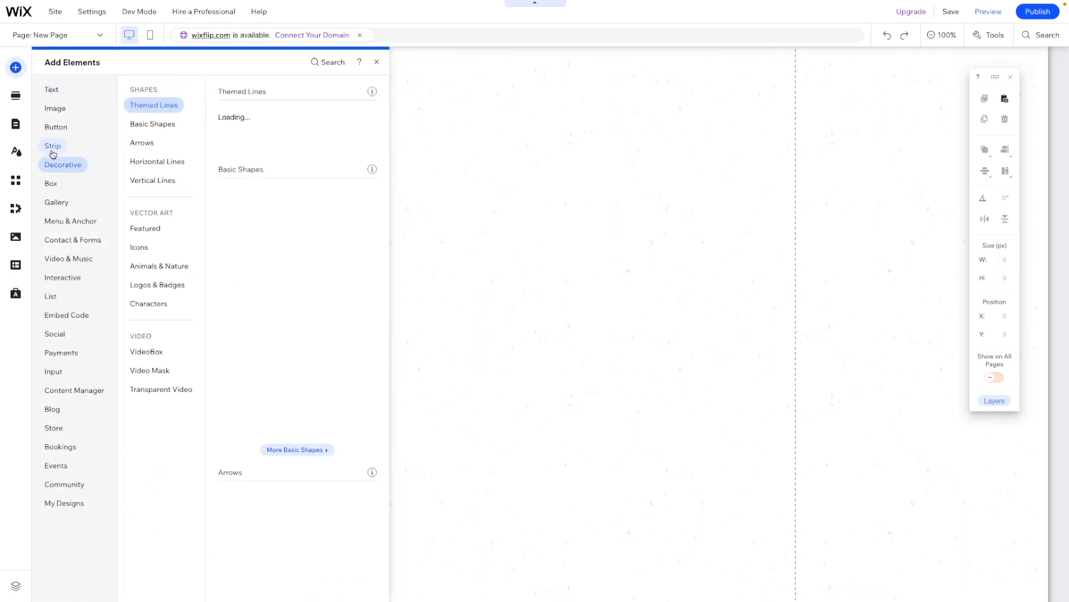
pyautogui.moveTo(53, 145)
pyautogui.moveTo(259, 191); pyautogui.dragTo(547, 234)
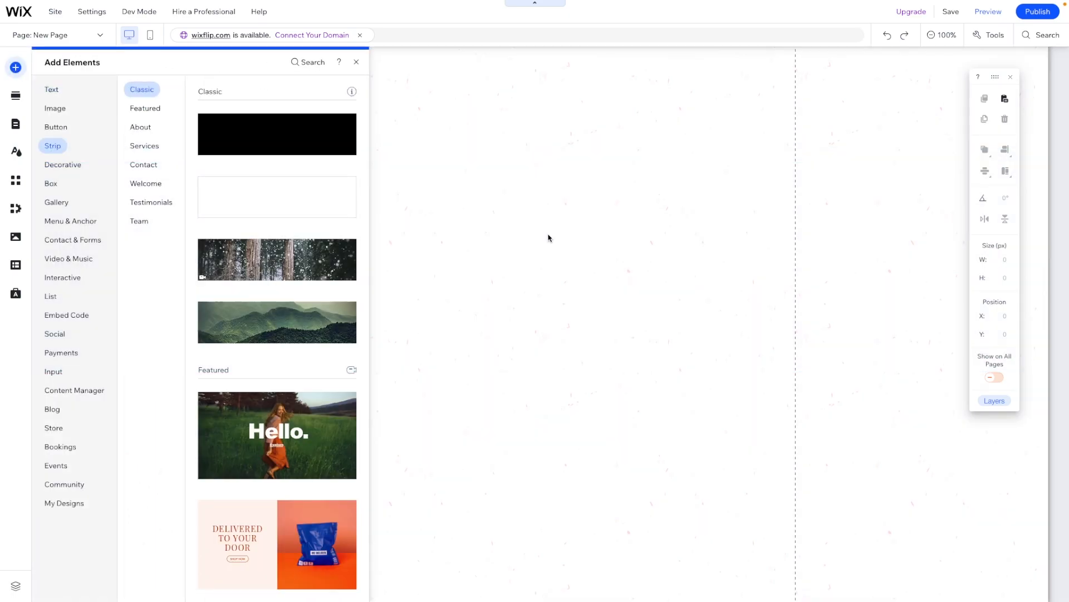
pyautogui.click(1001, 277)
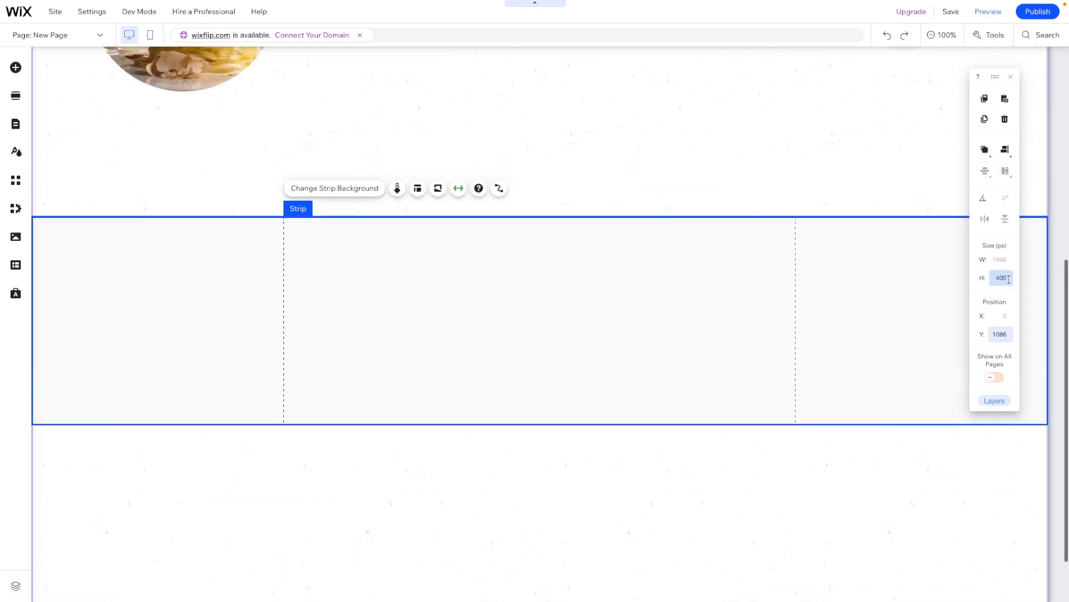
pyautogui.write('9')
pyautogui.press('Return')
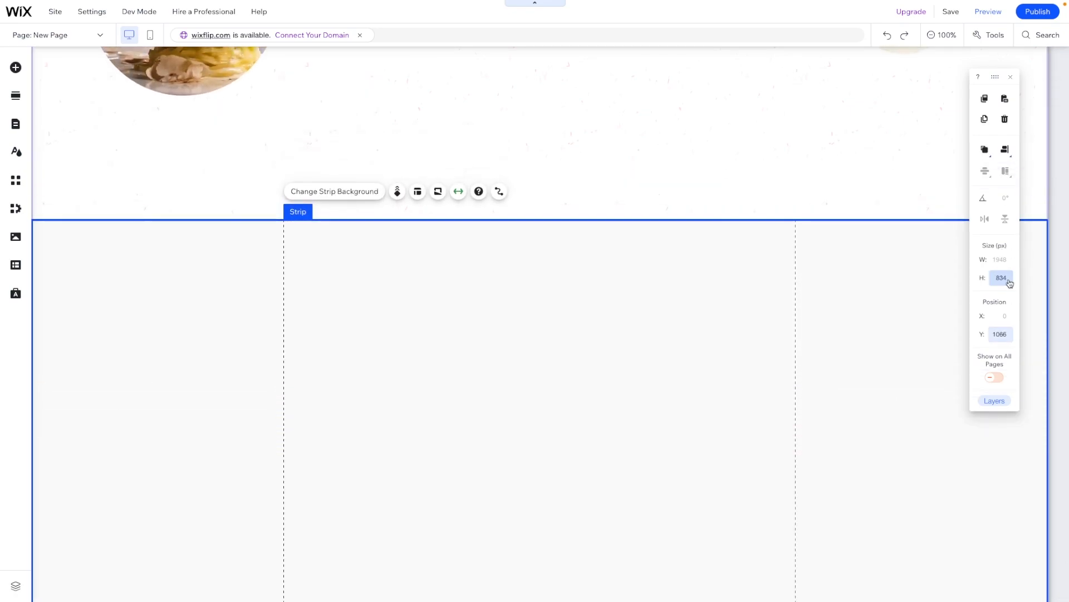
# - Make the new strip's background colour transparent by setting its opacity to 0
pyautogui.click(336, 193)
pyautogui.click(204, 245)
pyautogui.click(239, 272)
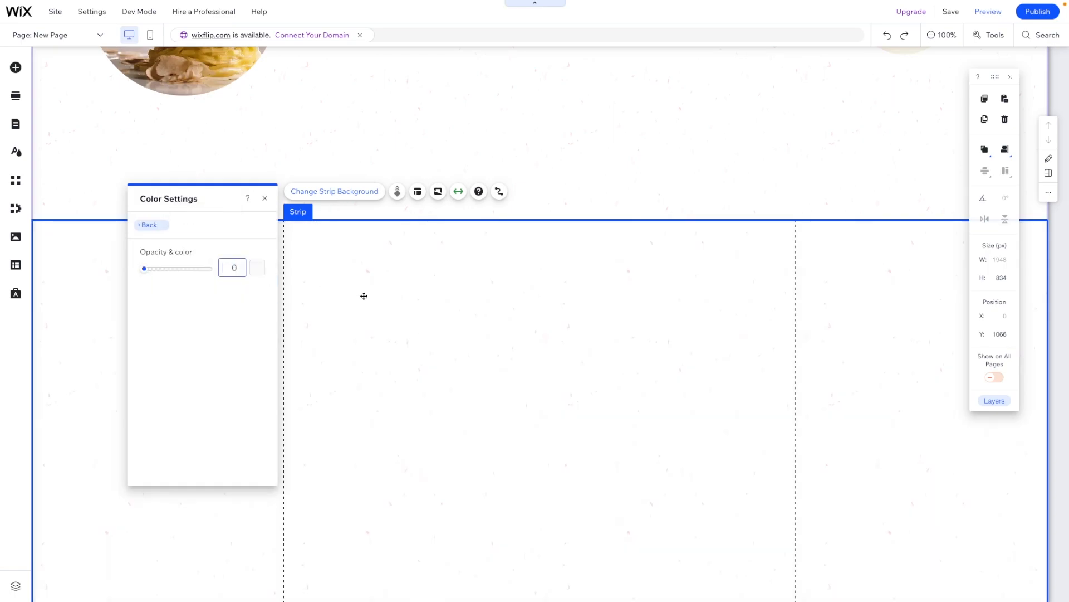
pyautogui.click(573, 289)
pyautogui.scroll(-1, 574, 289)
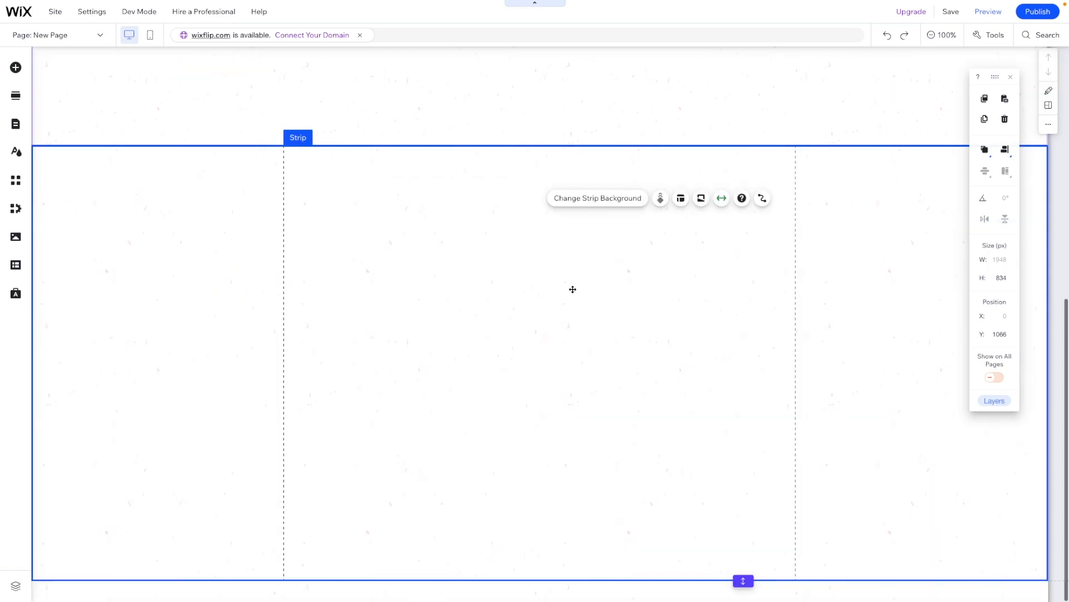
# - Add a Heading 1 text to the transparent strip and replace its wording with "Authentic Italian Cuisine Luxurious Banquet Venue"
pyautogui.click(17, 67)
pyautogui.click(52, 90)
pyautogui.click(54, 105)
pyautogui.click(52, 89)
pyautogui.moveTo(273, 132); pyautogui.dragTo(484, 242)
pyautogui.doubleClick(433, 217)
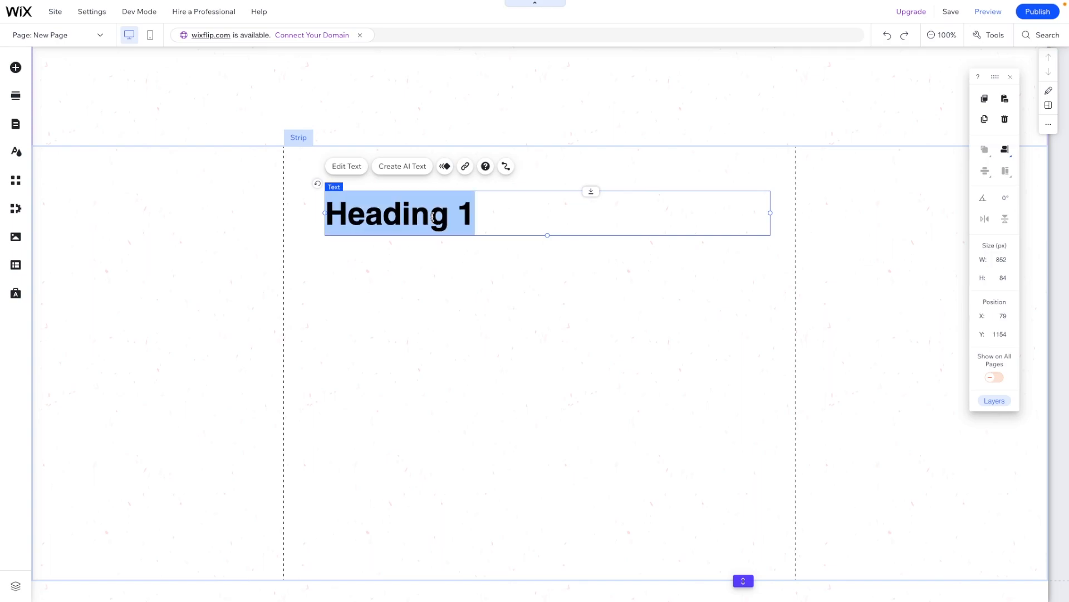
pyautogui.write('Authentic Italian Cuisine Luxurious Banquet Venue')
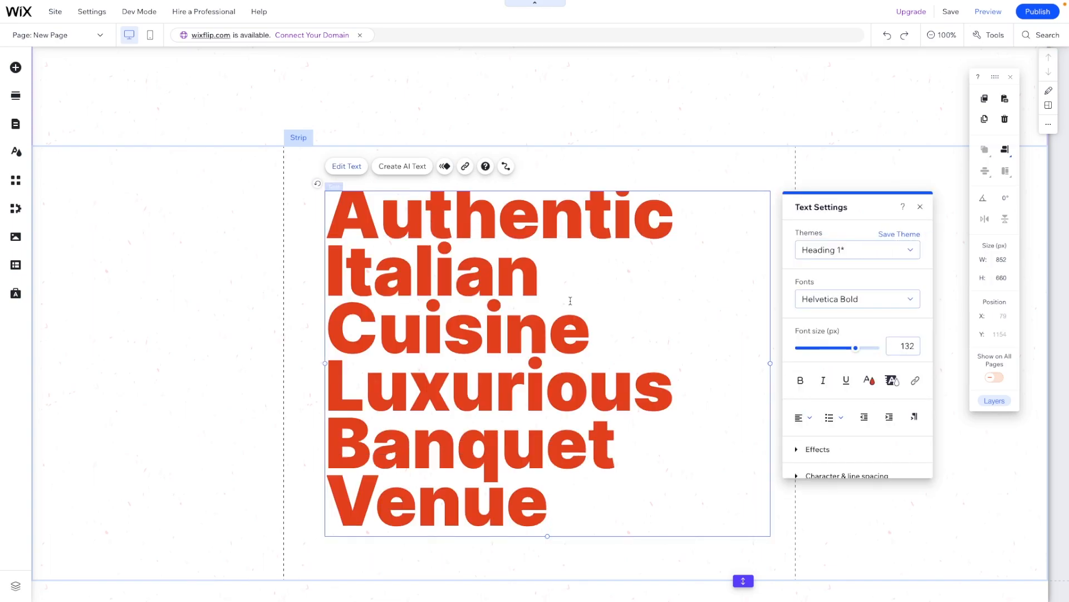
# - Check the font, size and text colour applied to the whole heading
pyautogui.hotkey('ctrl', 'a')
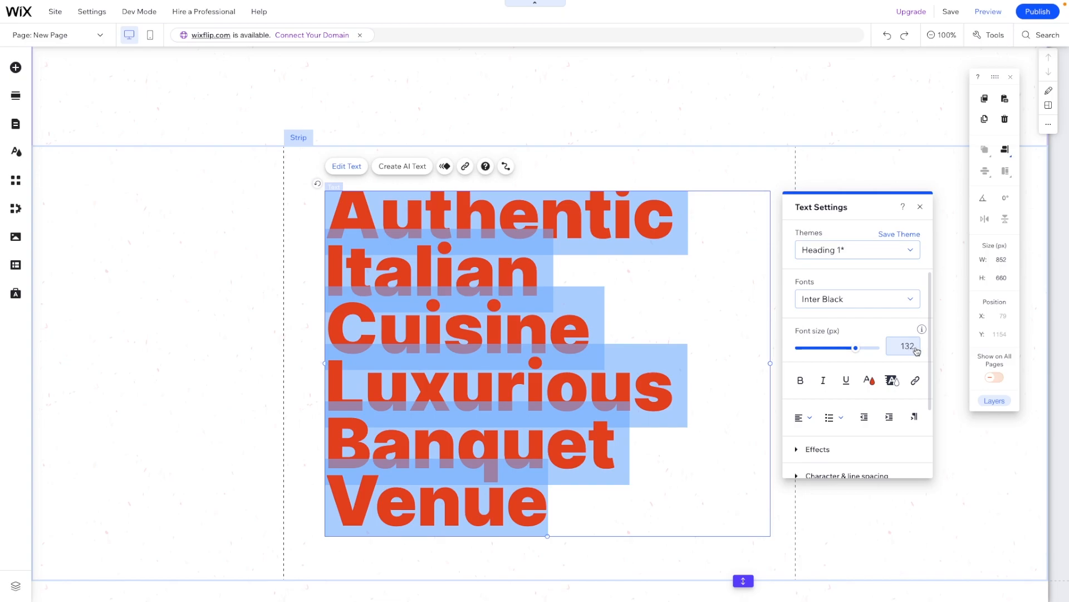
pyautogui.click(868, 380)
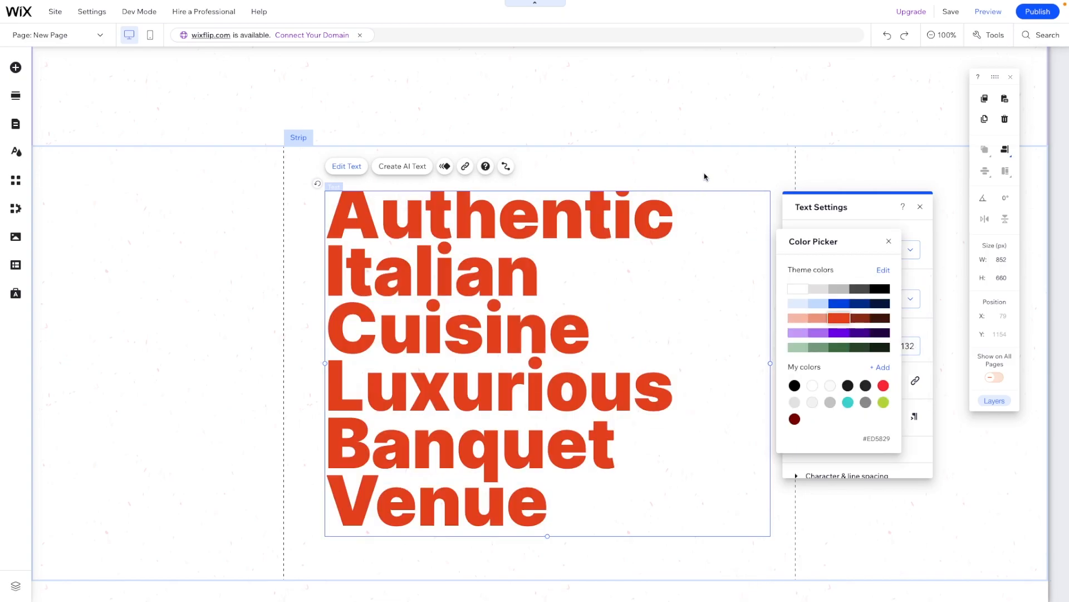
pyautogui.click(791, 179)
pyautogui.click(791, 177)
pyautogui.click(530, 290)
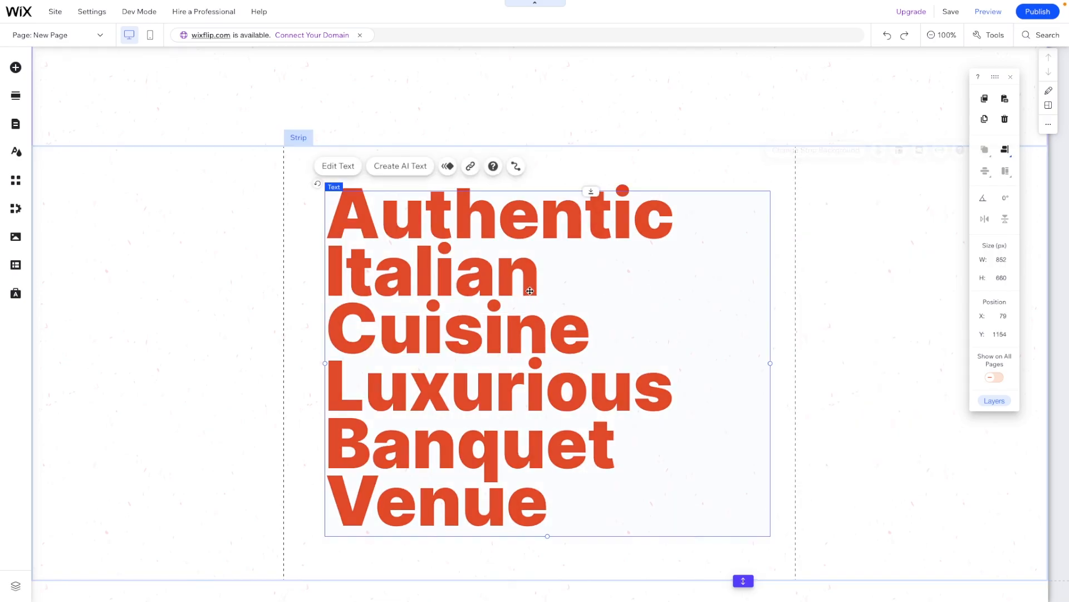
# - Center the heading vertically within the transparent strip
pyautogui.click(1005, 149)
pyautogui.click(984, 172)
pyautogui.click(873, 257)
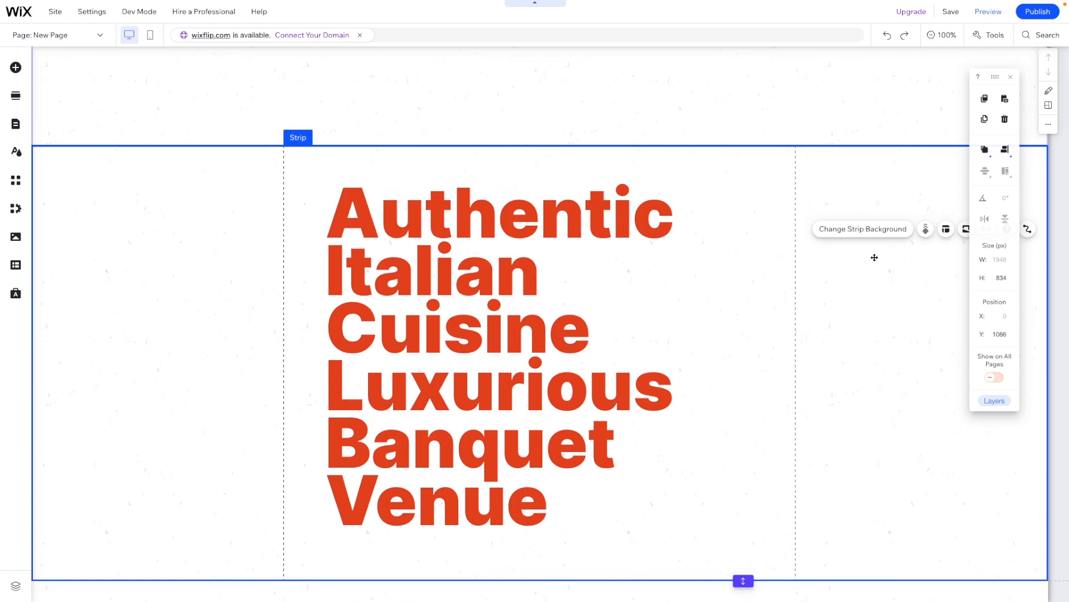
# - Duplicate the red heading, place the copy outside the gridlines beside the original, and replace its text with "&"
pyautogui.click(380, 333)
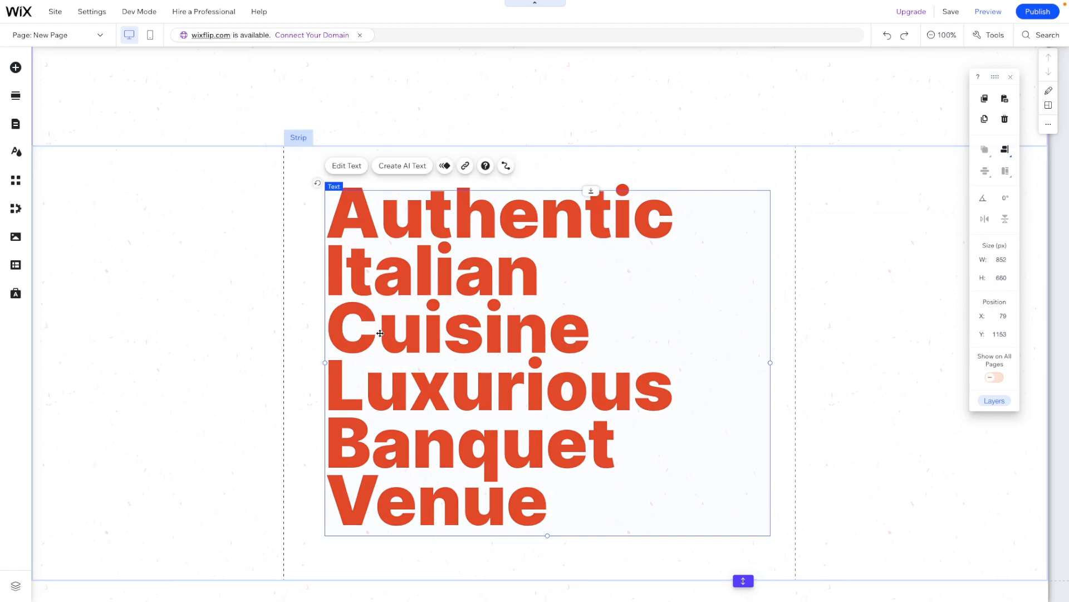
pyautogui.hotkey('ctrl', 'd')
pyautogui.moveTo(461, 333); pyautogui.dragTo(242, 355)
pyautogui.doubleClick(211, 339)
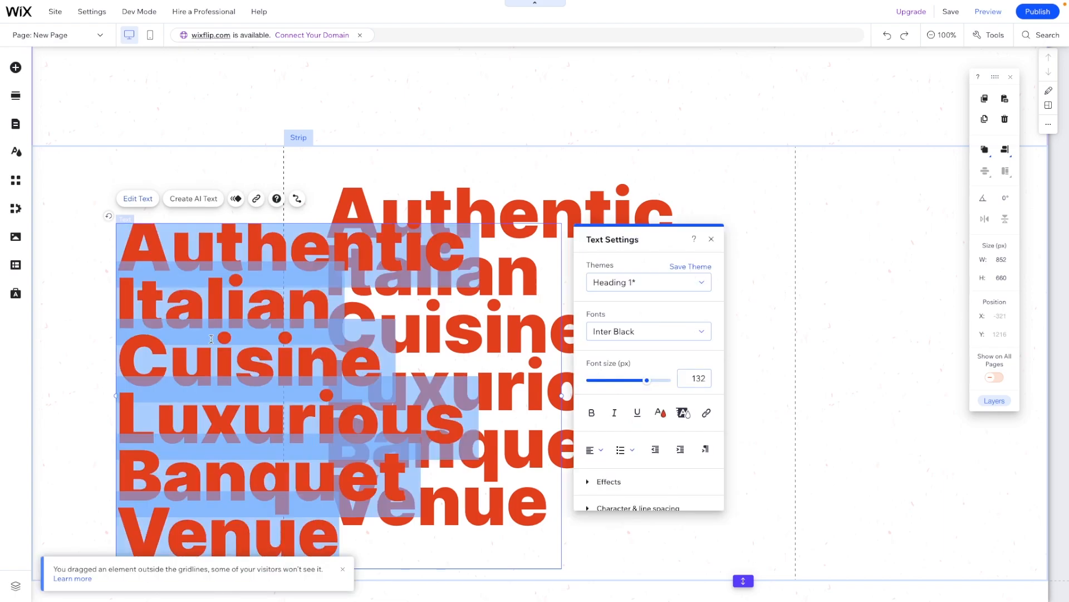
pyautogui.write('&')
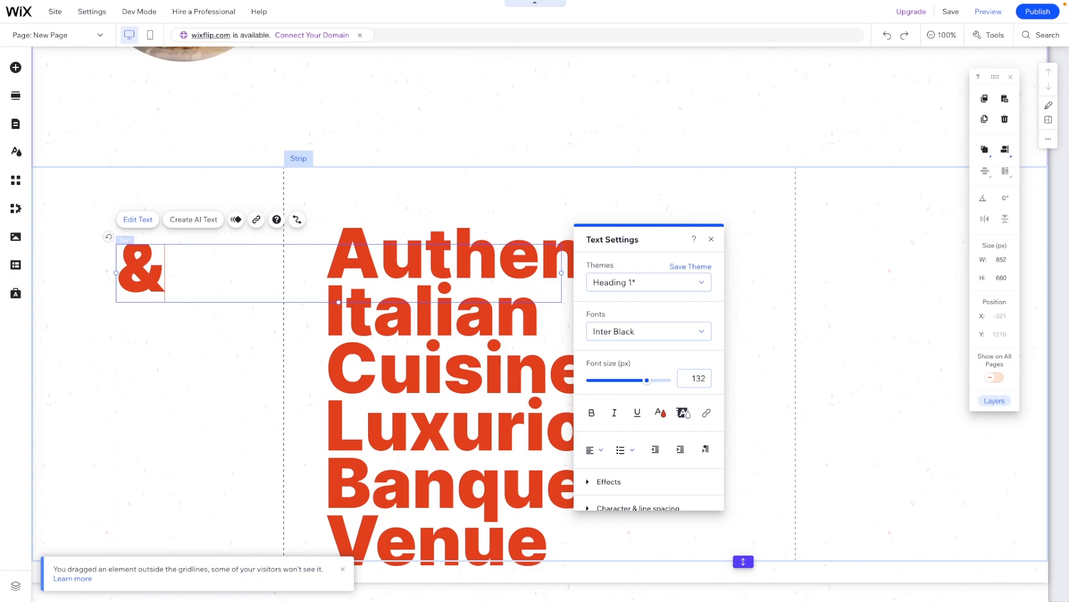
# - Colour the ampersand text black (#000000) and set its font size to 220 px
pyautogui.hotkey('ctrl', 'a')
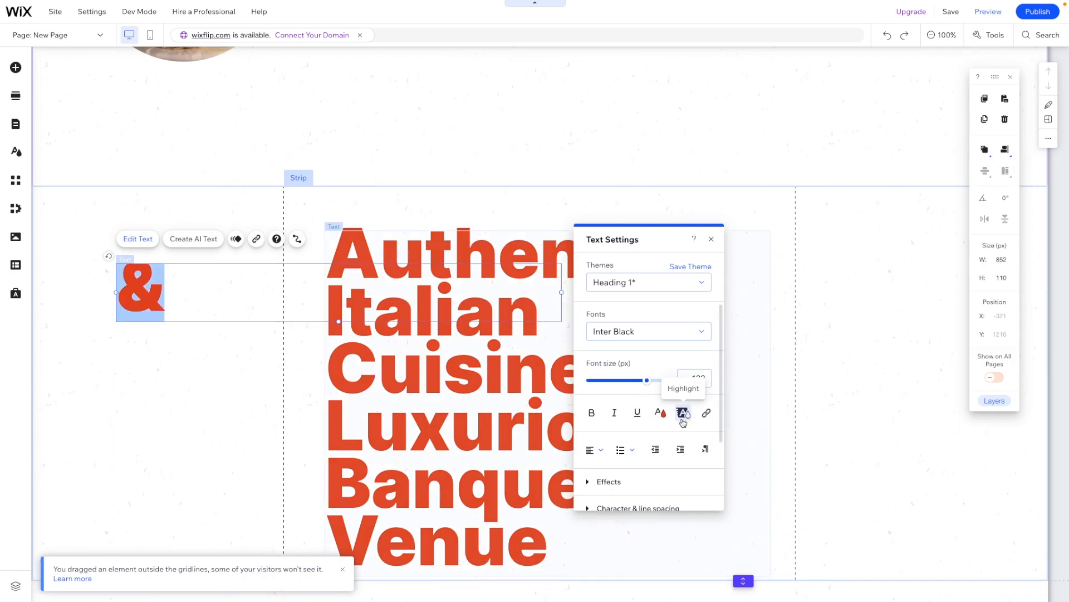
pyautogui.click(661, 418)
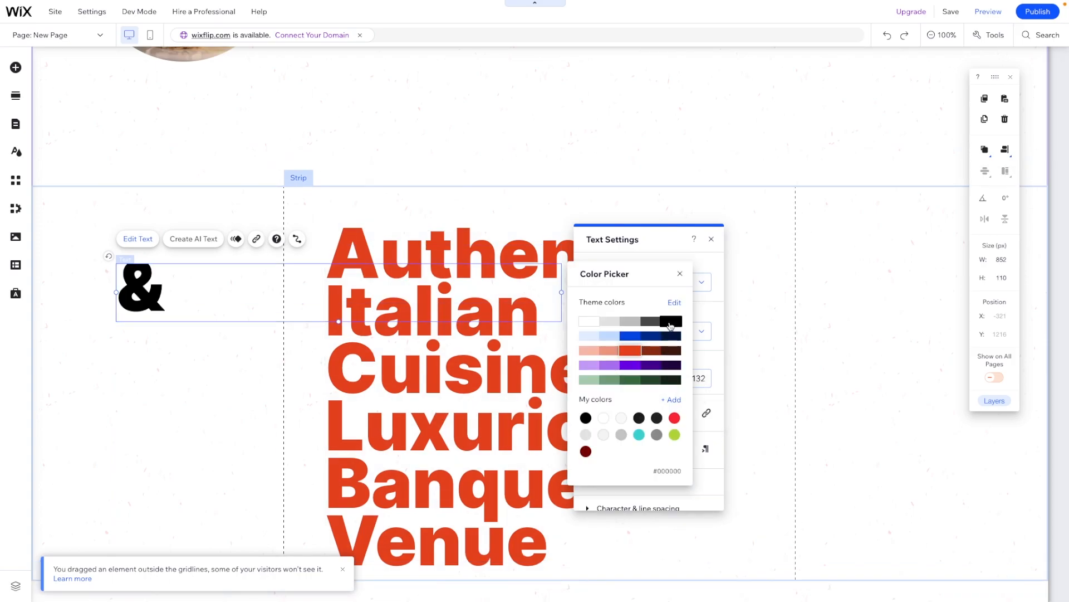
pyautogui.click(703, 378)
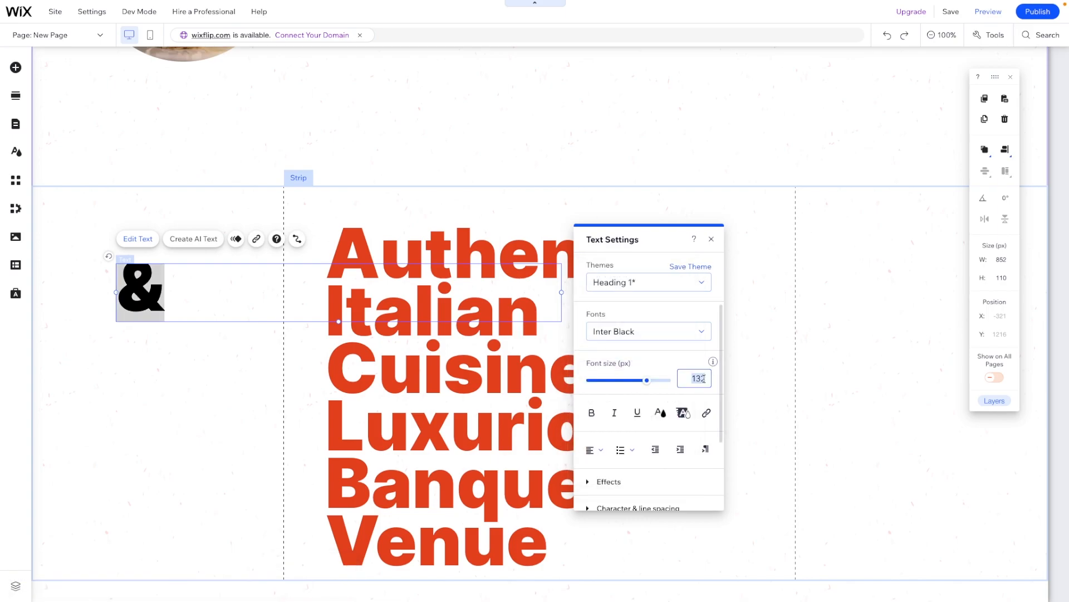
pyautogui.write('2200')
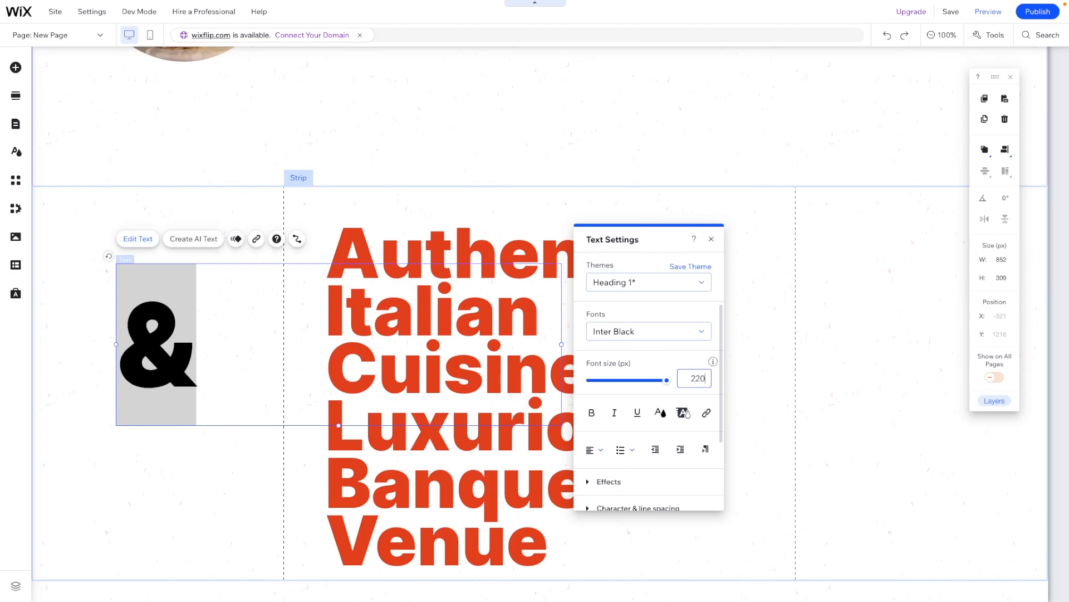
pyautogui.click(824, 377)
# - Move the ampersand next to the word "Cuisine" and narrow its text box to about 166 px wide
pyautogui.moveTo(112, 331); pyautogui.dragTo(640, 389)
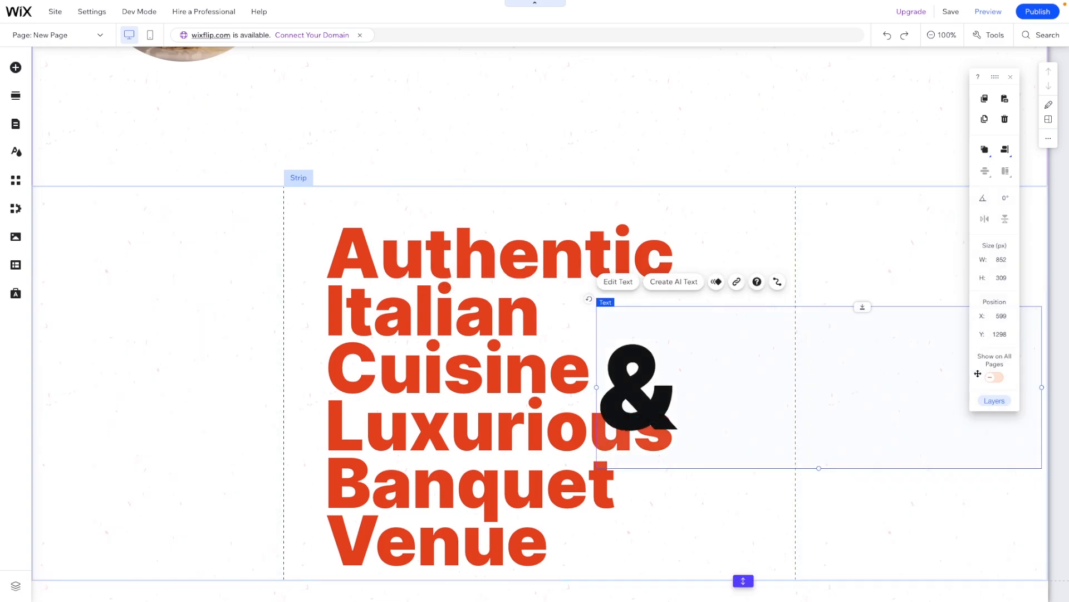
pyautogui.moveTo(1041, 387); pyautogui.dragTo(684, 380)
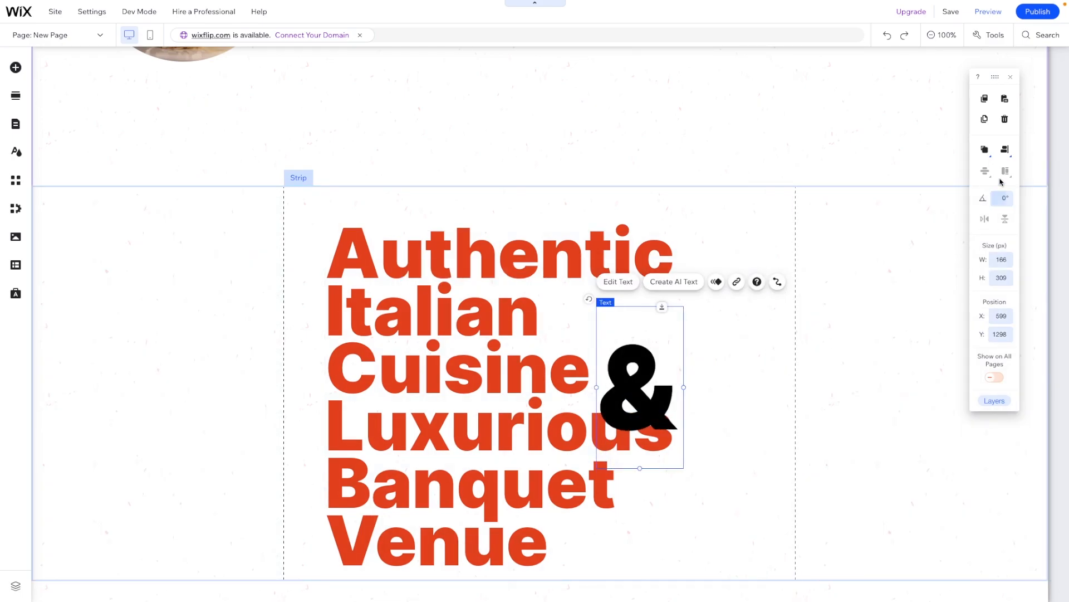
# - Send the ampersand behind the red heading so the heading's letters overlap it
pyautogui.moveTo(984, 149)
pyautogui.click(982, 171)
pyautogui.click(748, 384)
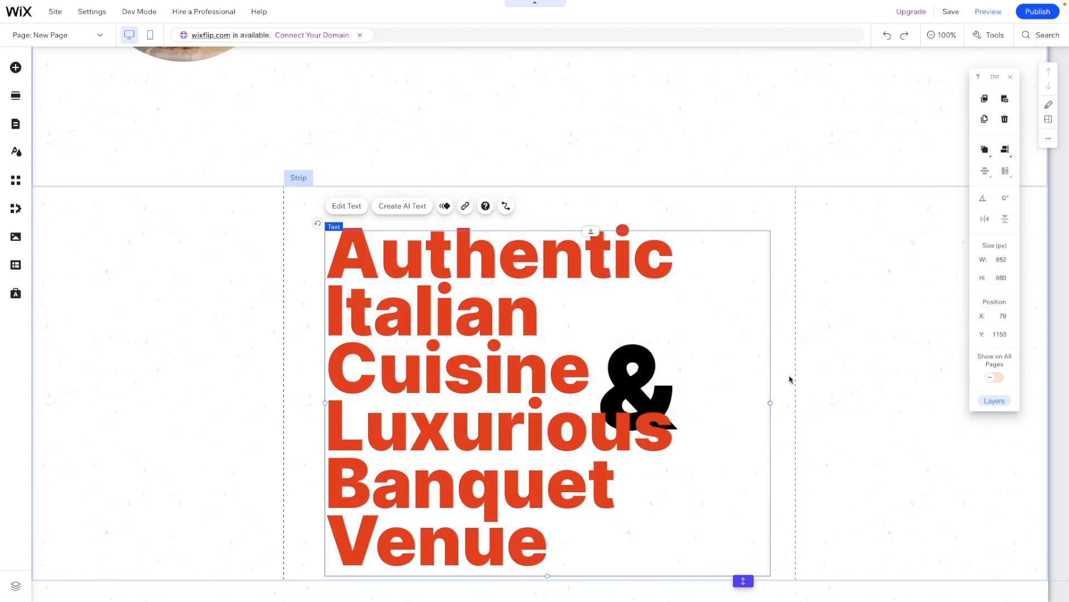
pyautogui.click(790, 379)
# - Nudge the ampersand up and to the right to position X 629, Y 1268
pyautogui.click(634, 376)
pyautogui.hotkey('shift', 'Up')
pyautogui.hotkey('shift', 'Up')
pyautogui.hotkey('shift', 'Right')
pyautogui.hotkey('shift', 'Right')
pyautogui.hotkey('shift', 'Right')
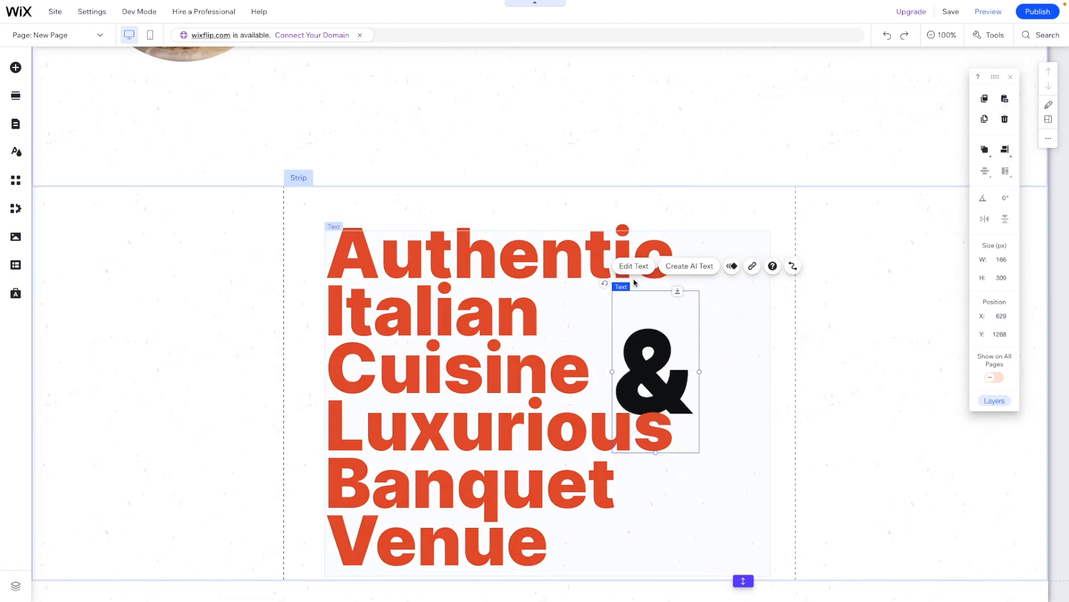
# - Enlarge the ampersand's font size to 240 px
pyautogui.click(632, 268)
pyautogui.click(835, 445)
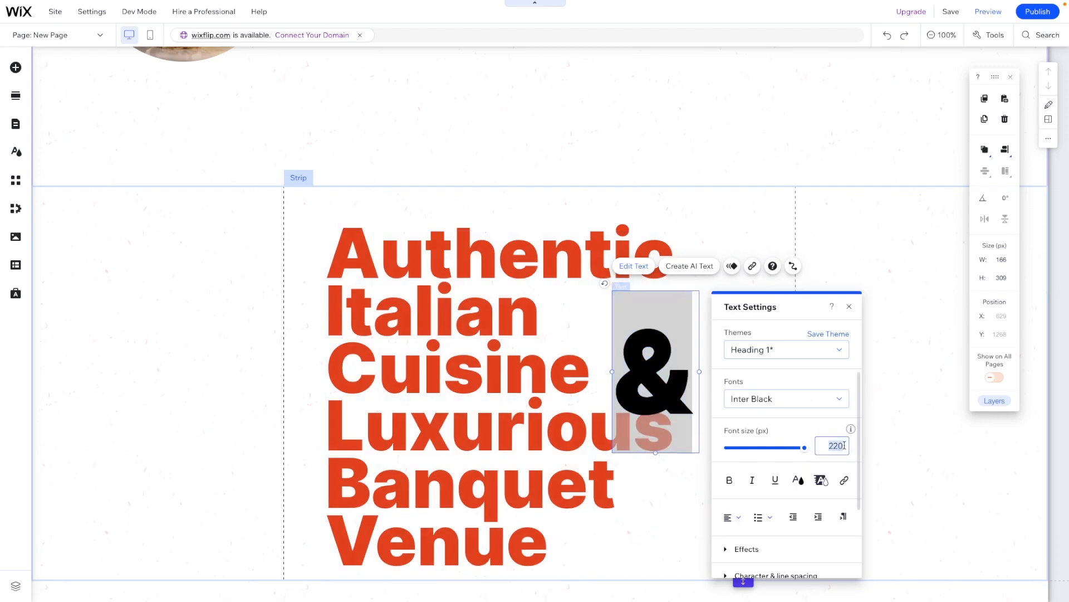
pyautogui.write('240')
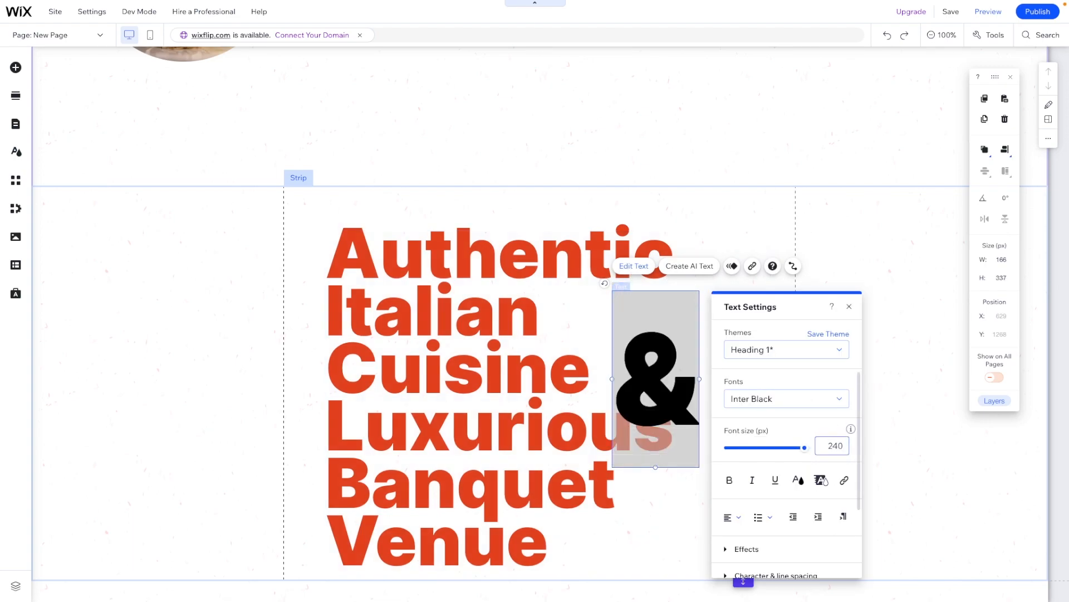
pyautogui.click(909, 338)
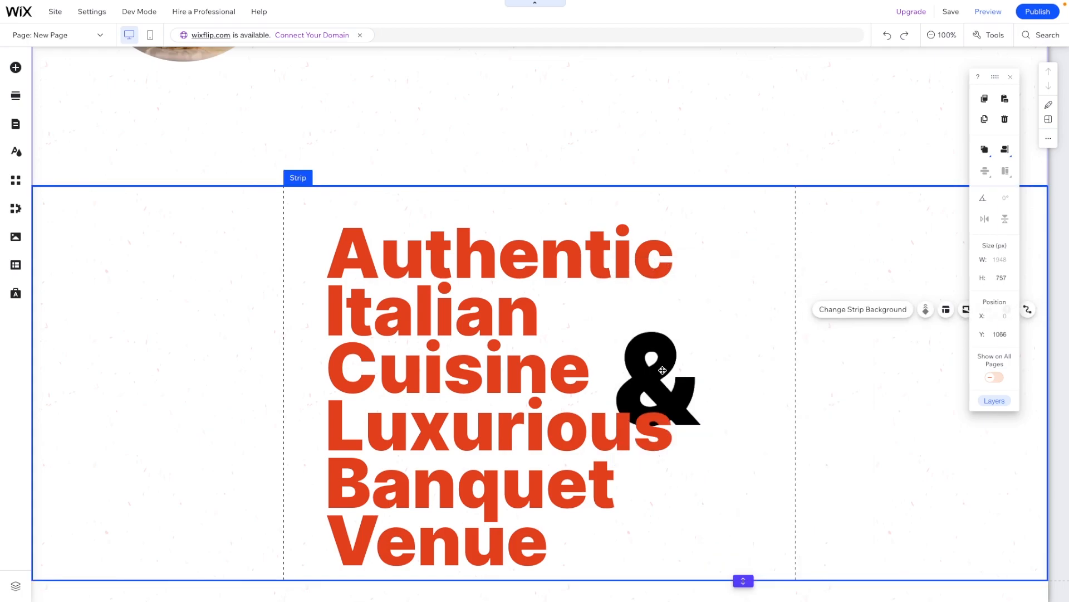
pyautogui.click(728, 158)
# - Nudge the enlarged ampersand slightly up and left to position X 619, Y 1258
pyautogui.click(663, 367)
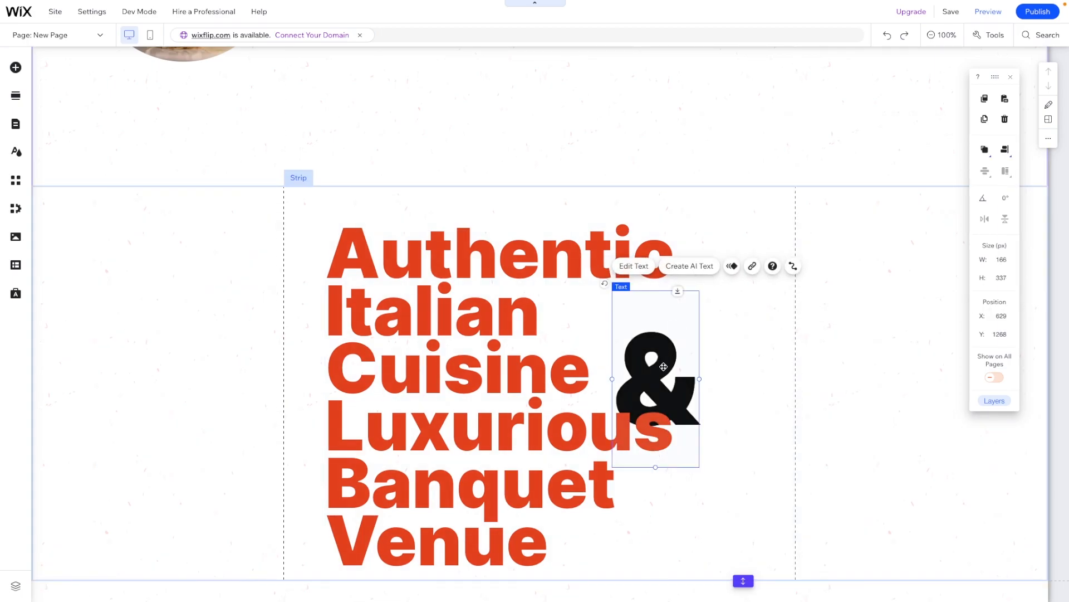
pyautogui.hotkey('shift', 'Up')
pyautogui.hotkey('shift', 'Up')
pyautogui.hotkey('shift', 'Down')
pyautogui.hotkey('shift', 'Left')
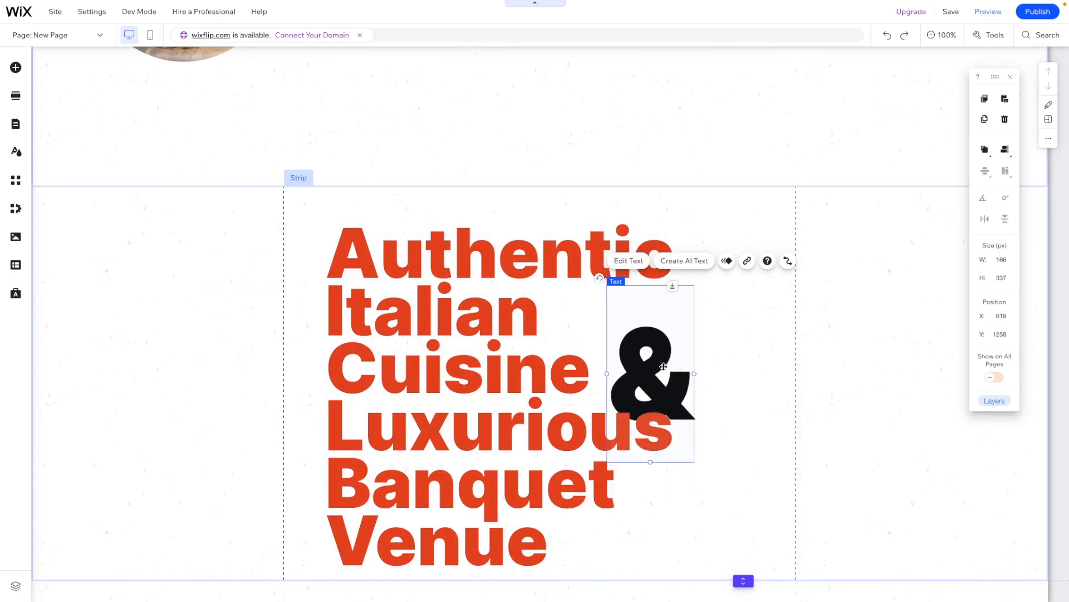
pyautogui.click(834, 277)
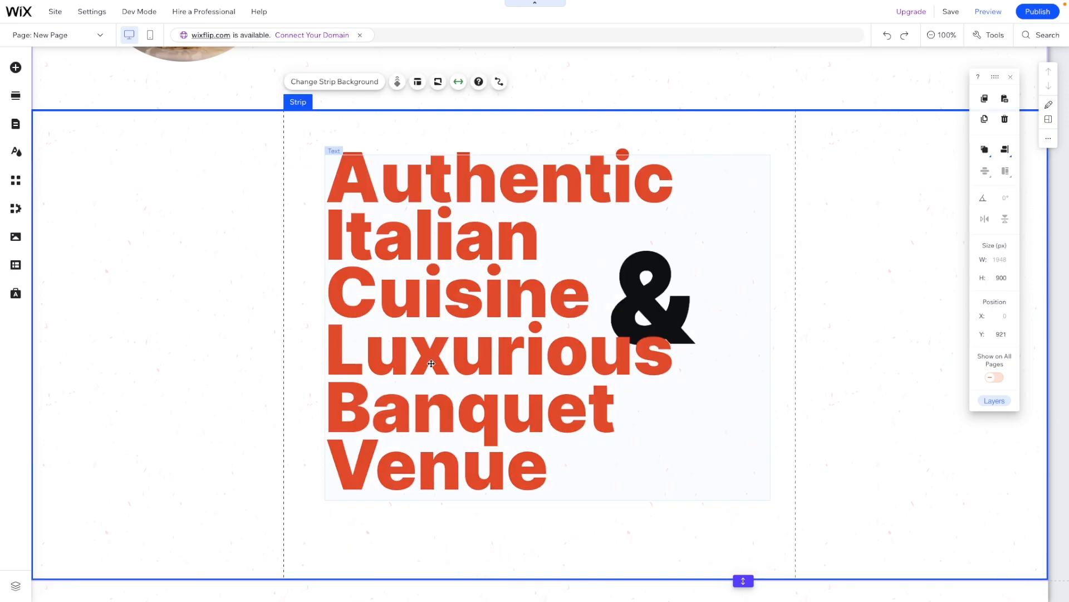
# - Add a Heading 5 text below the main heading and replace its wording with "View menu"
pyautogui.click(16, 68)
pyautogui.click(49, 110)
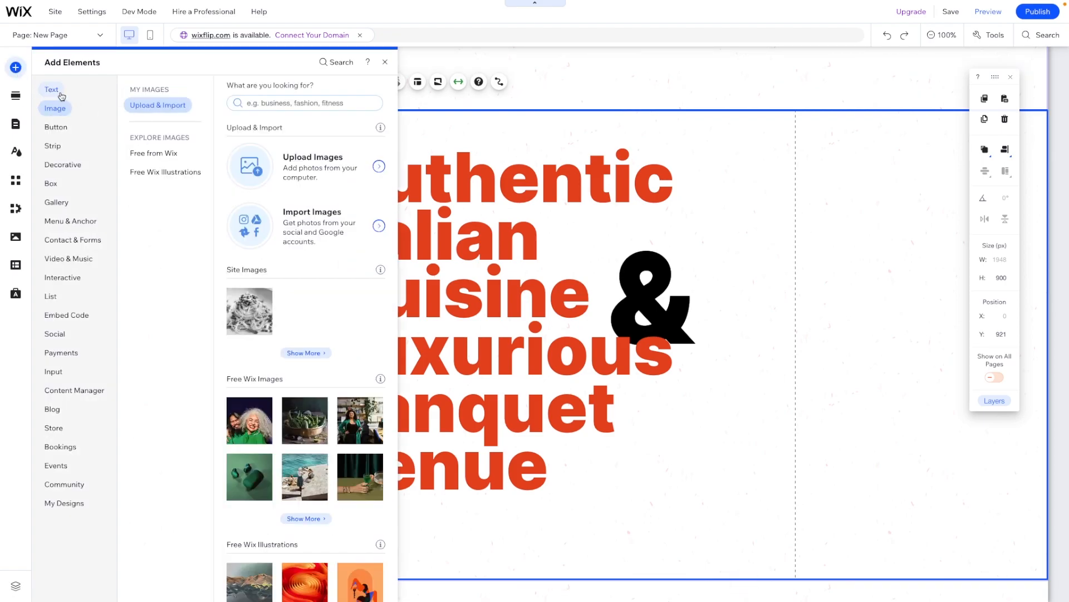
pyautogui.click(60, 93)
pyautogui.moveTo(225, 252); pyautogui.dragTo(465, 552)
pyautogui.doubleClick(458, 553)
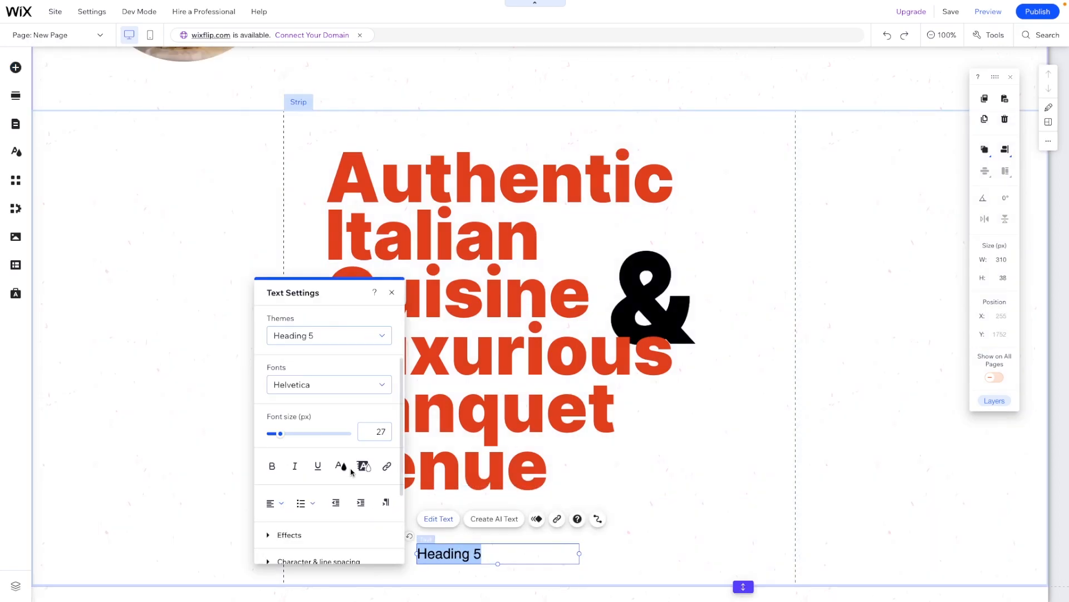
pyautogui.write('View menu')
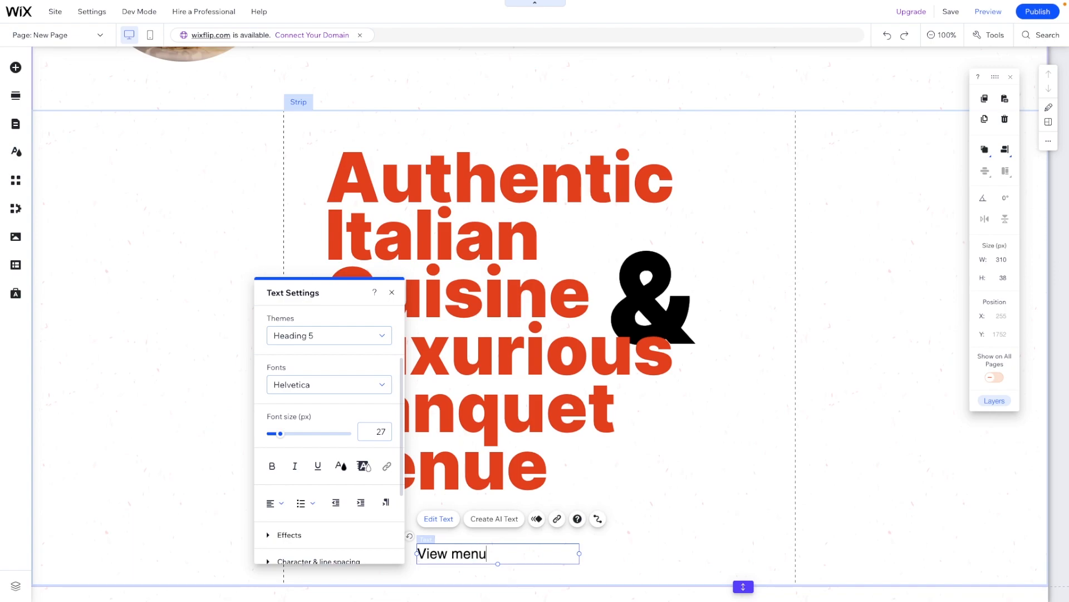
# - Format the "View menu" text as underlined, centre-aligned Inter Medium at 18 px
pyautogui.hotkey('ctrl', 'a')
pyautogui.click(319, 472)
pyautogui.click(327, 388)
pyautogui.write('Inter')
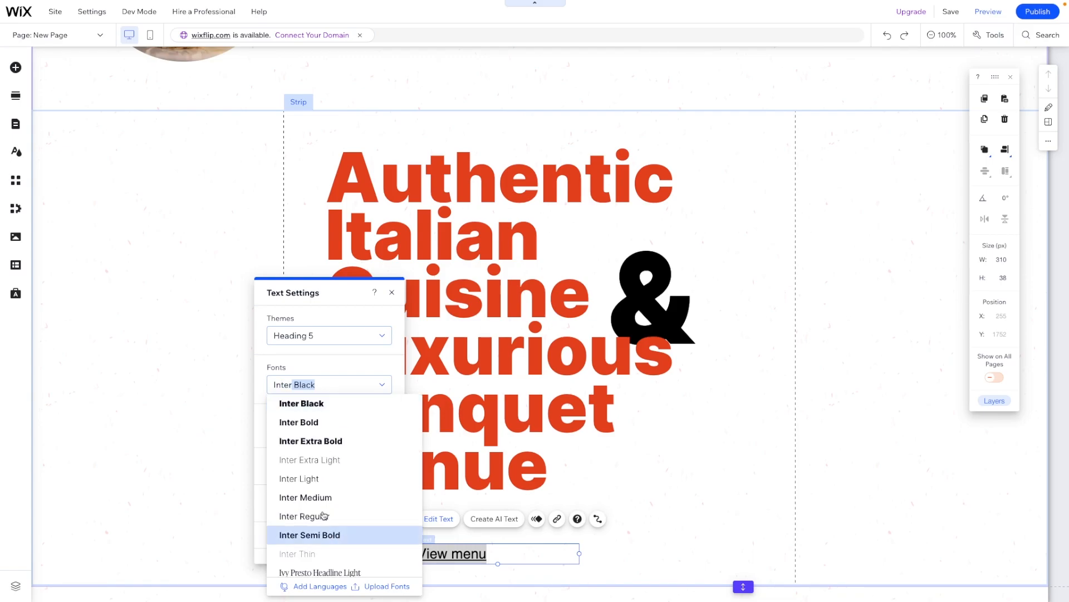
pyautogui.click(305, 497)
pyautogui.click(376, 436)
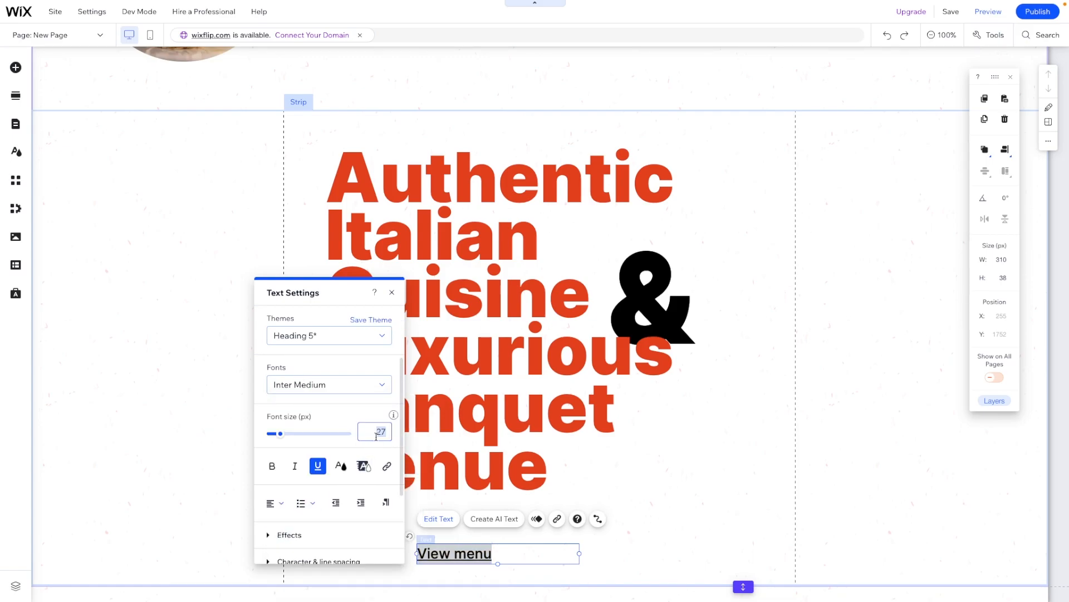
pyautogui.write('18')
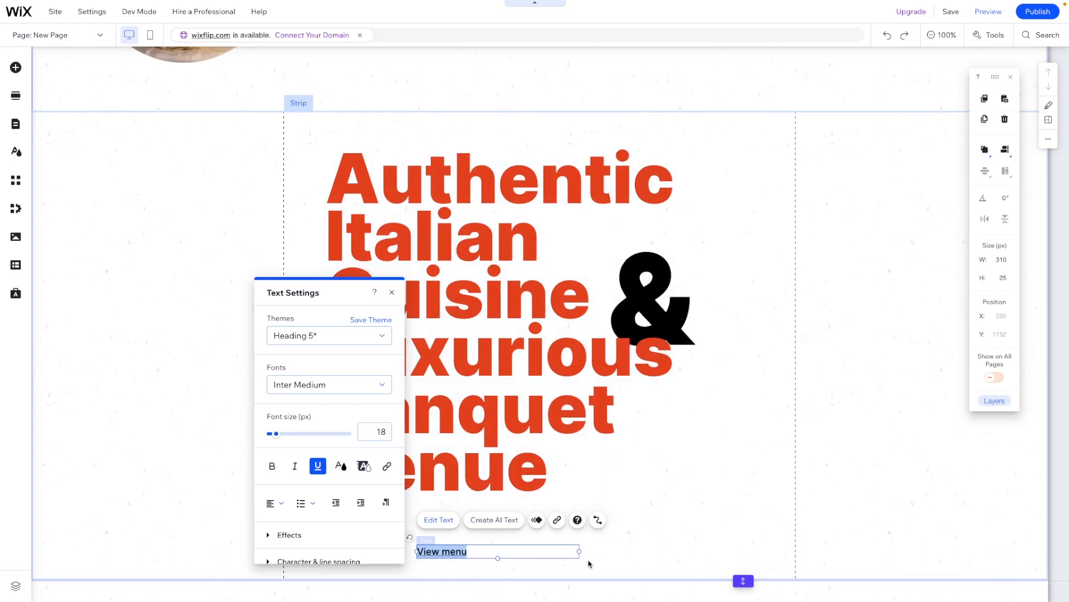
pyautogui.click(274, 503)
pyautogui.click(283, 521)
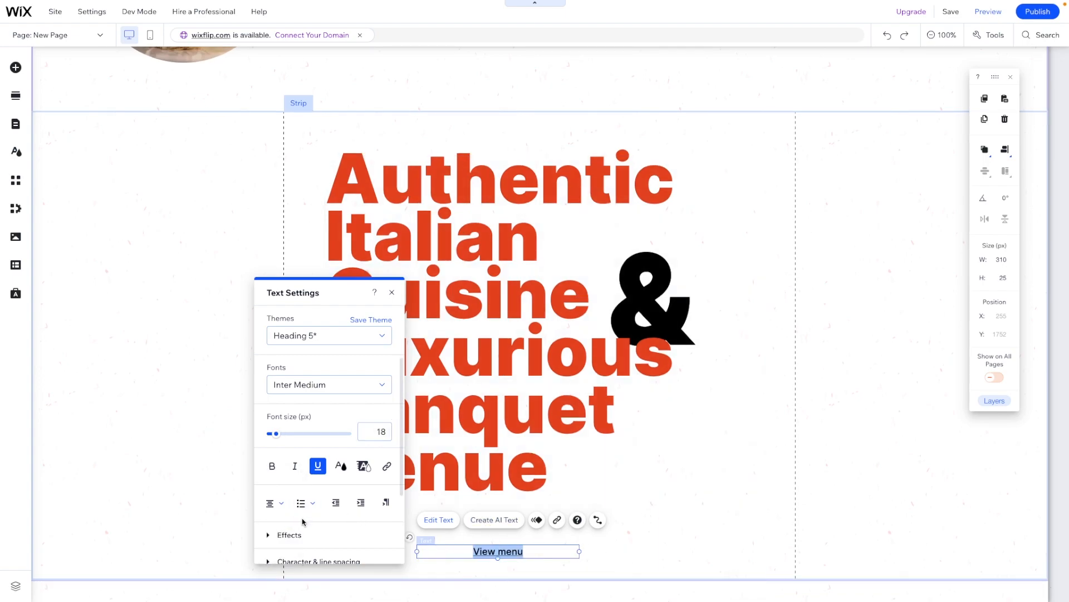
# - Narrow the "View menu" text box to about 101 px and place it beside "Venue" at X 547, Y 1606
pyautogui.moveTo(580, 552); pyautogui.dragTo(577, 475)
pyautogui.click(534, 552)
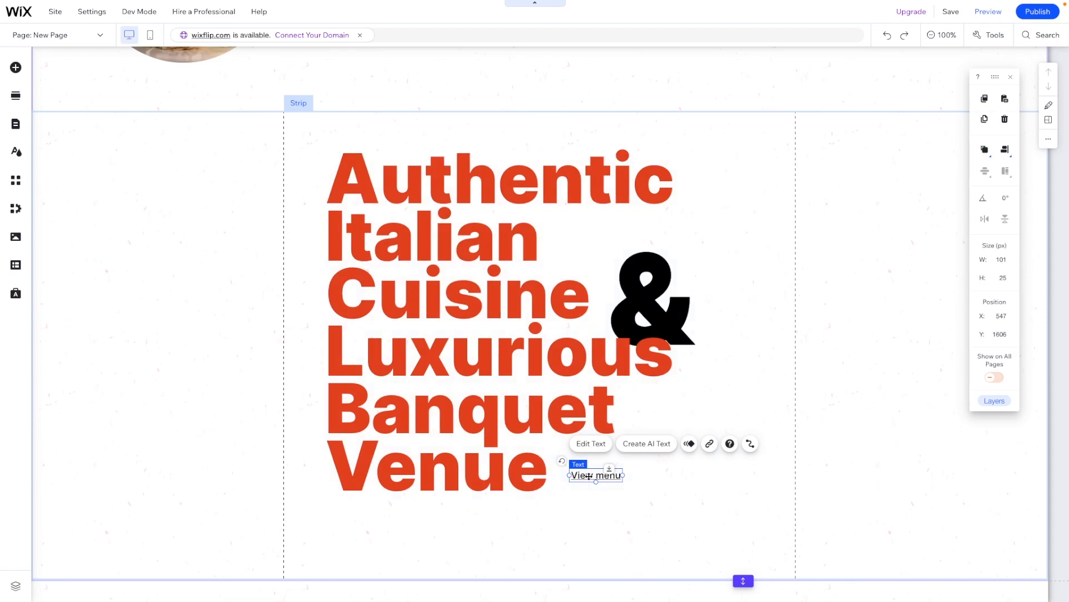
# - Place a 160 px wide copy of "View menu" to the right of the original and change its wording to "Daily Specials"
pyautogui.moveTo(596, 487); pyautogui.dragTo(723, 475)
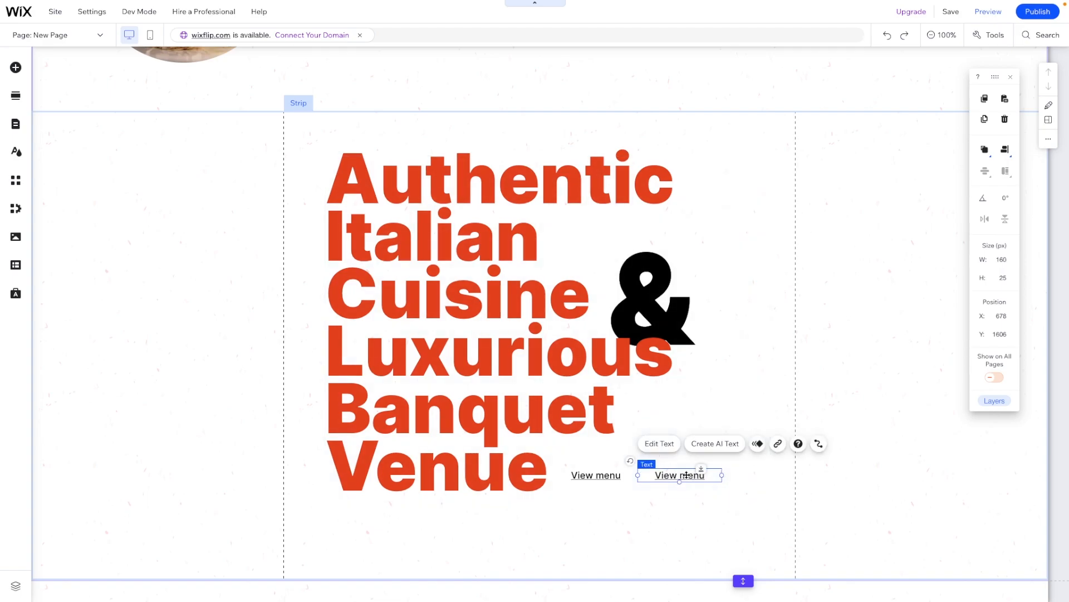
pyautogui.doubleClick(686, 475)
pyautogui.write('Daily Specials')
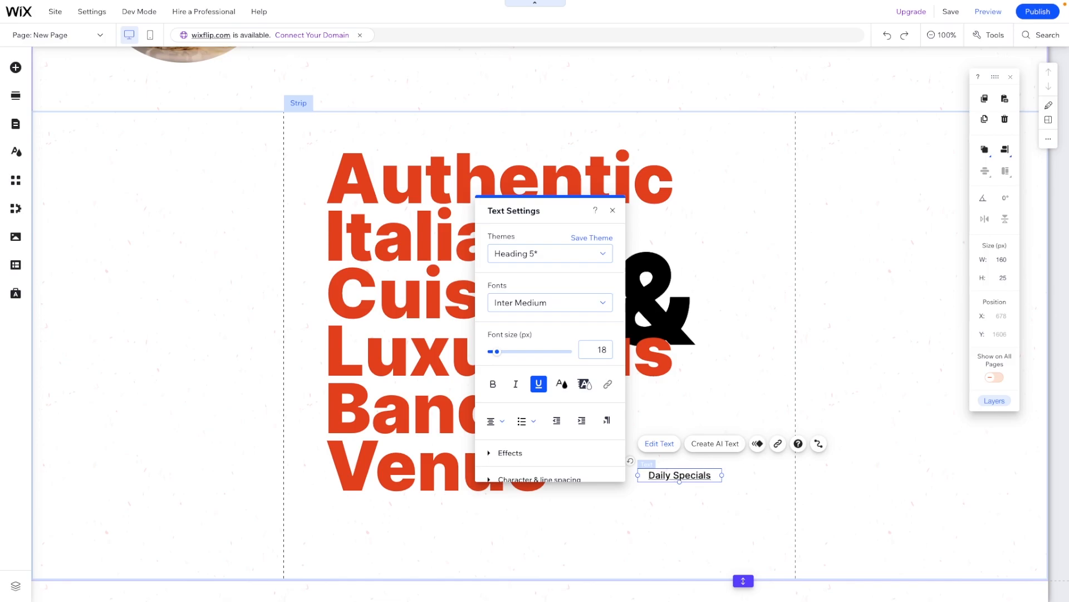
# - Move the "Daily Specials" text slightly closer to "View menu", keeping both on the same line
pyautogui.click(678, 492)
pyautogui.moveTo(676, 476); pyautogui.dragTo(673, 476)
pyautogui.click(735, 479)
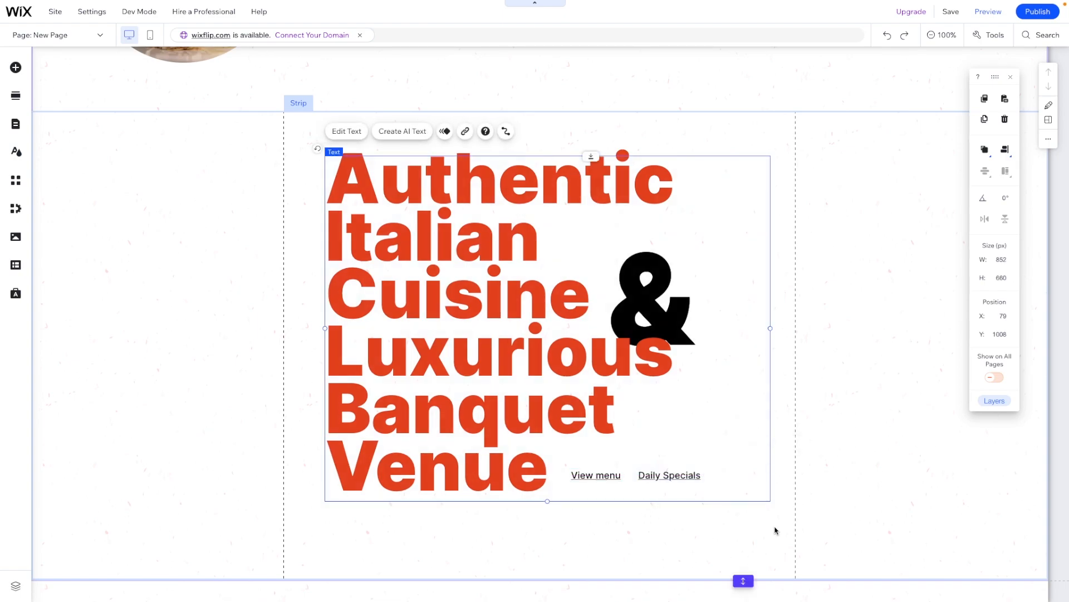
# - Open the full vector art library for the decorative elements
pyautogui.click(16, 67)
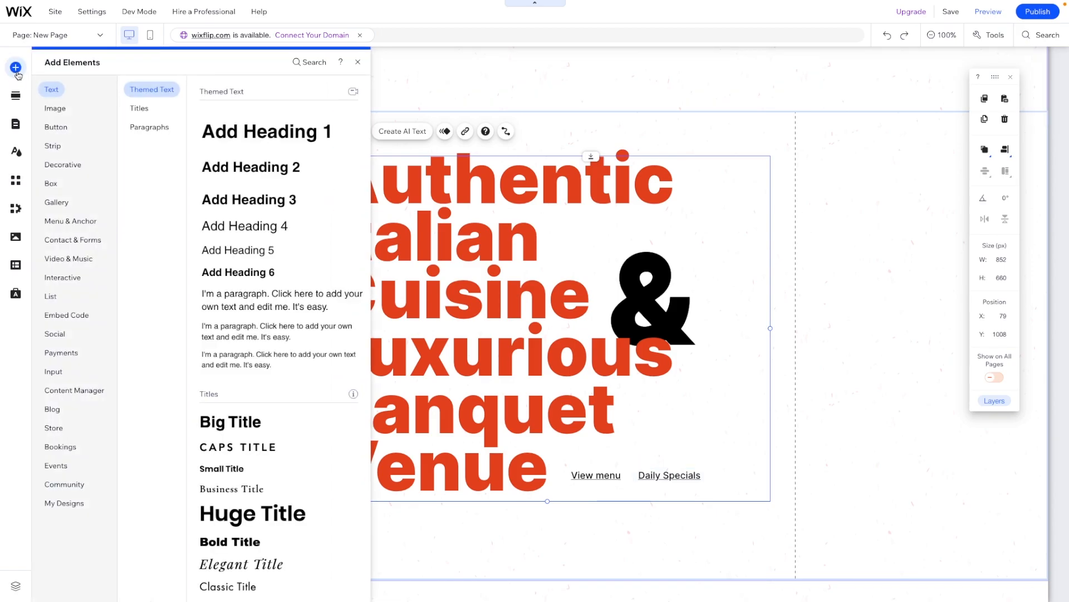
pyautogui.click(72, 221)
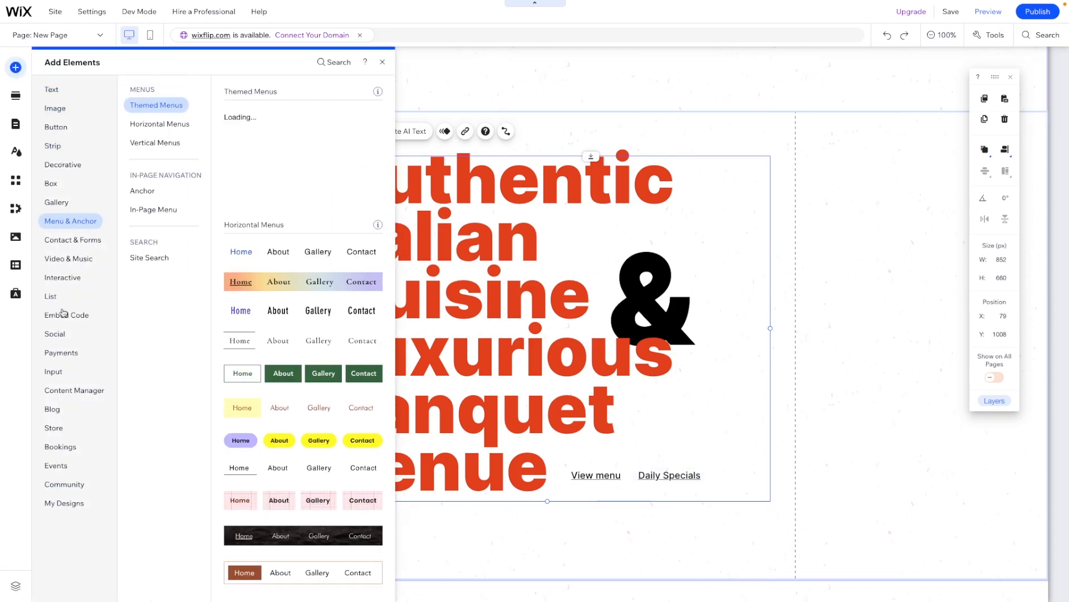
pyautogui.click(59, 165)
pyautogui.scroll(-1, 283, 258)
pyautogui.click(304, 425)
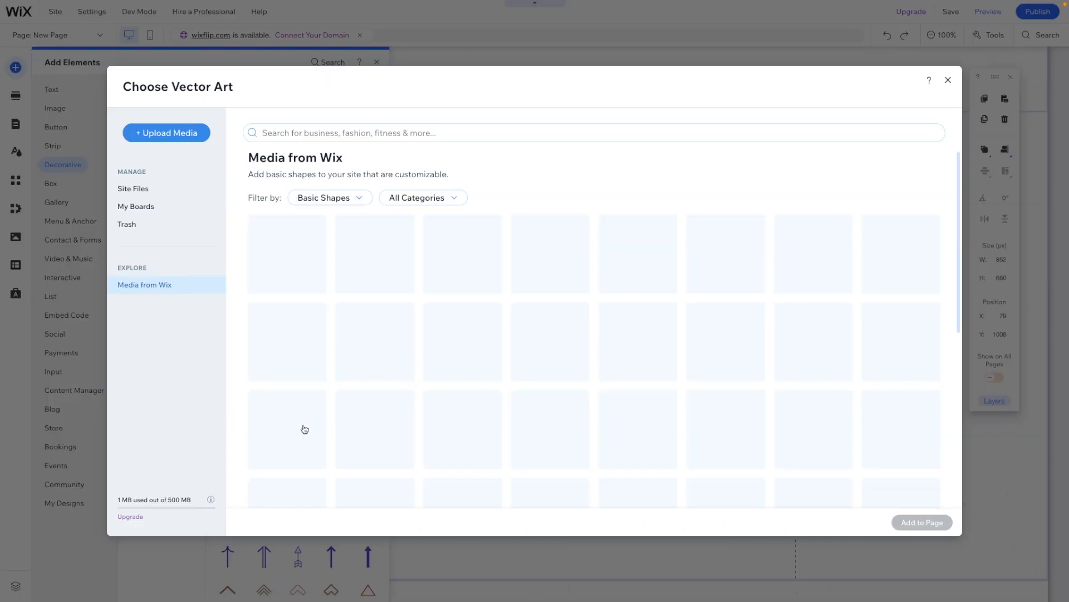
# - Search the vector art library for "star", add the black artwork of three small four-pointed stars, and place it beside "Daily Specials"
pyautogui.click(299, 127)
pyautogui.write('star')
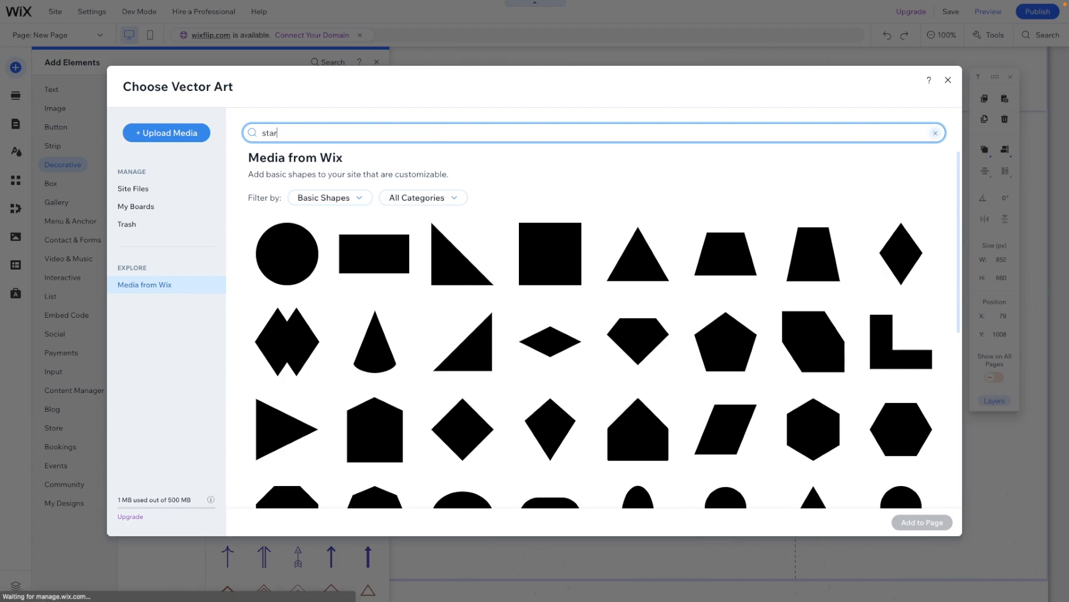
pyautogui.press('Return')
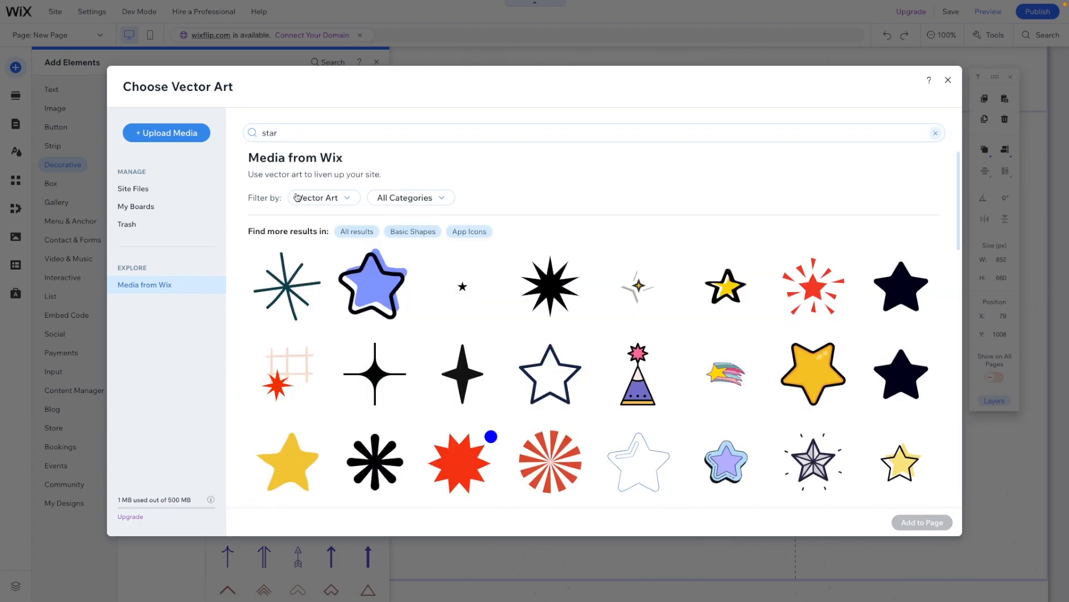
pyautogui.click(307, 198)
pyautogui.scroll(-5, 598, 248)
pyautogui.moveTo(634, 360)
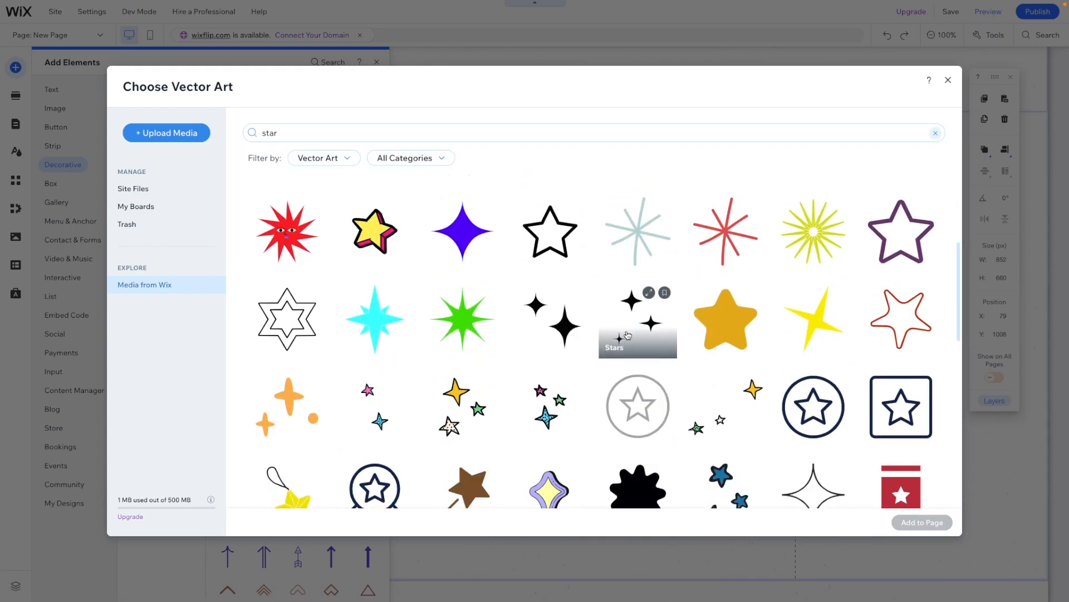
pyautogui.click(640, 330)
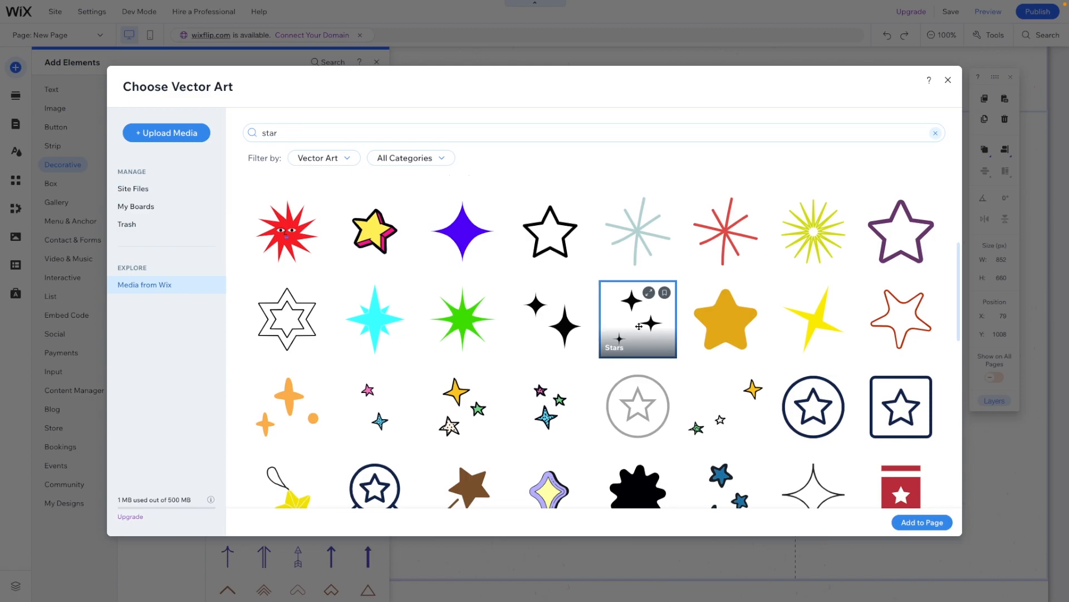
pyautogui.doubleClick(639, 326)
pyautogui.moveTo(555, 331); pyautogui.dragTo(736, 480)
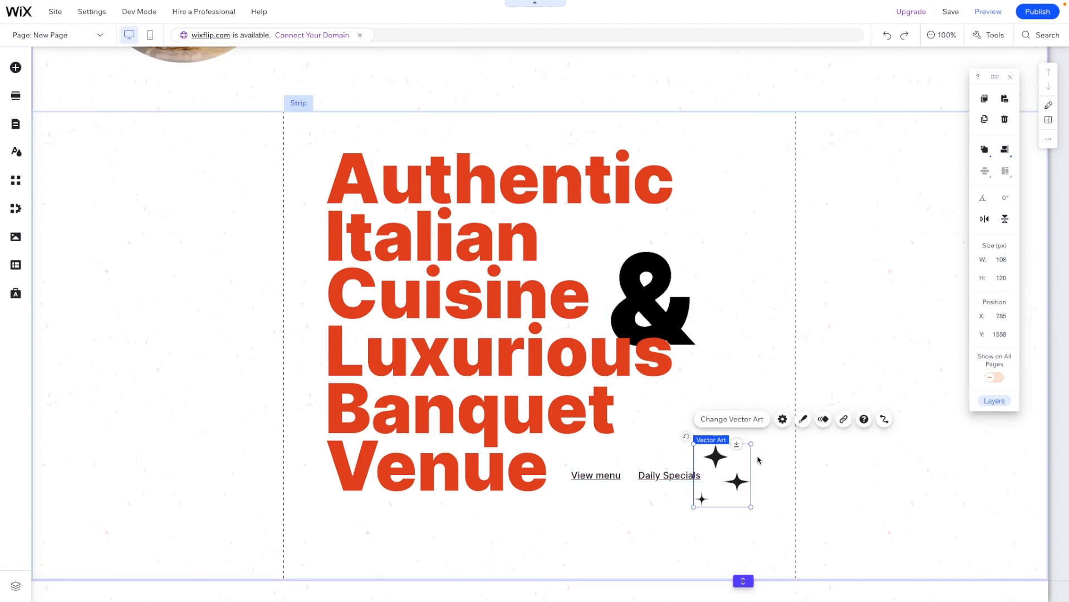
# - Change the three-star artwork's fill to the red-orange theme color that matches the heading
pyautogui.click(803, 418)
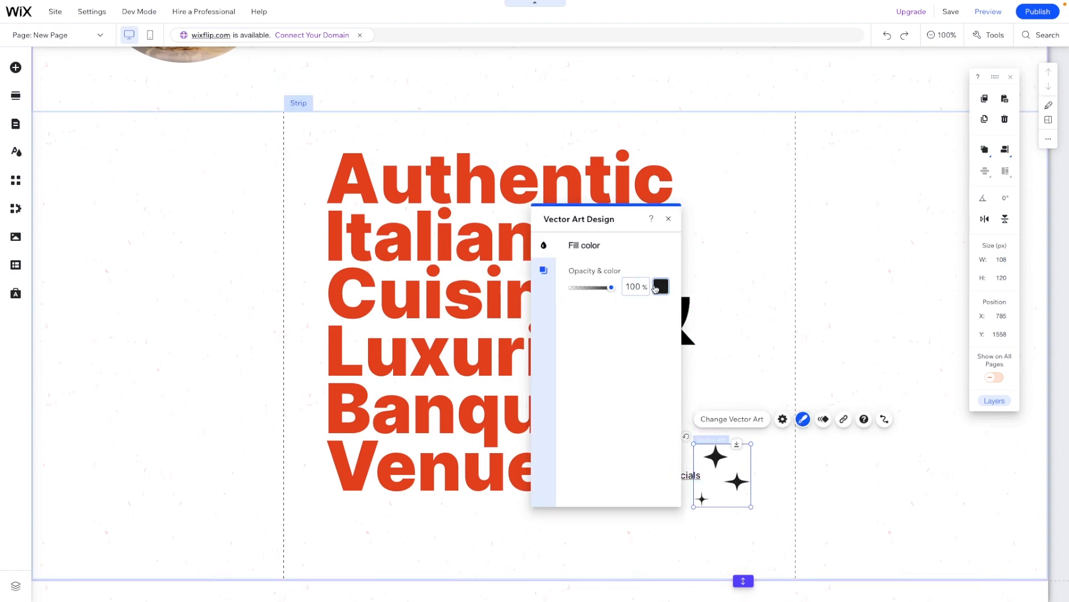
pyautogui.click(661, 287)
pyautogui.click(587, 330)
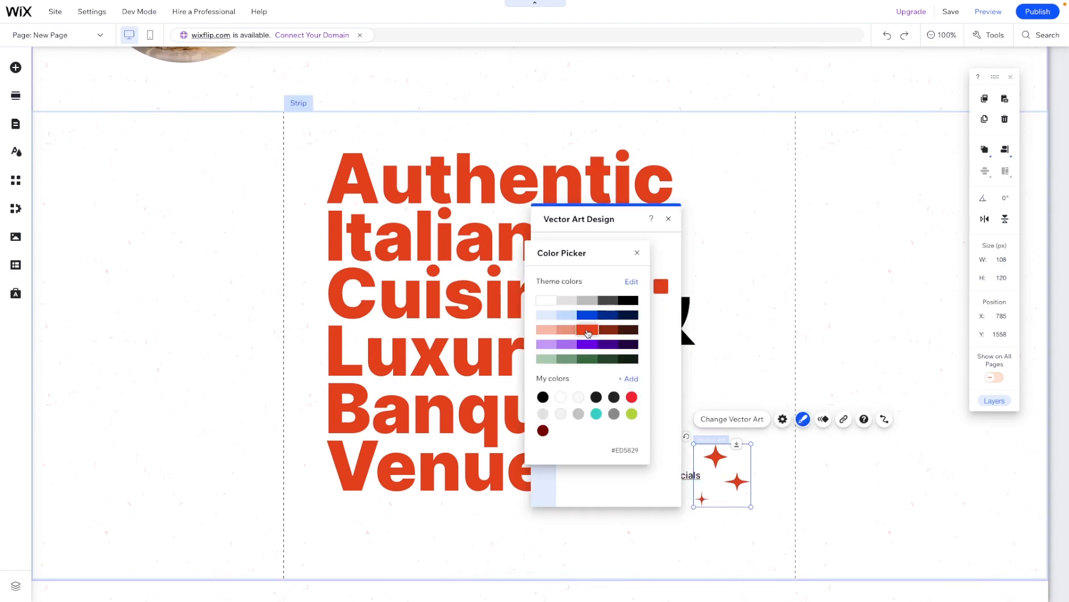
pyautogui.click(779, 331)
pyautogui.click(284, 174)
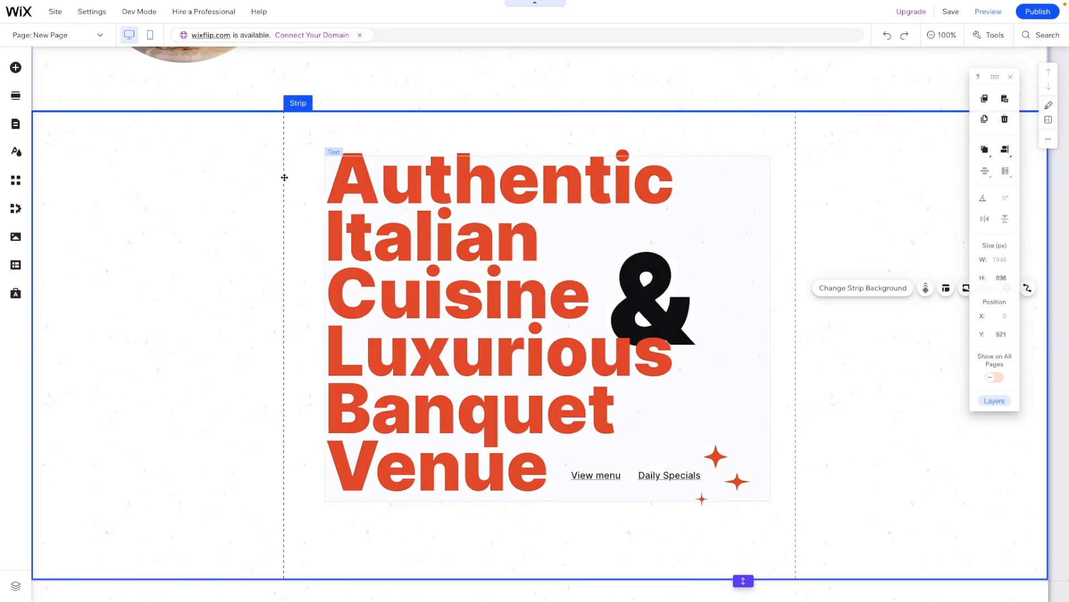
# - Search the vector art for "star" again and add the black artwork of two four-pointed stars to the page
pyautogui.click(16, 68)
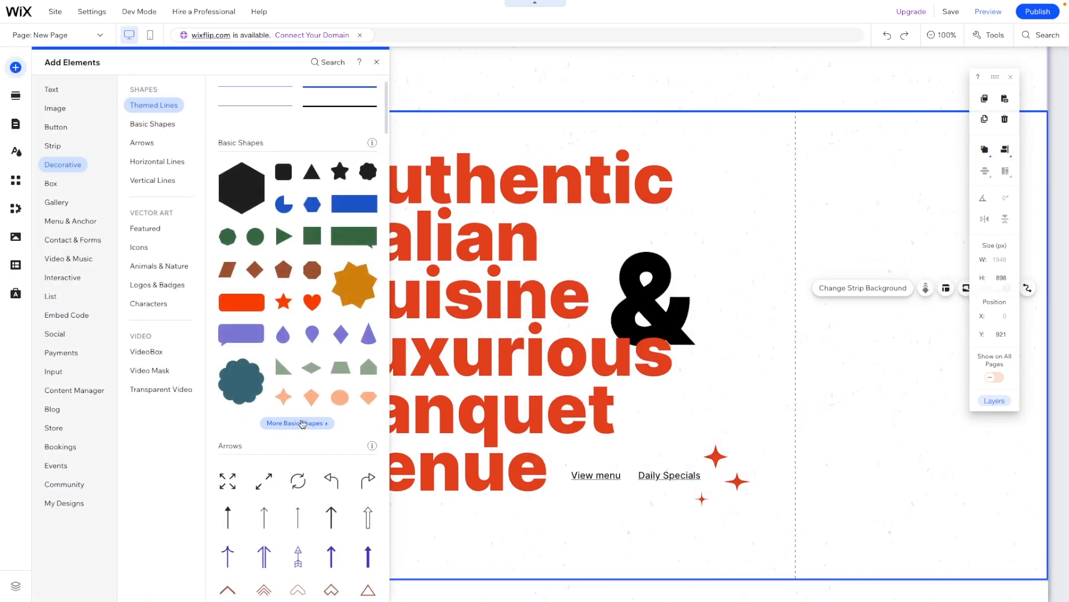
pyautogui.click(302, 423)
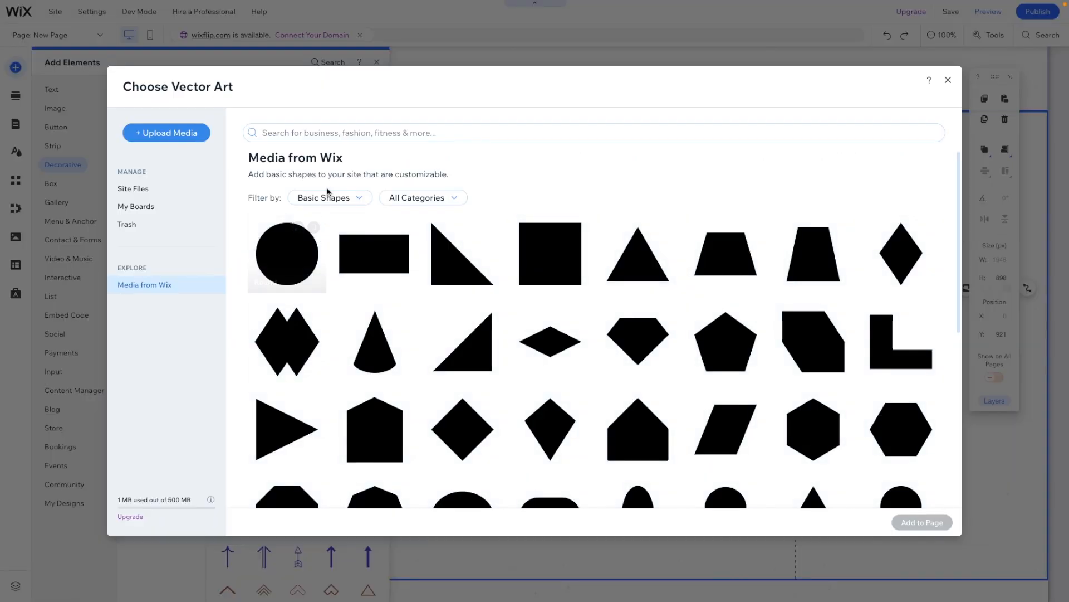
pyautogui.click(329, 199)
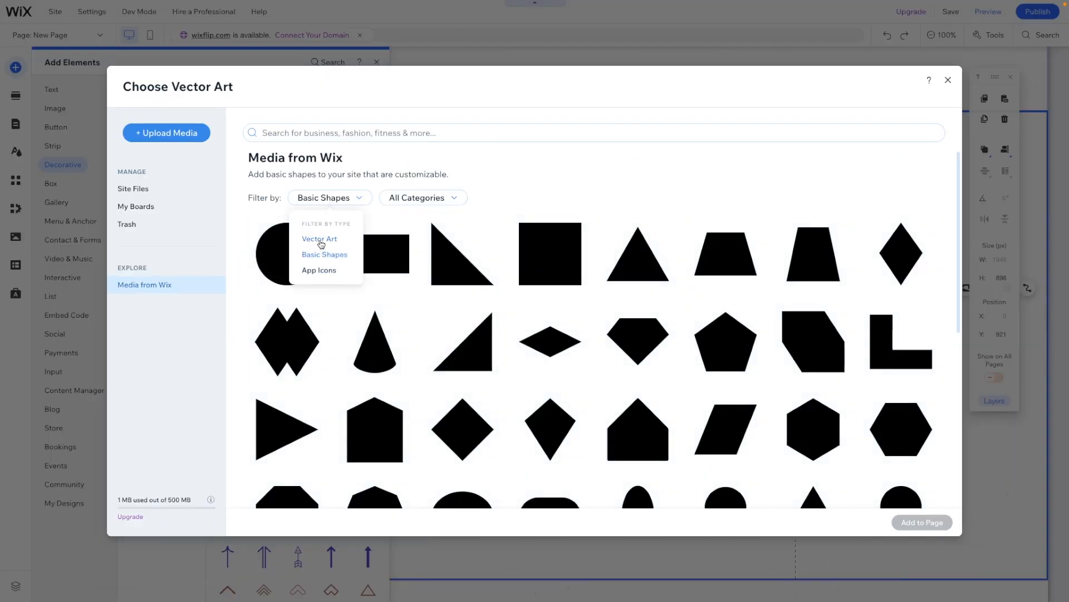
pyautogui.click(321, 244)
pyautogui.click(312, 134)
pyautogui.write('s')
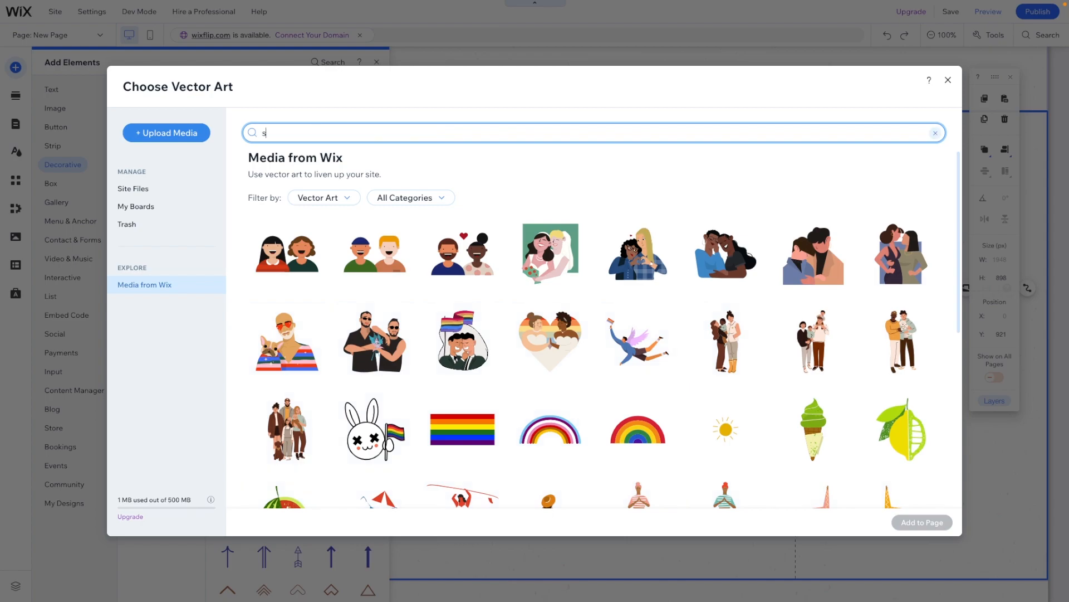
pyautogui.write('tar')
pyautogui.press('Return')
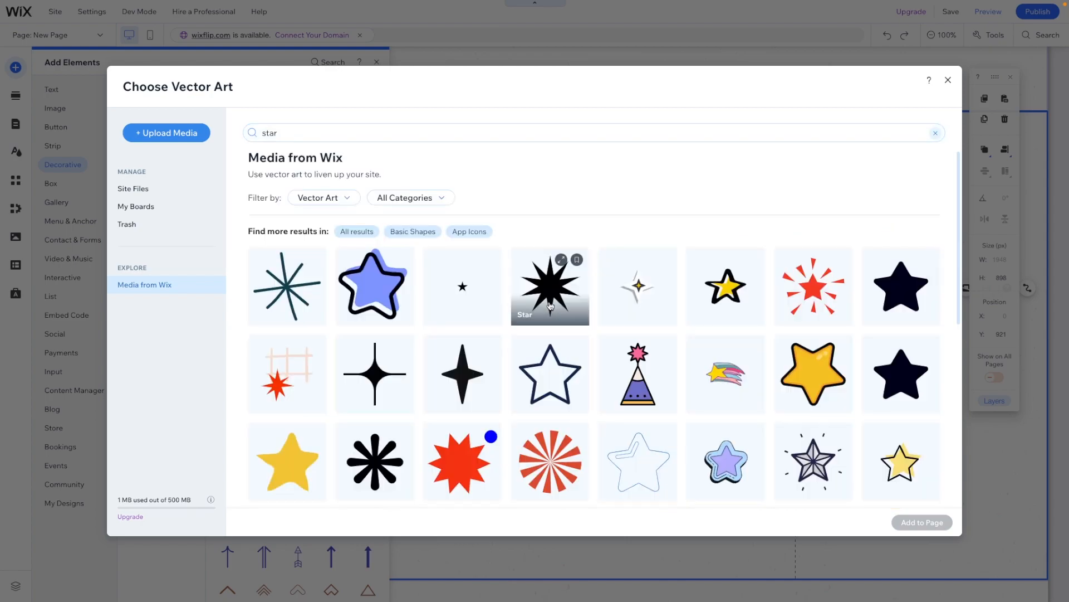
pyautogui.scroll(-5, 549, 306)
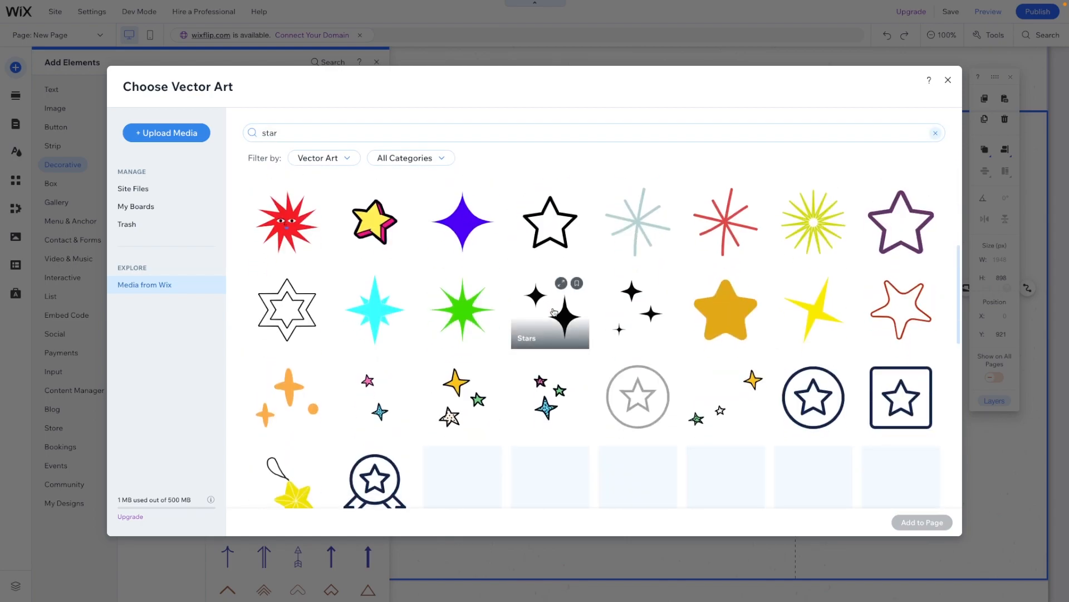
pyautogui.click(553, 311)
pyautogui.doubleClick(553, 310)
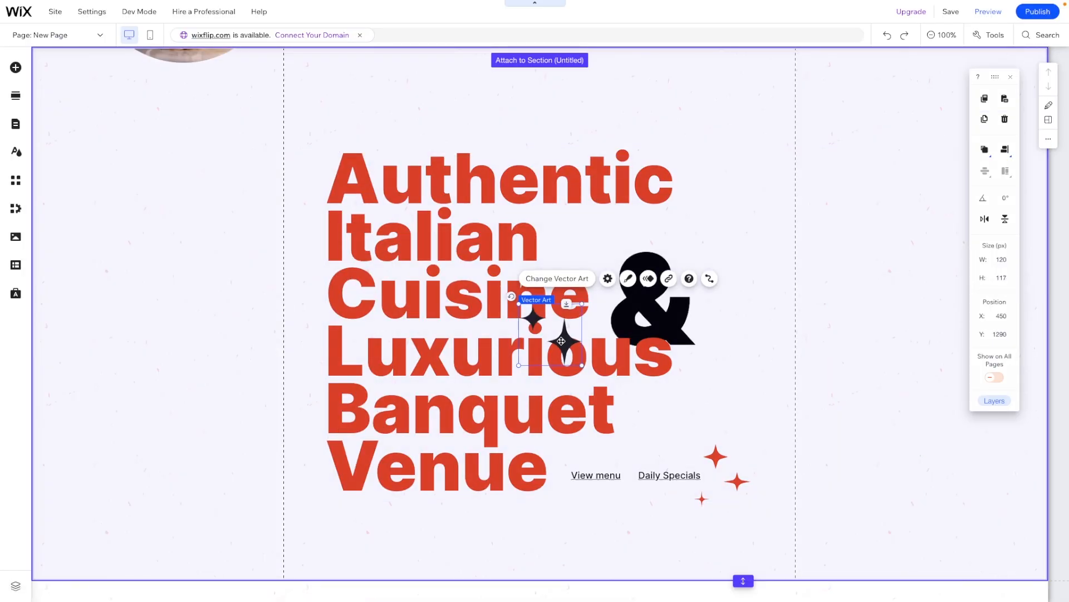
# - Enlarge the two-star artwork to about 216 × 212 px and place it beside the heading, up and to the right of the ampersand
pyautogui.moveTo(561, 340); pyautogui.dragTo(751, 230)
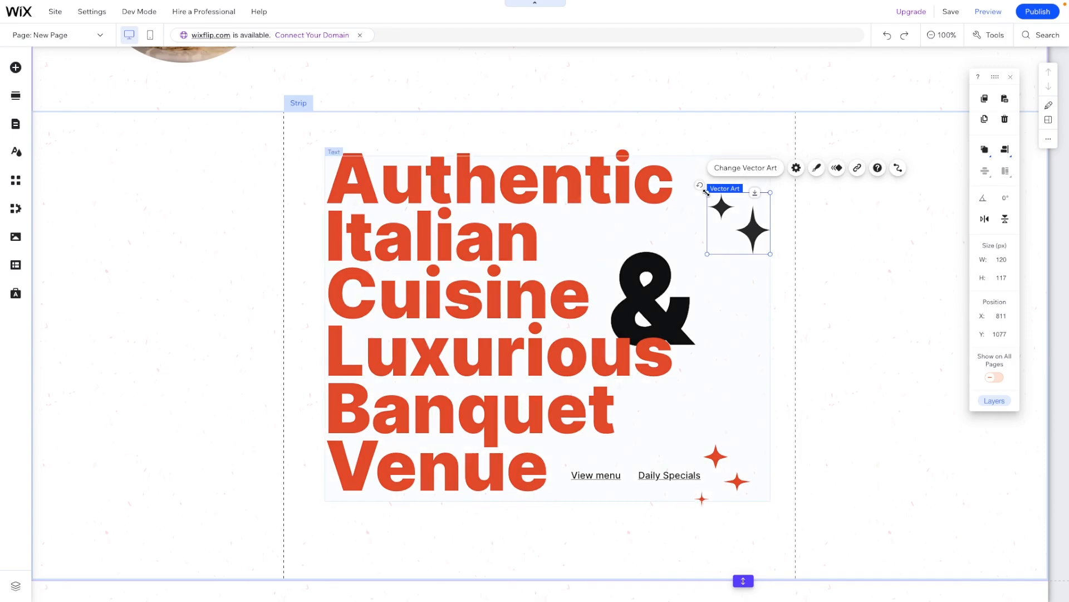
pyautogui.moveTo(706, 192); pyautogui.dragTo(657, 143)
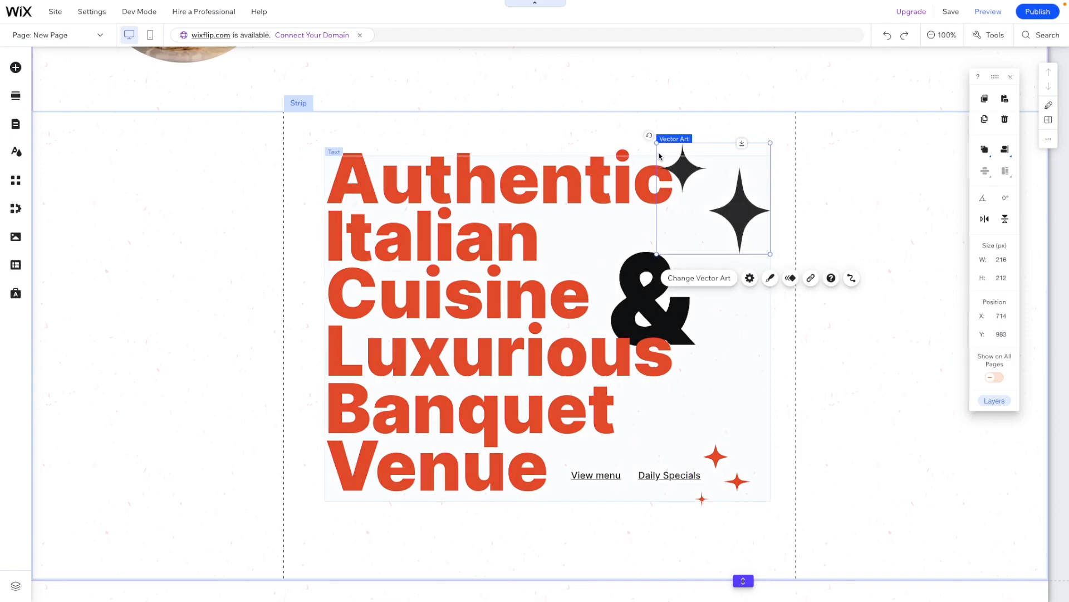
pyautogui.moveTo(740, 213); pyautogui.dragTo(758, 263)
pyautogui.click(899, 277)
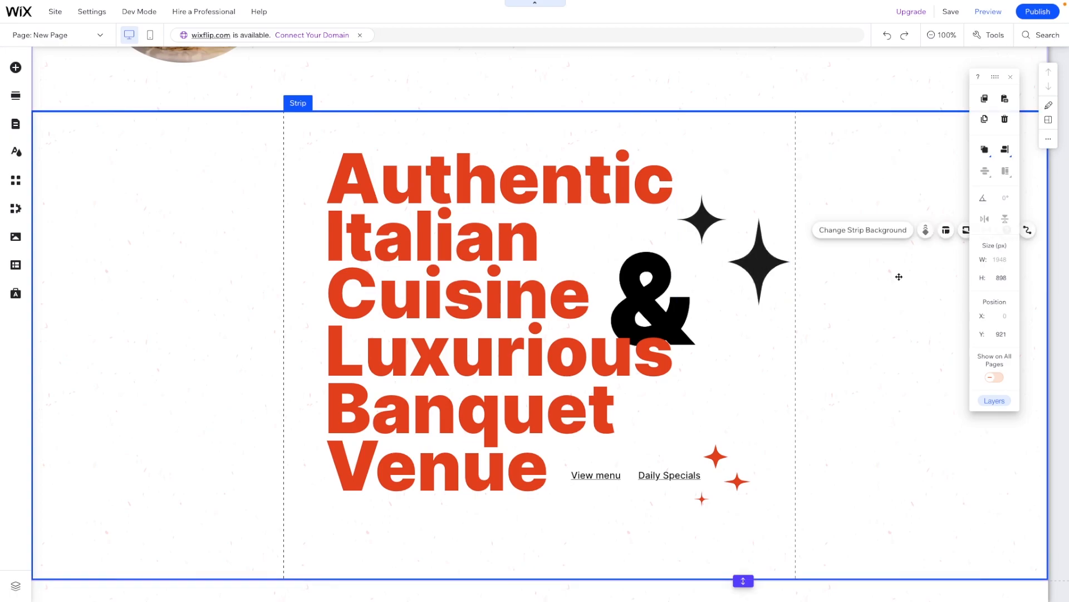
# - Align the heading strip to the top of the section so it overlaps the circular food images
pyautogui.click(1006, 151)
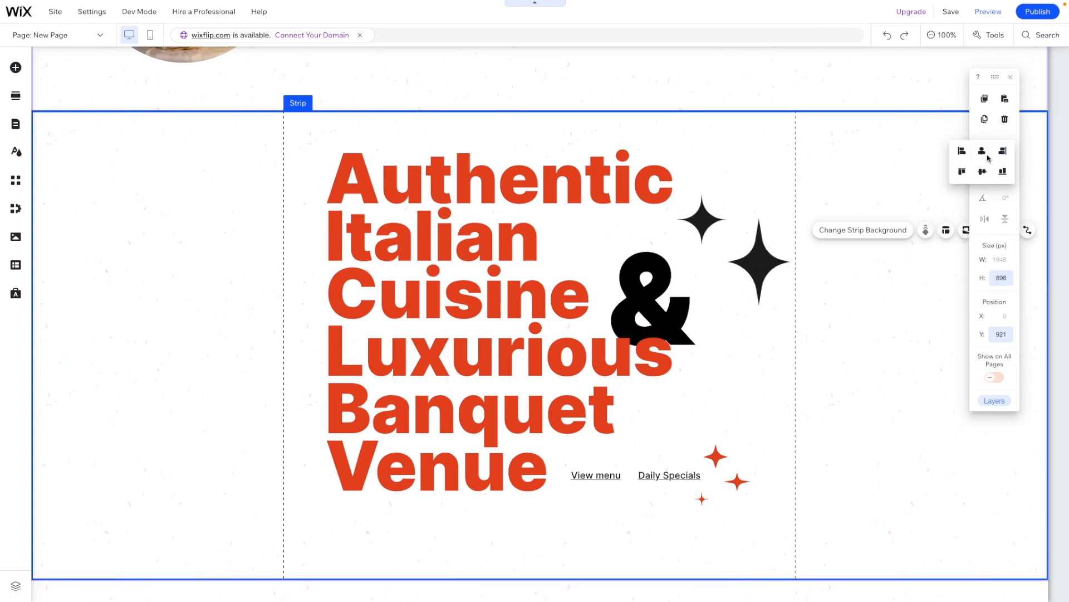
pyautogui.click(960, 174)
pyautogui.scroll(8, 721, 235)
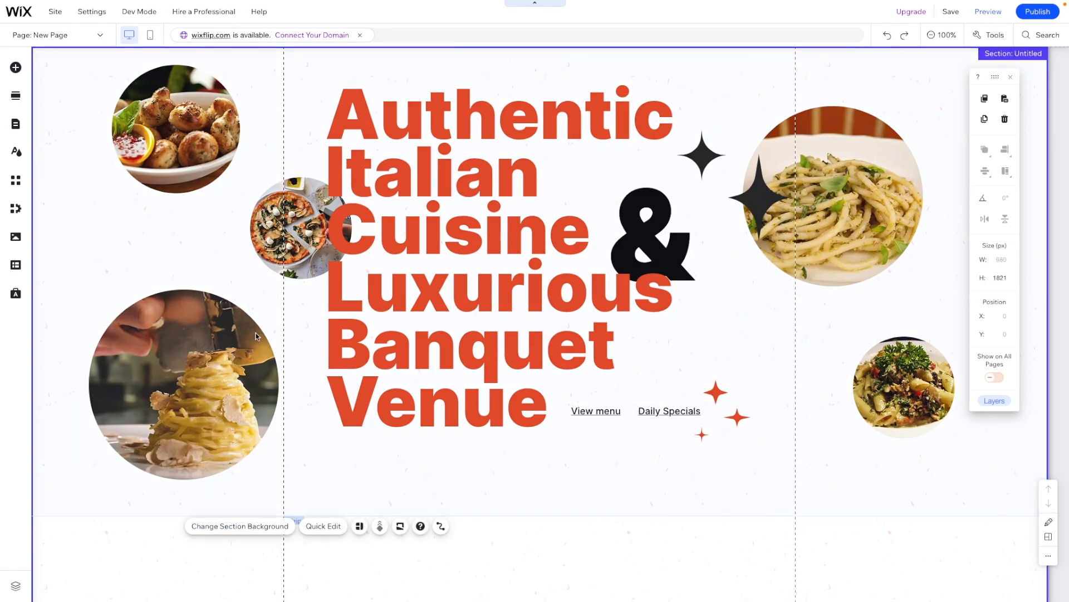
# - Shrink the circular pizza image to about 135 px and the large pasta-nest image below it to about 282 px
pyautogui.click(301, 215)
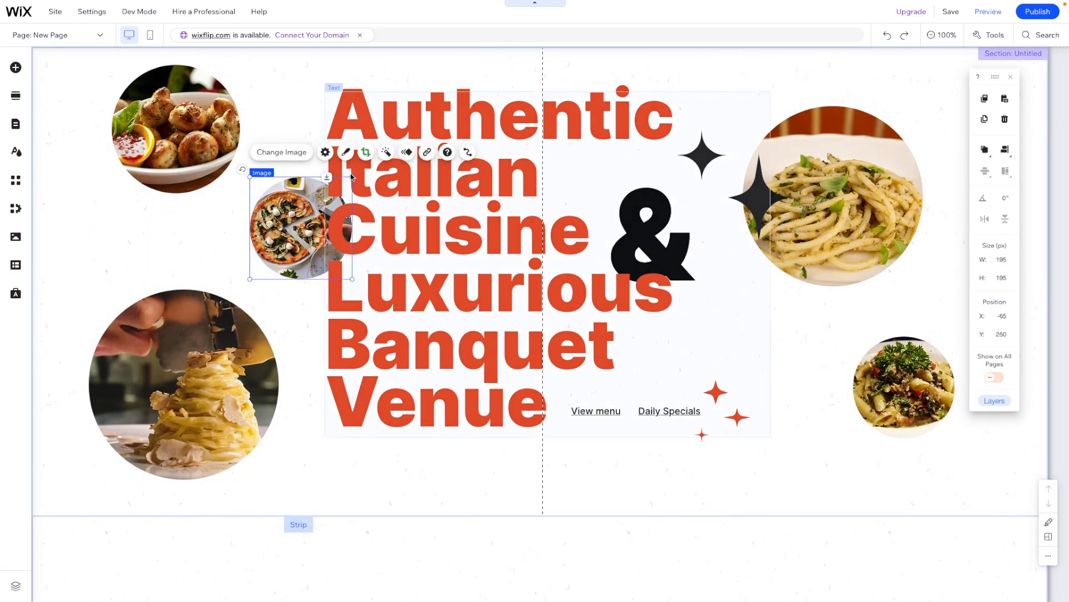
pyautogui.moveTo(352, 175); pyautogui.dragTo(319, 210)
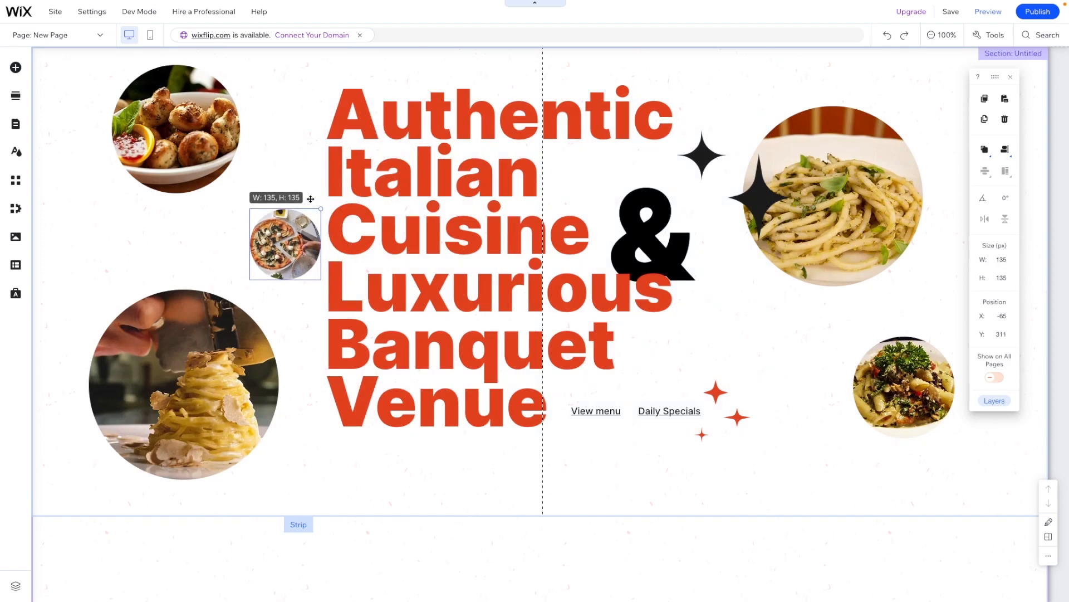
pyautogui.click(184, 390)
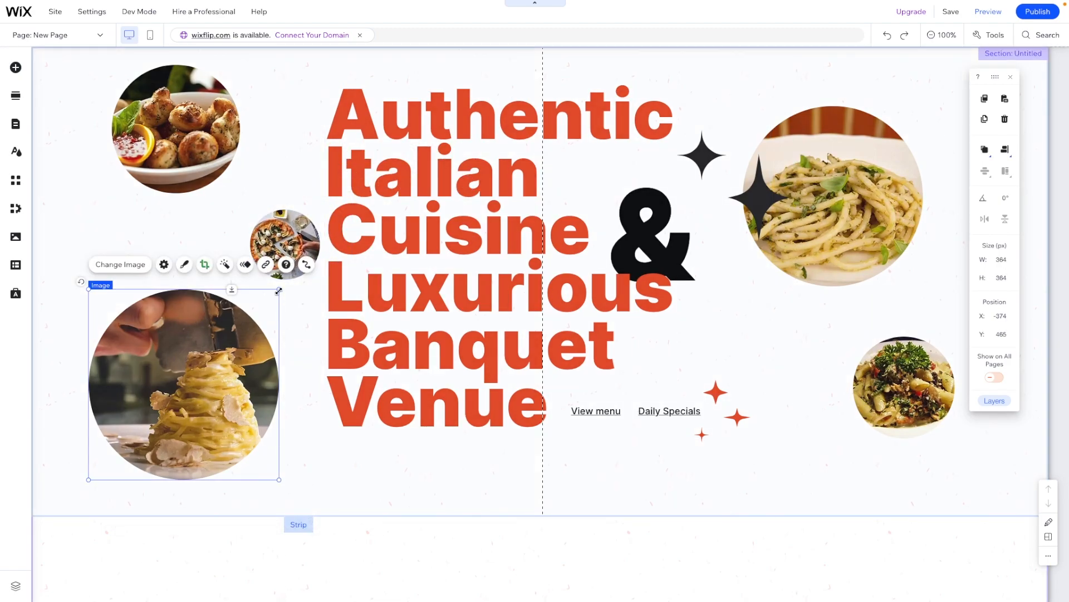
pyautogui.moveTo(279, 289); pyautogui.dragTo(236, 333)
# - Shrink the upper-left circular food image to about 201 px and shift it farther left from the heading
pyautogui.click(184, 128)
pyautogui.moveTo(240, 65); pyautogui.dragTo(226, 93)
pyautogui.hotkey('shift', 'Left')
pyautogui.hotkey('shift', 'Left')
pyautogui.hotkey('shift', 'Left')
pyautogui.hotkey('shift', 'Left')
pyautogui.hotkey('shift', 'Left')
pyautogui.hotkey('shift', 'Left')
pyautogui.hotkey('shift', 'Left')
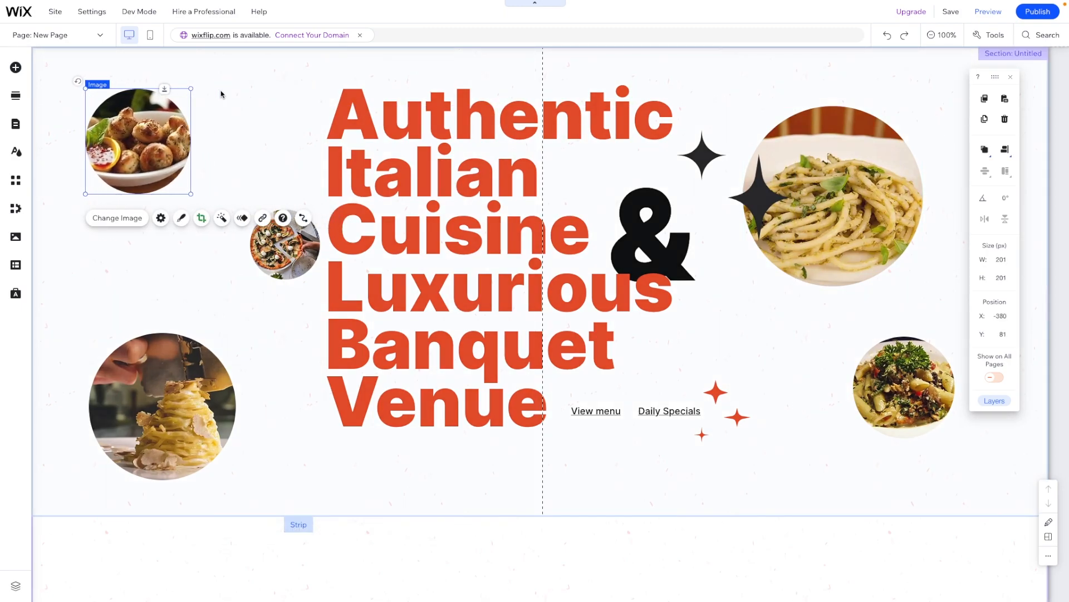
pyautogui.hotkey('shift', 'Right')
pyautogui.hotkey('shift', 'Right')
pyautogui.hotkey('shift', 'Right')
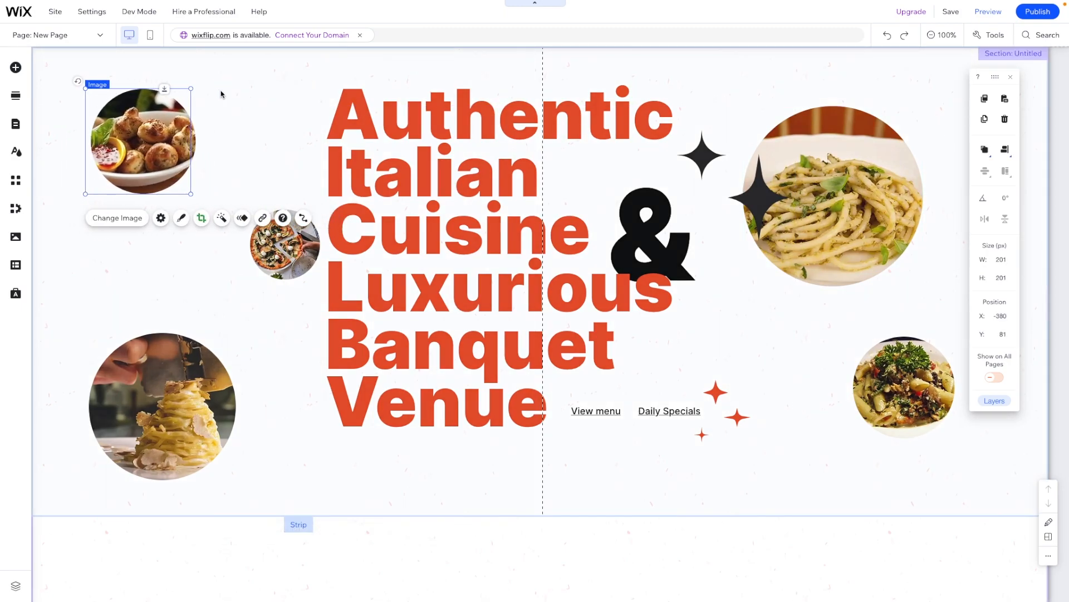
# - Move the pasta-nest image left to about X -524, Y 548, so it runs up to the page edge
pyautogui.click(178, 451)
pyautogui.moveTo(178, 450); pyautogui.dragTo(151, 451)
pyautogui.hotkey('shift', 'Left')
pyautogui.hotkey('shift', 'Left')
pyautogui.hotkey('shift', 'Left')
pyautogui.hotkey('shift', 'Left')
pyautogui.hotkey('shift', 'Left')
pyautogui.hotkey('shift', 'Left')
pyautogui.hotkey('shift', 'Left')
pyautogui.hotkey('shift', 'Left')
pyautogui.hotkey('shift', 'Left')
pyautogui.hotkey('shift', 'Left')
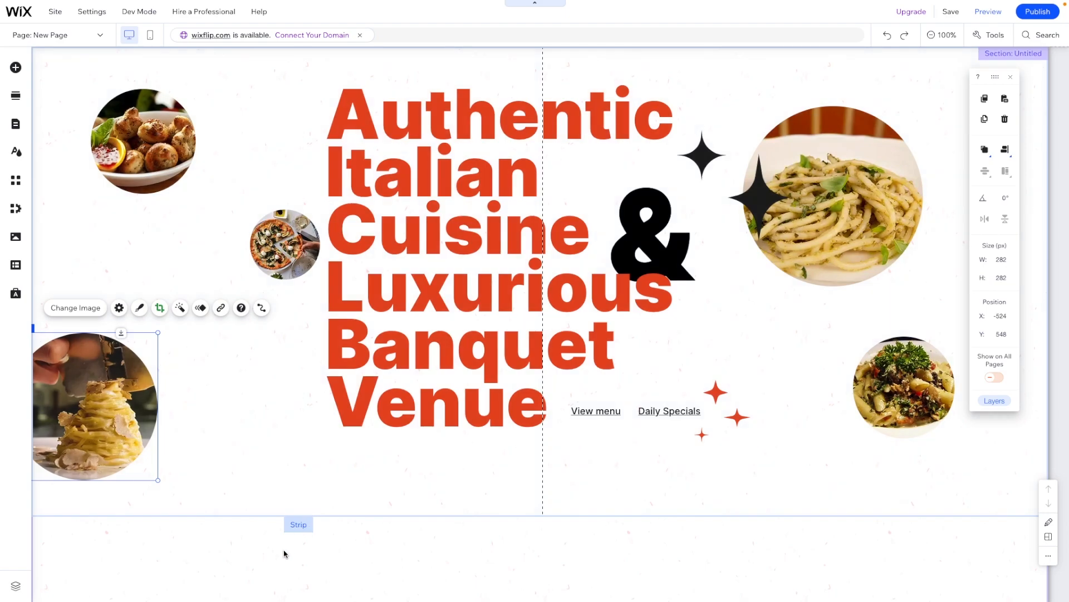
# - Examine in the layers list which elements belong to the overlapping strips
pyautogui.click(288, 252)
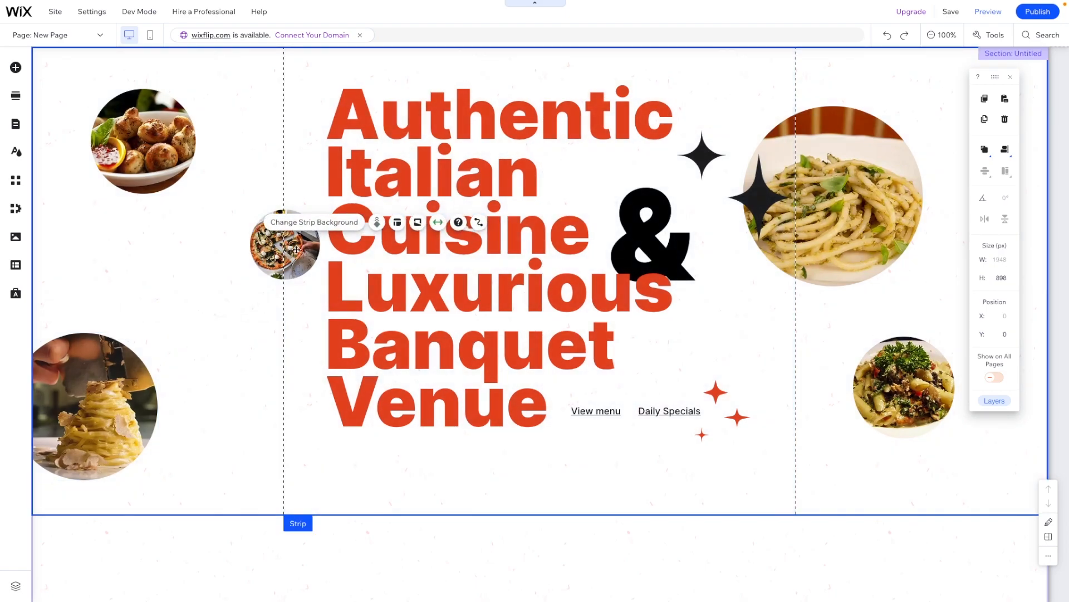
pyautogui.click(886, 220)
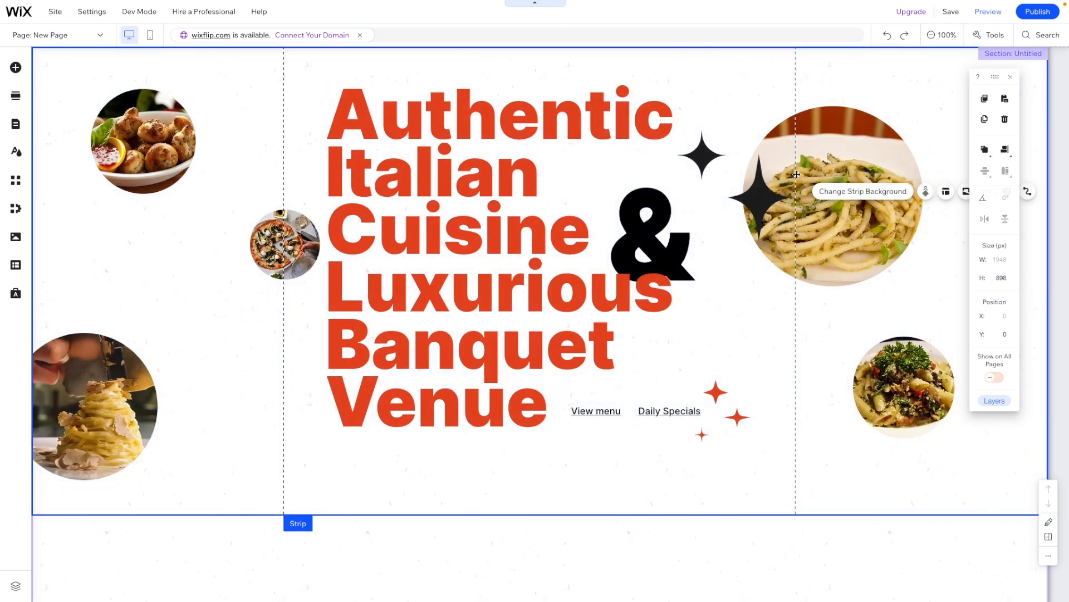
pyautogui.click(995, 402)
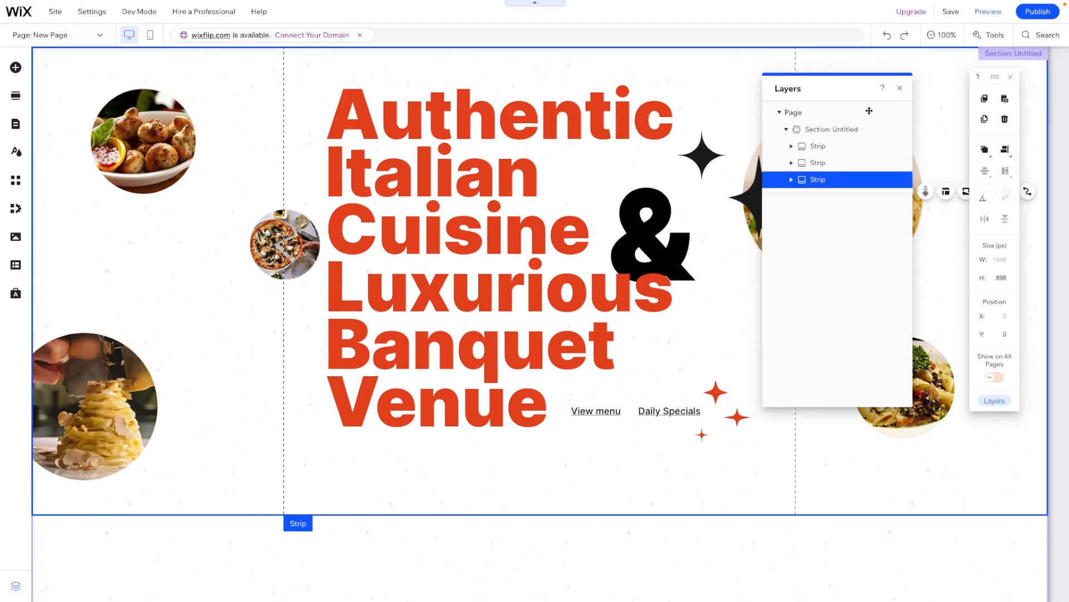
pyautogui.click(791, 180)
pyautogui.click(791, 180)
pyautogui.click(791, 180)
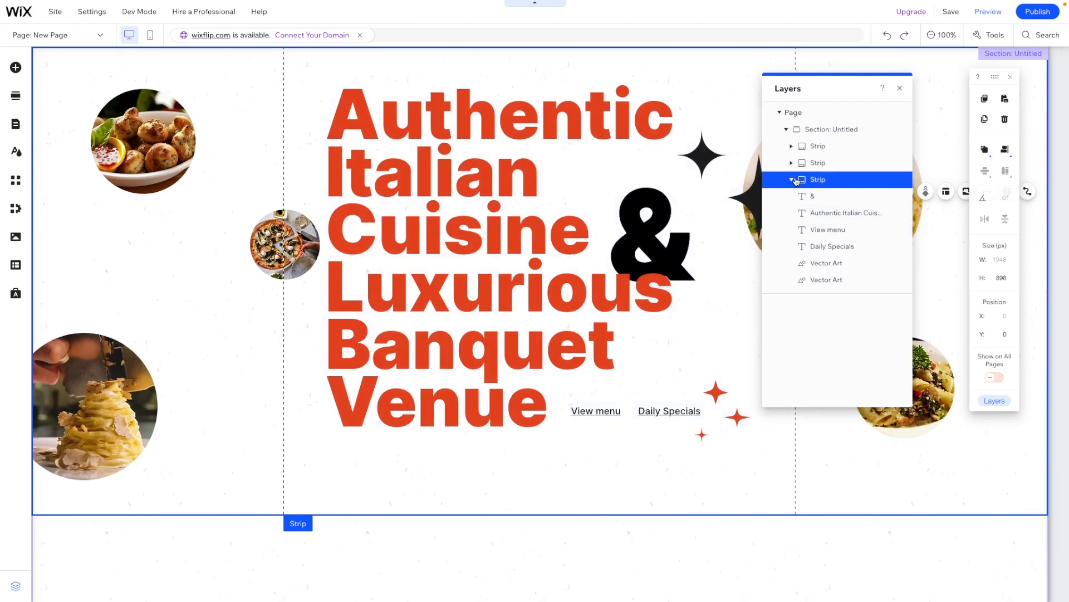
pyautogui.click(791, 162)
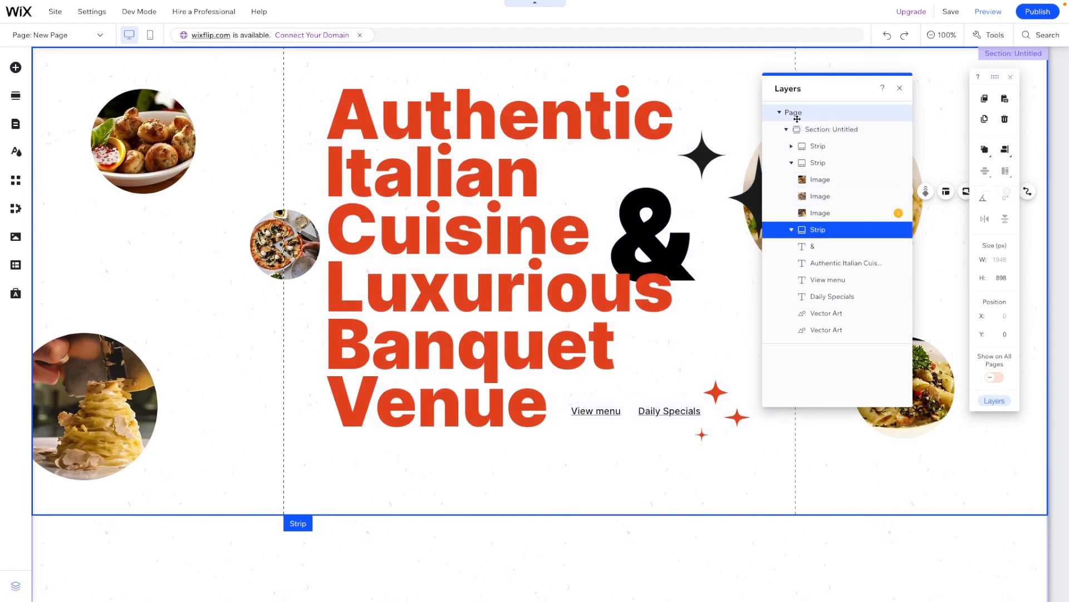
pyautogui.click(792, 163)
pyautogui.click(900, 89)
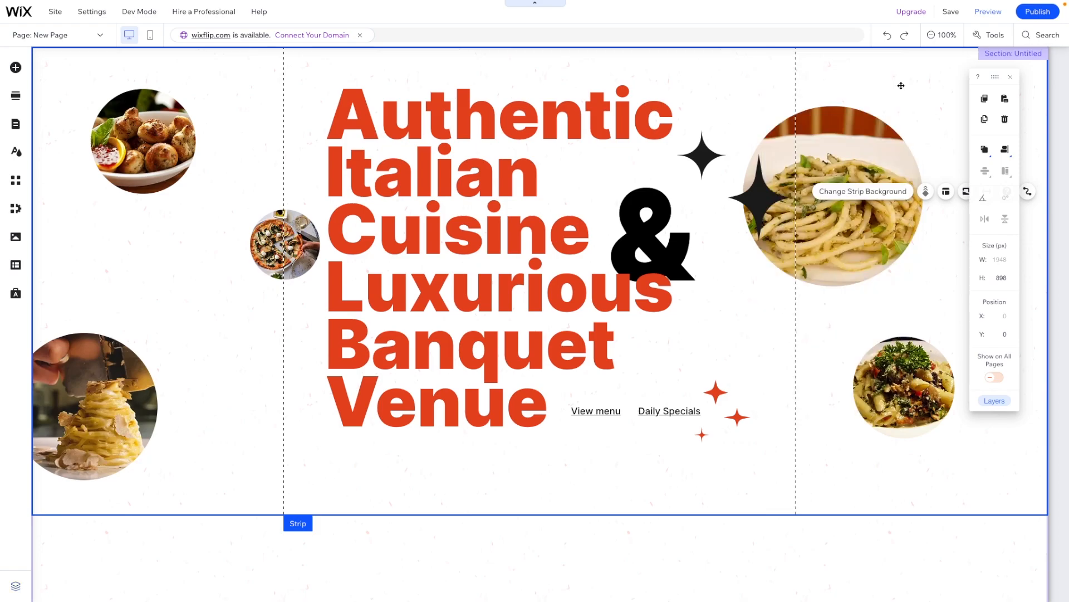
pyautogui.click(214, 556)
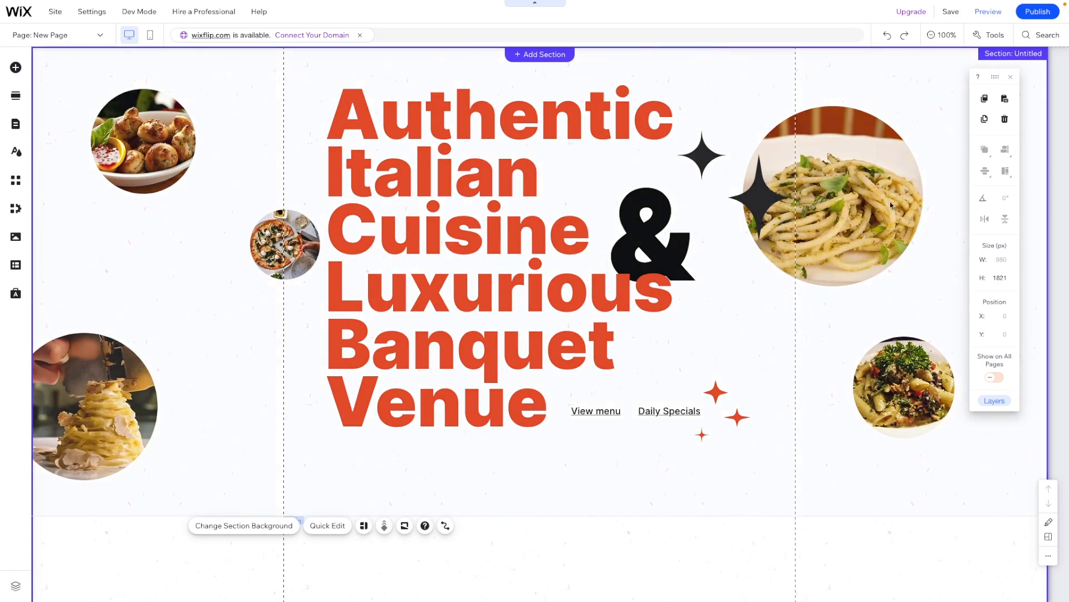
# - Move the circular pizza image left, away from the heading, to about X -125, Y 312
pyautogui.click(261, 235)
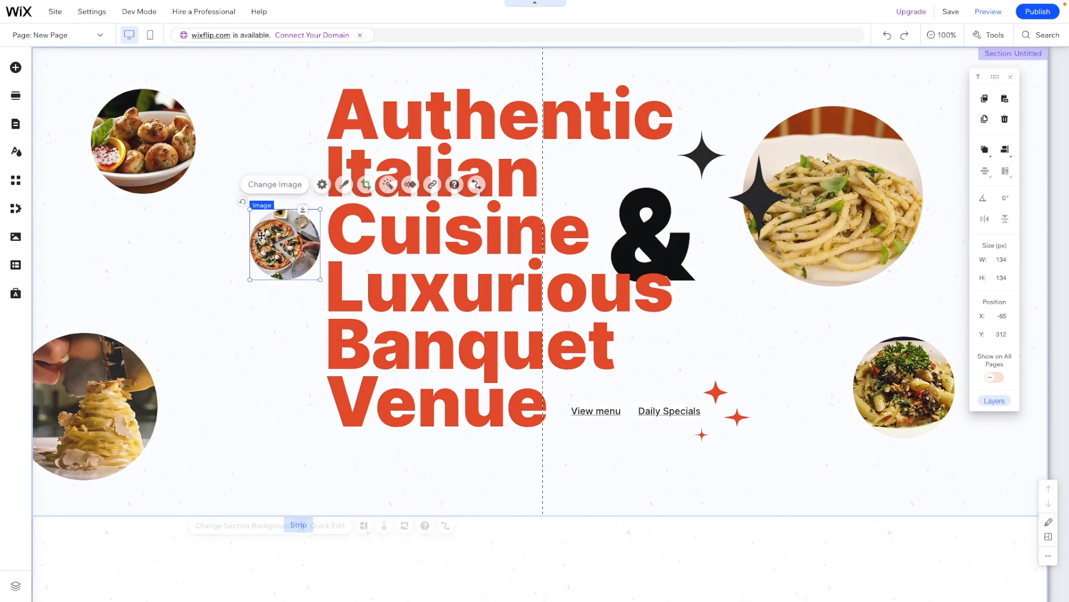
pyautogui.hotkey('shift', 'Left')
pyautogui.hotkey('shift', 'Left')
pyautogui.hotkey('shift', 'Left')
pyautogui.hotkey('shift', 'Left')
pyautogui.hotkey('shift', 'Left')
pyautogui.hotkey('shift', 'Left')
pyautogui.hotkey('shift', 'Left')
pyautogui.hotkey('shift', 'Left')
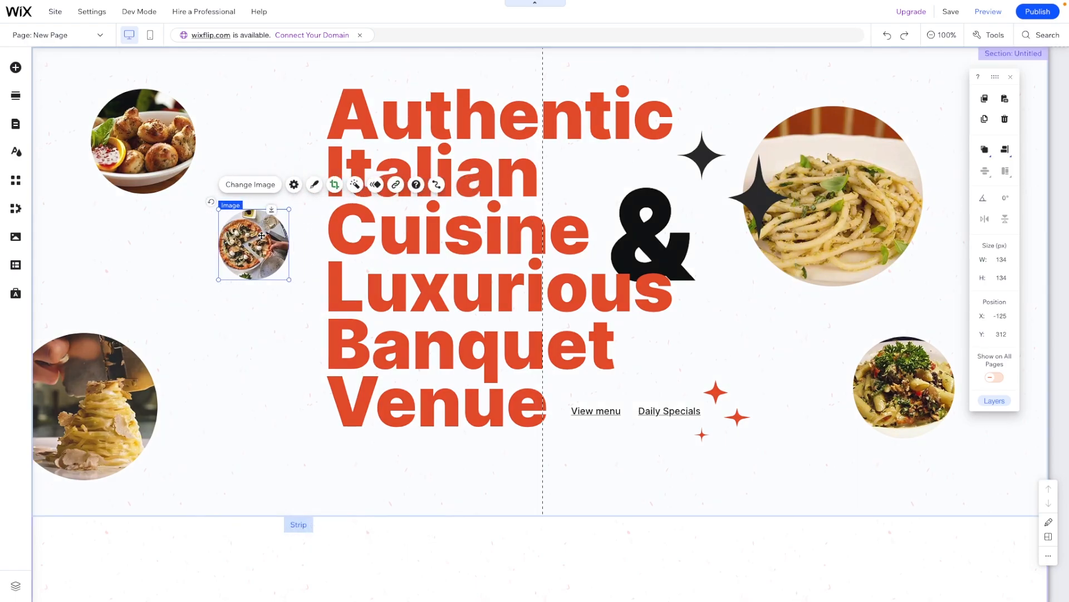
# - Nudge the circular pizza image down and farther left of the heading, to X -165, Y 342
pyautogui.hotkey('shift', 'Down')
pyautogui.hotkey('shift', 'Down')
pyautogui.hotkey('shift', 'Down')
pyautogui.hotkey('shift', 'Left')
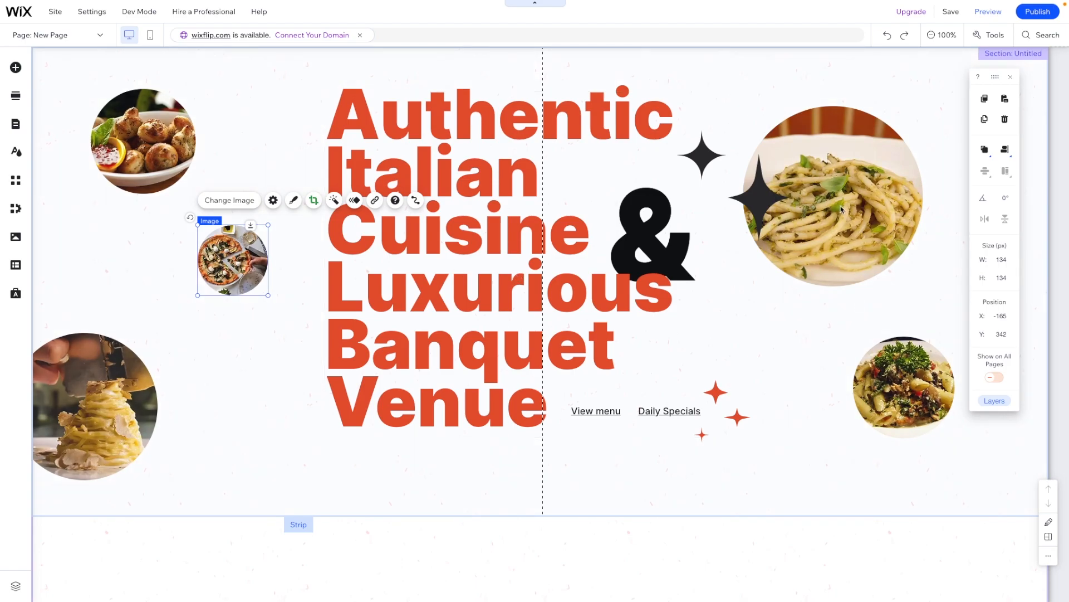
# - Move the large circular spaghetti image right, clear of the black stars, to X 999, Y 114
pyautogui.click(760, 543)
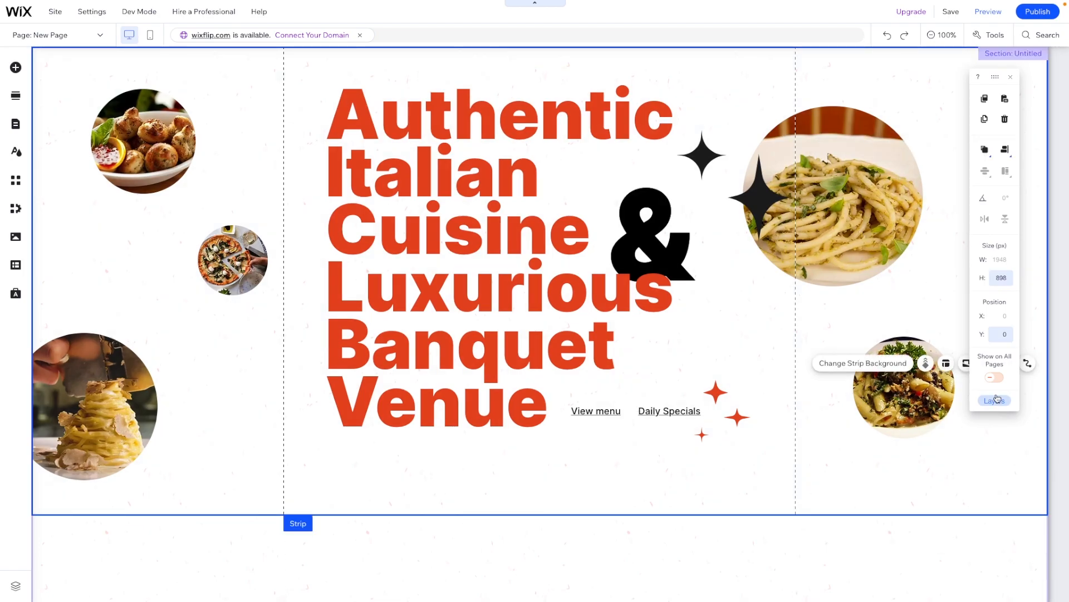
pyautogui.click(994, 401)
pyautogui.moveTo(809, 87); pyautogui.dragTo(437, 146)
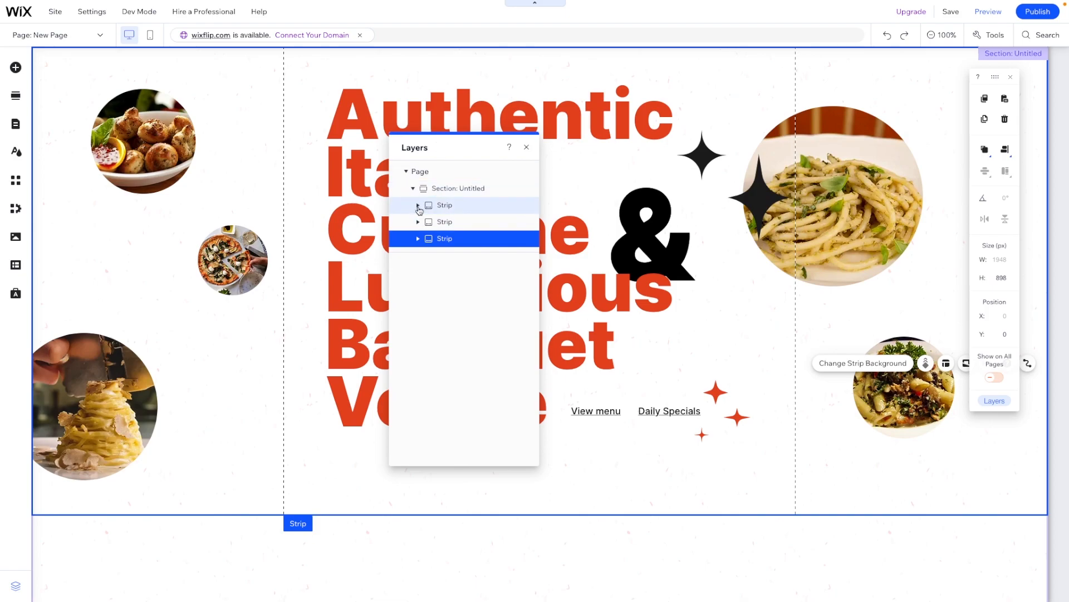
pyautogui.click(419, 205)
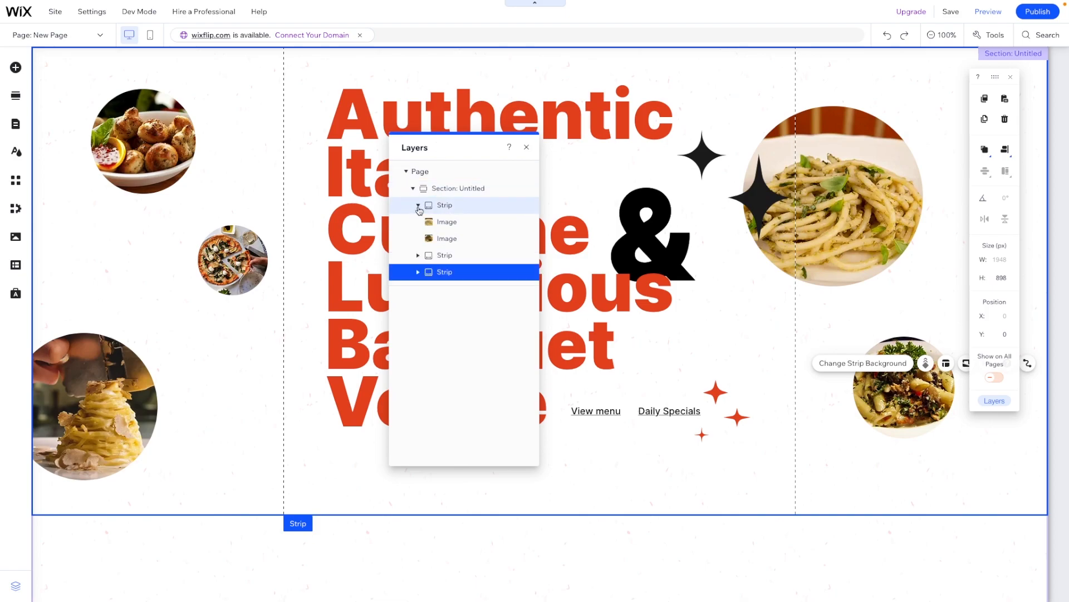
pyautogui.click(447, 222)
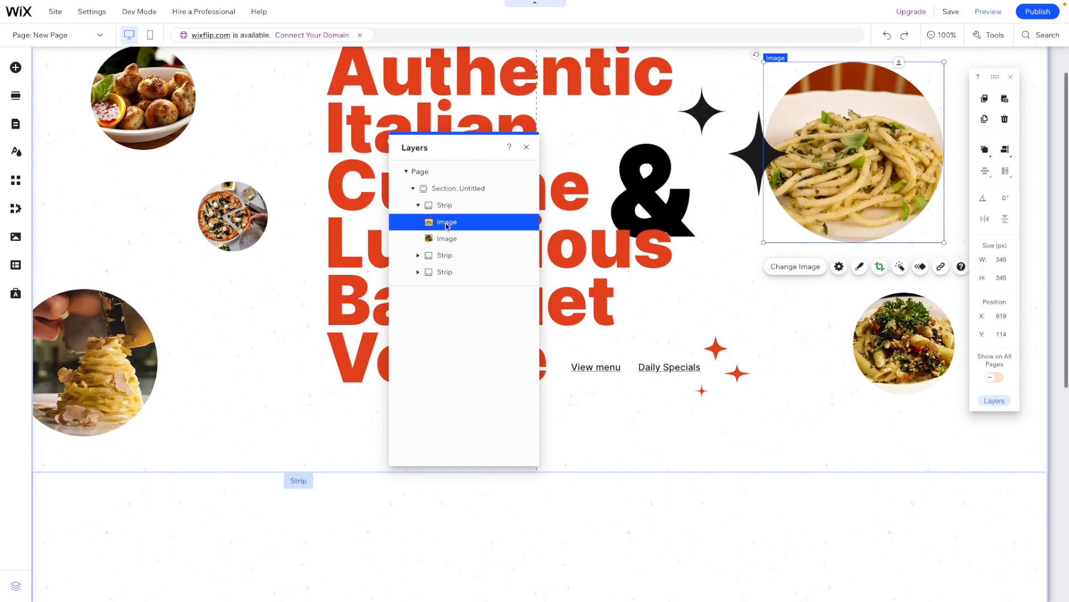
pyautogui.hotkey('shift', 'Right')
pyautogui.hotkey('shift', 'Right')
pyautogui.hotkey('shift', 'Right')
pyautogui.hotkey('shift', 'Right')
pyautogui.hotkey('shift', 'Right')
pyautogui.hotkey('shift', 'Right')
pyautogui.hotkey('shift', 'Right')
pyautogui.hotkey('shift', 'Right')
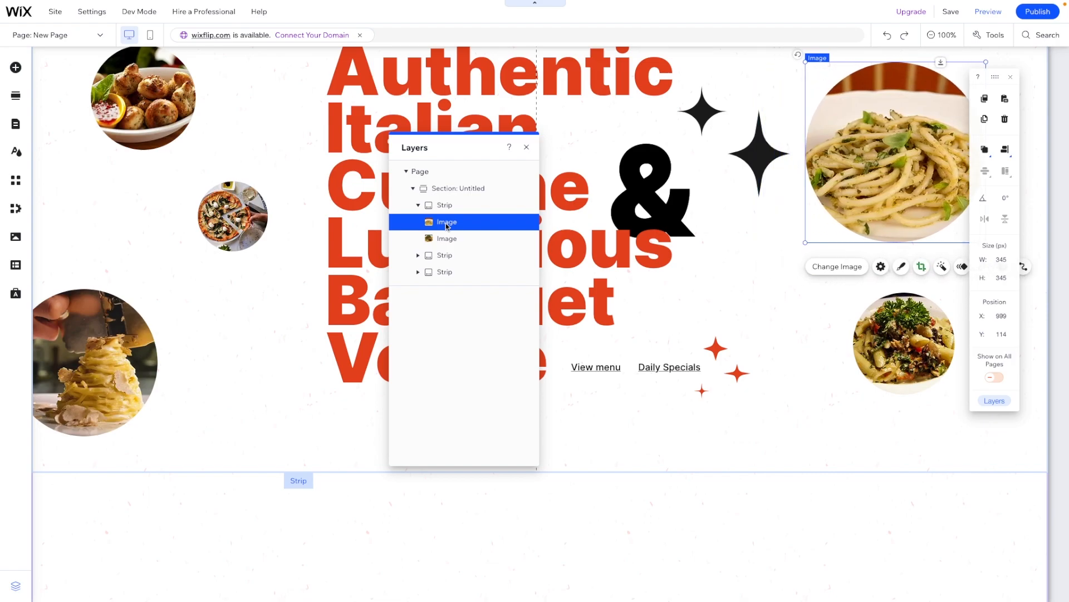
# - Move the smaller circular pasta image below the spaghetti right to X 1230, Y 555
pyautogui.click(447, 238)
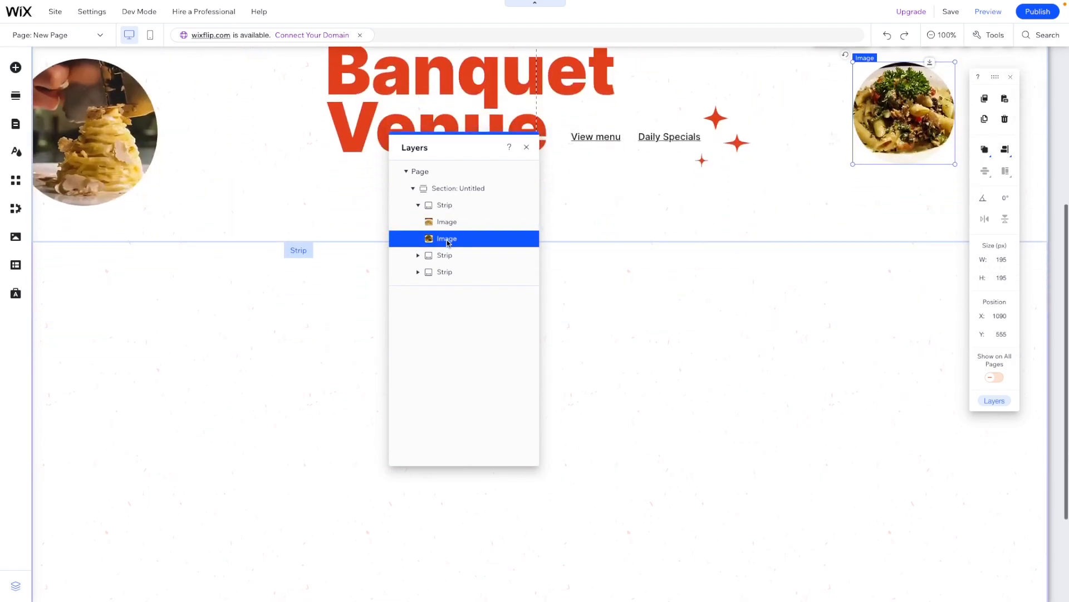
pyautogui.hotkey('shift', 'Right')
pyautogui.hotkey('shift', 'Right')
pyautogui.hotkey('shift', 'Right')
pyautogui.hotkey('shift', 'Right')
pyautogui.hotkey('shift', 'Right')
pyautogui.hotkey('shift', 'Right')
pyautogui.hotkey('shift', 'Right')
pyautogui.hotkey('shift', 'Right')
pyautogui.hotkey('shift', 'Right')
pyautogui.hotkey('shift', 'Right')
pyautogui.hotkey('shift', 'Right')
pyautogui.hotkey('shift', 'Right')
pyautogui.hotkey('shift', 'Right')
pyautogui.hotkey('shift', 'Right')
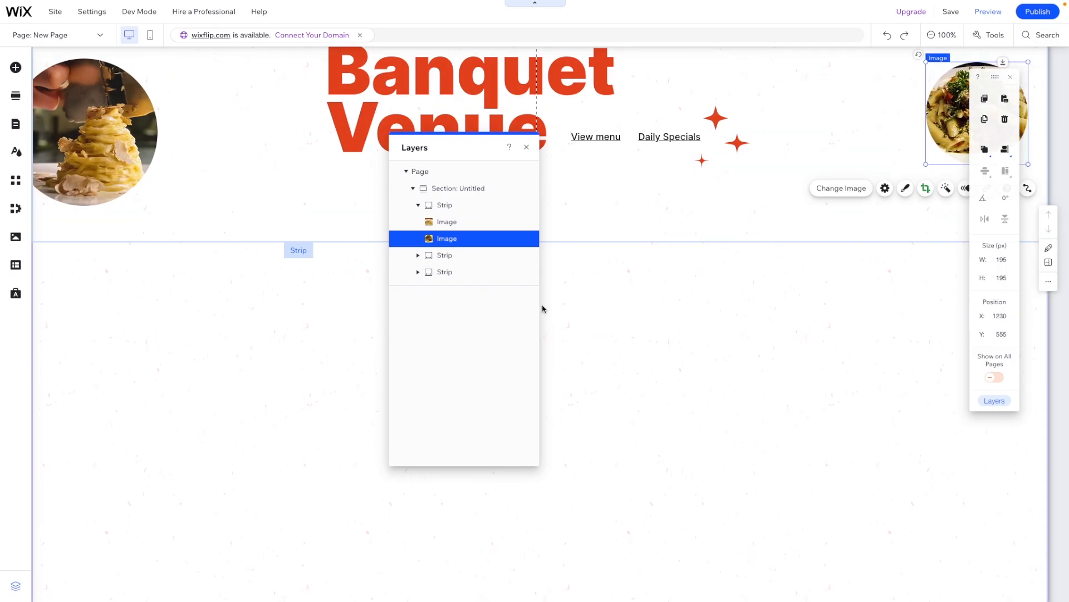
# - Set the height of the section holding the heading and food images to 900 px
pyautogui.click(637, 308)
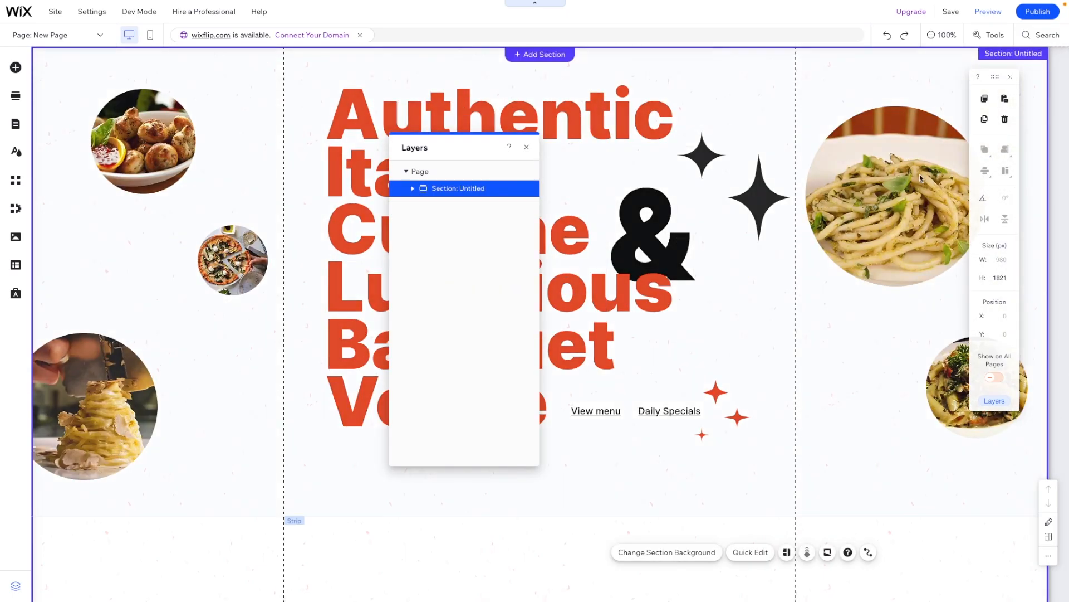
pyautogui.scroll(-3, 831, 227)
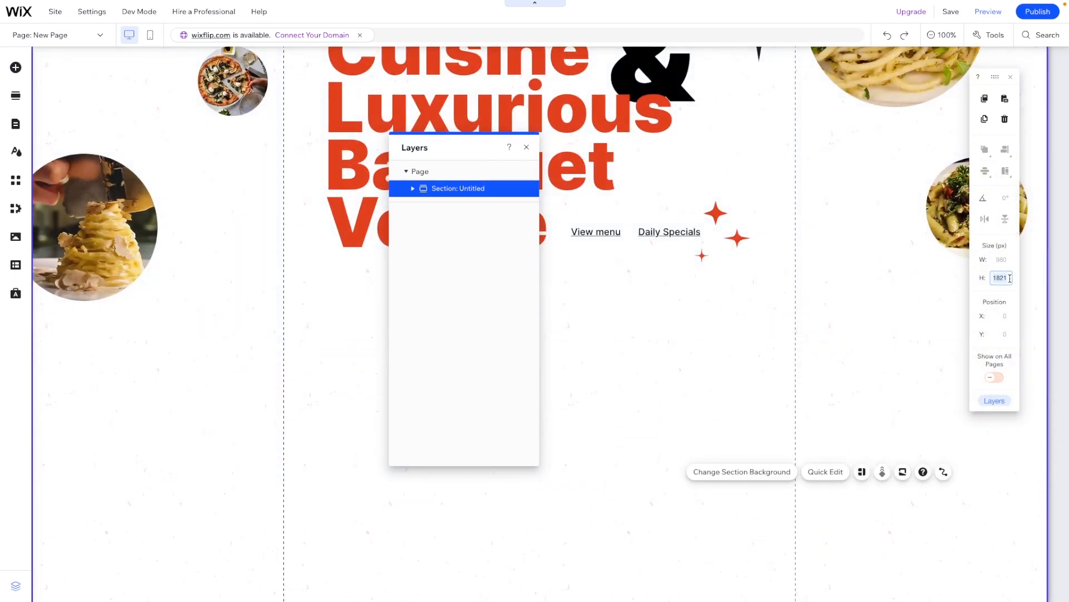
pyautogui.press('Return')
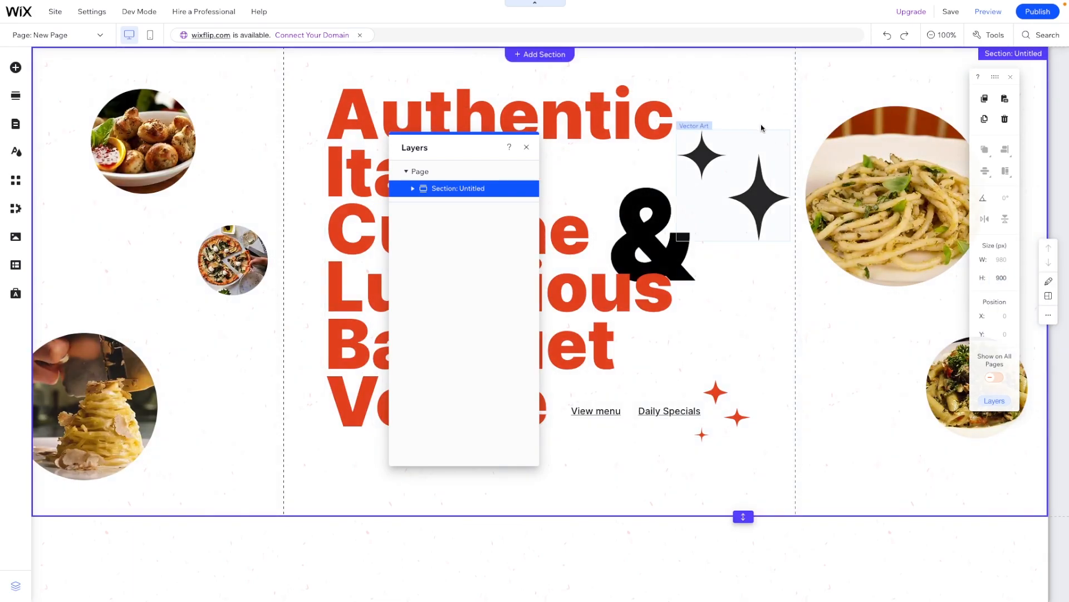
pyautogui.click(807, 72)
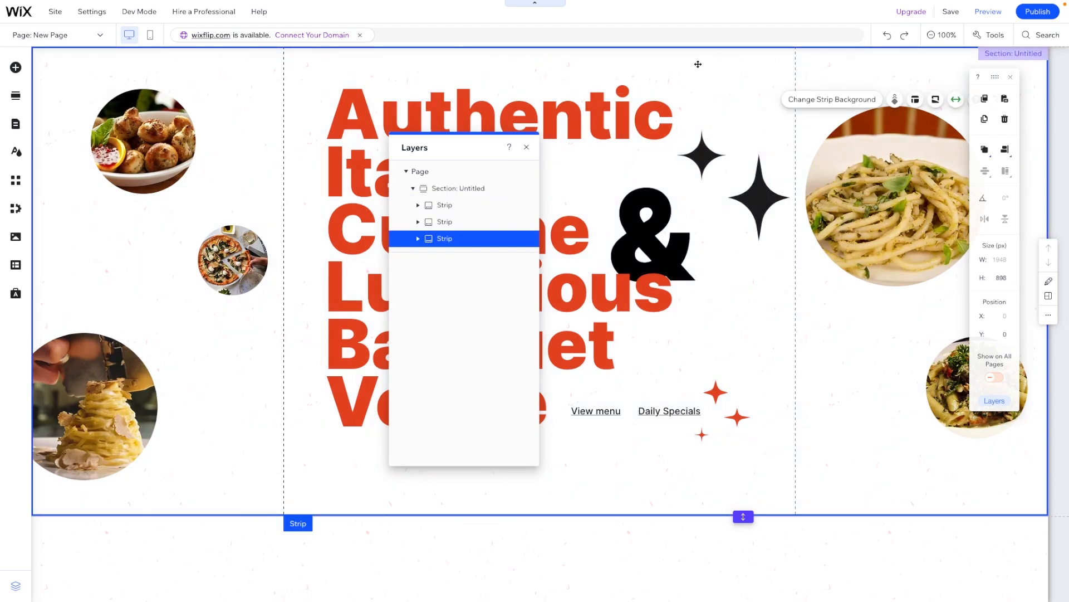
pyautogui.click(457, 536)
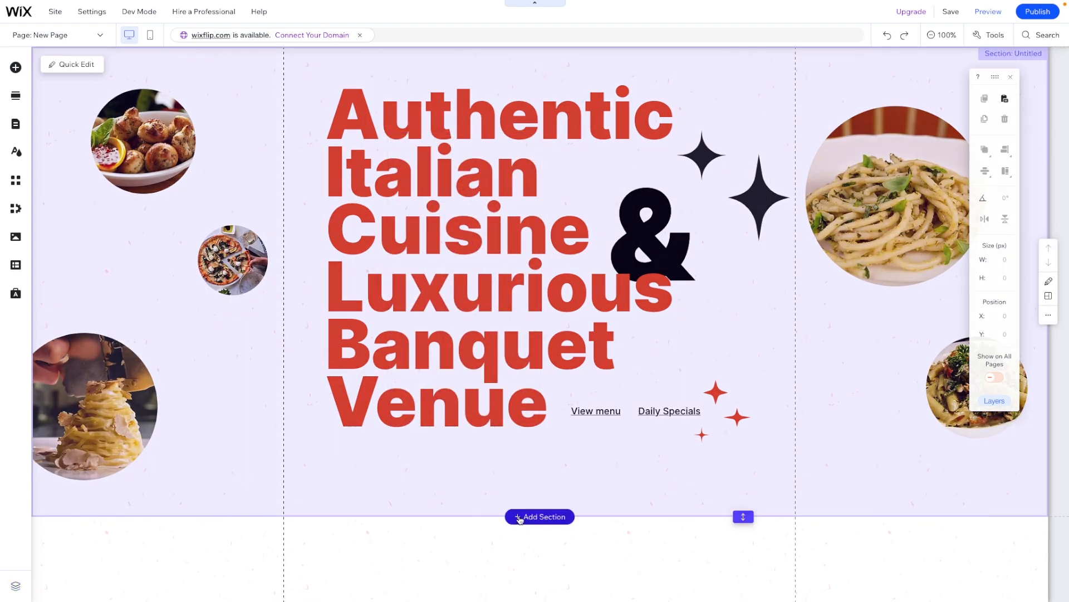
# - Add a blank section directly below the heading section and set its height to 150 px
pyautogui.click(519, 516)
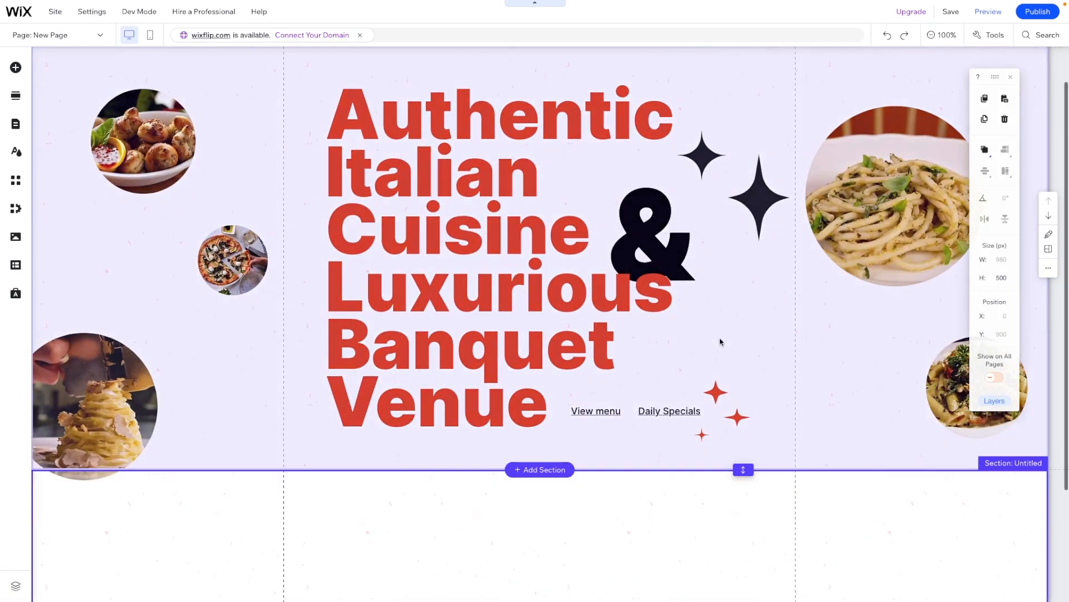
pyautogui.scroll(-3, 720, 342)
pyautogui.click(1010, 277)
pyautogui.write('150')
pyautogui.press('Return')
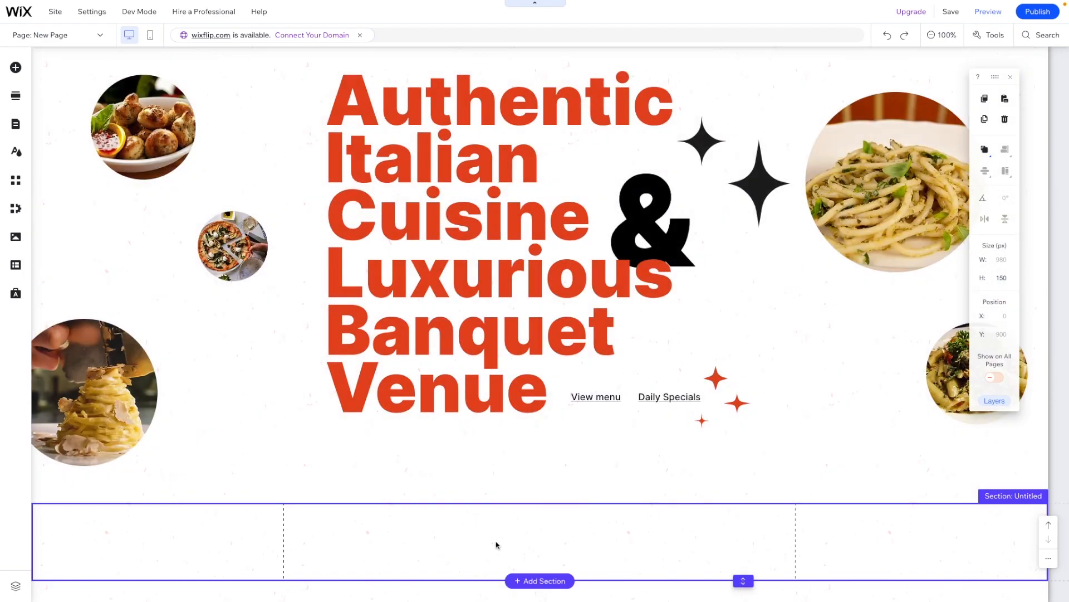
pyautogui.click(500, 540)
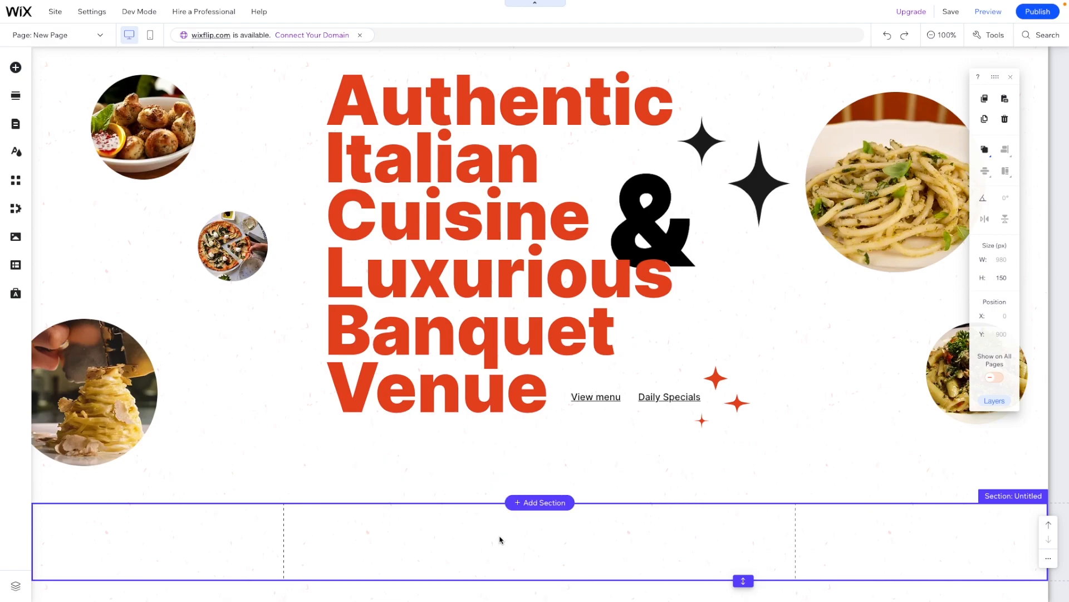
# - Add another blank section beneath the 150 px spacer section and make it 800 px high
pyautogui.scroll(-1, 499, 539)
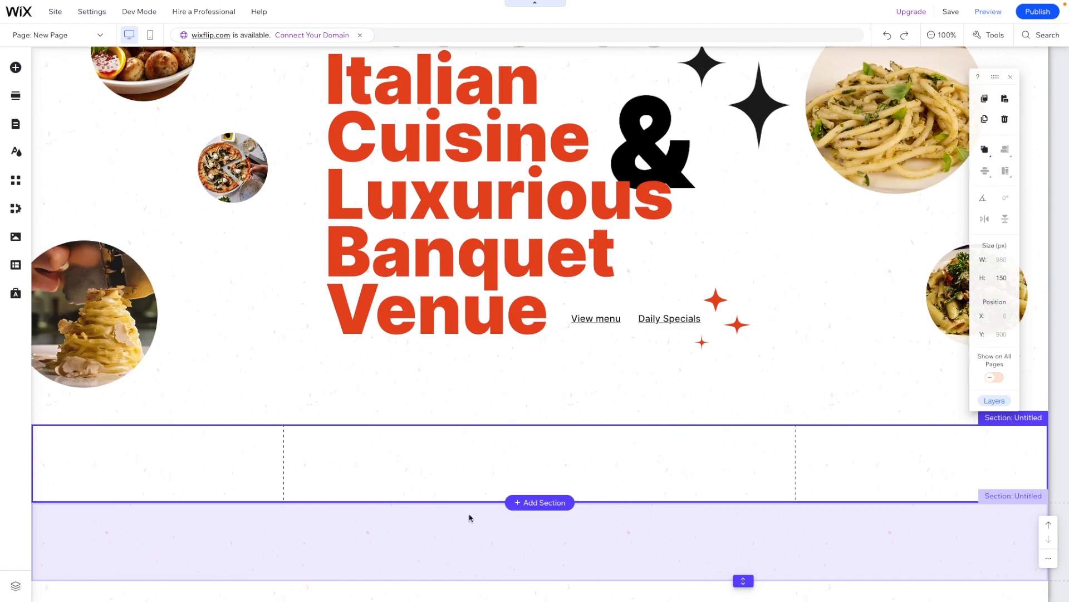
pyautogui.click(539, 503)
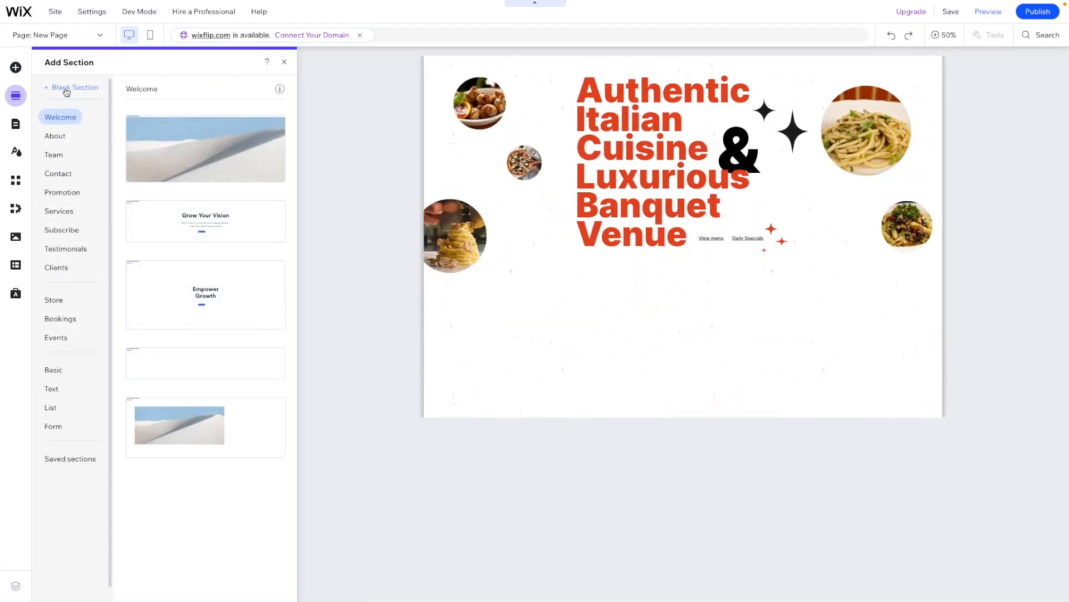
pyautogui.click(741, 303)
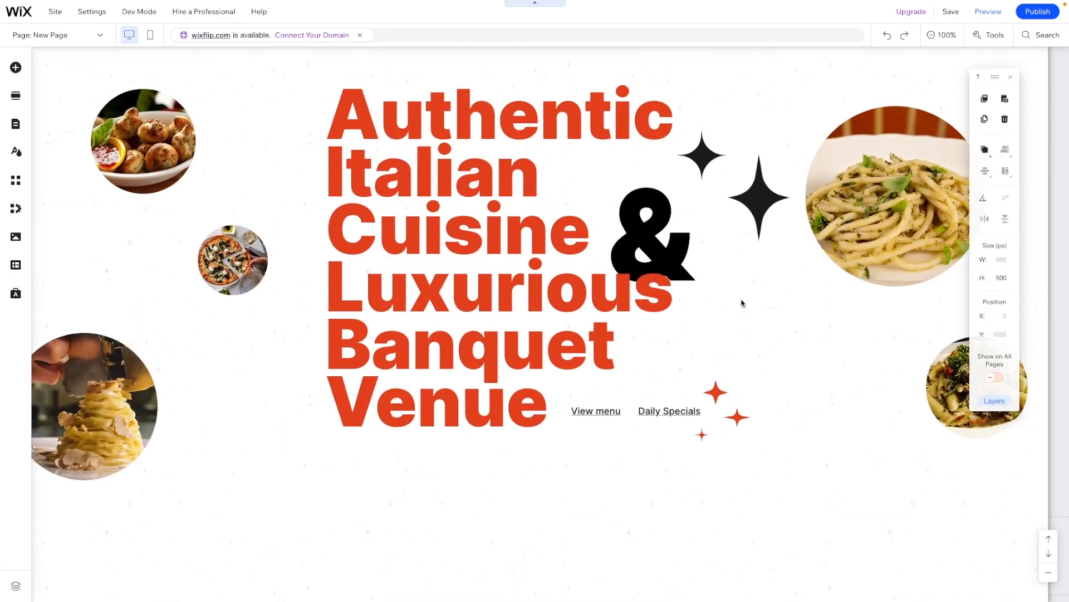
pyautogui.scroll(-5, 741, 303)
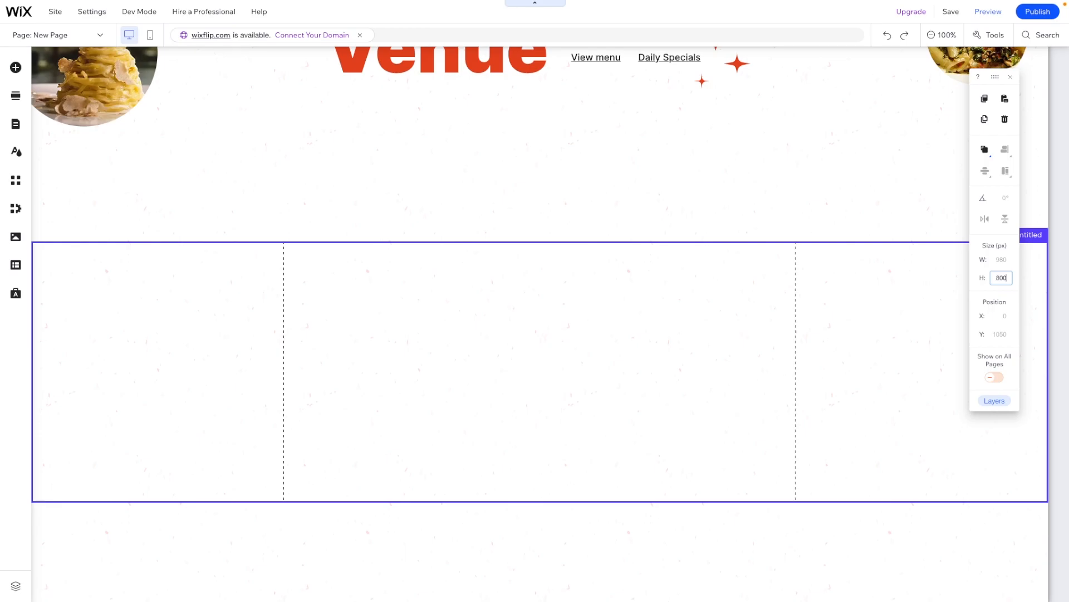
pyautogui.scroll(-2, 559, 268)
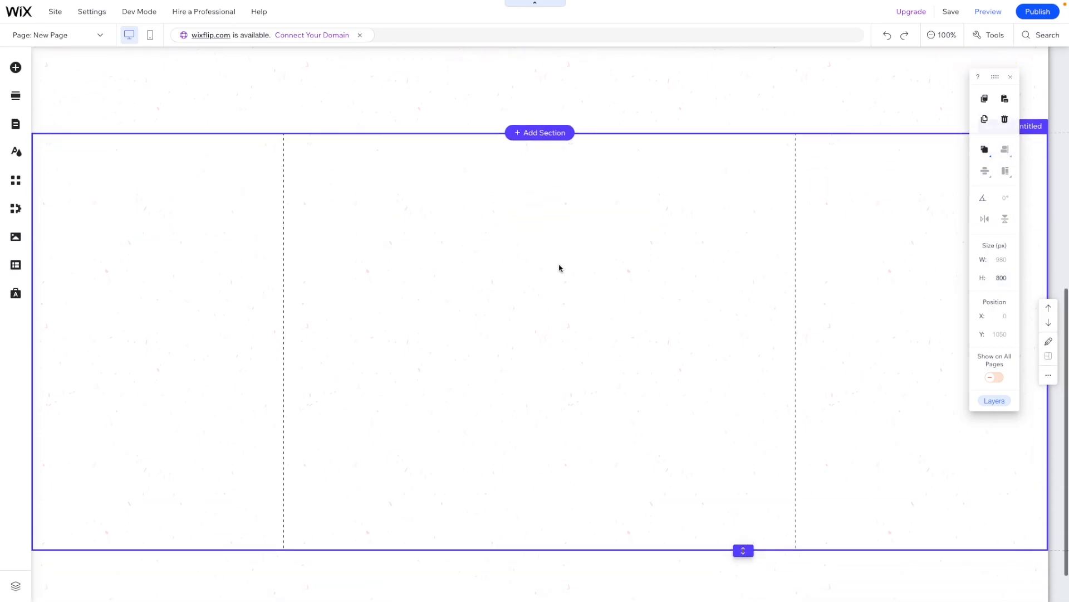
# - Fill the new 800 px section with a blank classic strip, aligned to its top and 800 px high
pyautogui.click(15, 67)
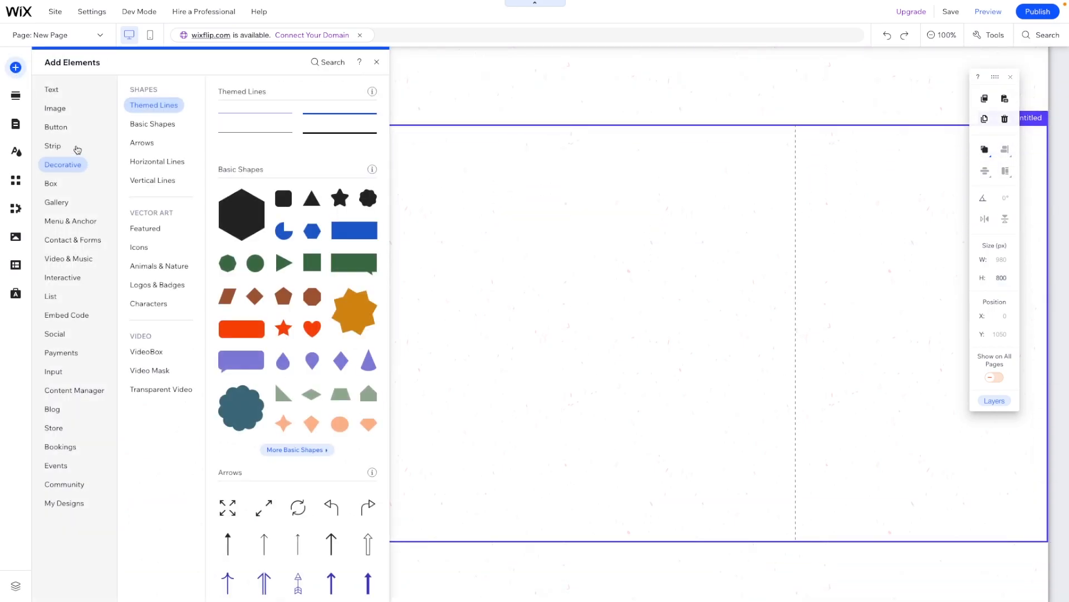
pyautogui.click(54, 147)
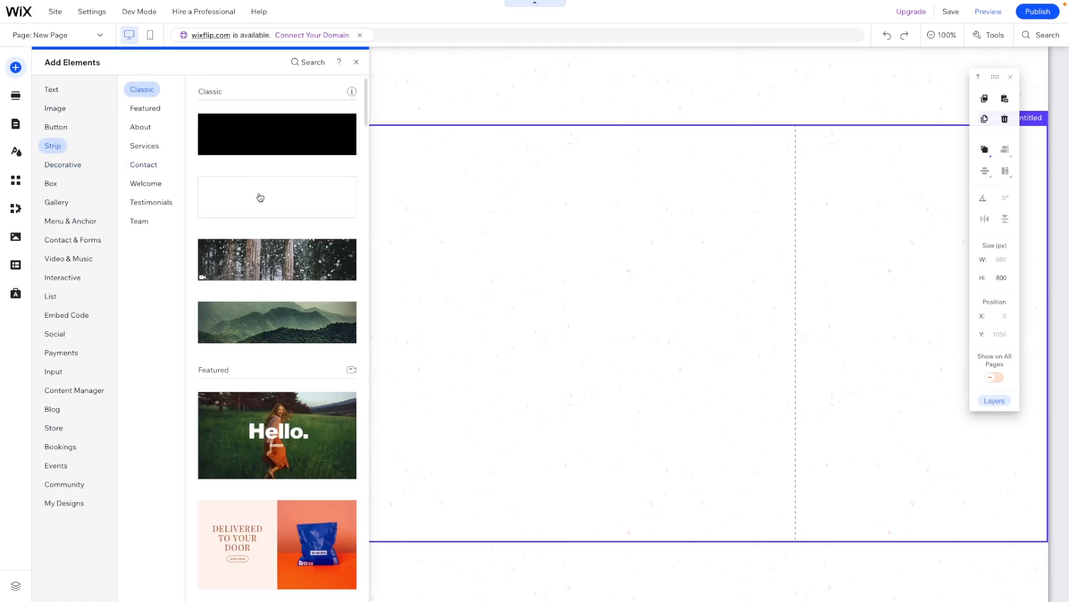
pyautogui.moveTo(261, 197); pyautogui.dragTo(497, 232)
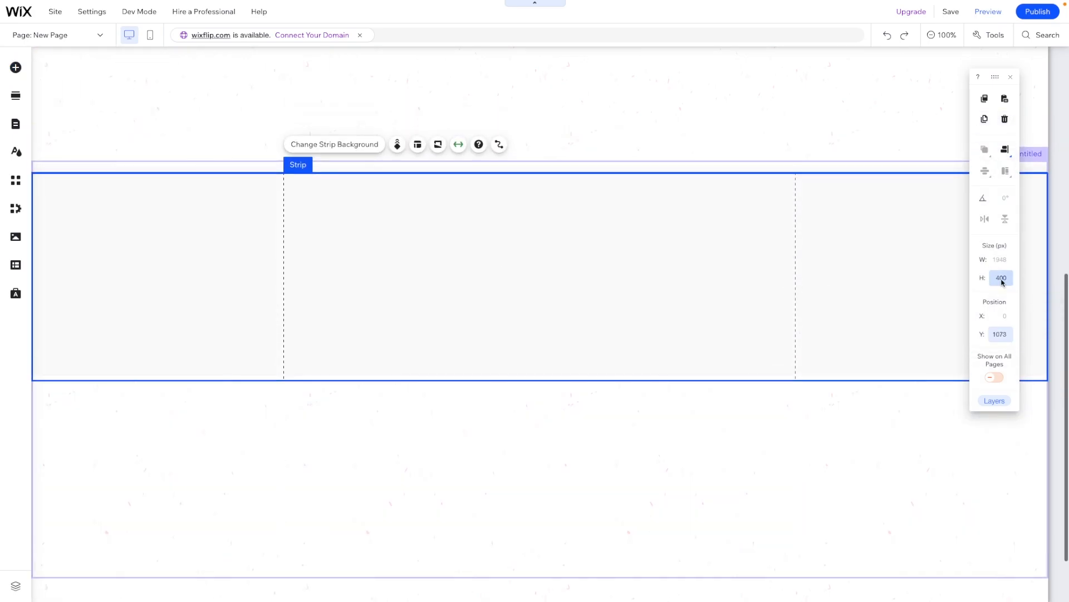
pyautogui.moveTo(1005, 151)
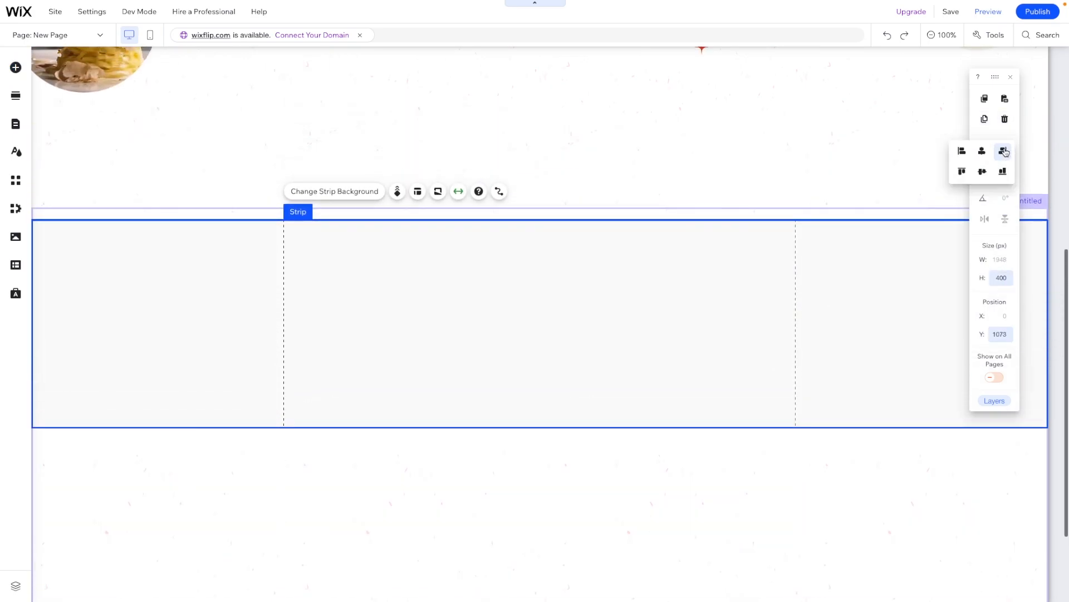
pyautogui.click(968, 173)
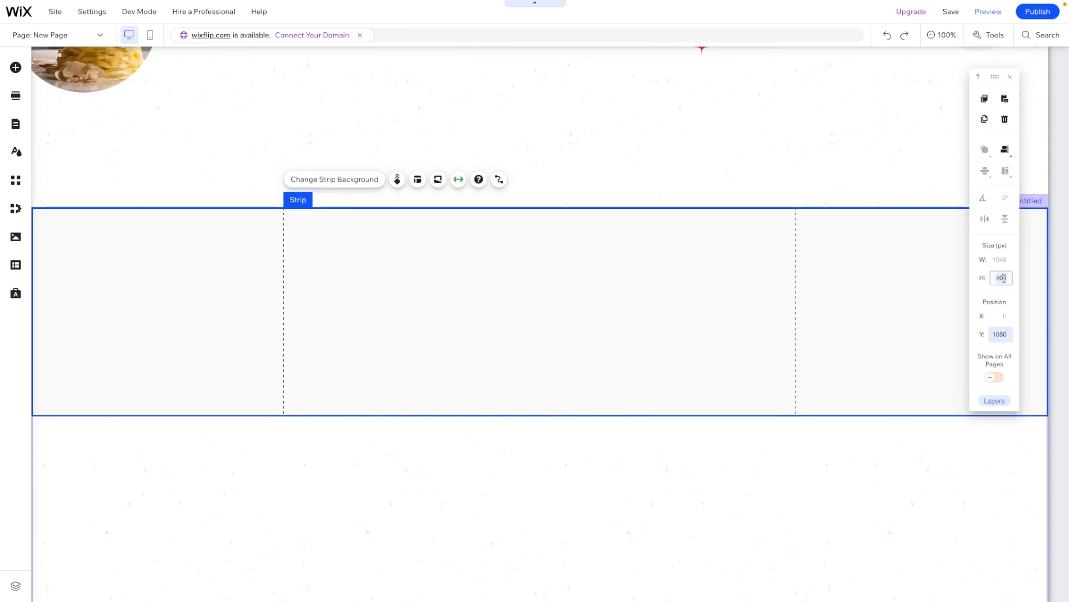
pyautogui.press('Return')
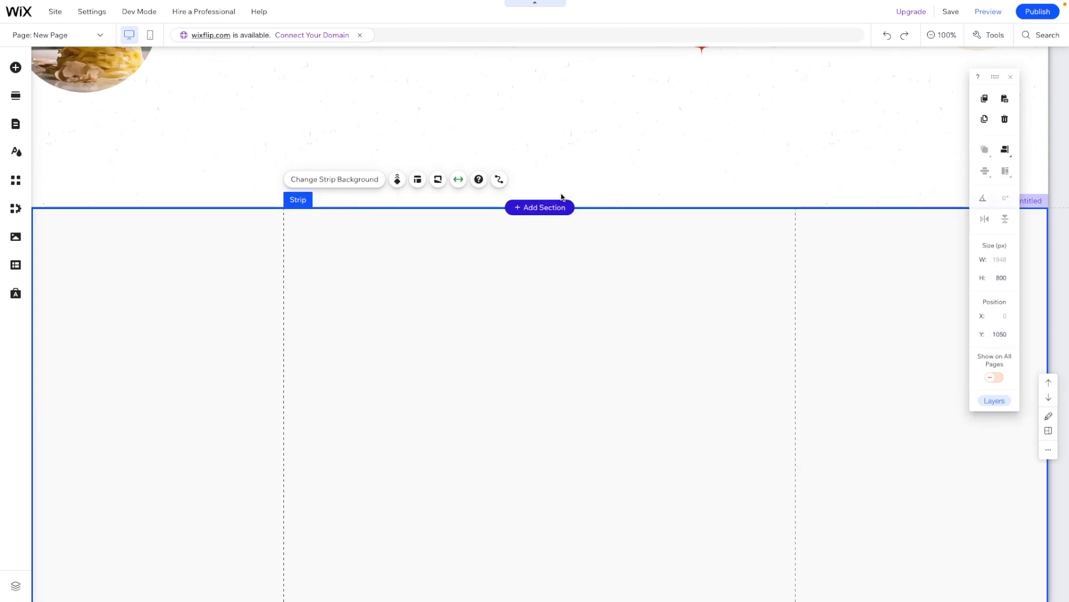
# - Set the new strip's background color opacity to 0%
pyautogui.click(355, 180)
pyautogui.click(212, 239)
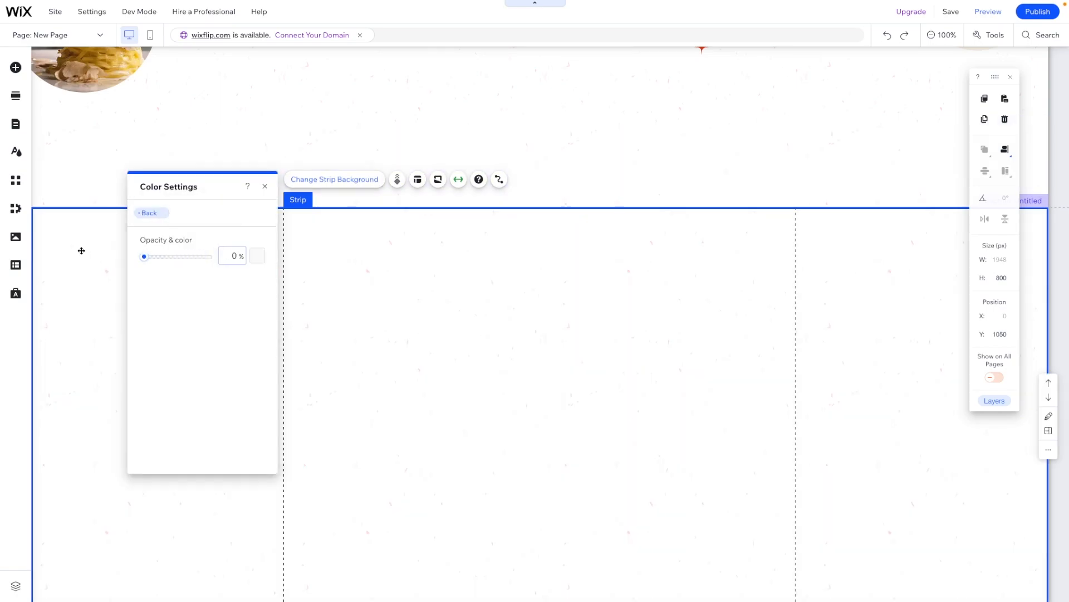
pyautogui.scroll(-2, 452, 225)
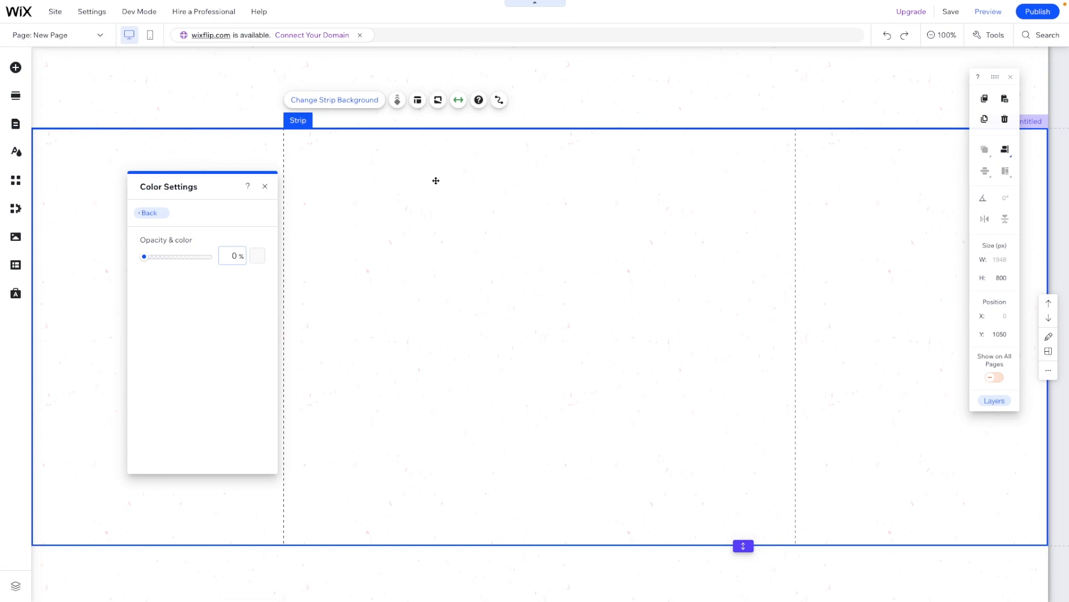
# - Add a second column to the transparent strip to split it into two halves
pyautogui.click(417, 101)
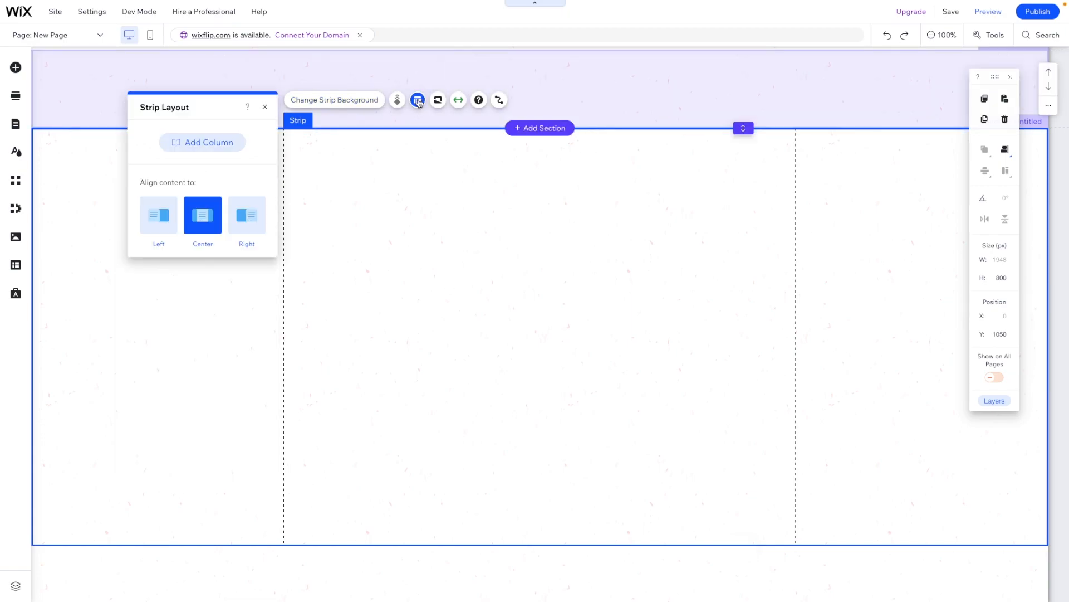
pyautogui.click(199, 144)
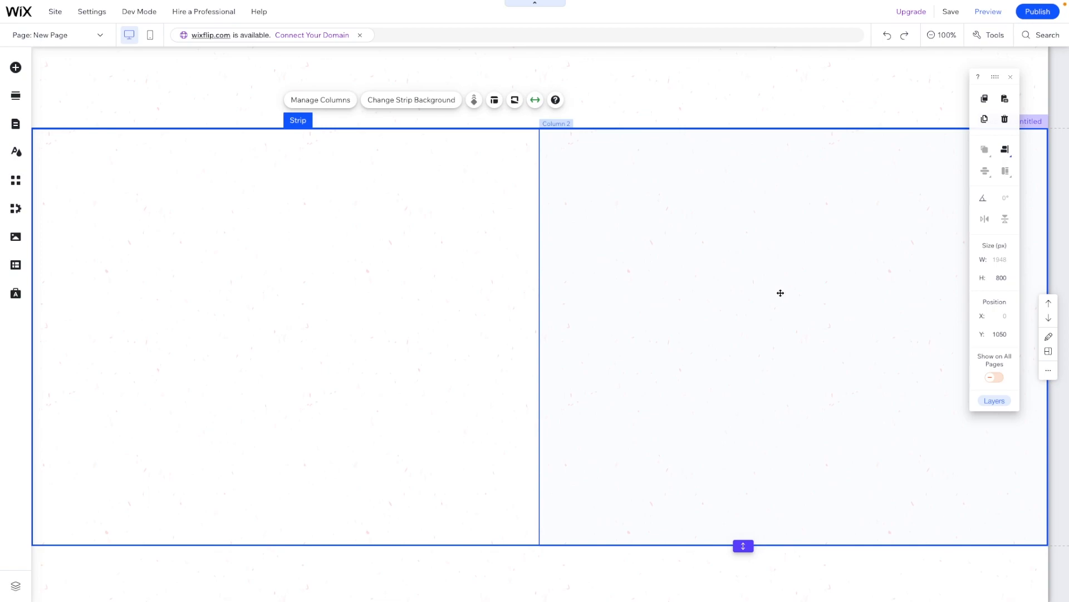
pyautogui.click(780, 293)
pyautogui.click(306, 322)
pyautogui.click(716, 315)
# - Set the left column's background to the Wix media image "Pasta and Wine", found by searching "italian restaurant"
pyautogui.click(327, 281)
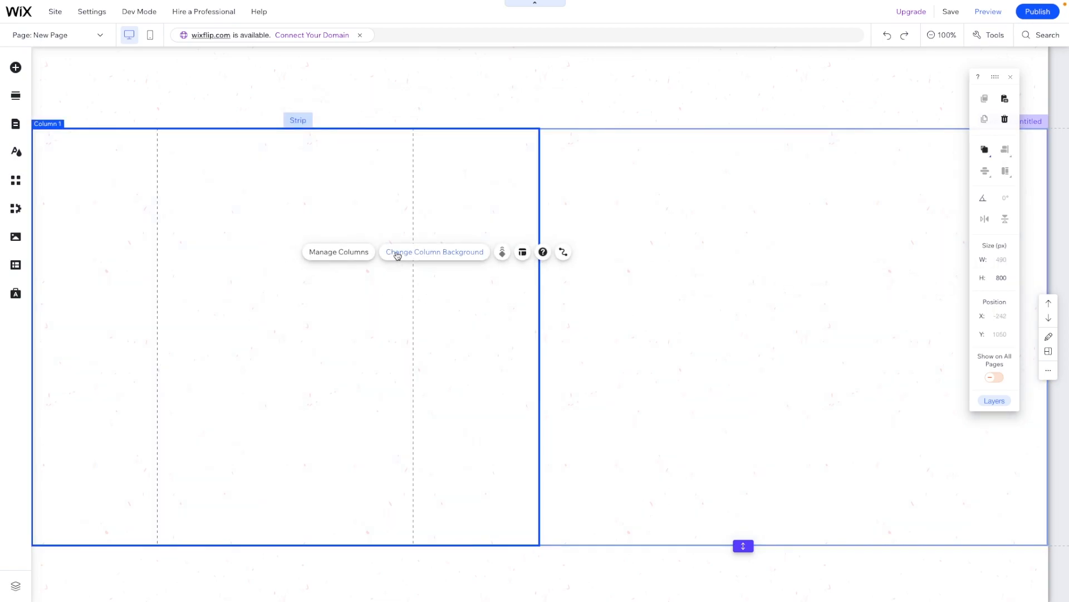
pyautogui.click(398, 253)
pyautogui.click(626, 244)
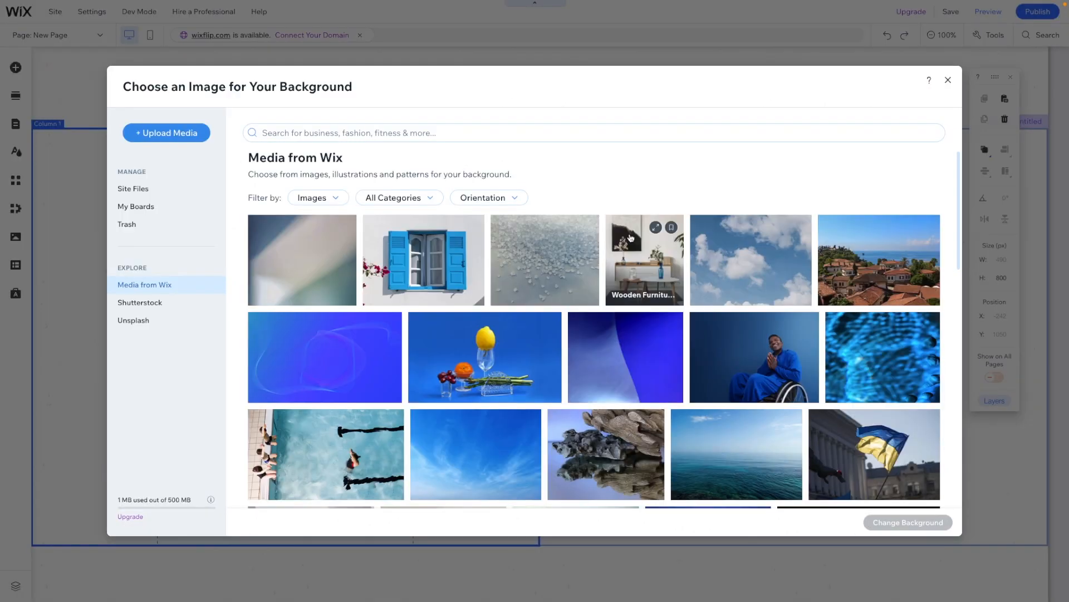
pyautogui.click(318, 133)
pyautogui.write('italian restaurant')
pyautogui.press('Return')
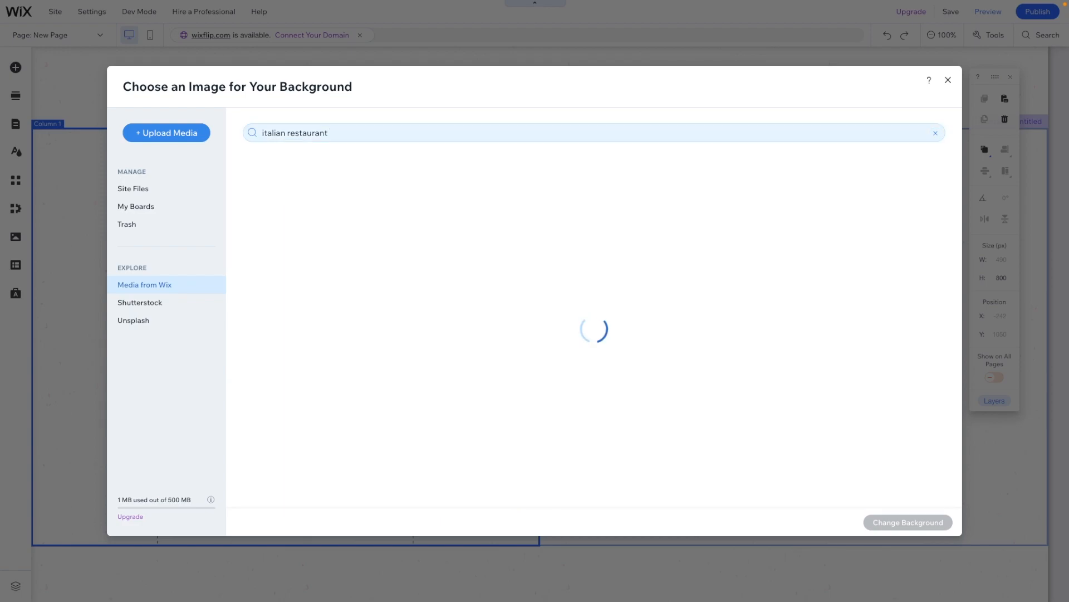
pyautogui.scroll(-2, 696, 349)
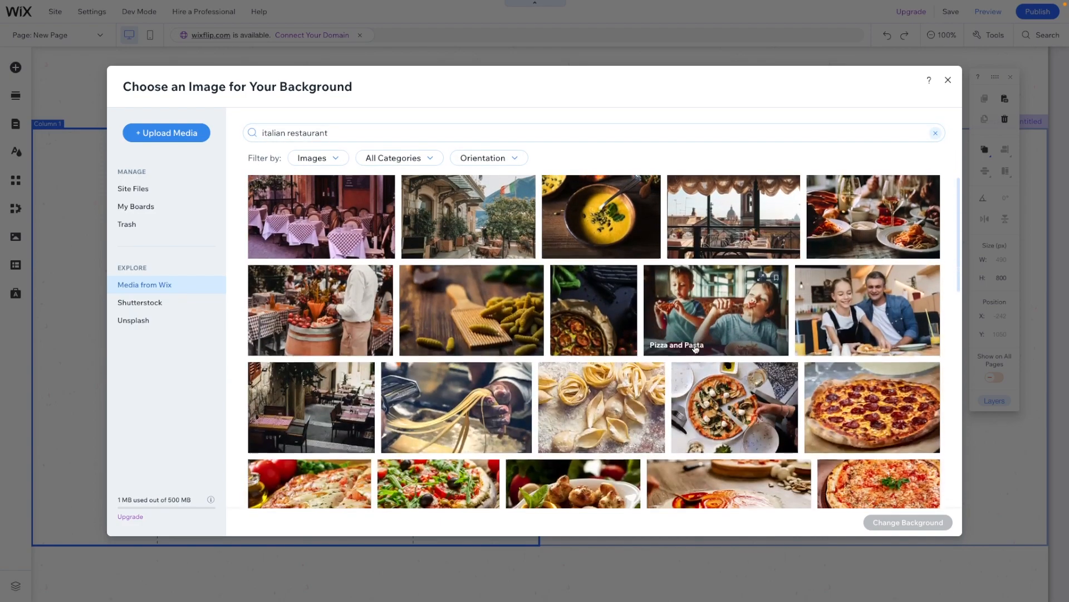
pyautogui.scroll(2, 835, 312)
pyautogui.click(890, 287)
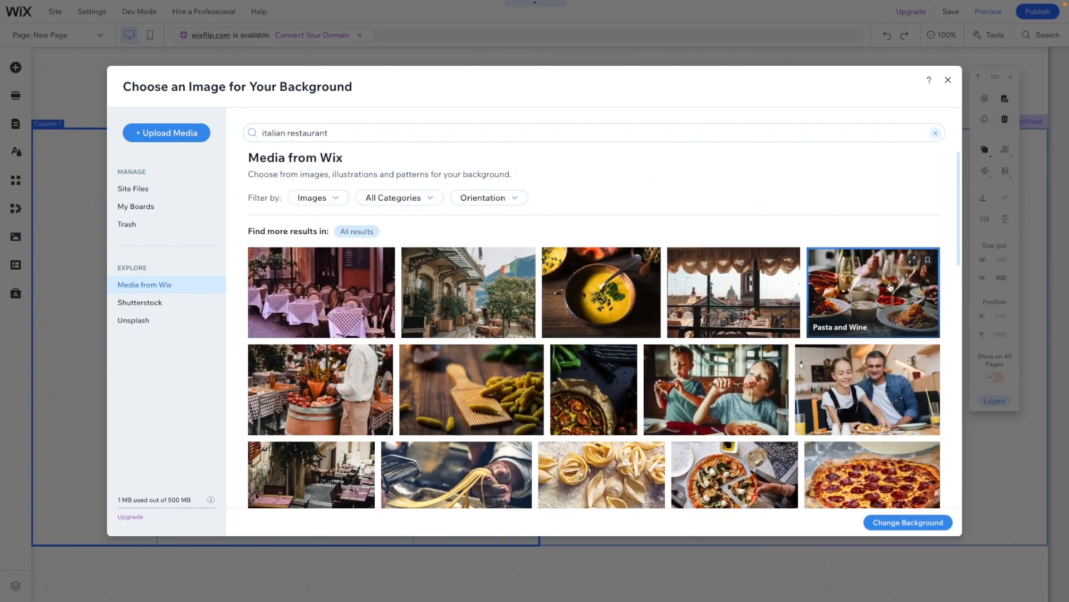
pyautogui.click(908, 522)
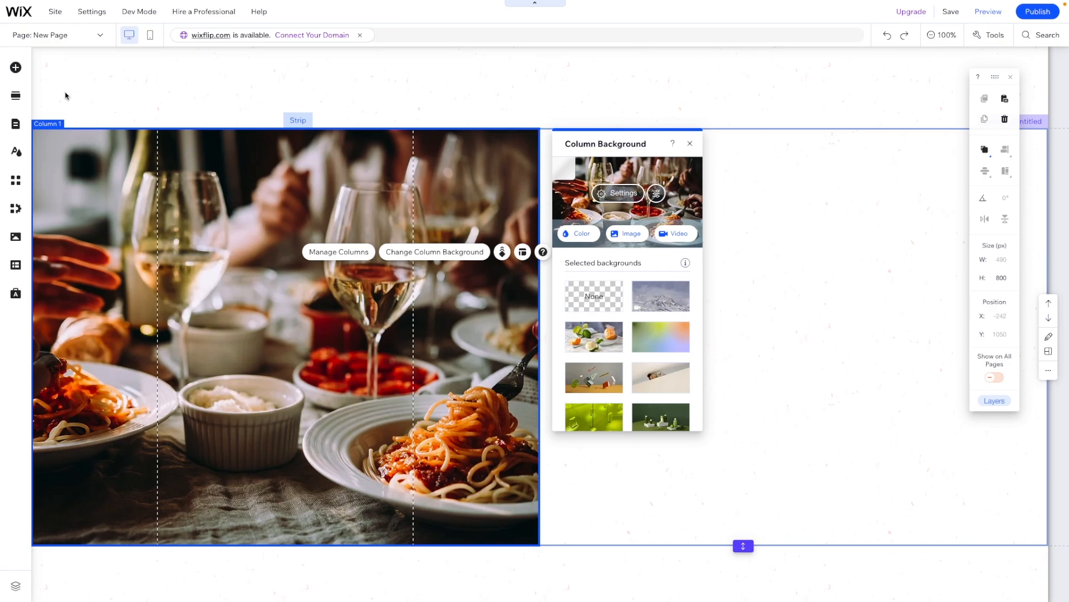
# - Add the "Corner" basic shape, found by searching "corner", and place it inside the left image column
pyautogui.click(15, 68)
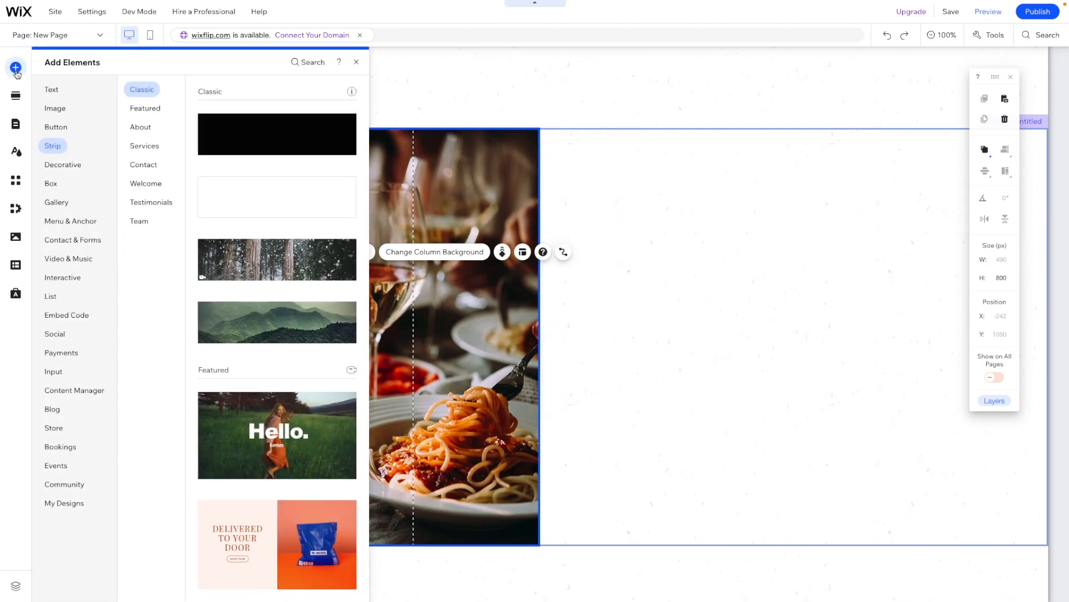
pyautogui.click(53, 164)
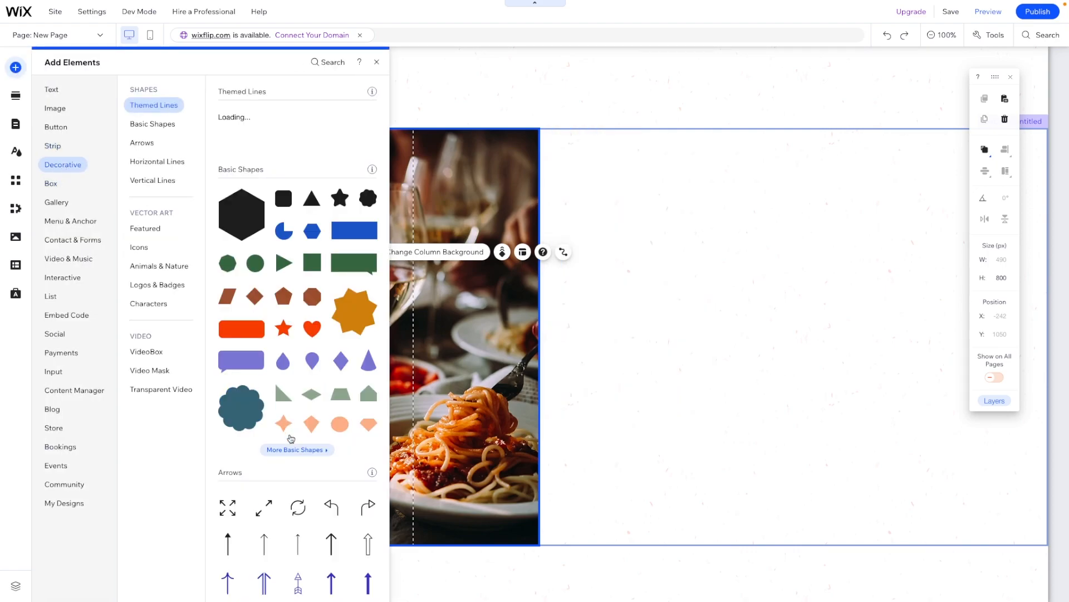
pyautogui.click(293, 451)
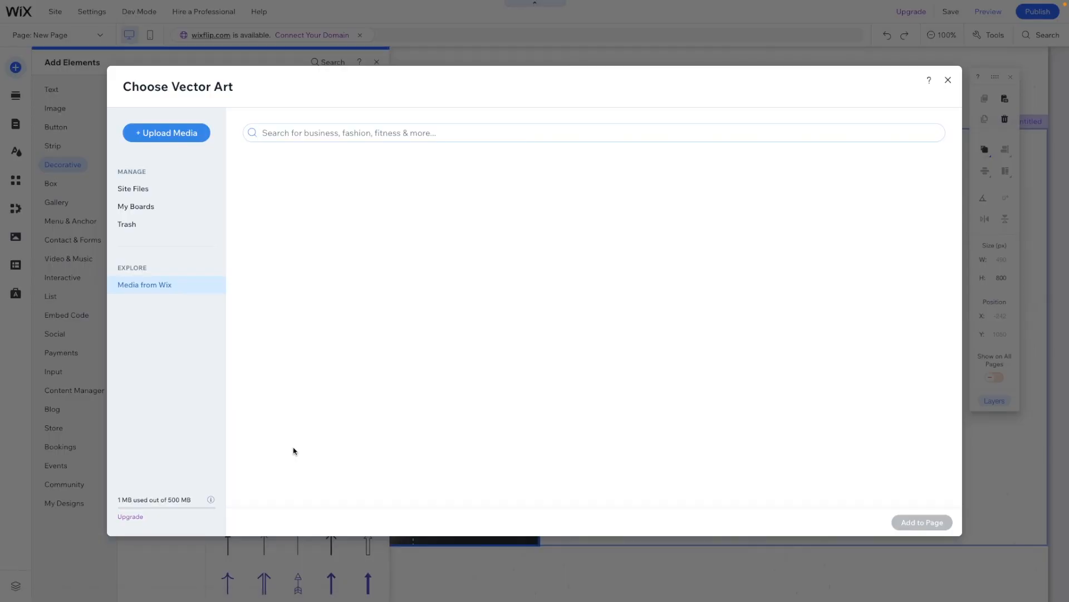
pyautogui.click(281, 133)
pyautogui.write('corner')
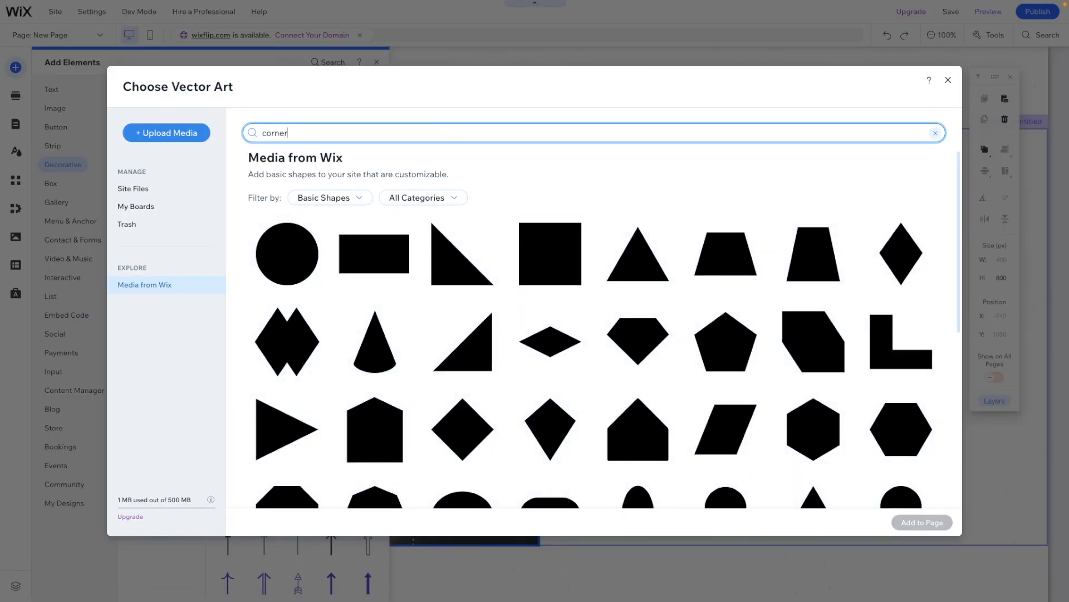
pyautogui.press('Return')
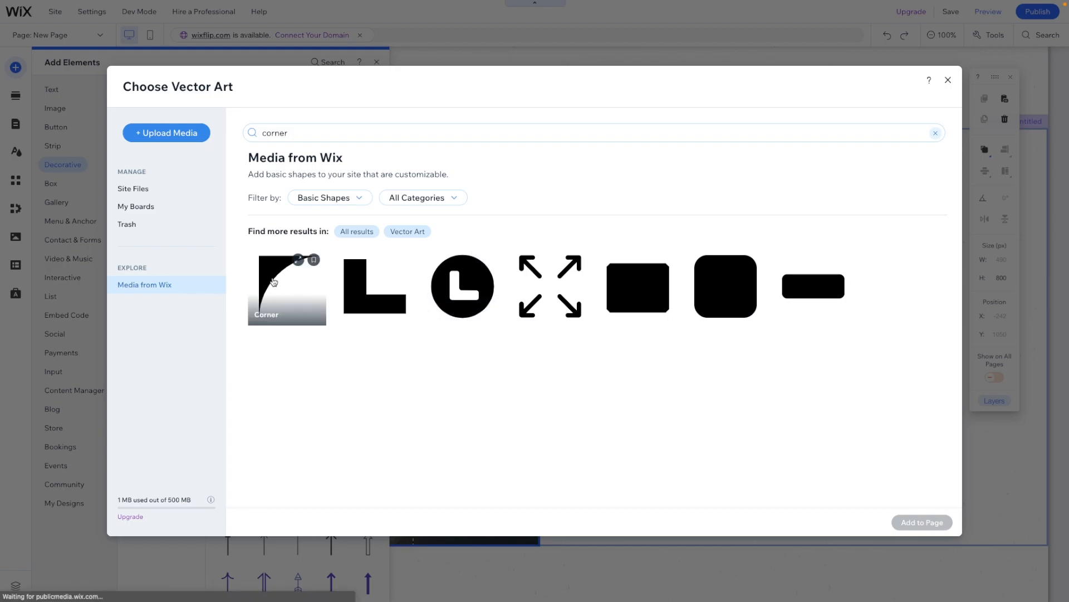
pyautogui.click(282, 292)
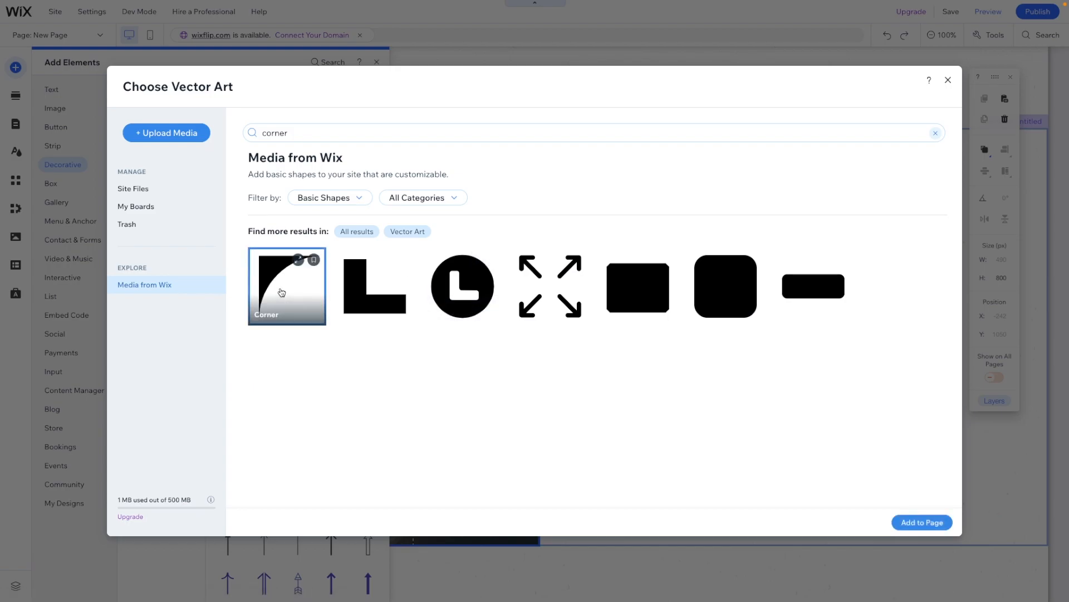
pyautogui.doubleClick(282, 292)
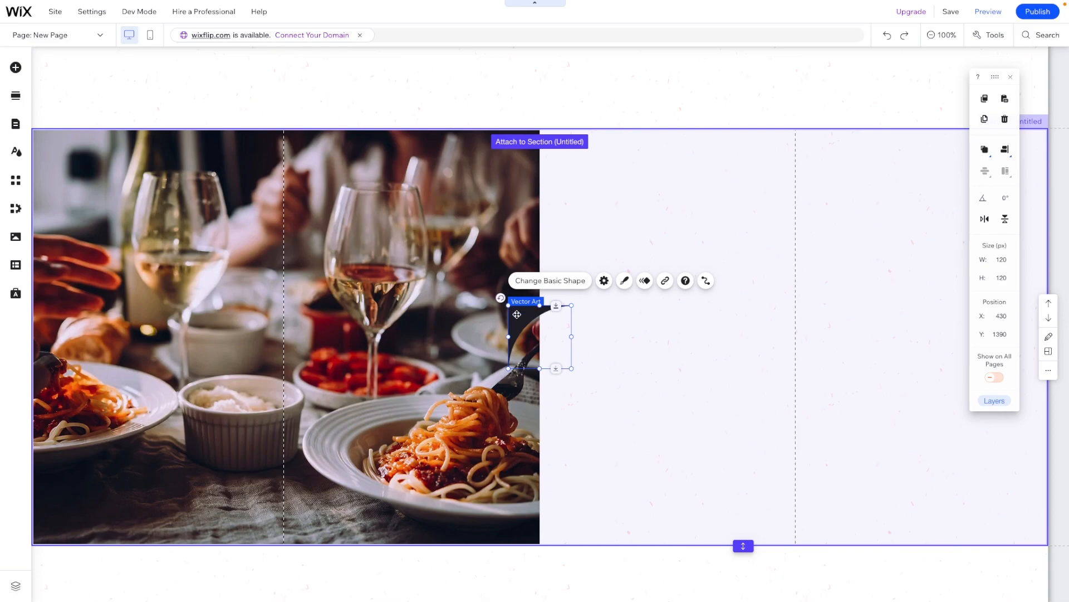
pyautogui.moveTo(412, 311); pyautogui.dragTo(275, 276)
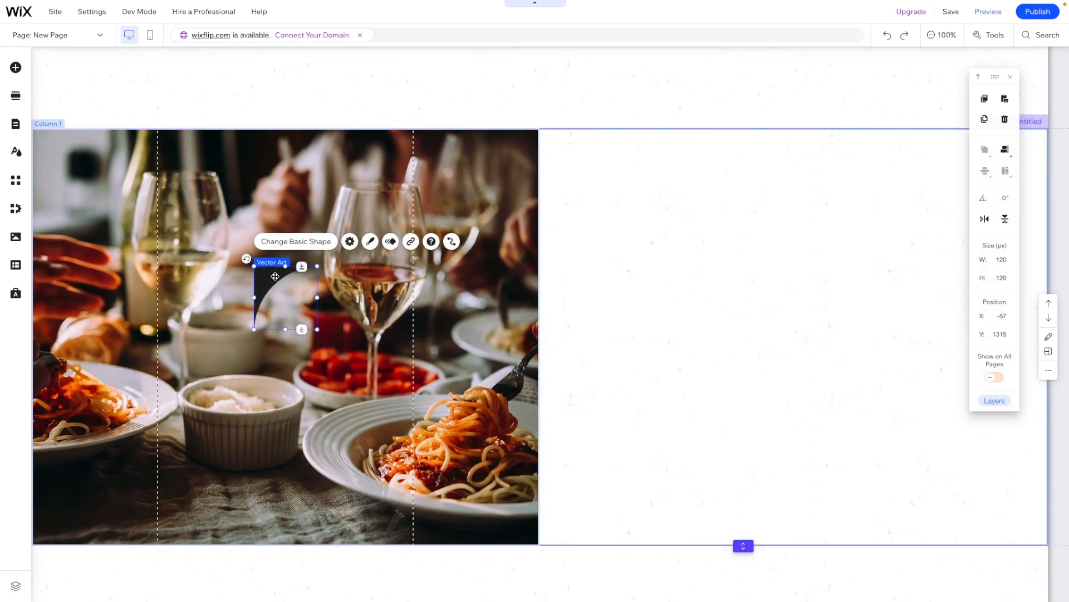
# - Fill the corner shape with white (#FFFFFF) and move it up over the right-hand wine glass
pyautogui.click(371, 242)
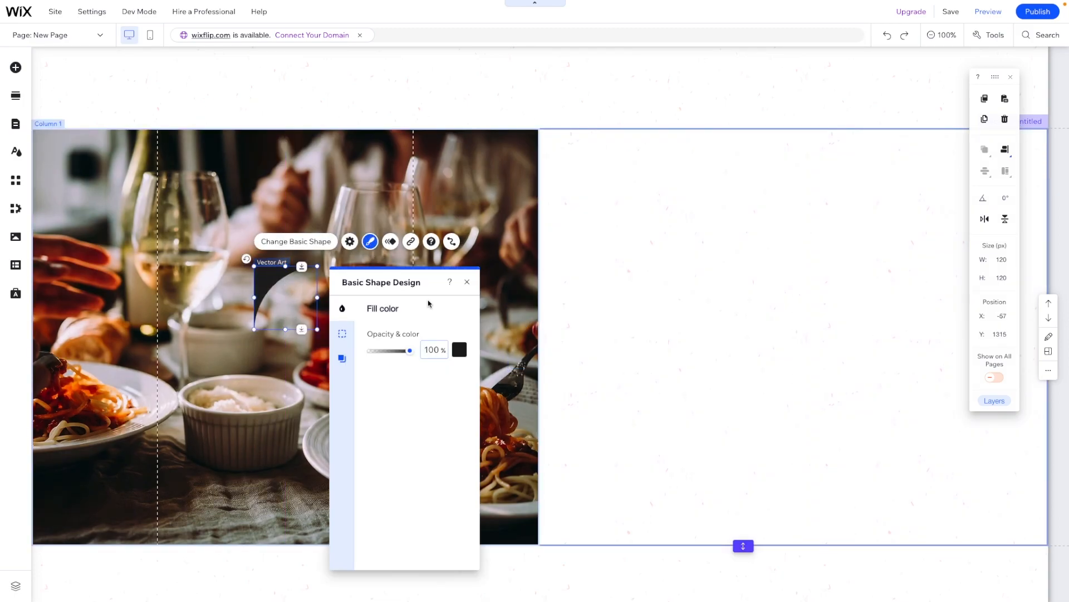
pyautogui.click(460, 350)
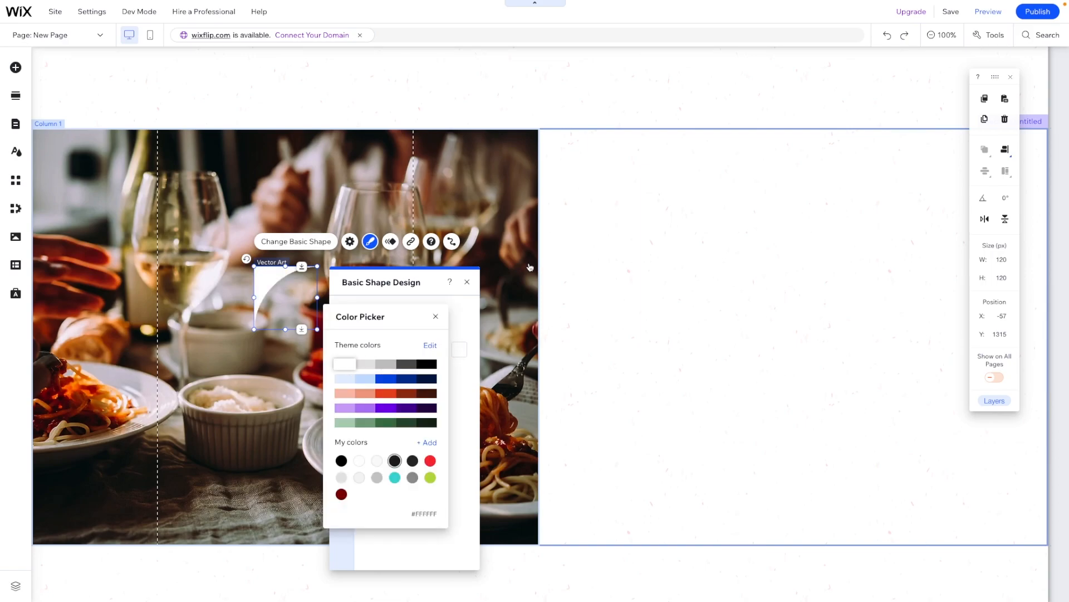
pyautogui.click(355, 189)
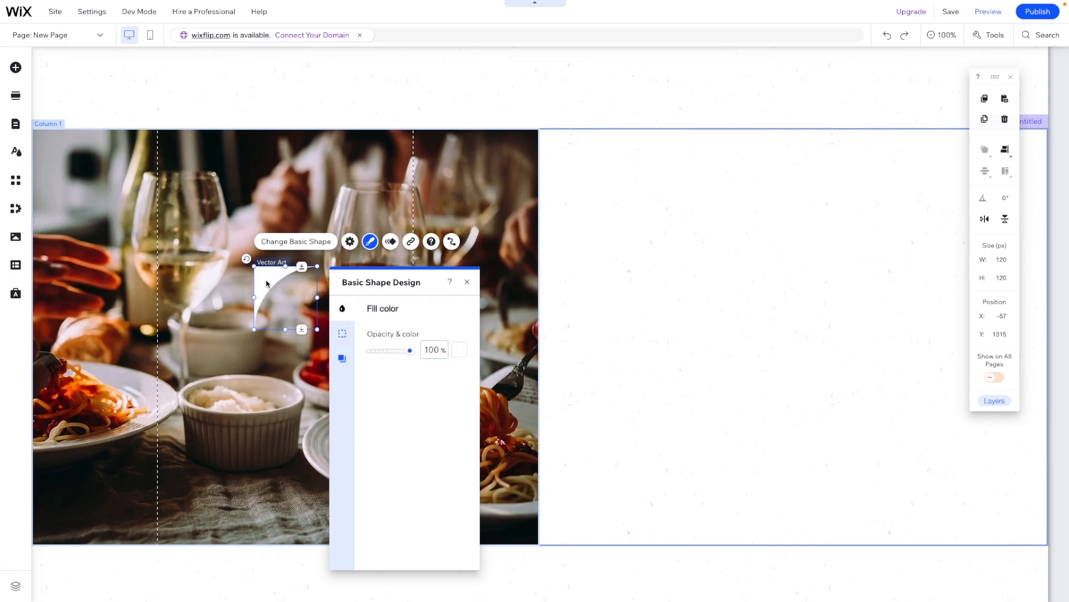
pyautogui.moveTo(264, 282); pyautogui.dragTo(345, 220)
pyautogui.click(370, 239)
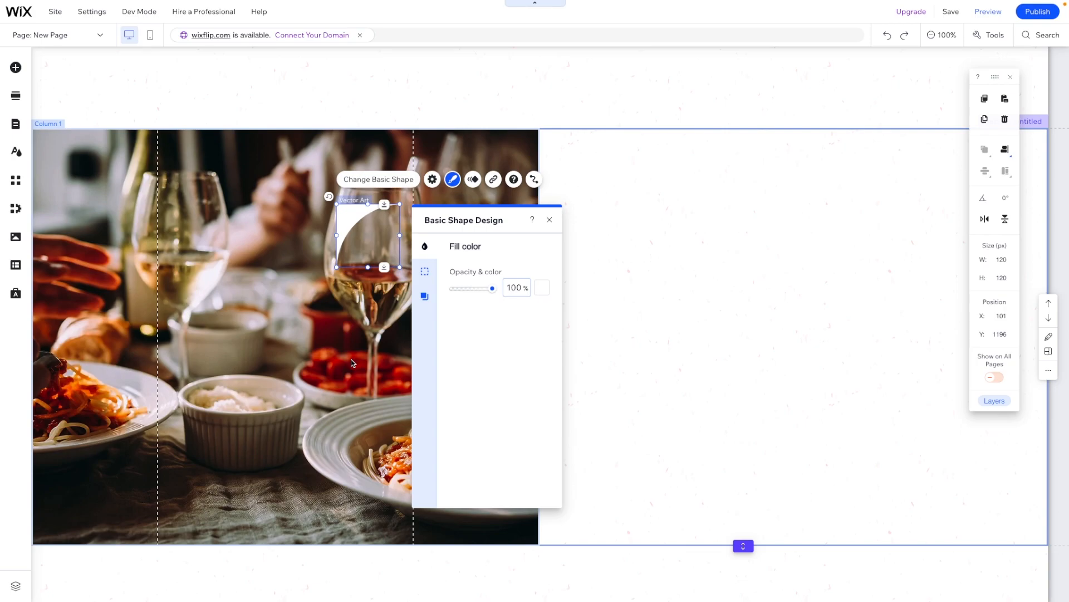
# - Set the left column's layout to align its content to the right
pyautogui.click(352, 361)
pyautogui.click(343, 370)
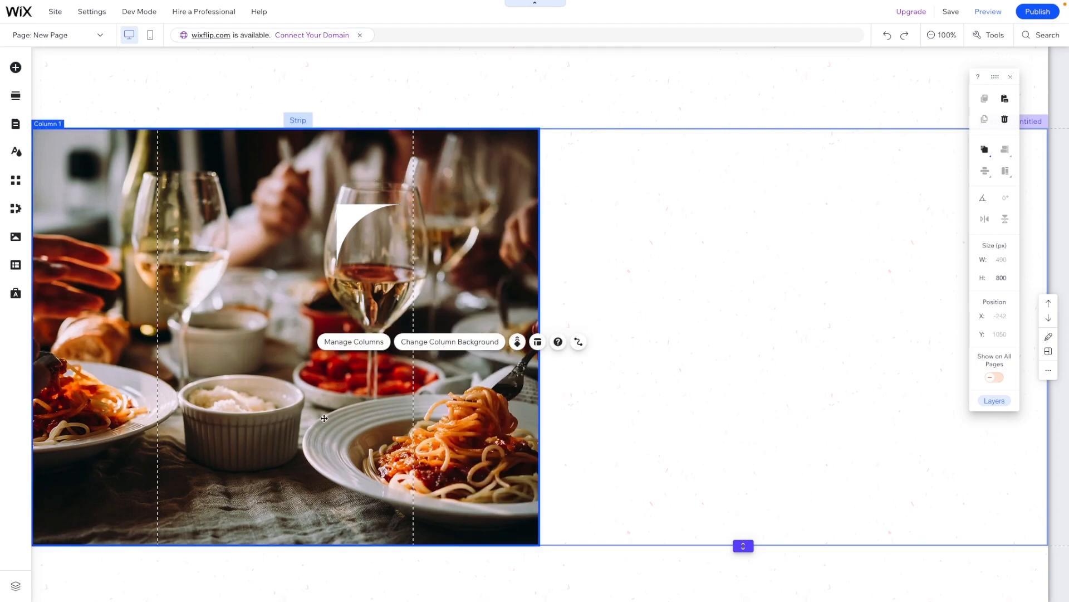
pyautogui.click(540, 343)
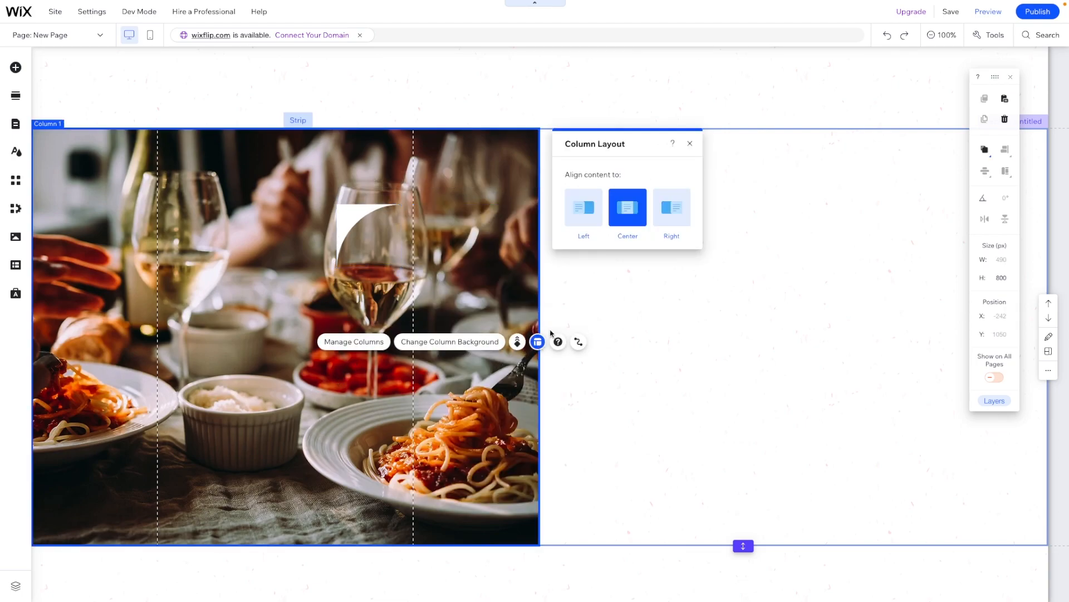
pyautogui.click(670, 211)
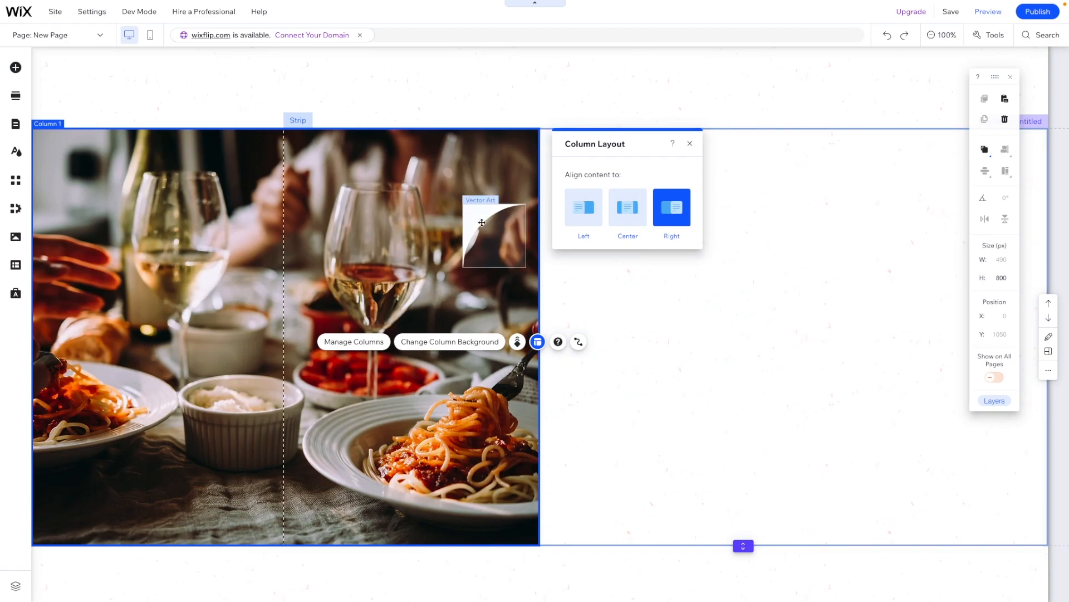
# - Rotate the corner shape to 90° and align it to the top and right edges of the left column
pyautogui.click(521, 226)
pyautogui.moveTo(521, 227)
pyautogui.mouseDown()
pyautogui.moveTo(401, 230)
pyautogui.moveTo(367, 262)
pyautogui.moveTo(312, 268)
pyautogui.moveTo(167, 256)
pyautogui.moveTo(179, 285)
pyautogui.moveTo(192, 267)
pyautogui.moveTo(395, 240)
pyautogui.moveTo(420, 211)
pyautogui.moveTo(460, 226)
pyautogui.moveTo(479, 276)
pyautogui.mouseUp()
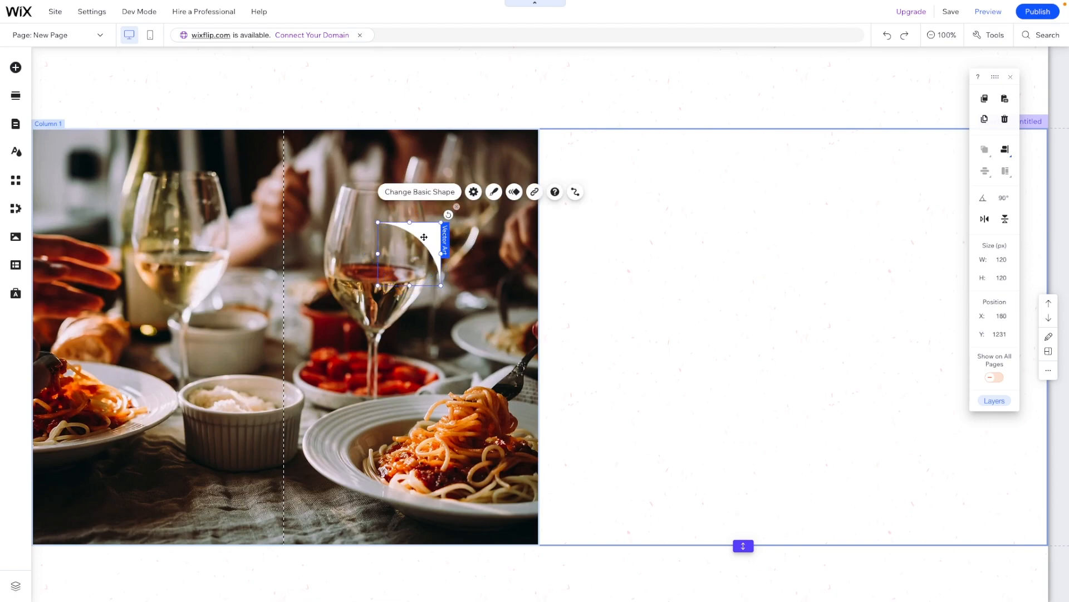
pyautogui.click(1006, 152)
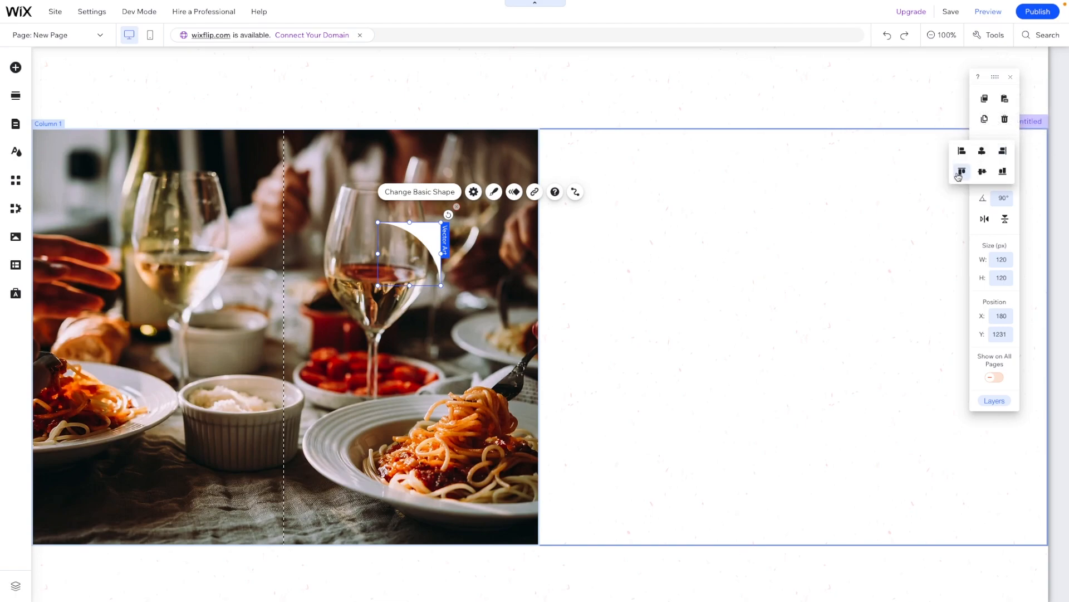
pyautogui.click(958, 174)
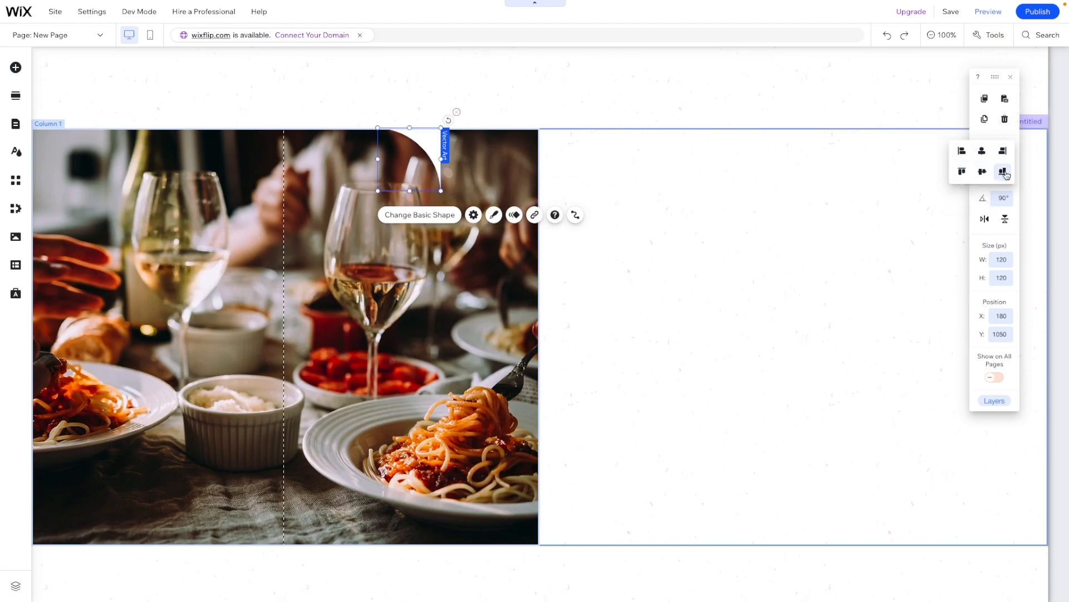
pyautogui.click(1003, 150)
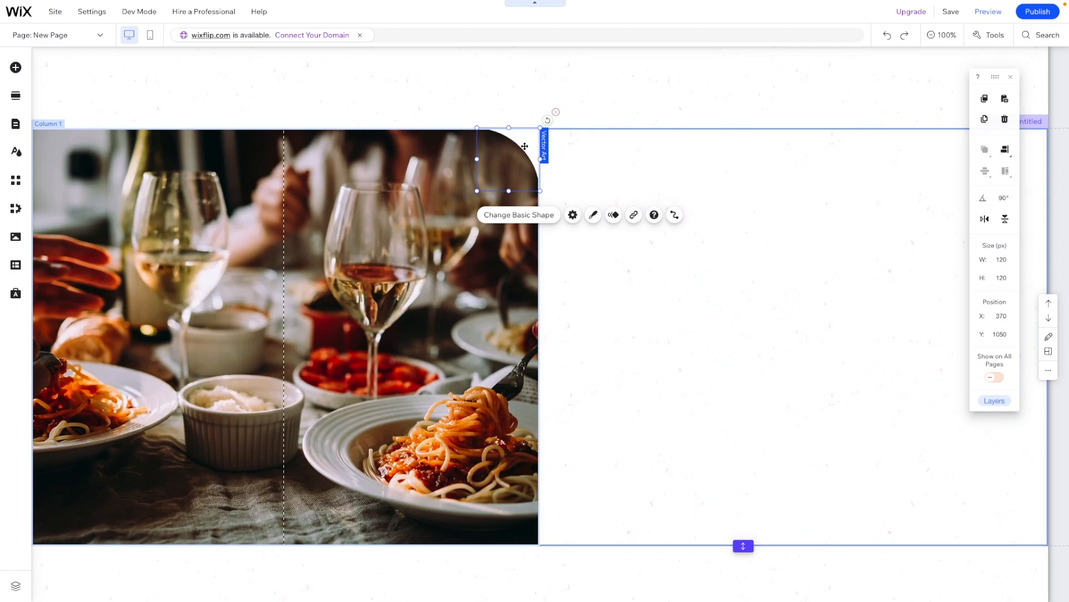
# - Place a duplicate of the corner shape, rotated to 180°, in the bottom-right corner of the left column
pyautogui.moveTo(525, 146); pyautogui.dragTo(471, 347)
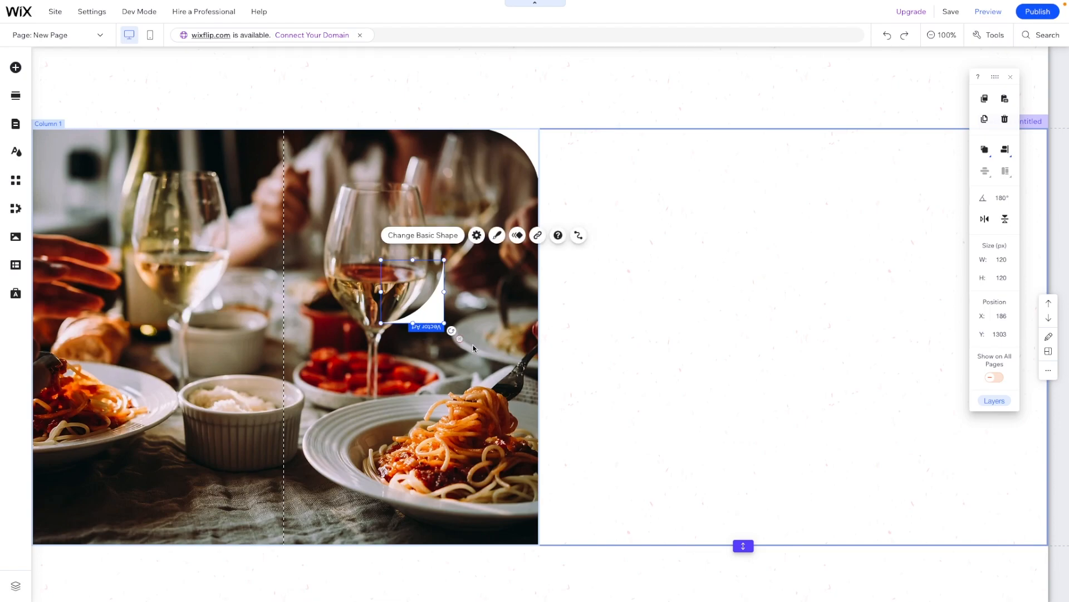
pyautogui.click(1005, 150)
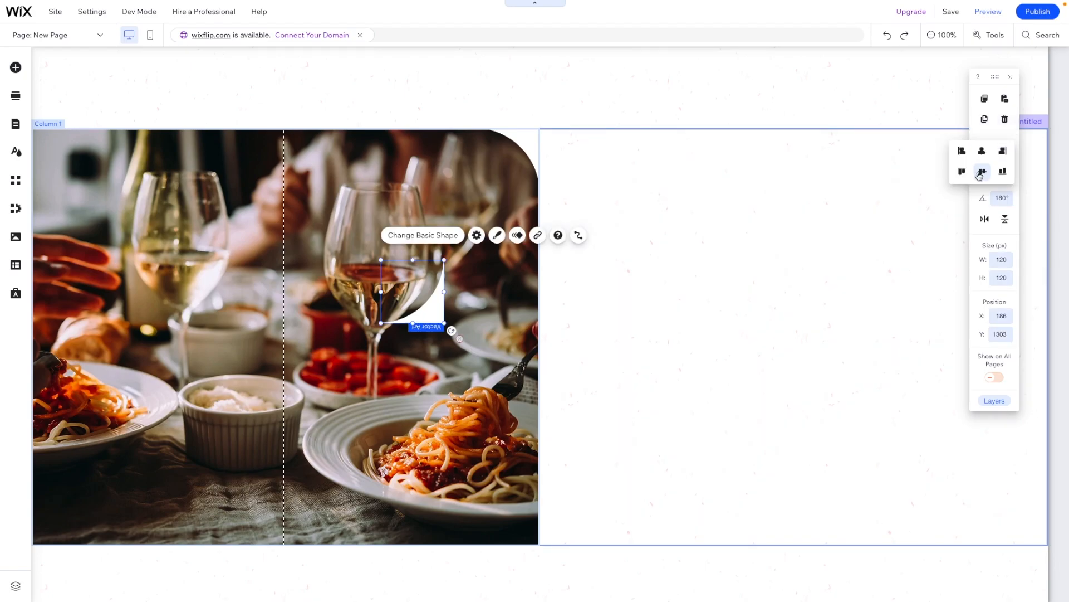
pyautogui.click(1001, 173)
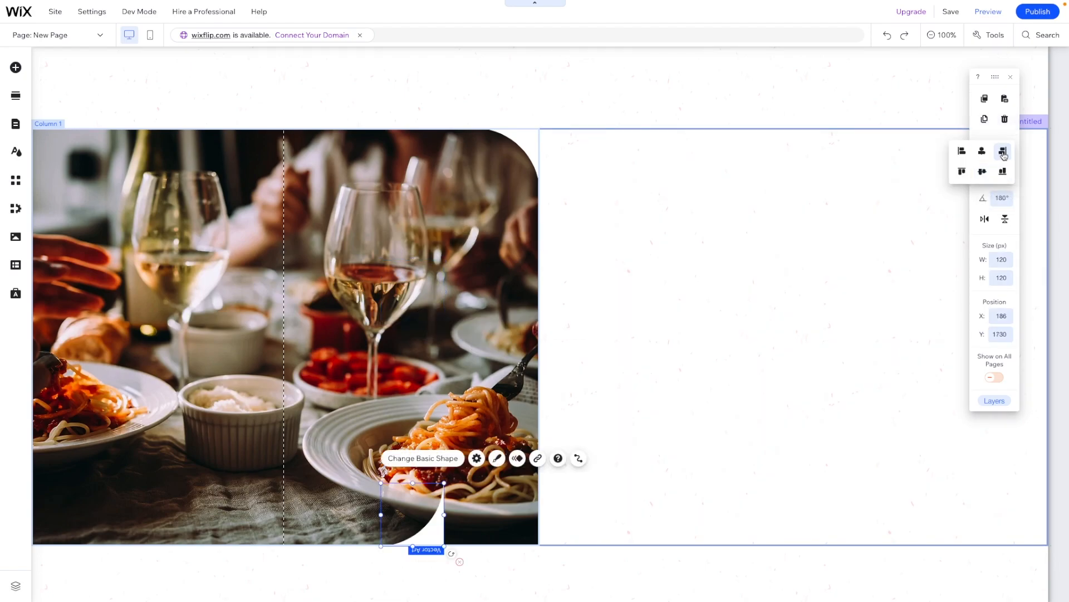
pyautogui.click(1004, 152)
pyautogui.click(678, 231)
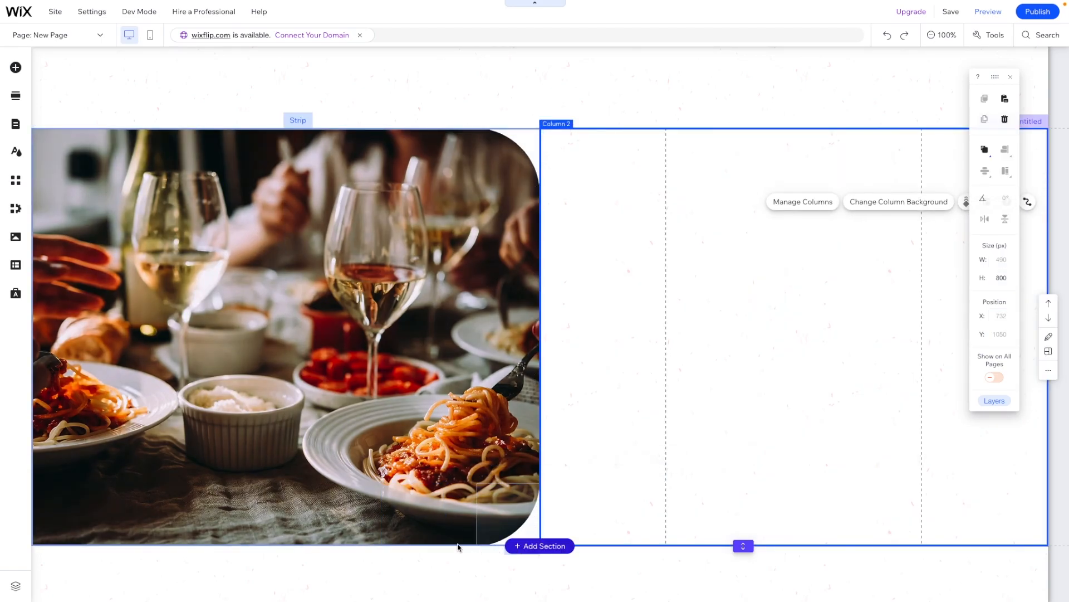
# - Apply the Parallax scroll effect to the left column's image background
pyautogui.click(246, 290)
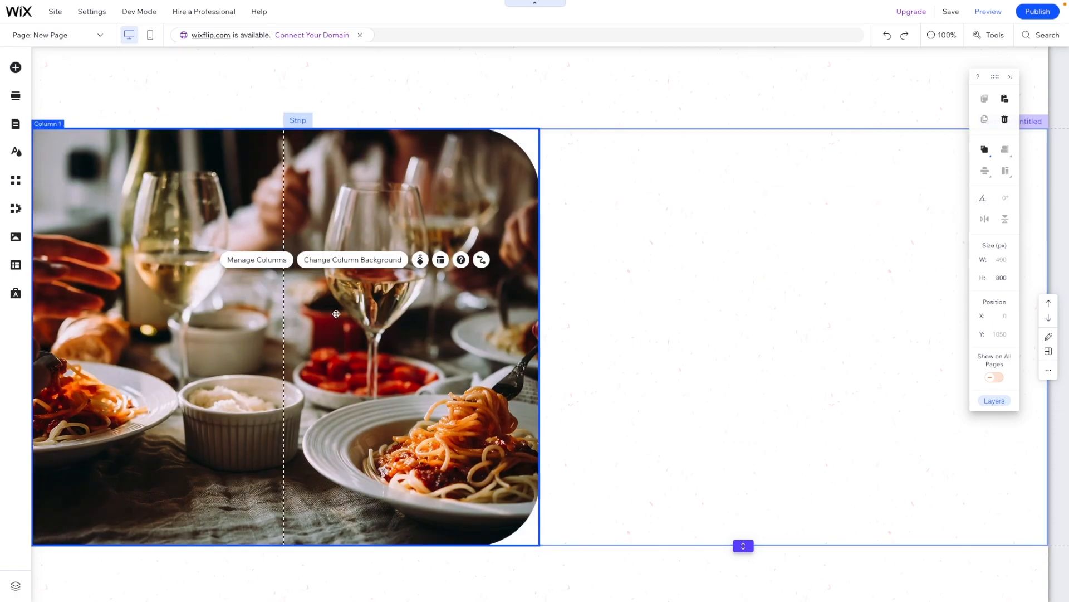
pyautogui.click(420, 260)
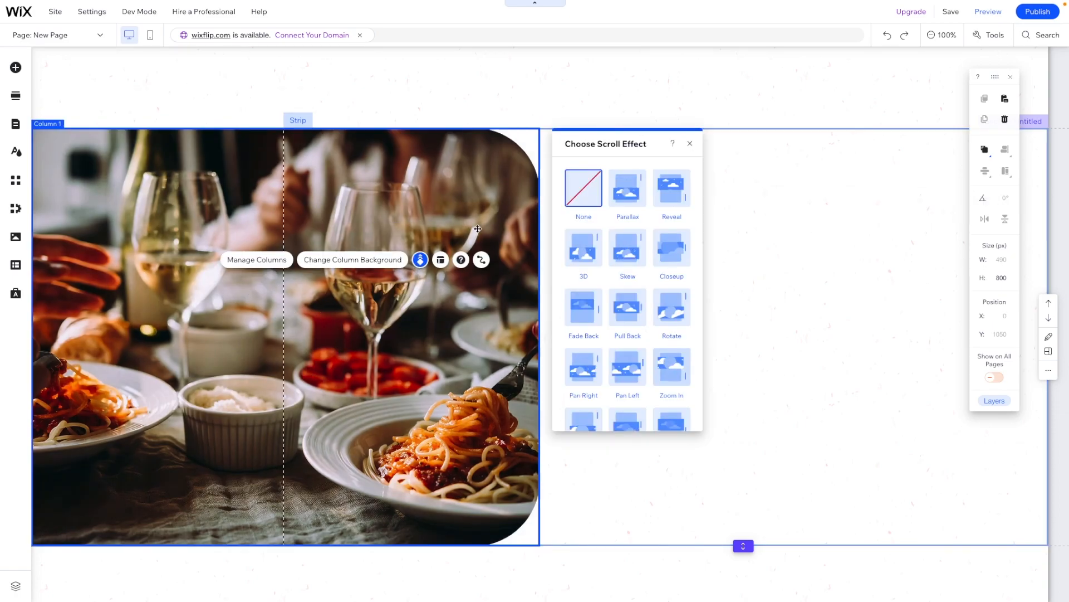
pyautogui.click(642, 189)
pyautogui.click(801, 215)
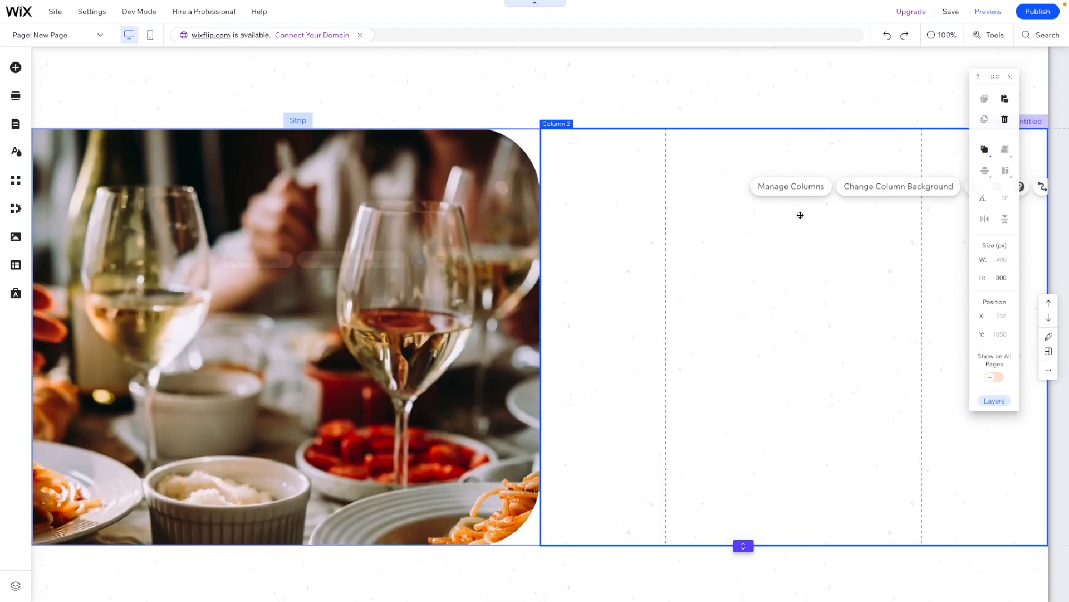
# - Preview the page and check the image column's rounded corners and parallax effect while scrolling
pyautogui.click(989, 11)
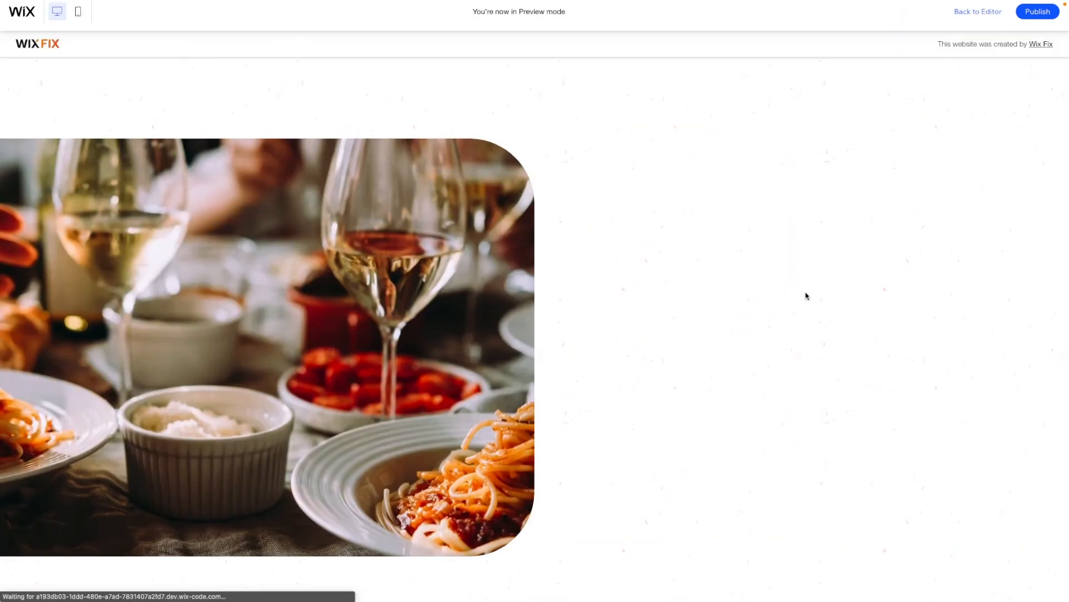
pyautogui.scroll(3, 806, 295)
pyautogui.scroll(-3, 806, 296)
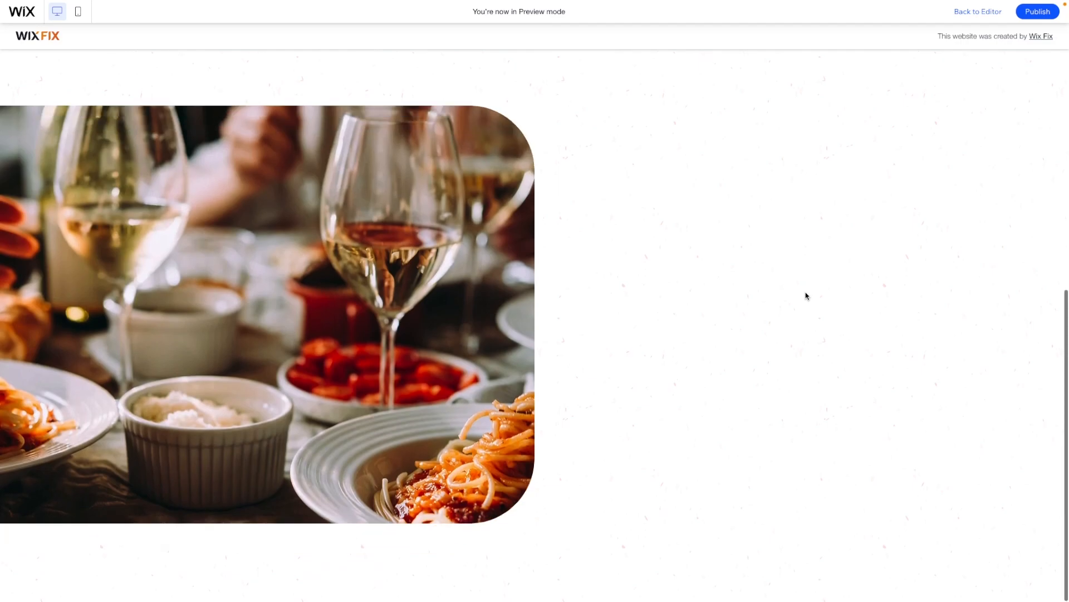
pyautogui.scroll(2, 806, 296)
pyautogui.scroll(2, 806, 296)
pyautogui.scroll(-2, 806, 296)
pyautogui.scroll(2, 806, 296)
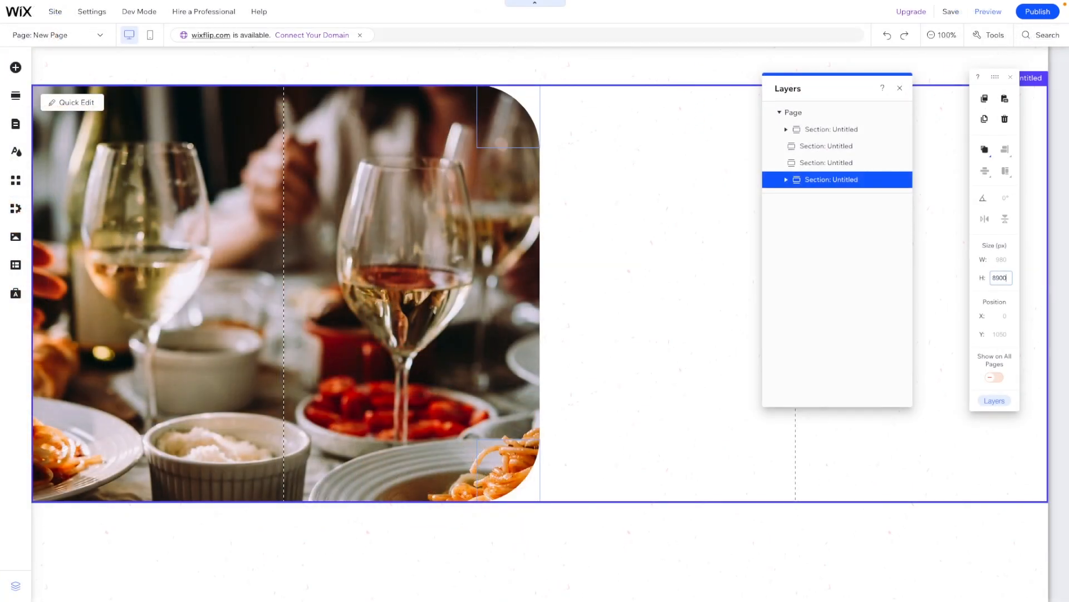
# - Set the height of the section containing the two-column strip to 5000 px
pyautogui.press('Return')
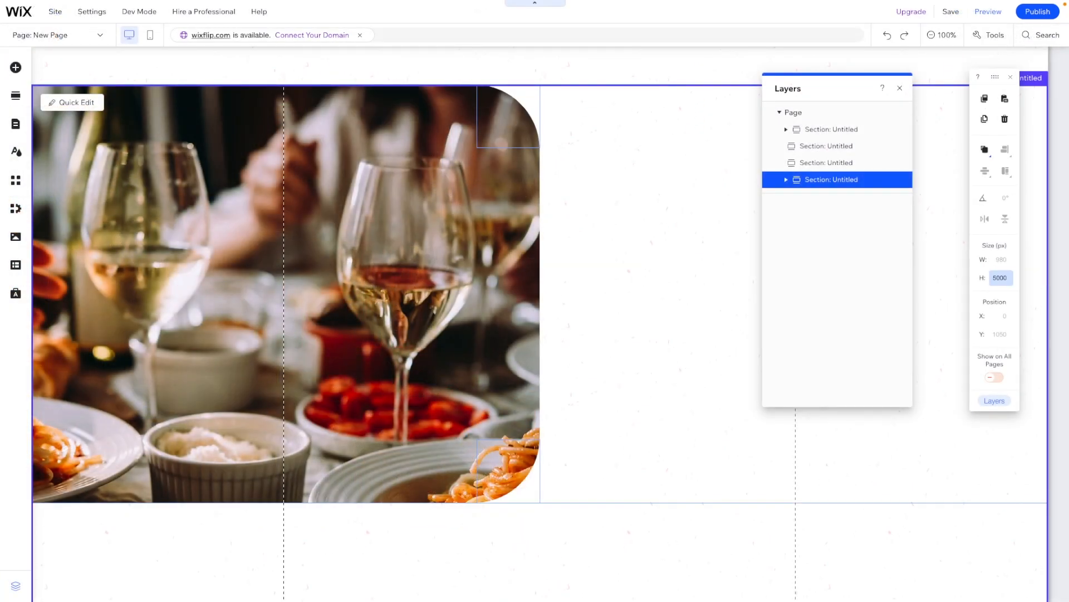
pyautogui.click(616, 371)
# - Move the lower corner shape up inside the image column and reduce the column's height to 700 px
pyautogui.click(526, 471)
pyautogui.moveTo(514, 433); pyautogui.dragTo(517, 345)
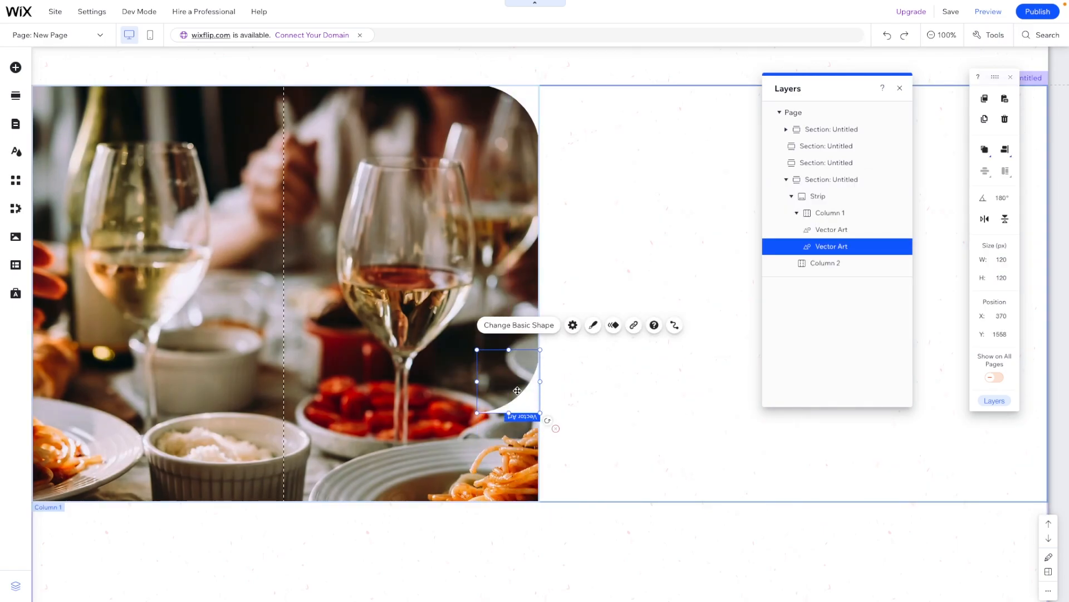
pyautogui.click(507, 454)
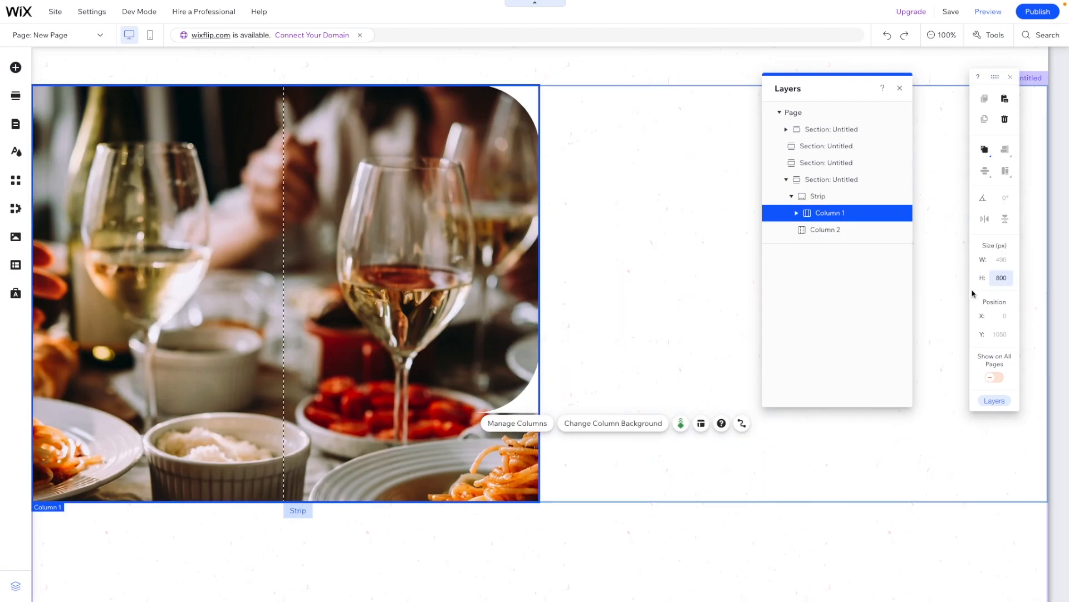
pyautogui.write('700')
pyautogui.press('Return')
# - Align the lower corner shape to the bottom edge of the image column and dismiss the layer list
pyautogui.click(527, 396)
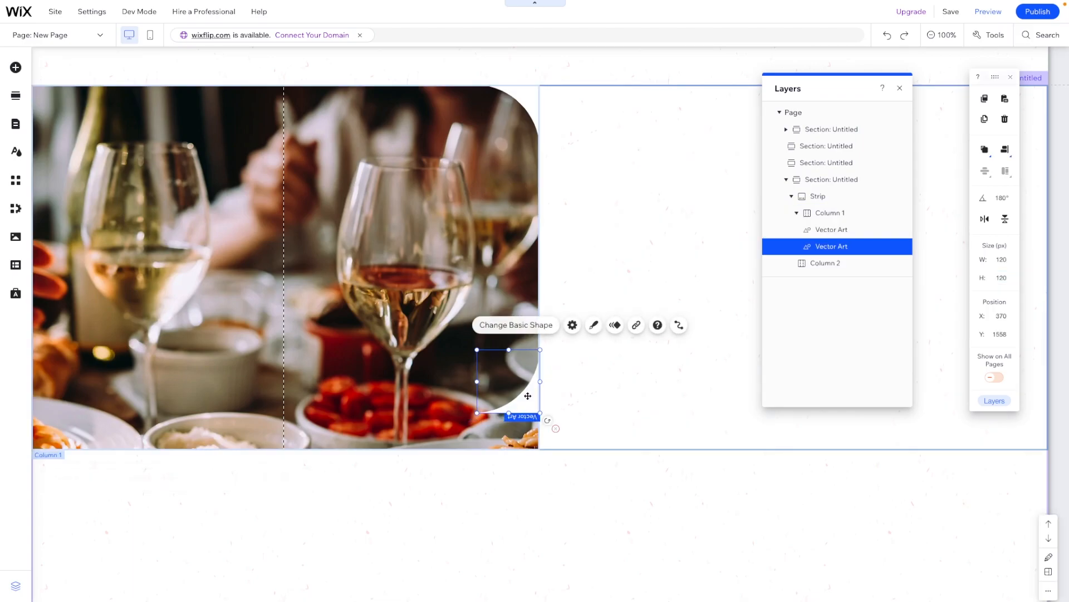
pyautogui.click(1005, 150)
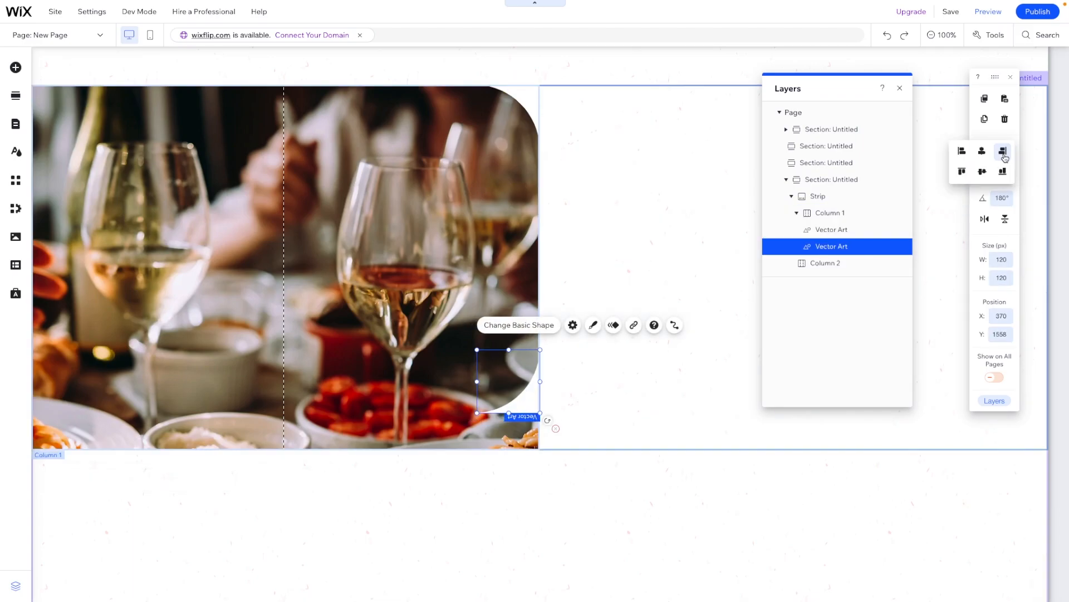
pyautogui.click(1002, 171)
pyautogui.click(711, 296)
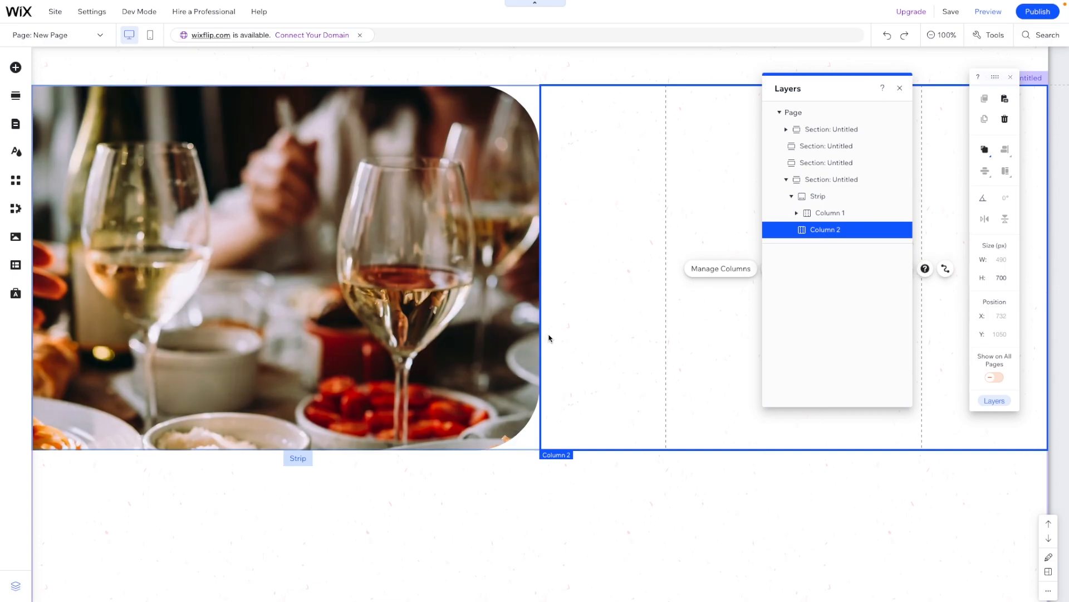
pyautogui.click(900, 89)
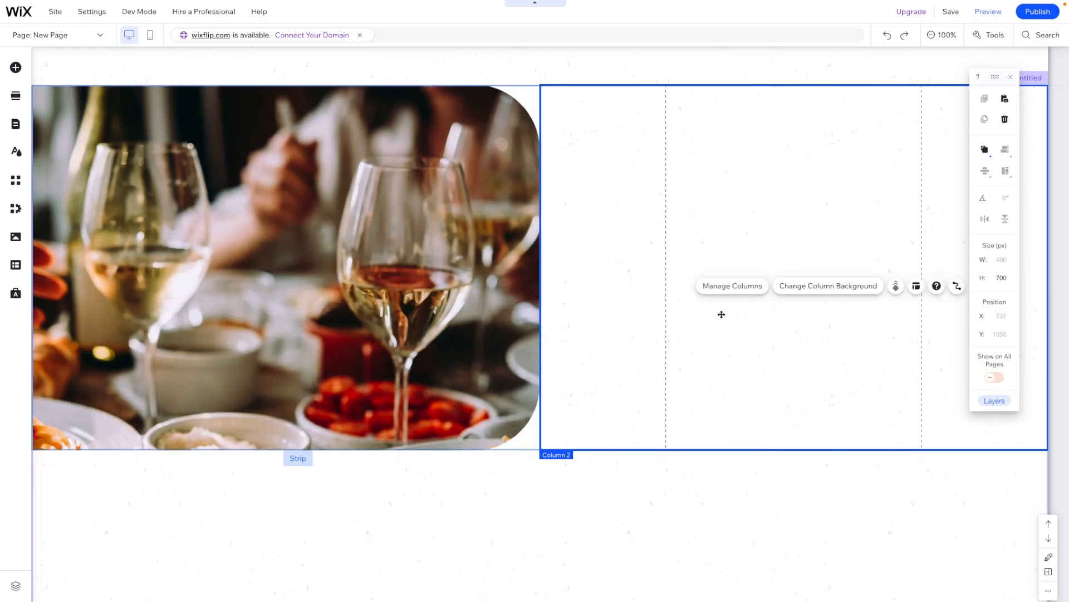
# - Add a Heading 2 text to the empty right column and place a duplicate directly below it, left-aligned
pyautogui.scroll(2, 742, 398)
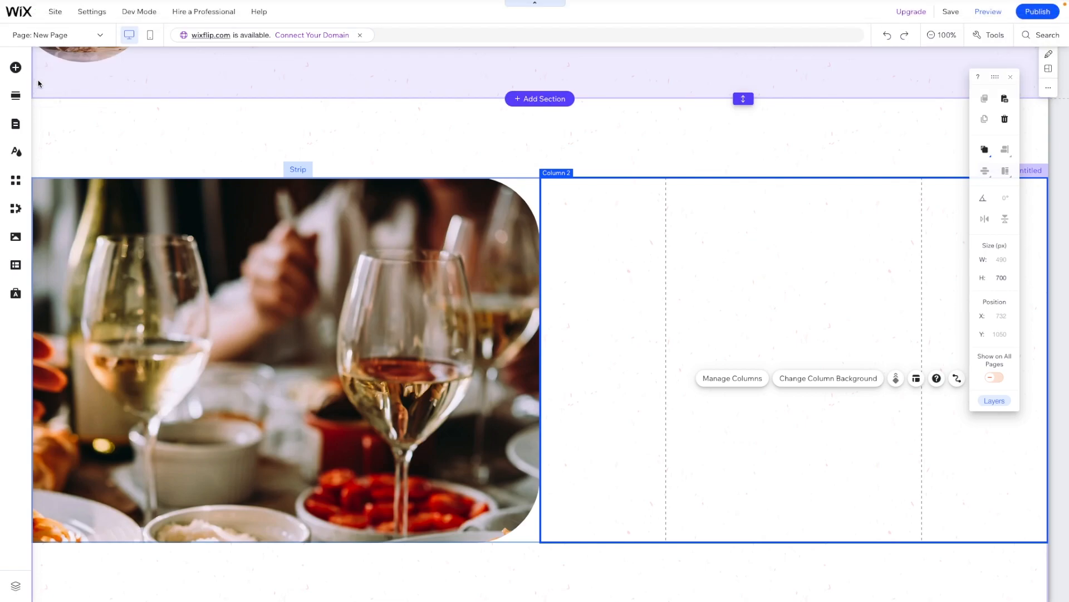
pyautogui.click(15, 68)
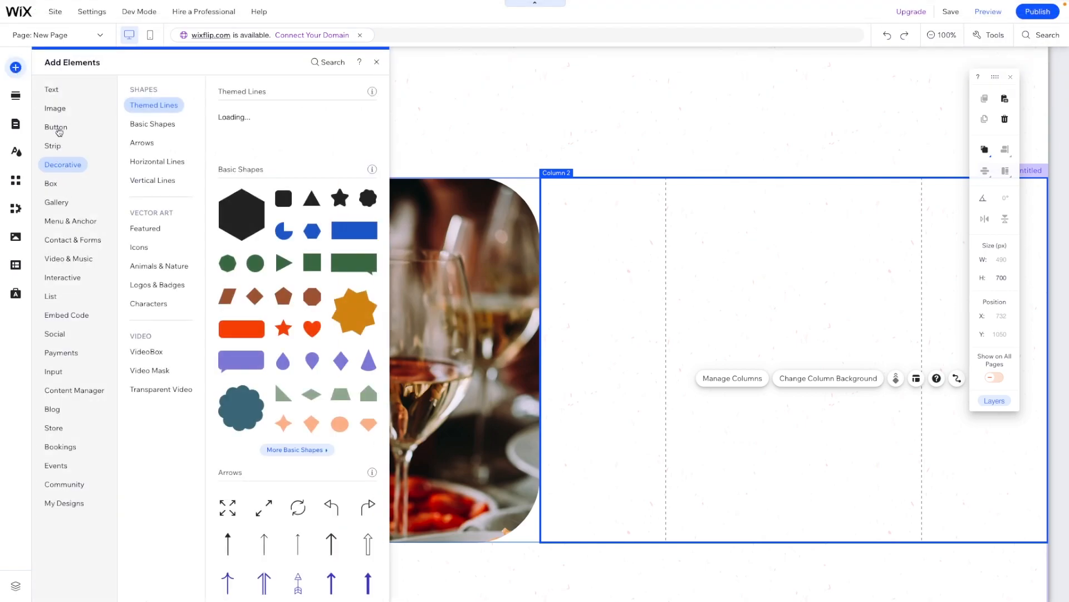
pyautogui.click(53, 92)
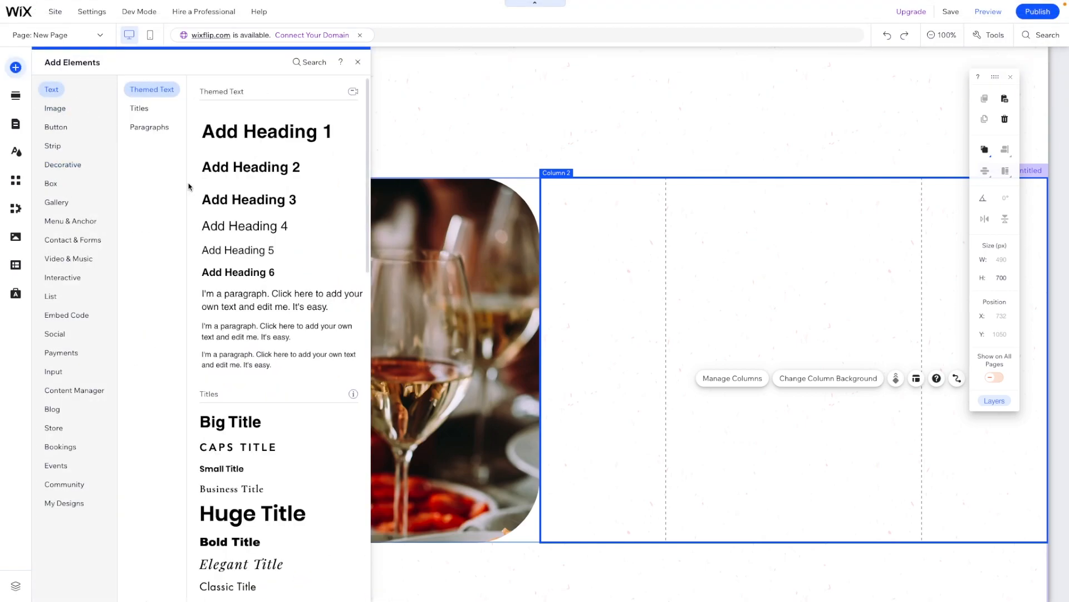
pyautogui.moveTo(237, 166); pyautogui.dragTo(758, 278)
pyautogui.press('super+d')
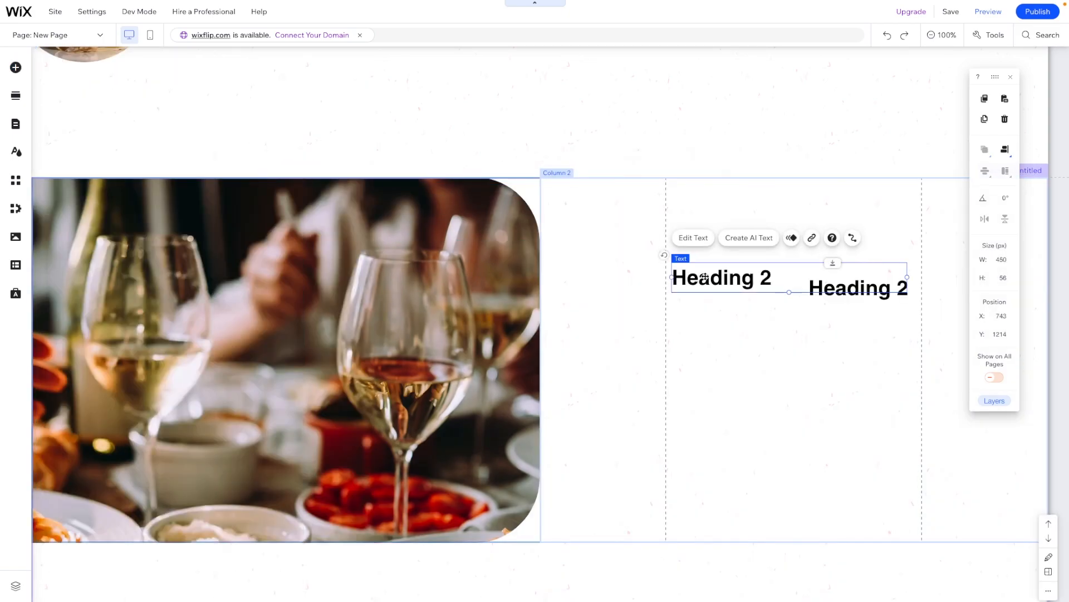
pyautogui.moveTo(841, 292); pyautogui.dragTo(704, 316)
pyautogui.scroll(-1, 733, 261)
# - Set the upper heading's font to Inter Semi Bold and replace its text with "FOOD & DRINKS"
pyautogui.click(733, 262)
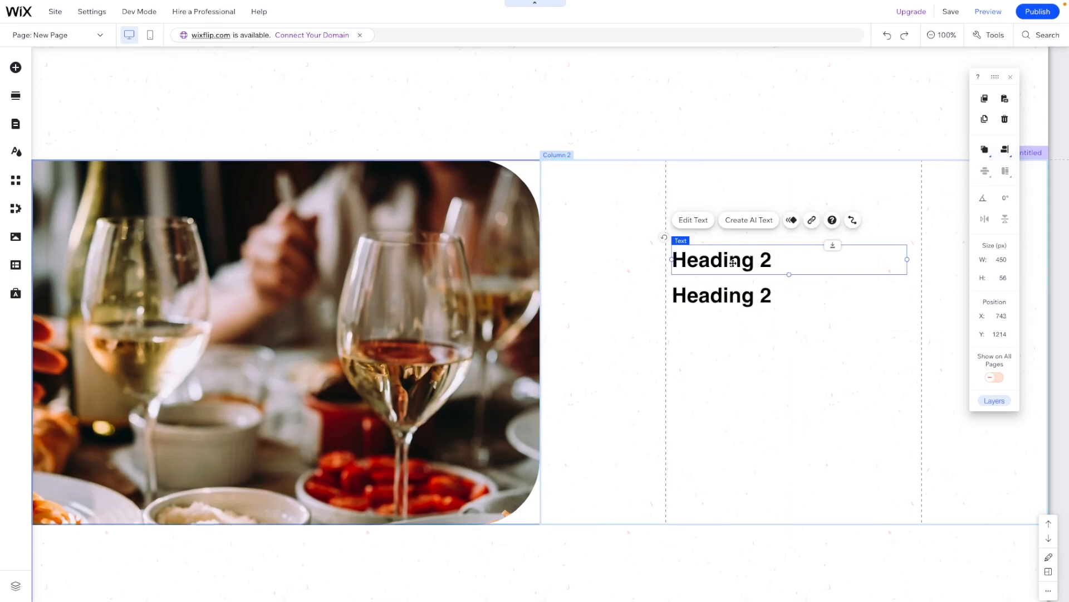
pyautogui.doubleClick(740, 263)
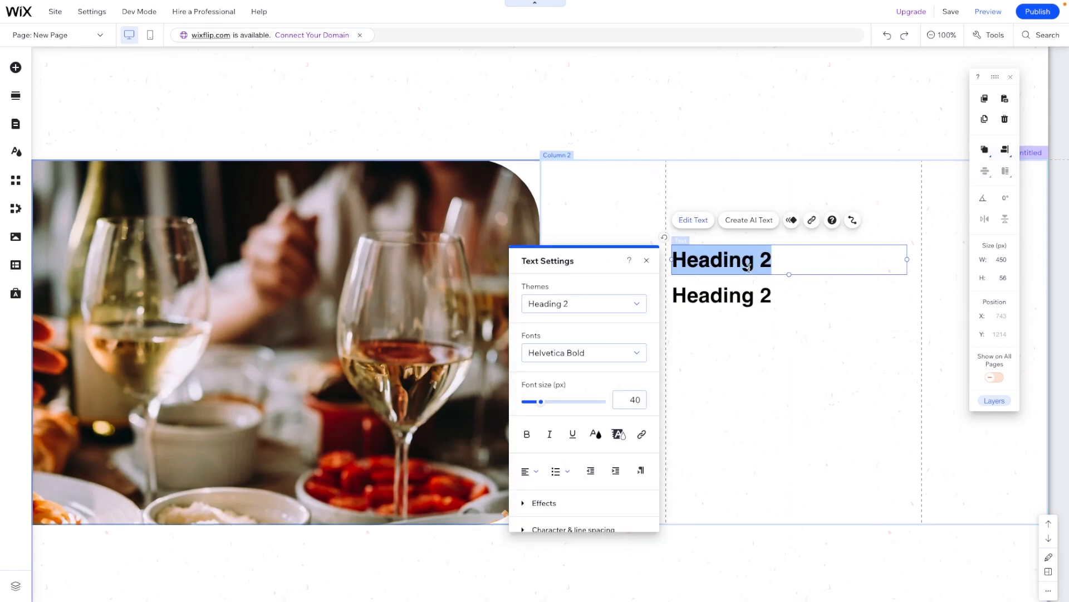
pyautogui.click(606, 355)
pyautogui.write('Inte')
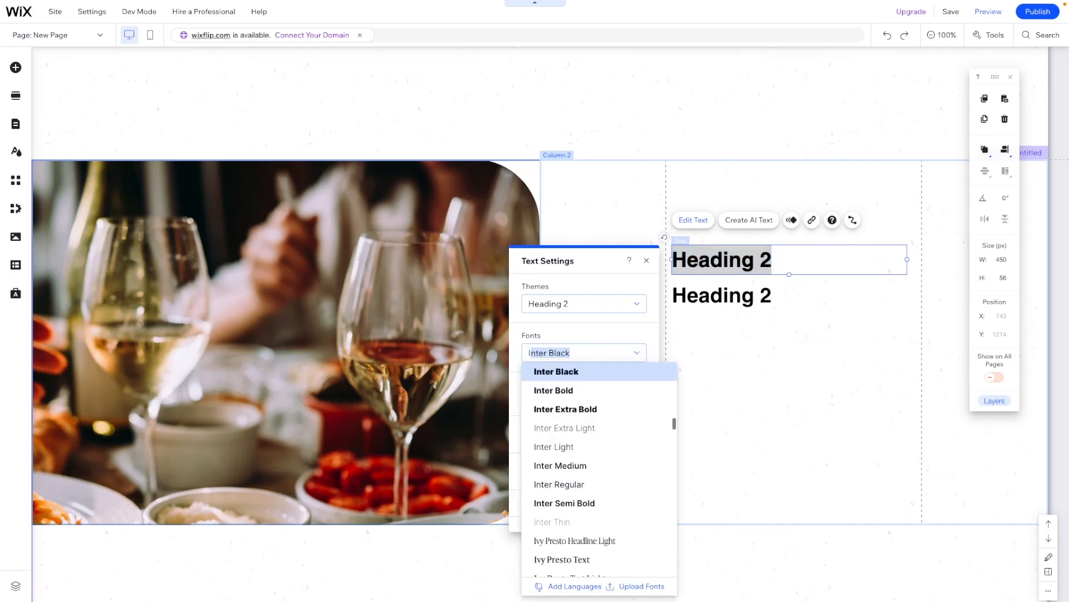
pyautogui.write('r')
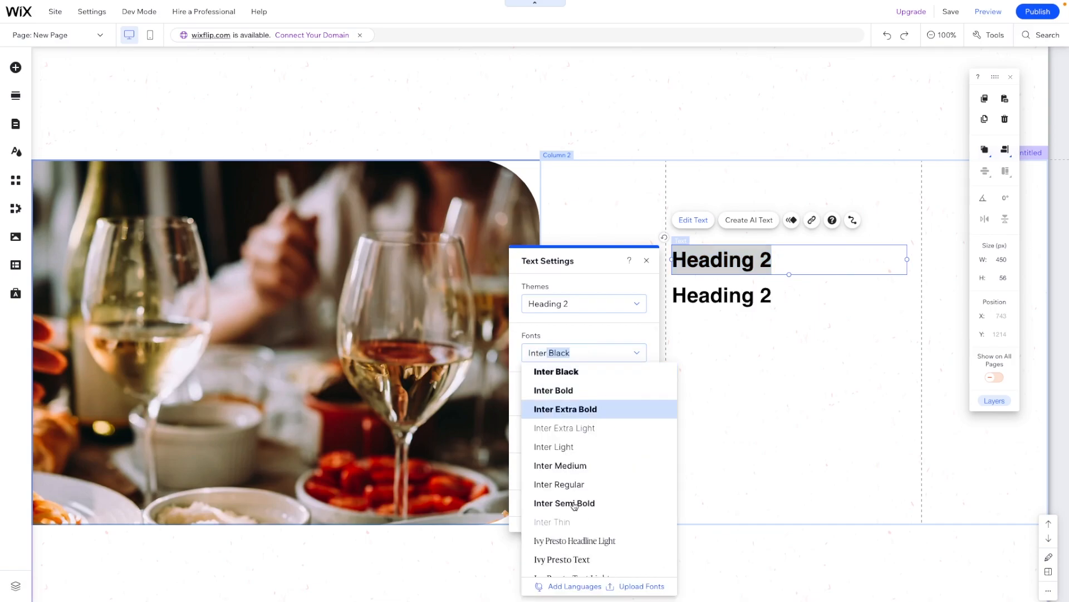
pyautogui.click(576, 504)
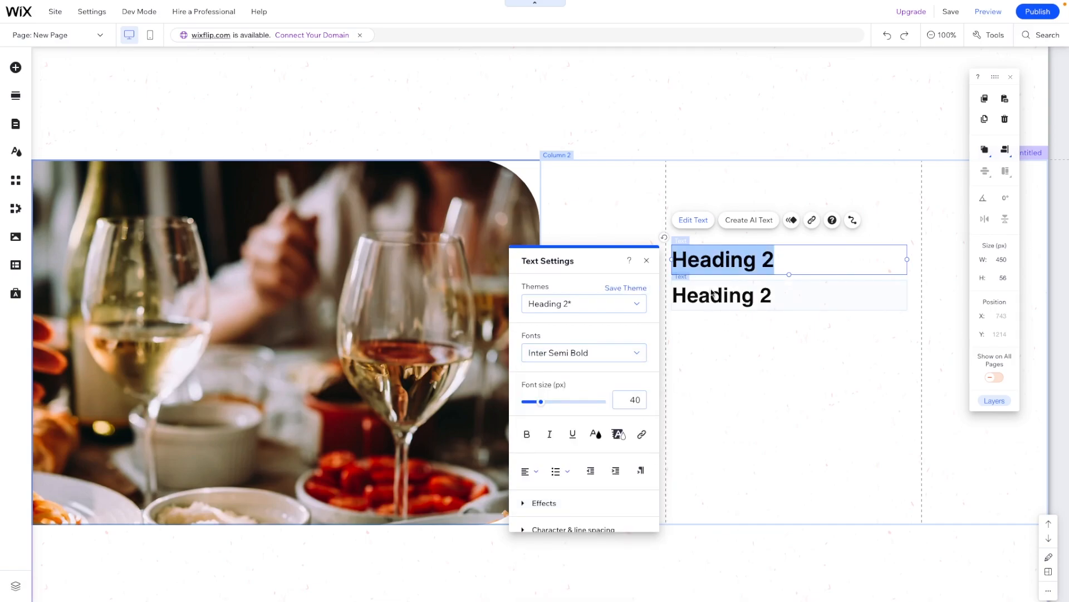
pyautogui.write('FOOD &')
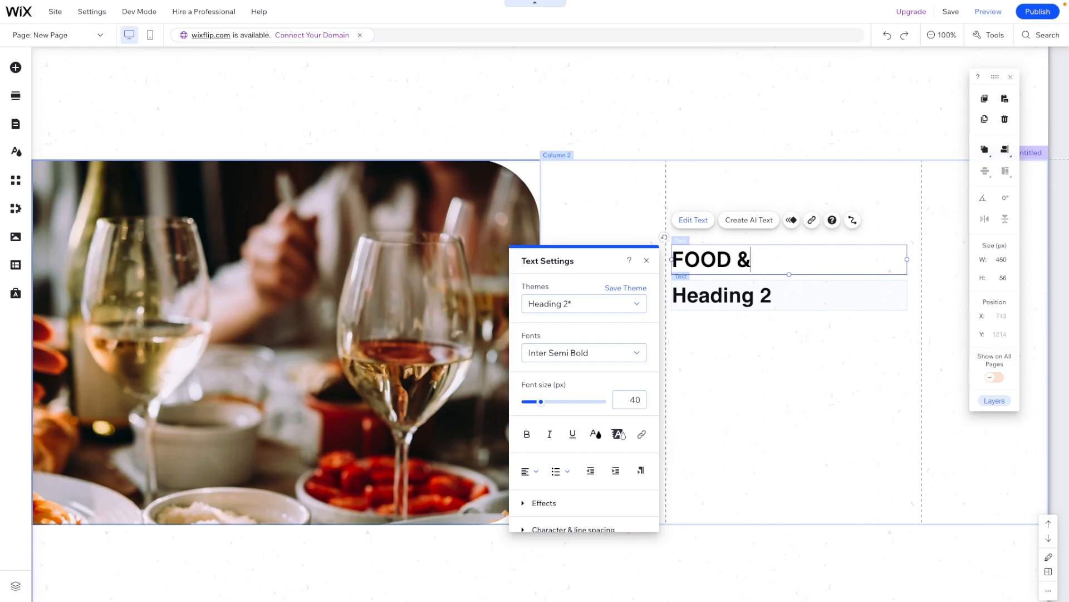
pyautogui.write(' DRINKS')
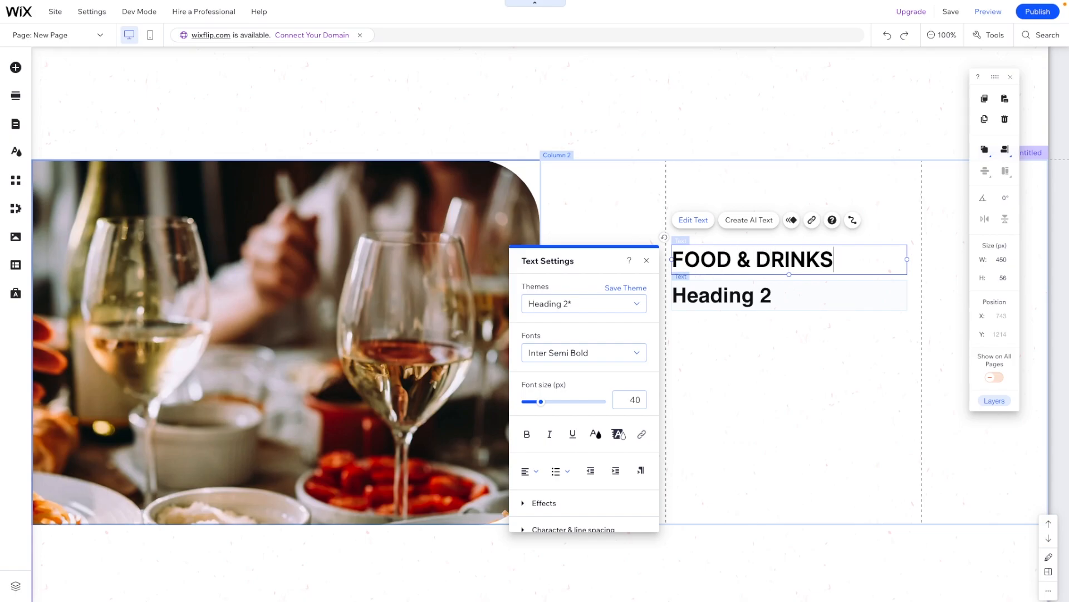
# - Color the "FOOD & DRINKS" text with the orange-red theme color and set its font size to 16 px
pyautogui.hotkey('ctrl', 'a')
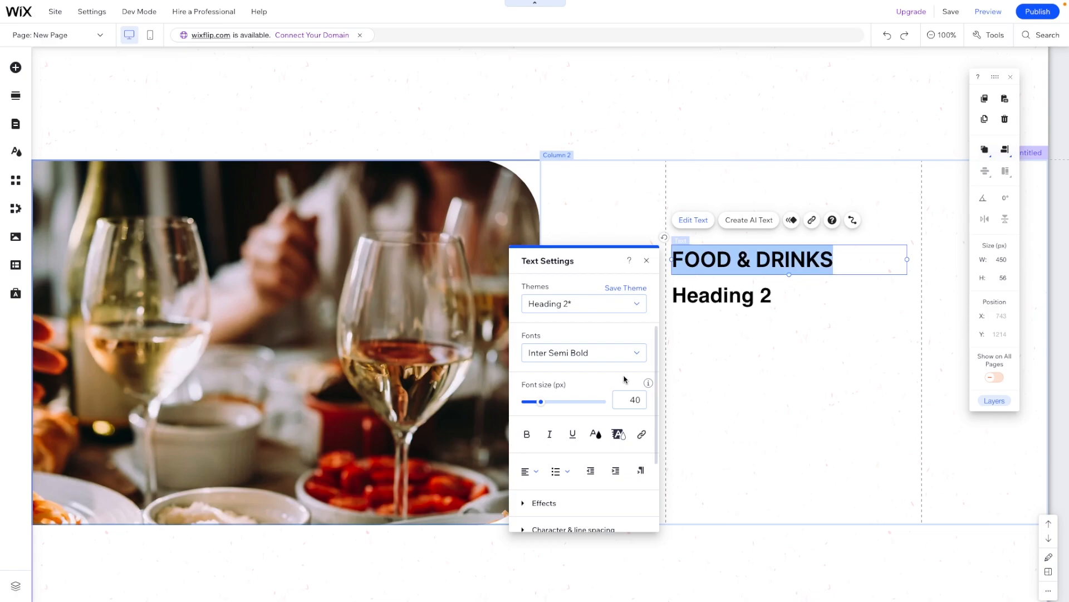
pyautogui.click(595, 434)
pyautogui.click(565, 372)
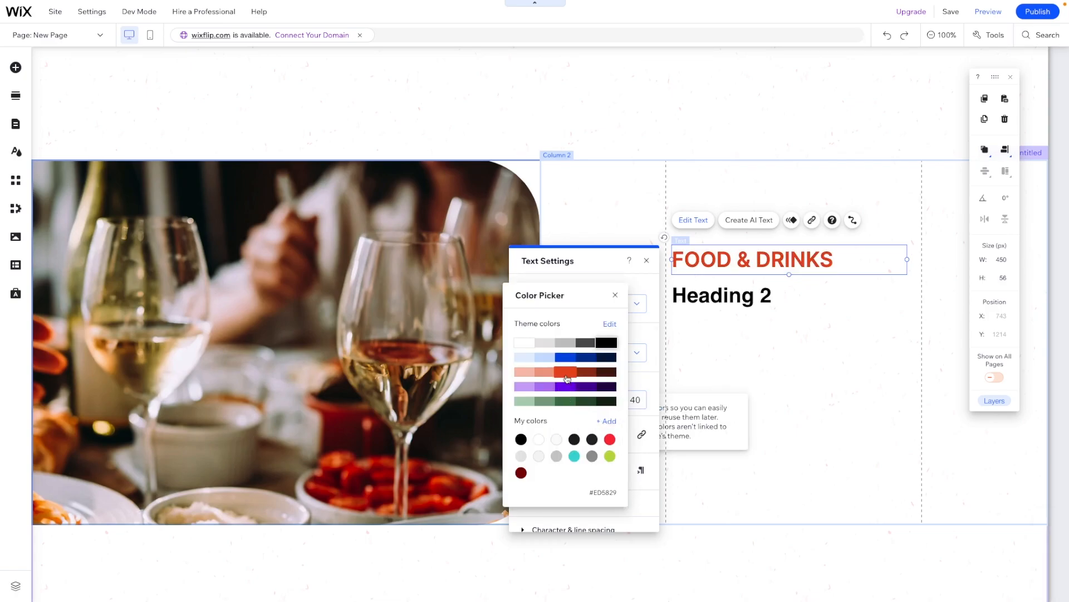
pyautogui.click(635, 399)
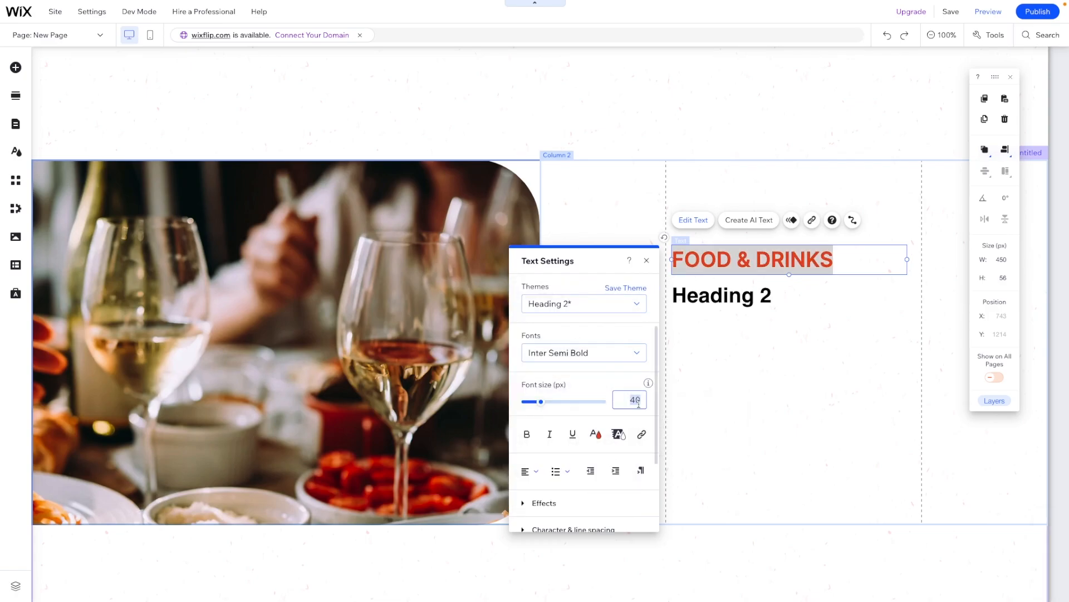
pyautogui.write('16')
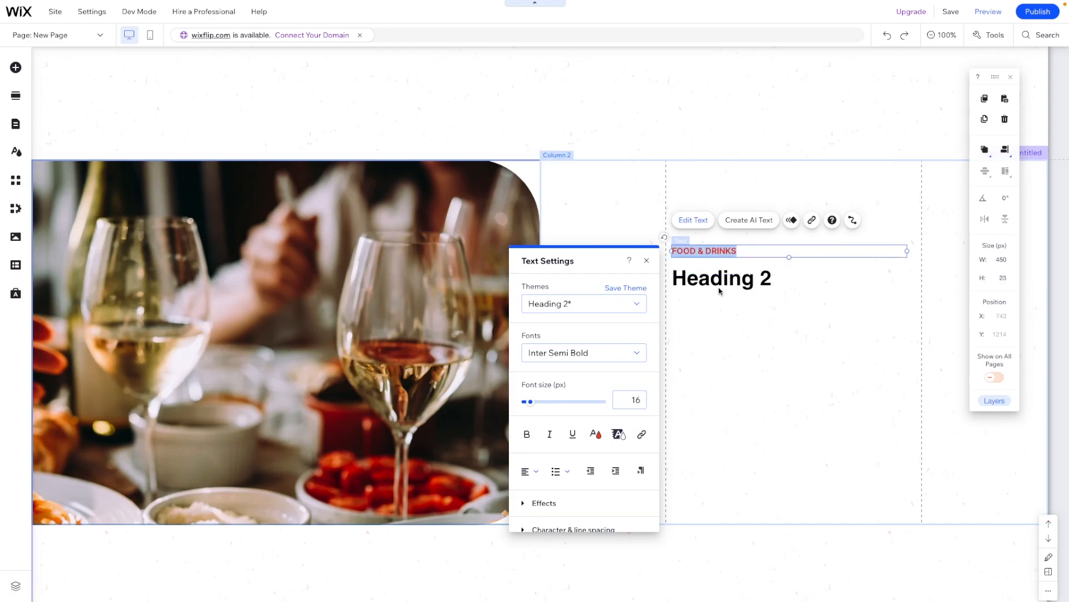
# - Change the lower heading to Inter Semi Bold, reading "Exceptional Italian Dining, Good Wines, and our Relaxed Atmosphere."
pyautogui.click(718, 283)
pyautogui.doubleClick(718, 282)
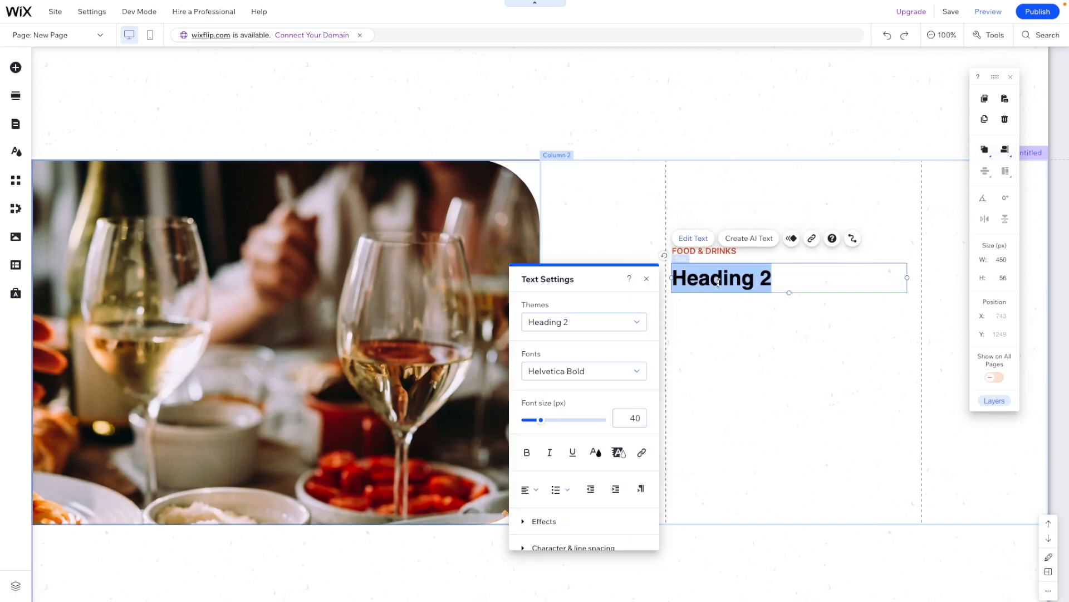
pyautogui.click(586, 373)
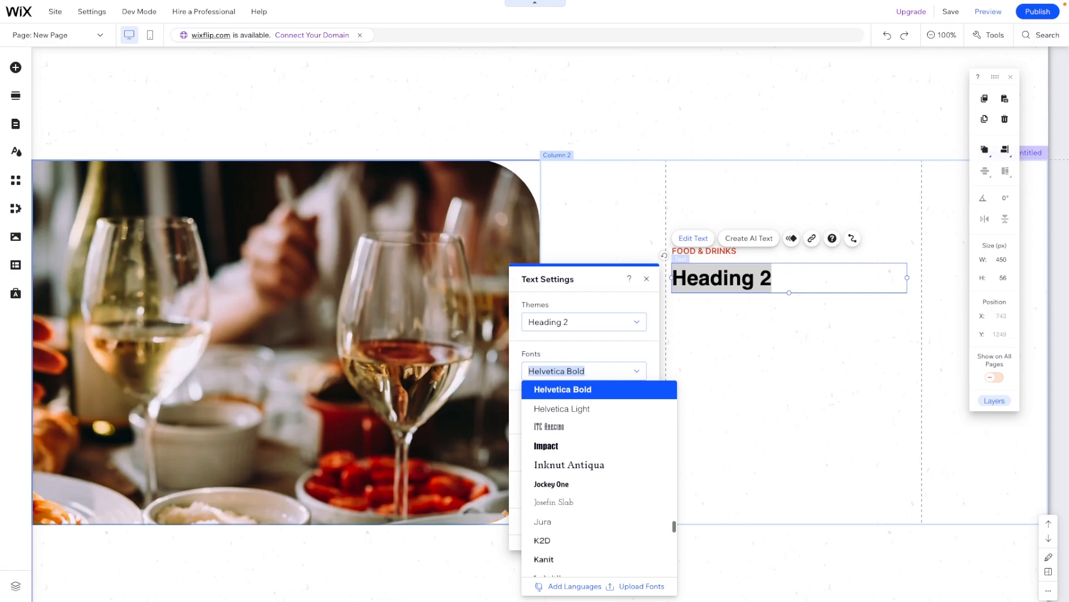
pyautogui.write('Inter Sem')
pyautogui.click(583, 521)
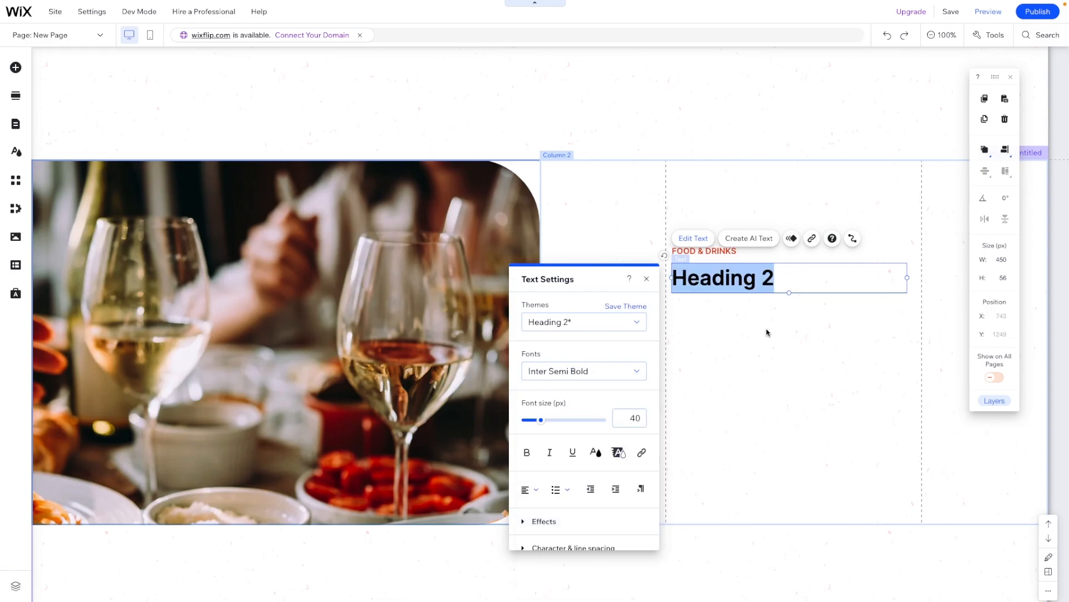
pyautogui.write('Exceptional Italian Dining, Good Wines, and our Relaxed Atmosphere.')
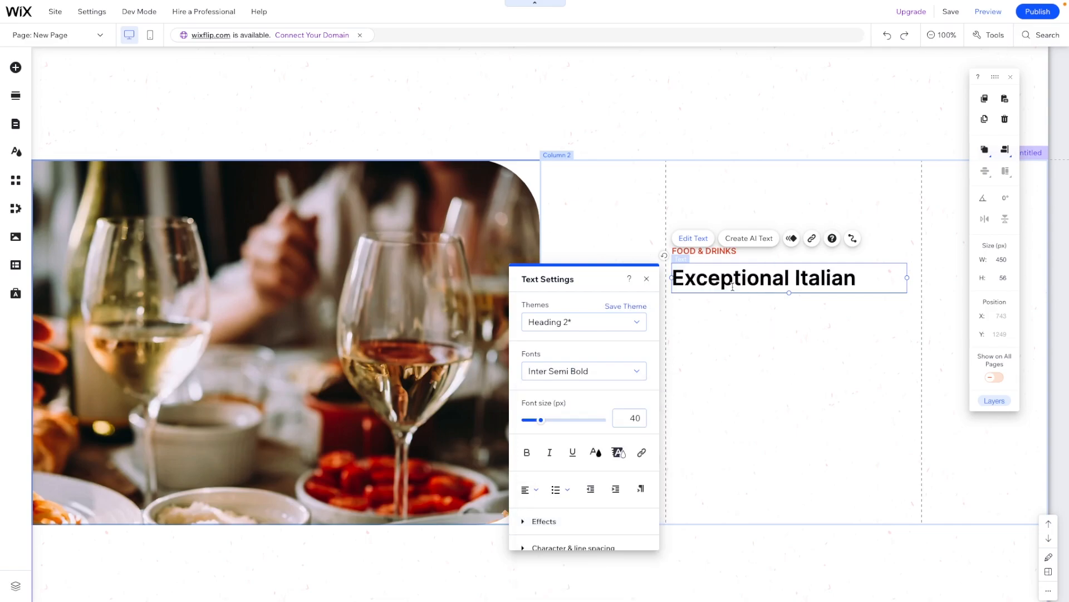
pyautogui.click(805, 438)
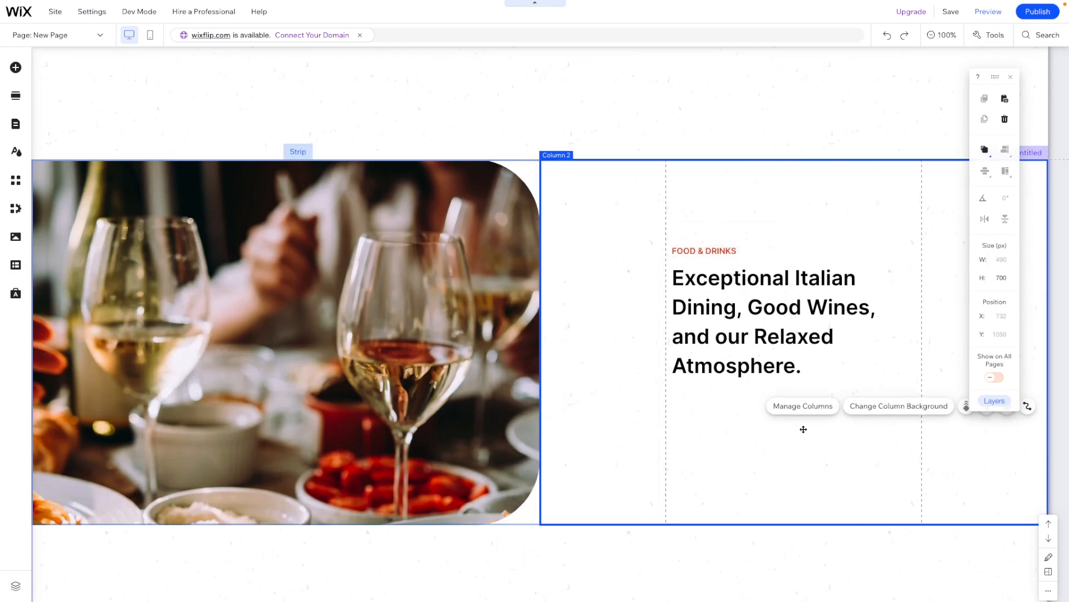
# - Tighten the "Exceptional Italian Dining" heading's custom line spacing to 1.1
pyautogui.doubleClick(750, 343)
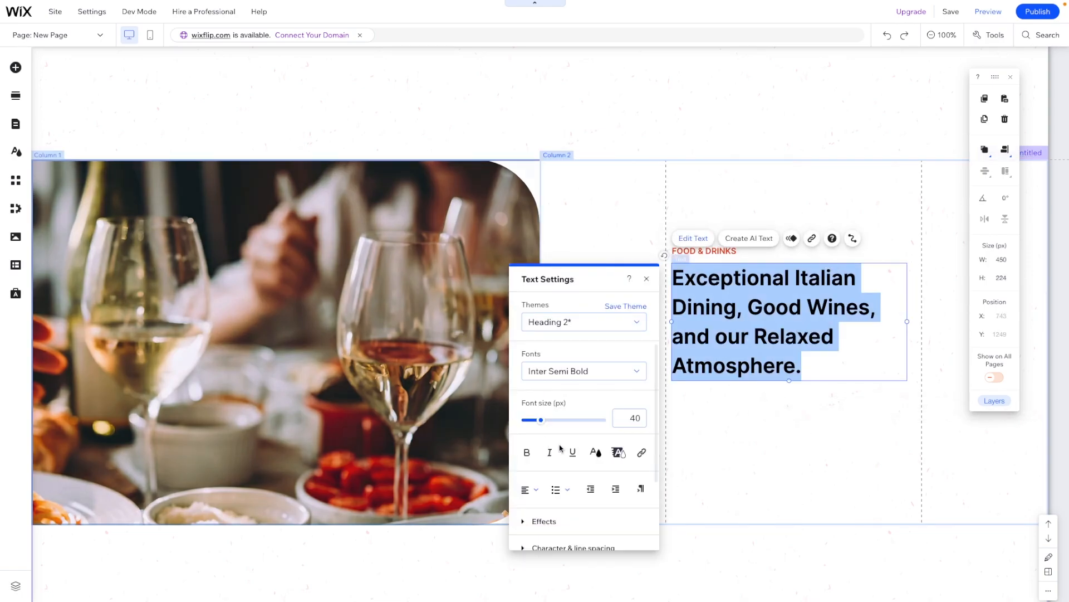
pyautogui.scroll(-2, 553, 480)
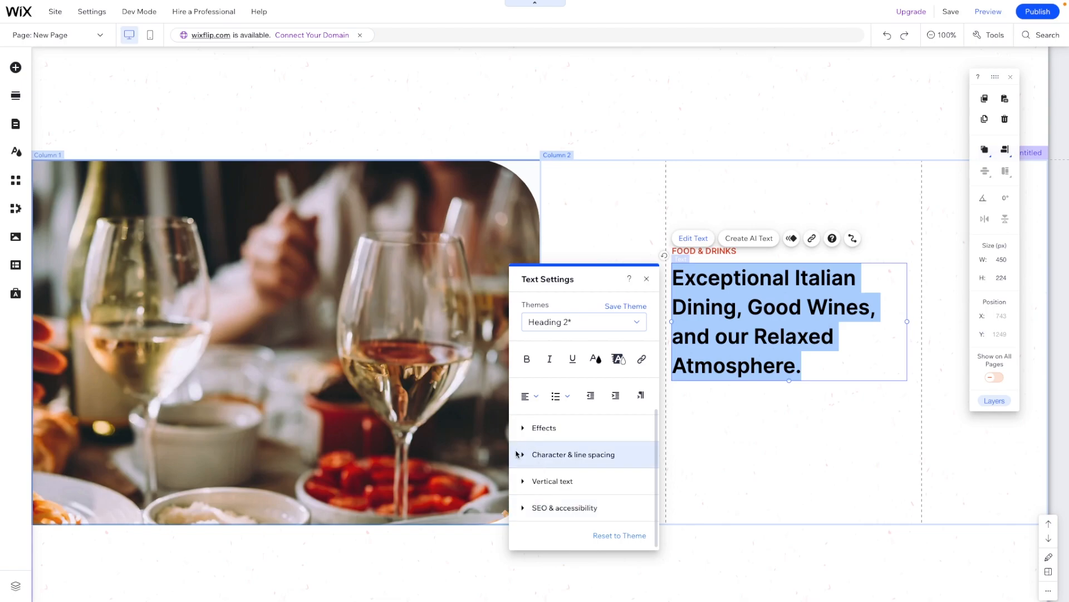
pyautogui.click(557, 454)
pyautogui.moveTo(552, 482); pyautogui.dragTo(544, 482)
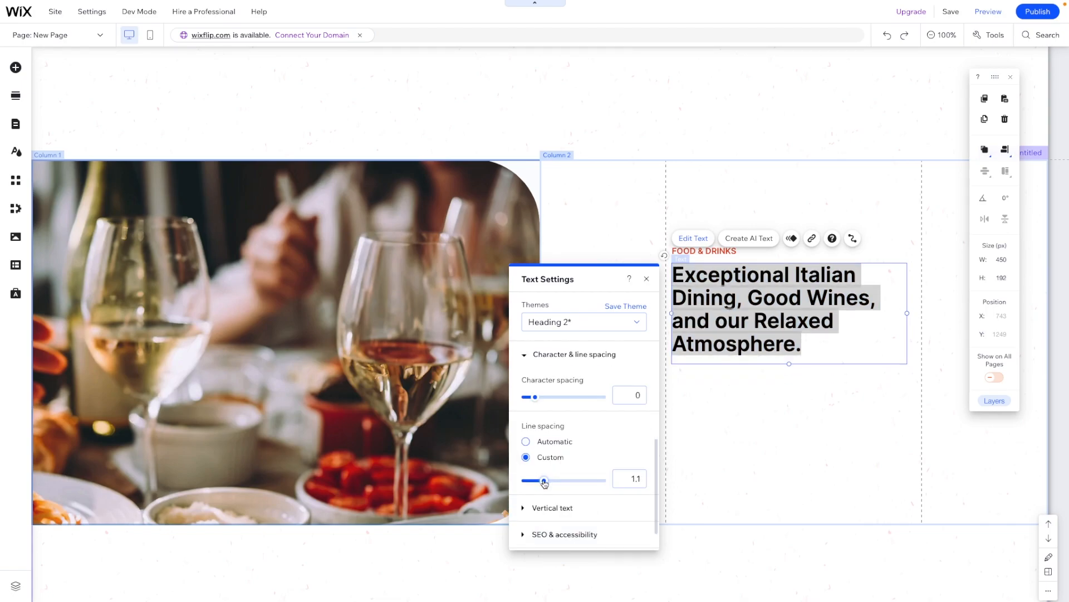
pyautogui.click(830, 430)
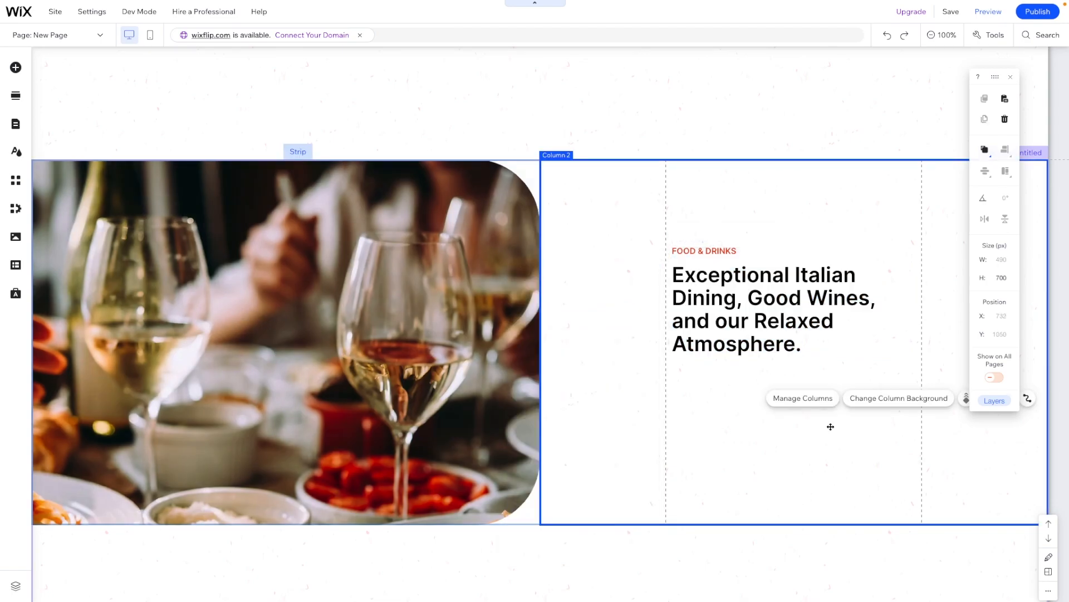
# - Copy the "View menu" text from the hero section into the right column, left-aligned just below the "Exceptional Italian Dining" heading
pyautogui.scroll(6, 830, 429)
pyautogui.click(604, 335)
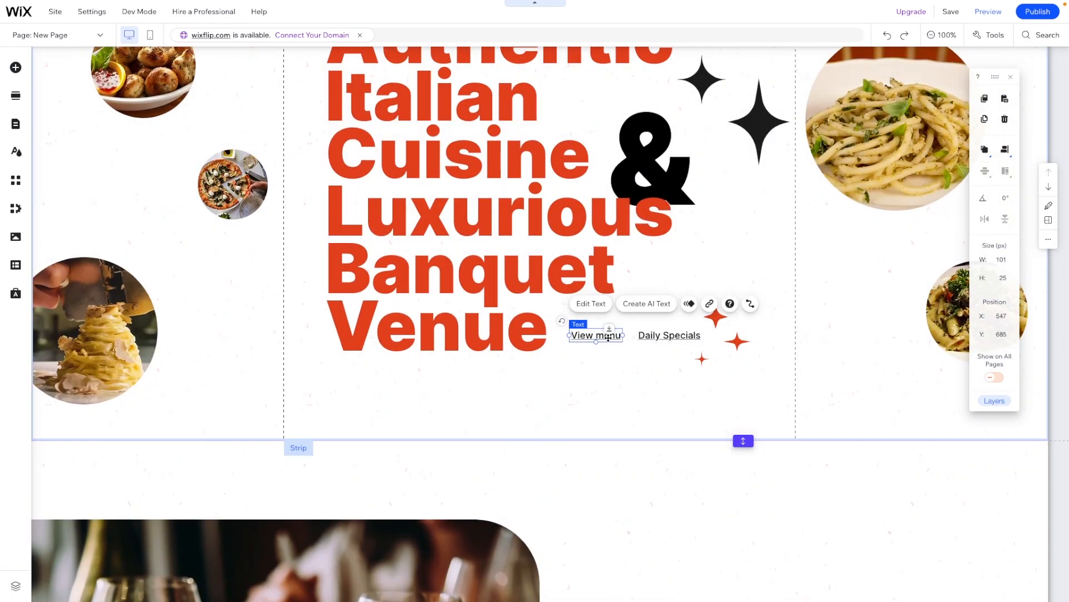
pyautogui.scroll(-5, 608, 337)
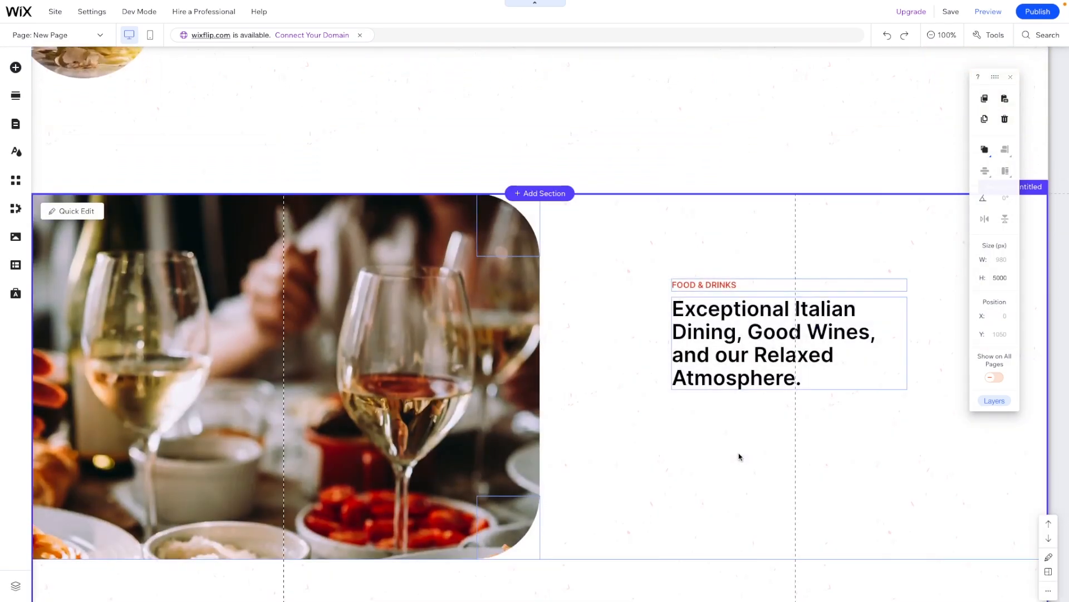
pyautogui.click(724, 425)
pyautogui.rightClick(724, 425)
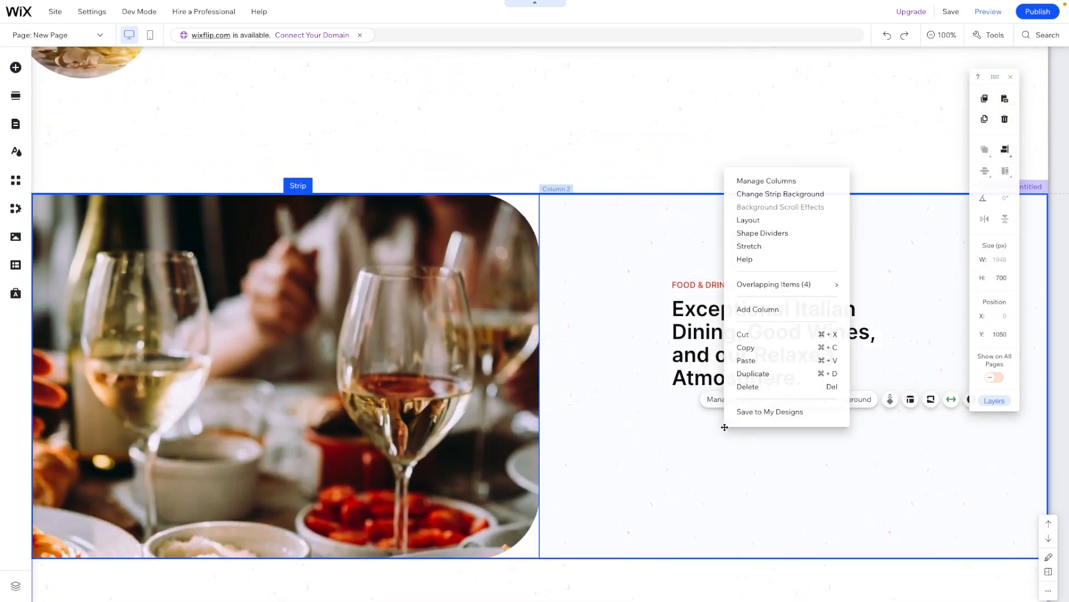
pyautogui.click(759, 363)
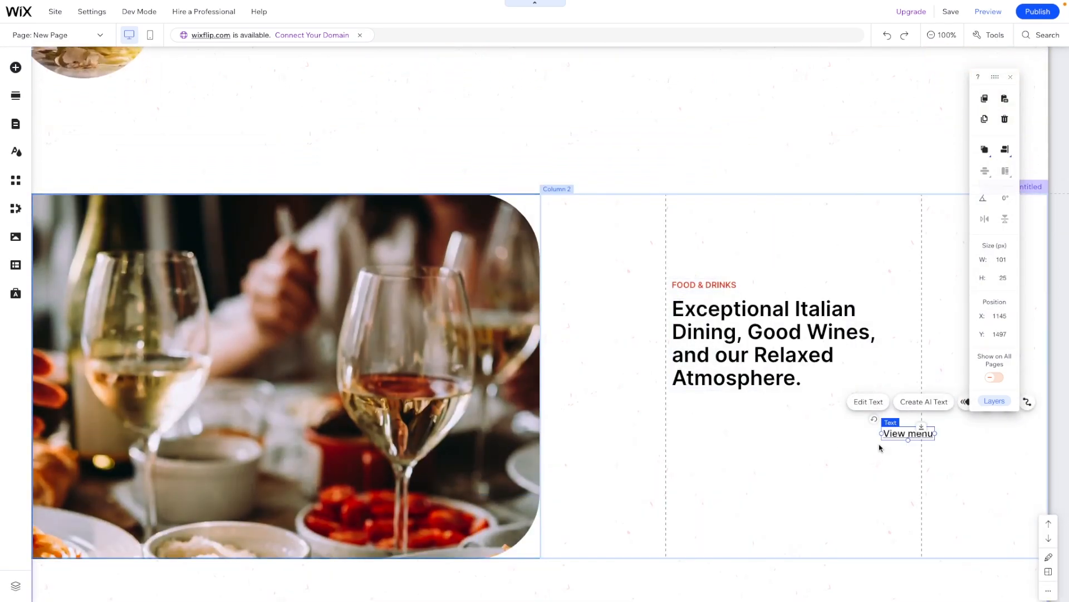
pyautogui.moveTo(890, 434); pyautogui.dragTo(682, 408)
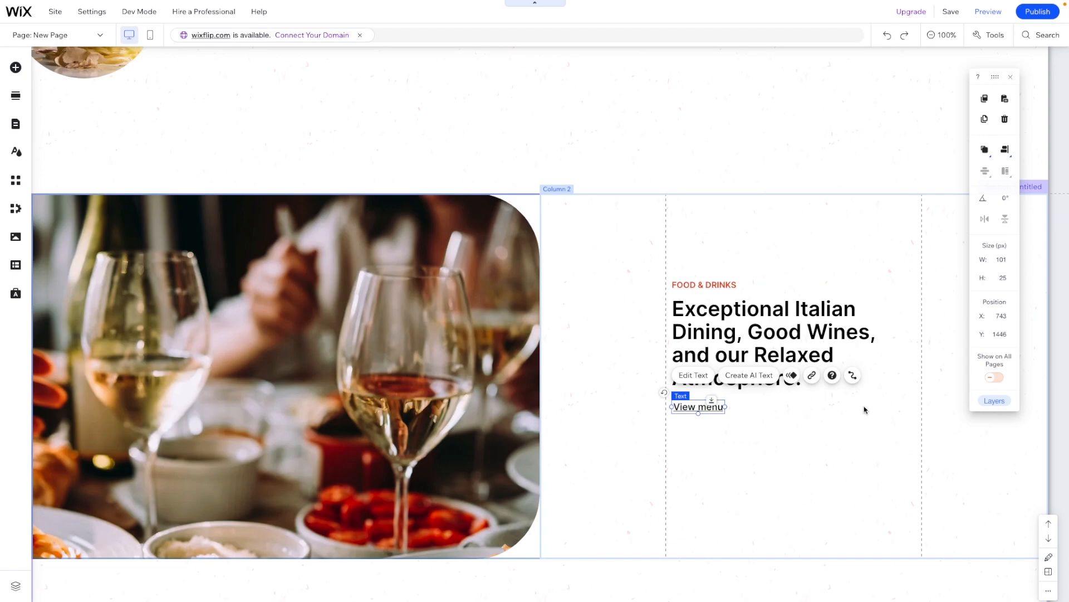
# - Copy the black stars vector art from the hero section into the Food & Drinks column, shrunk to about 96 × 94 px beside View menu
pyautogui.scroll(7, 864, 410)
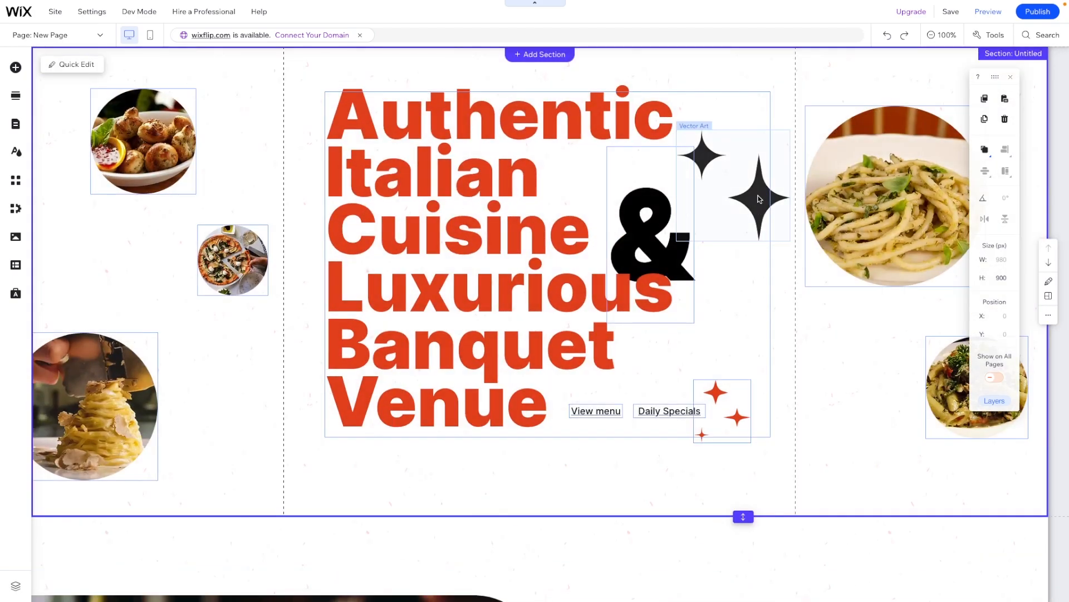
pyautogui.click(758, 195)
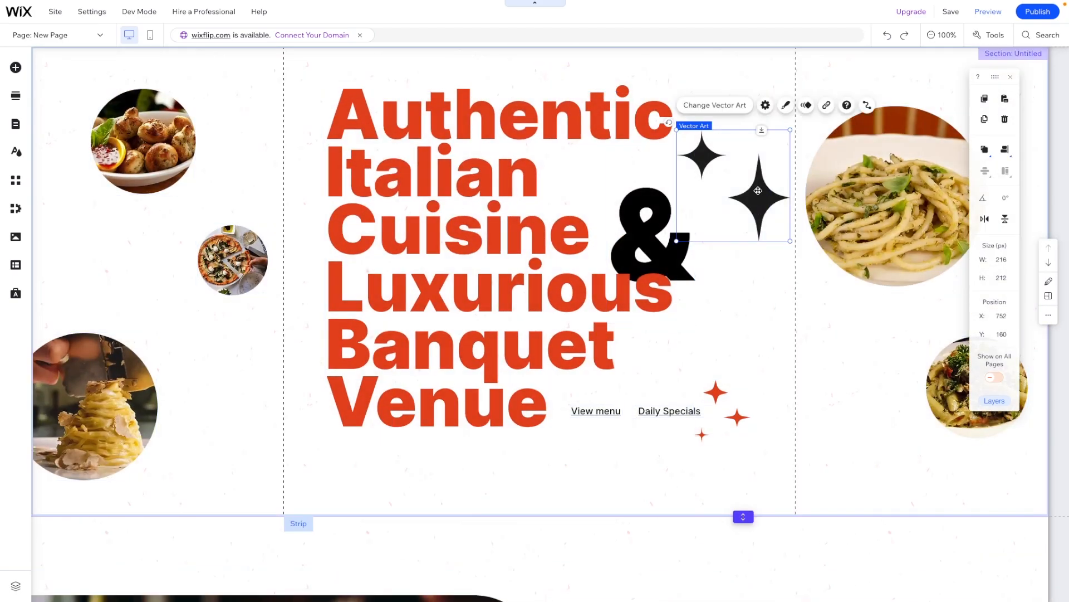
pyautogui.scroll(-10, 758, 276)
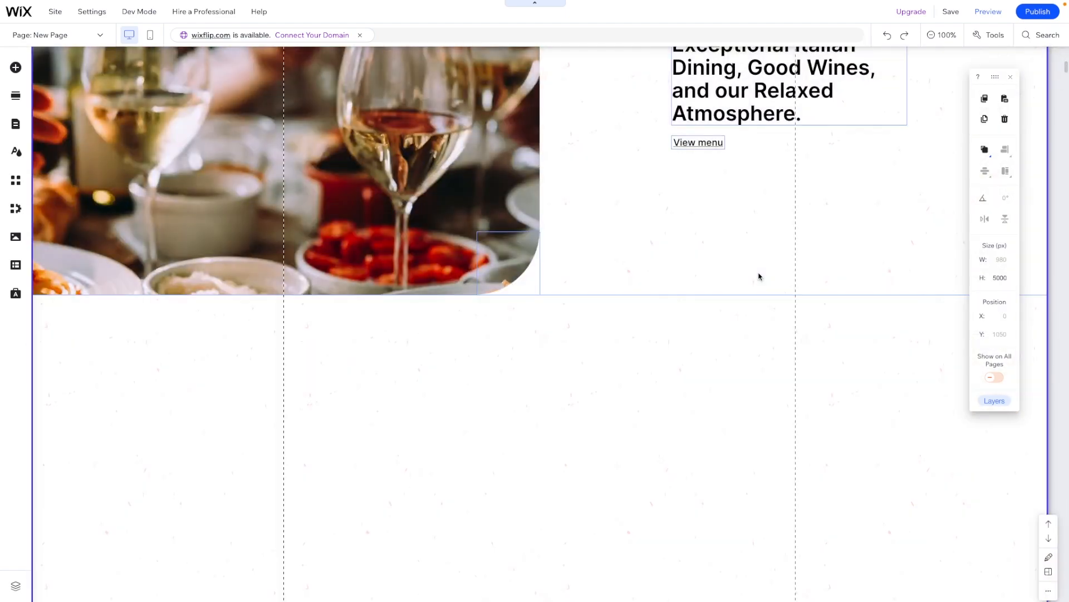
pyautogui.rightClick(759, 275)
pyautogui.click(790, 208)
pyautogui.rightClick(791, 210)
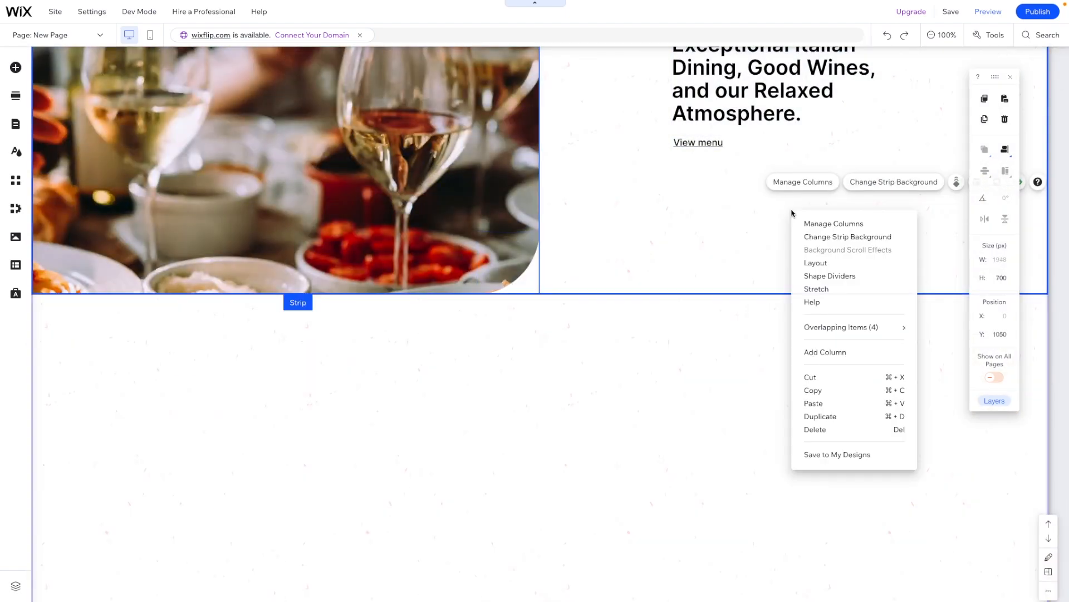
pyautogui.click(715, 210)
pyautogui.rightClick(714, 210)
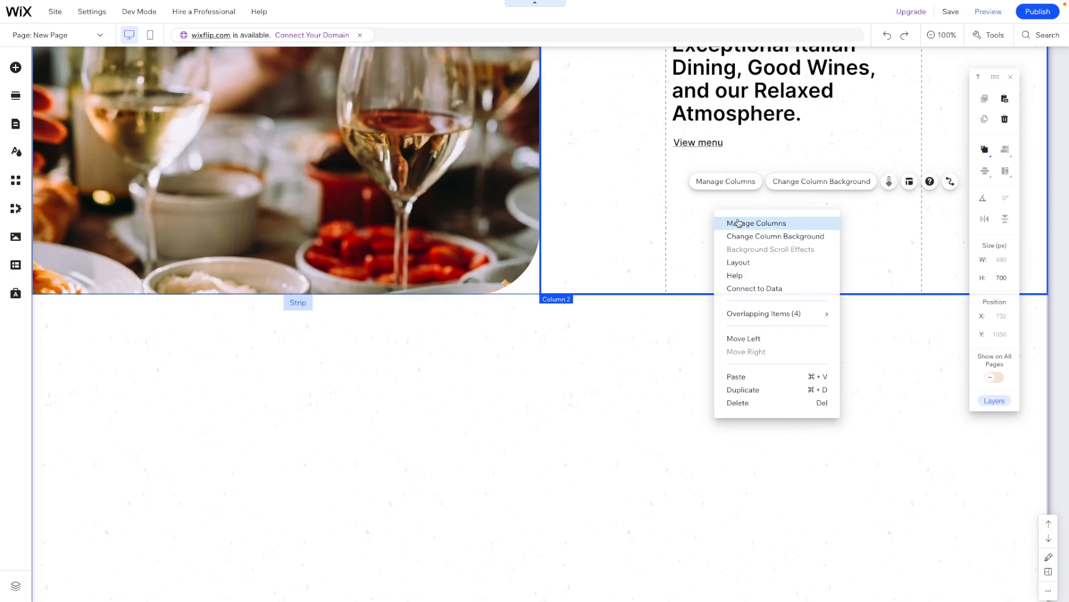
pyautogui.click(780, 376)
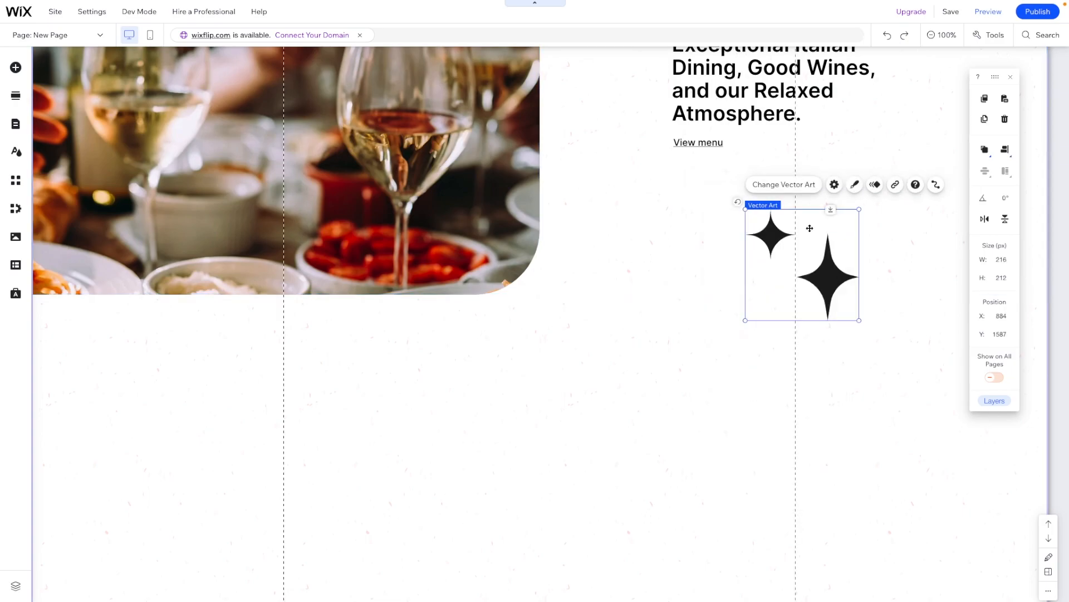
pyautogui.scroll(2, 856, 407)
pyautogui.moveTo(859, 413); pyautogui.dragTo(866, 264)
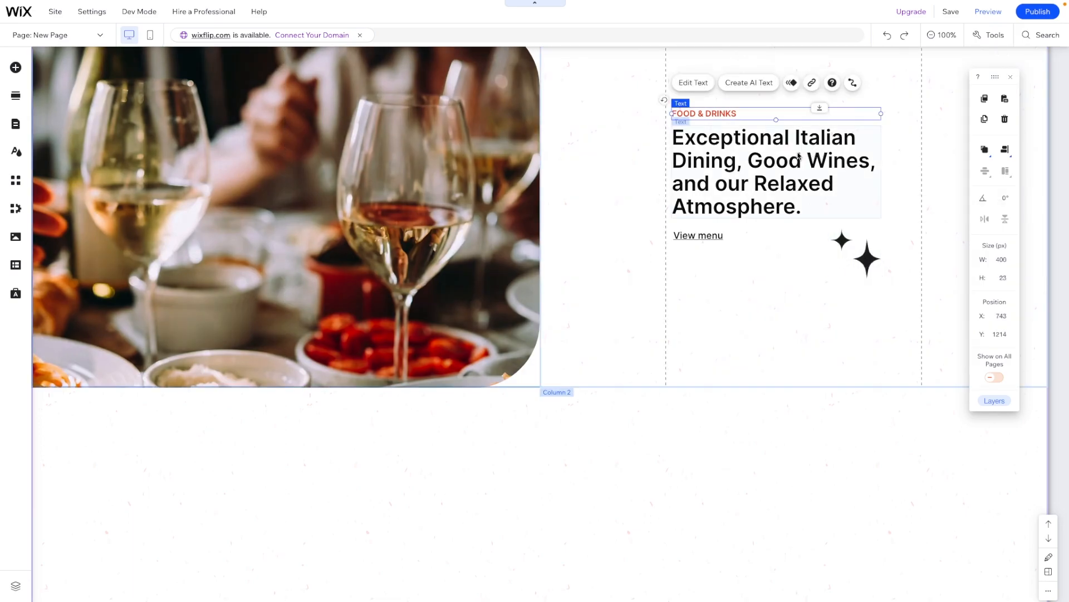
# - Group the Food & Drinks label, heading and View menu link, centre the group both ways in the column, and place the stars just below the heading's end
pyautogui.keyDown('shift'); pyautogui.click(724, 206); pyautogui.keyUp('shift')
pyautogui.keyDown('shift'); pyautogui.click(692, 238); pyautogui.keyUp('shift')
pyautogui.click(705, 90)
pyautogui.click(1005, 149)
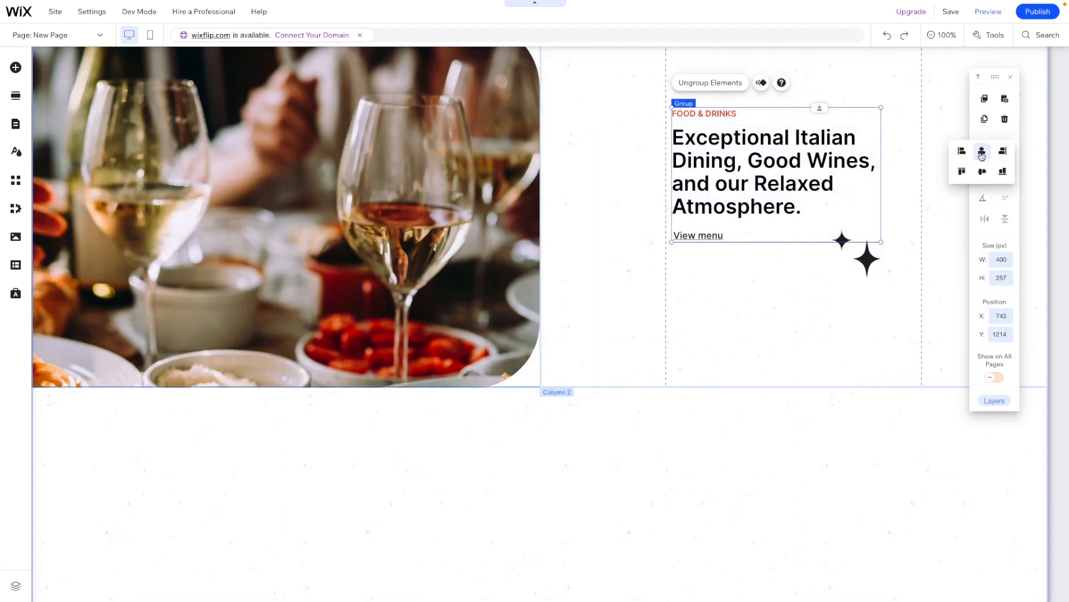
pyautogui.click(982, 173)
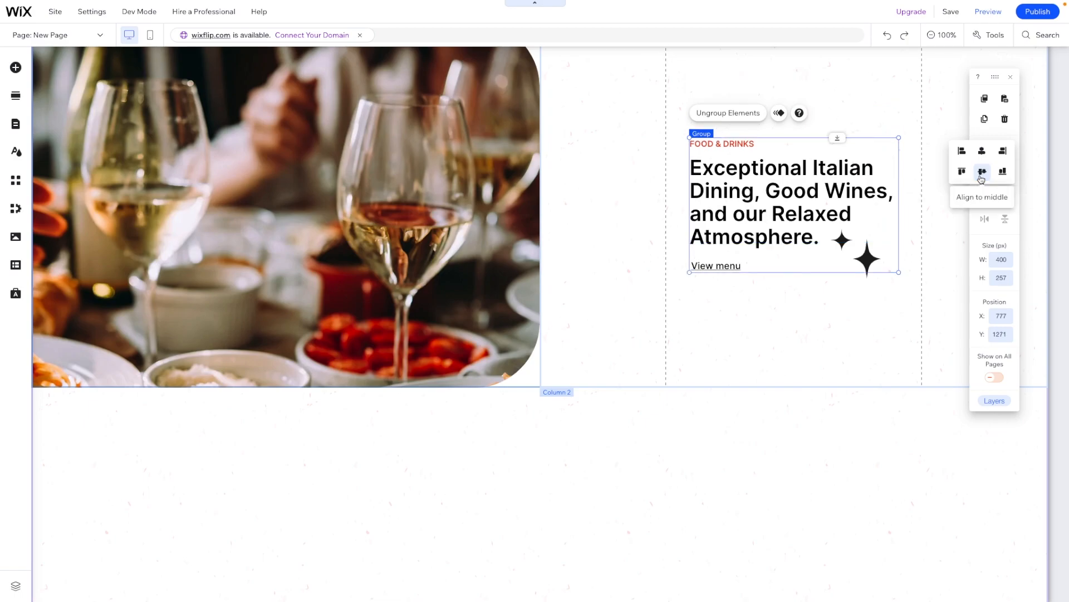
pyautogui.click(862, 263)
pyautogui.moveTo(862, 263); pyautogui.dragTo(873, 300)
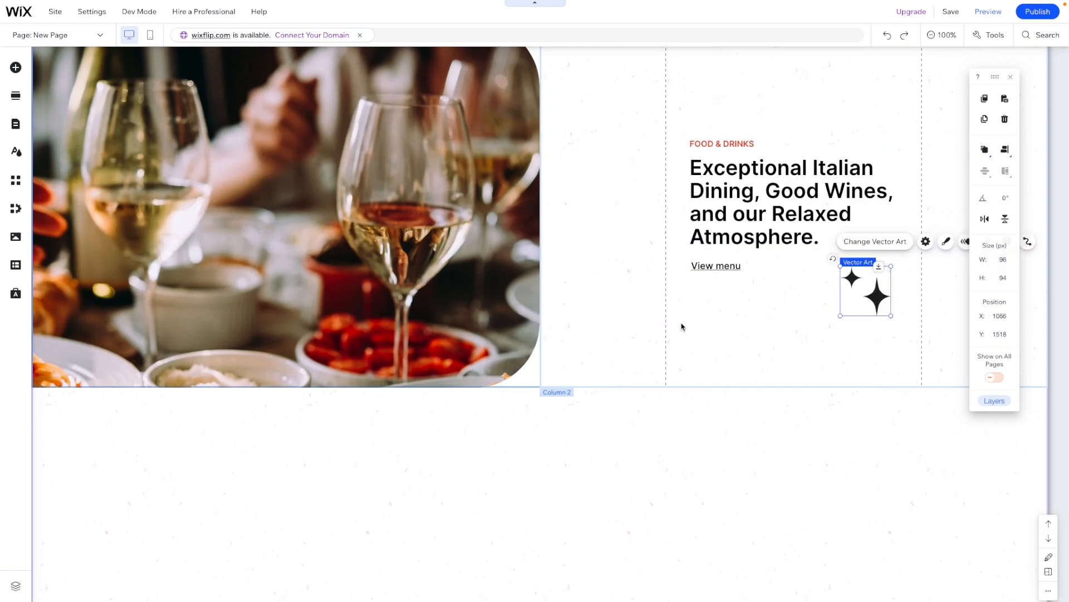
# - Duplicate the entire Food & Drinks section containing the wine glasses photo and the grouped text
pyautogui.scroll(3, 682, 327)
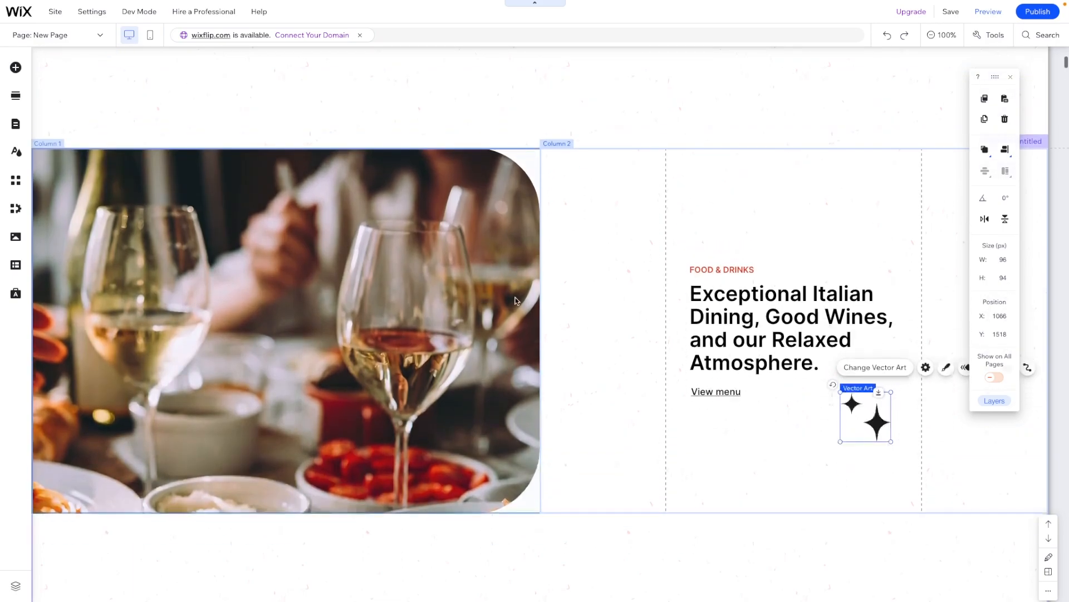
pyautogui.click(641, 217)
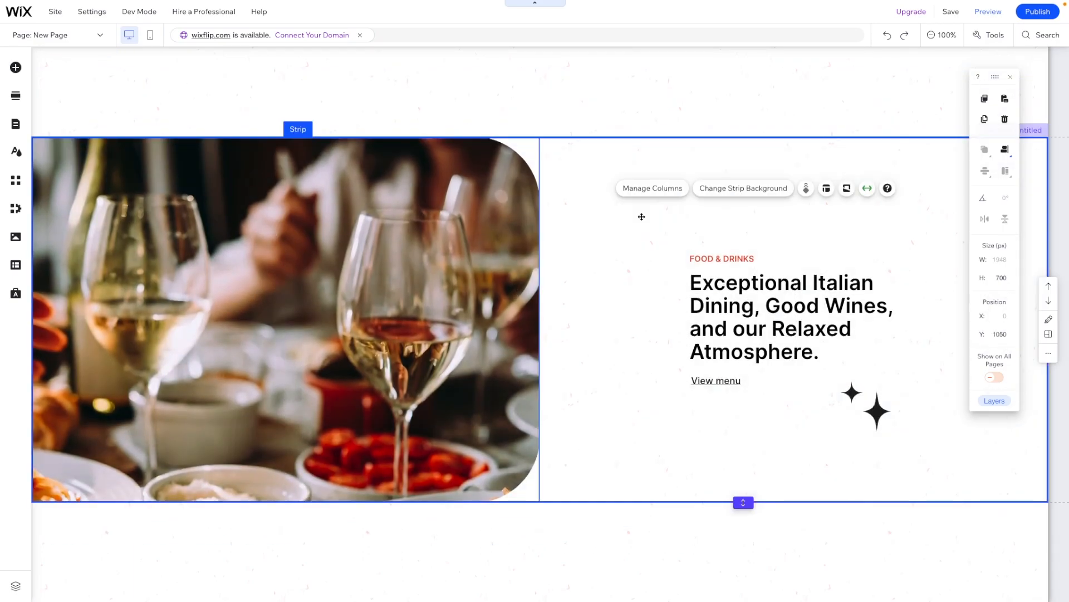
pyautogui.click(641, 217)
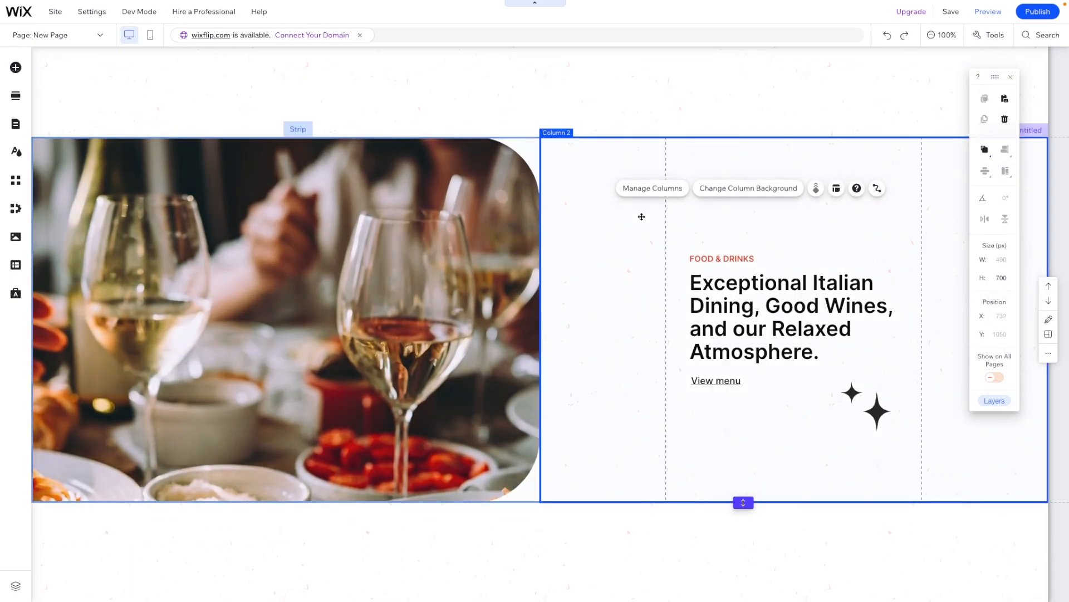
pyautogui.click(554, 92)
pyautogui.click(600, 195)
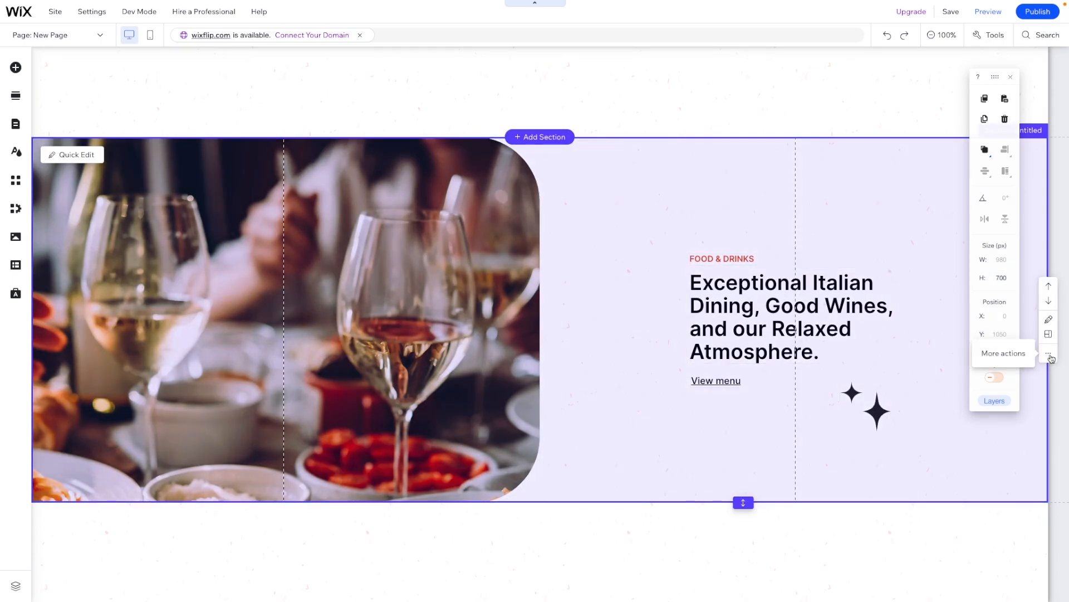
pyautogui.click(1049, 355)
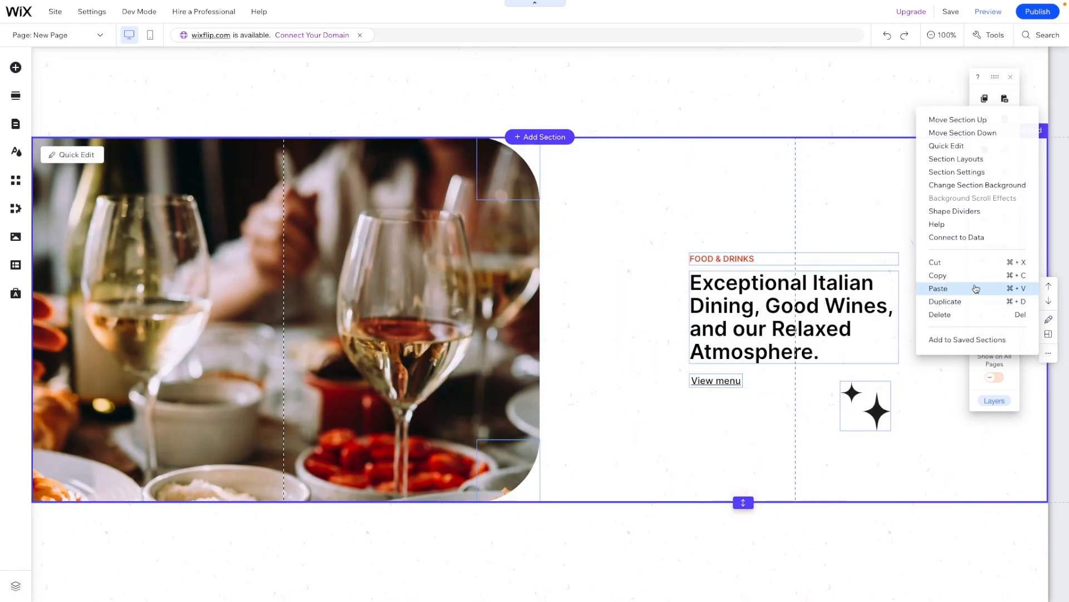
pyautogui.click(971, 304)
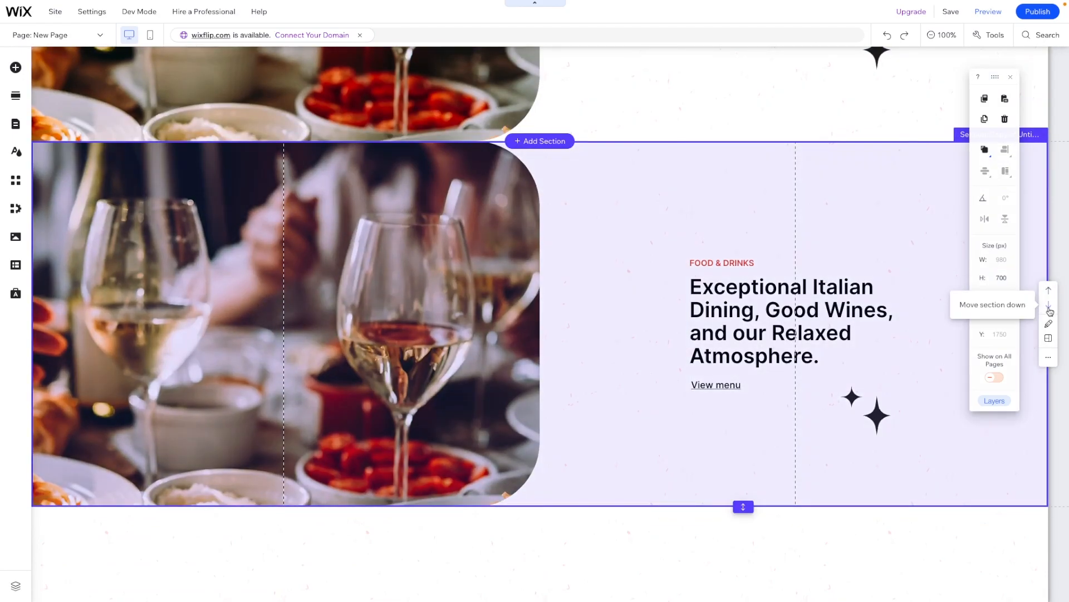
# - Move the duplicated section below the blank 150 px spacer section and paste a copy of that spacer beneath it
pyautogui.click(1049, 305)
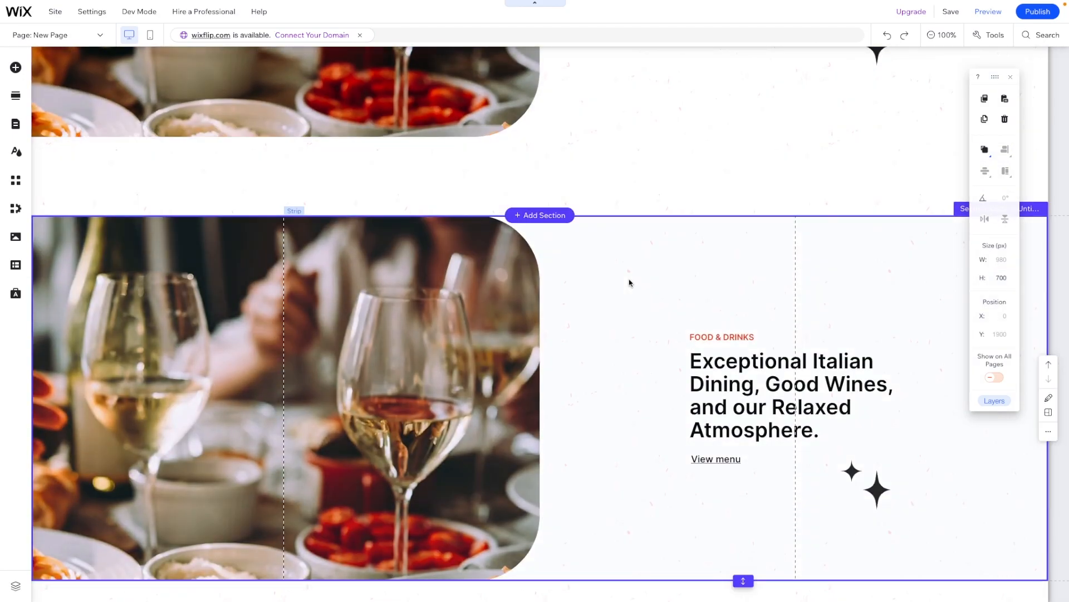
pyautogui.click(529, 169)
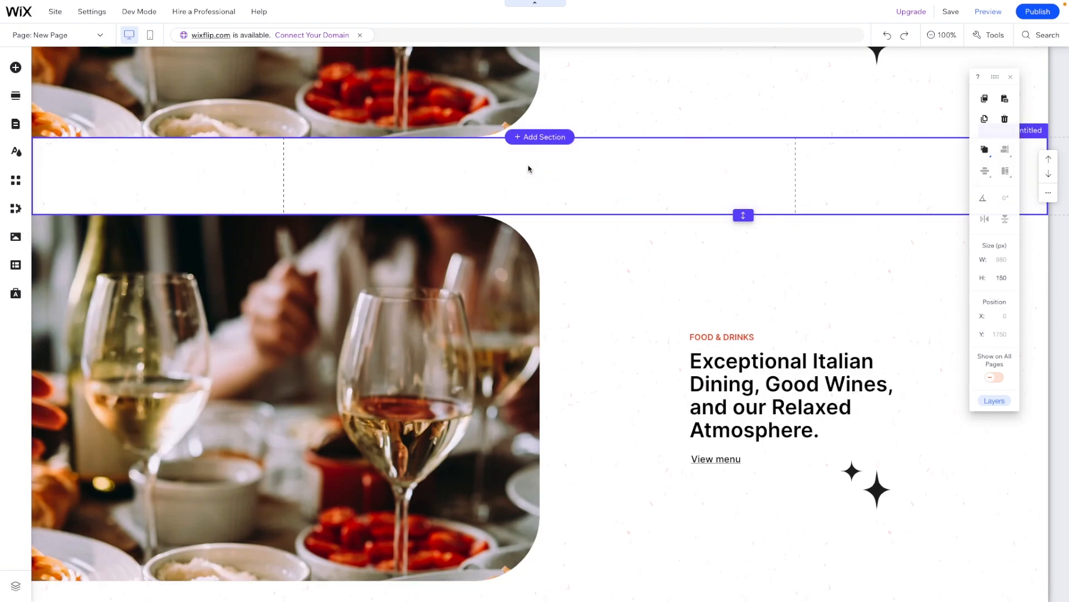
pyautogui.press('super+v')
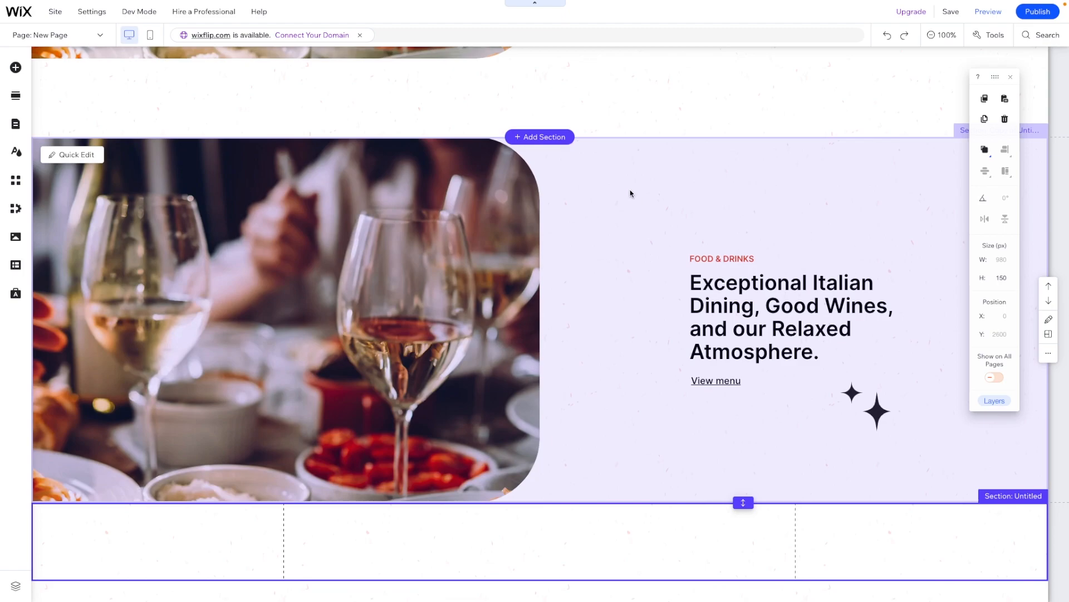
# - Swap the two columns of the duplicated strip so the text comes first and the photo second
pyautogui.click(631, 194)
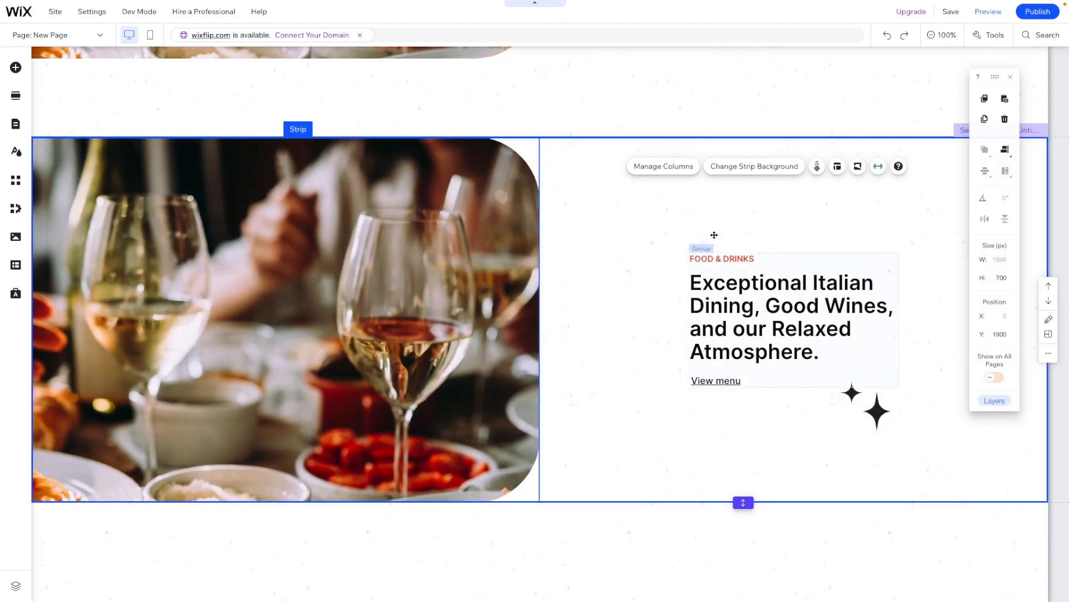
pyautogui.click(662, 167)
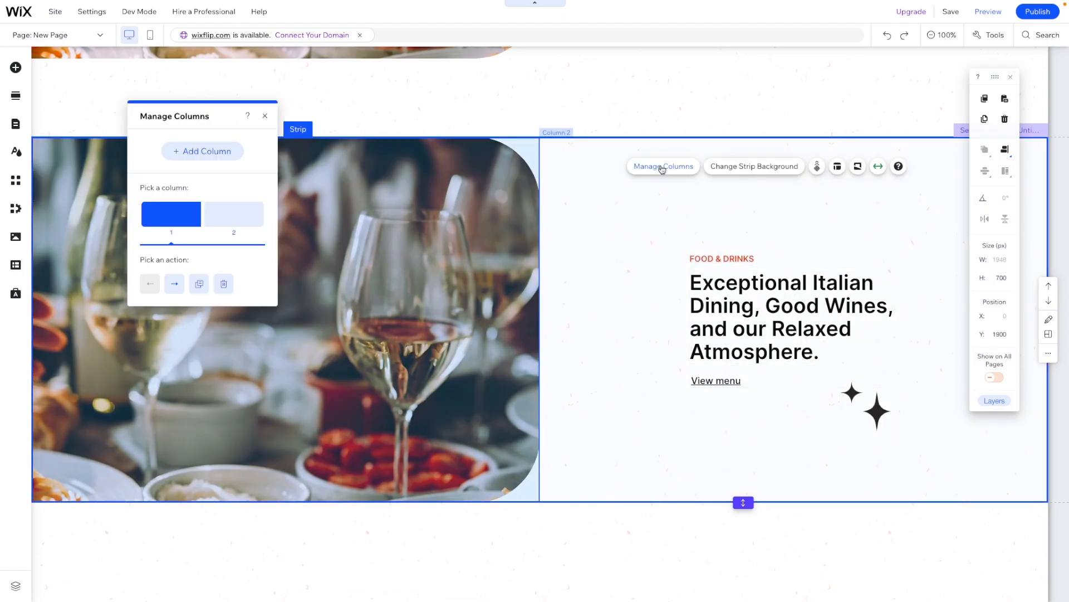
pyautogui.click(174, 283)
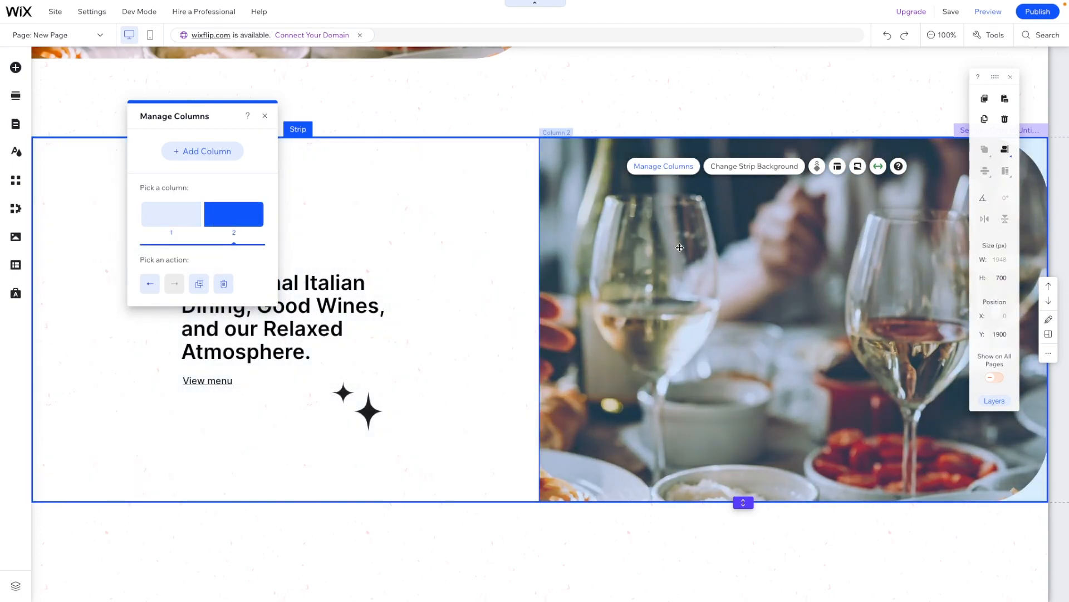
pyautogui.click(239, 204)
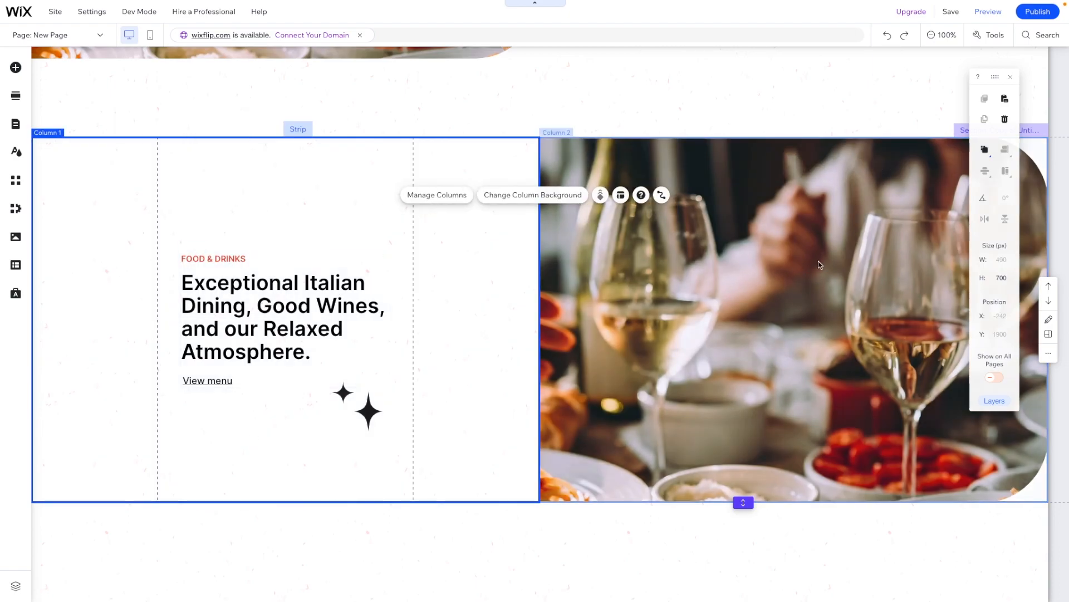
# - Replace the photo column's background in the duplicated strip with the image of the chef working under kitchen lamps
pyautogui.click(792, 255)
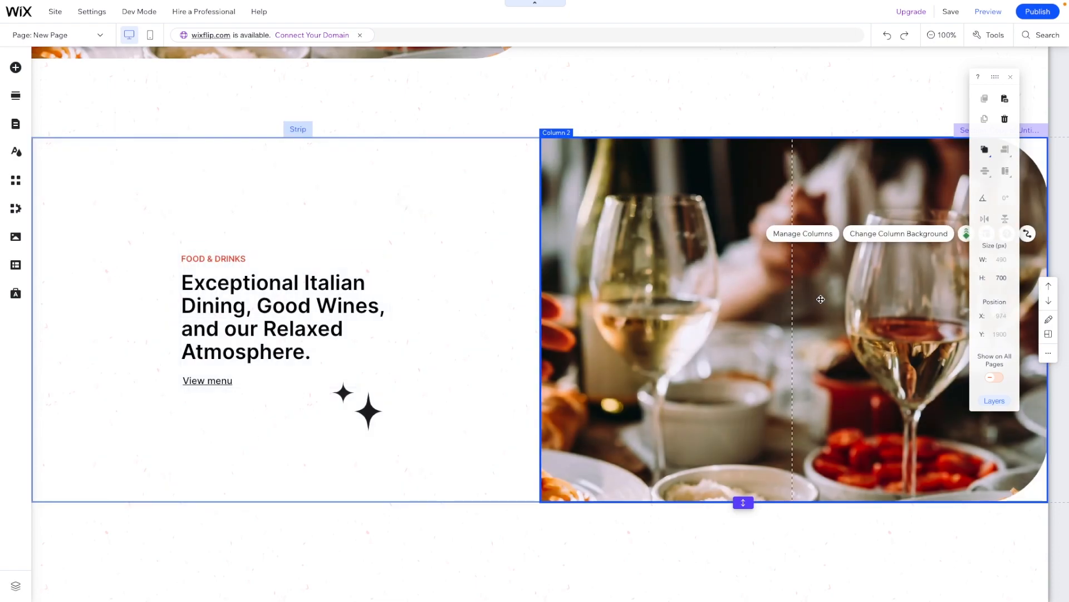
pyautogui.click(864, 272)
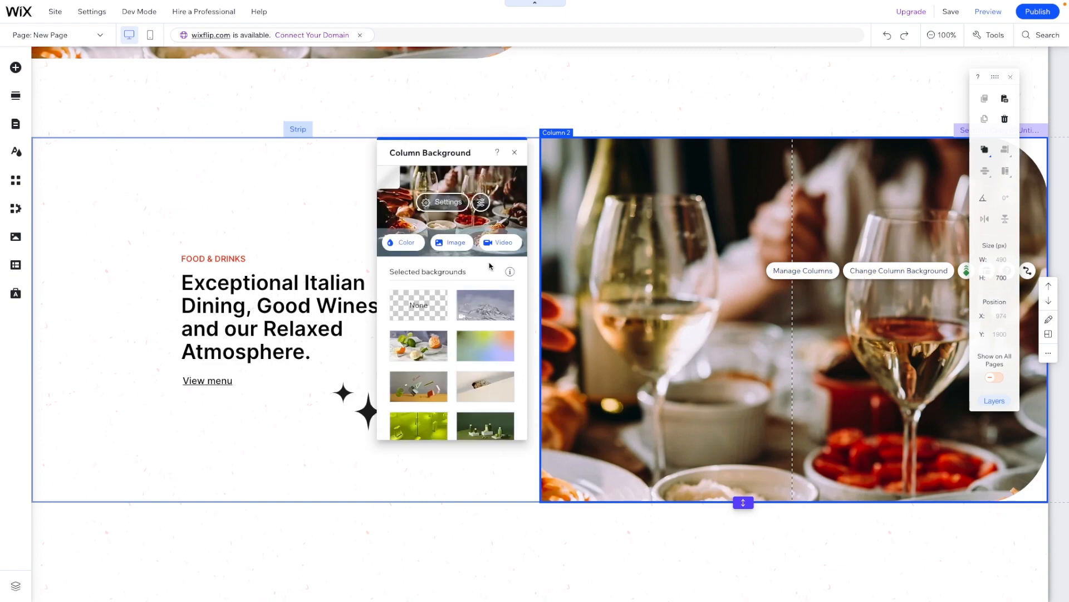
pyautogui.click(450, 243)
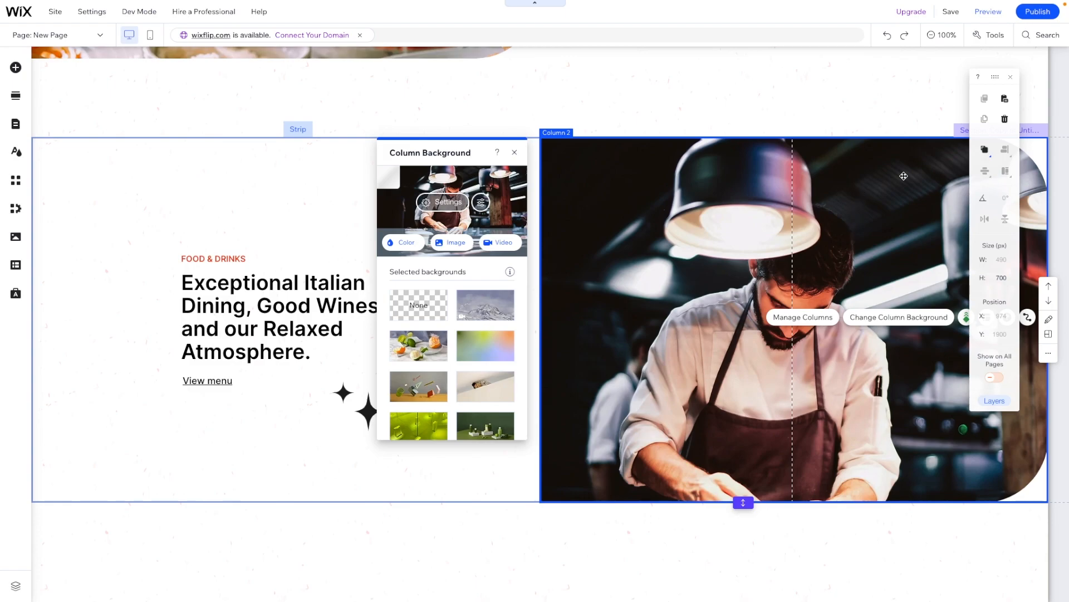
# - Set the chef photo column's layout to align its content to the left
pyautogui.click(789, 193)
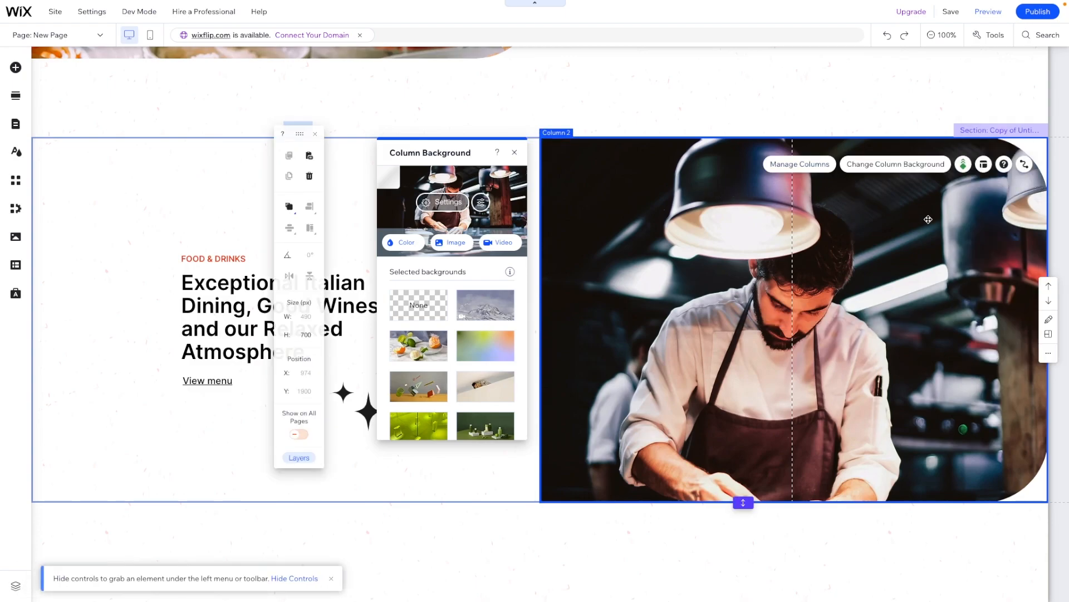
pyautogui.click(983, 164)
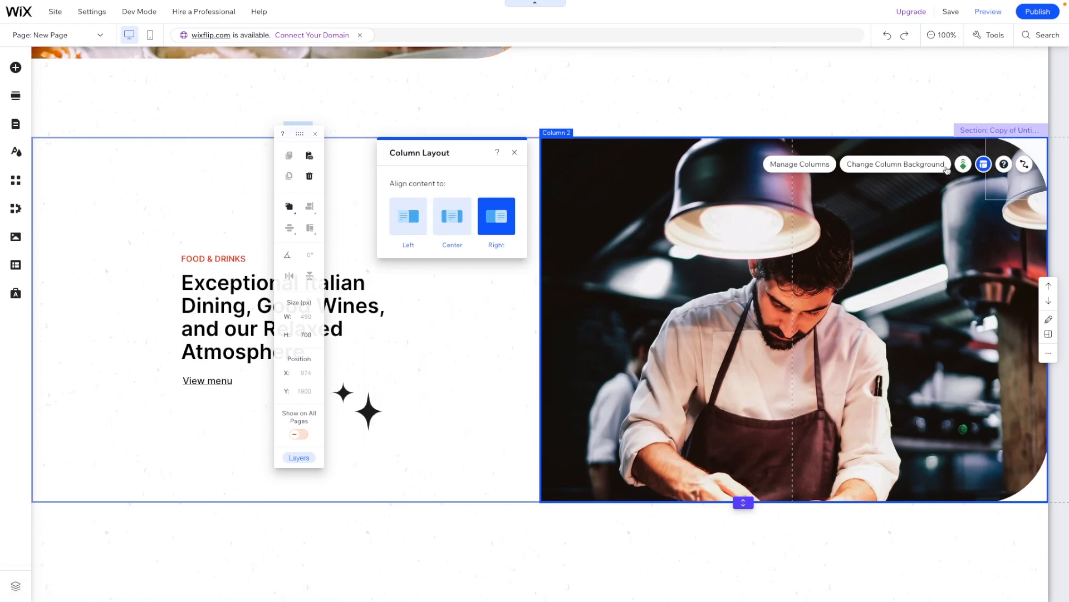
pyautogui.click(414, 223)
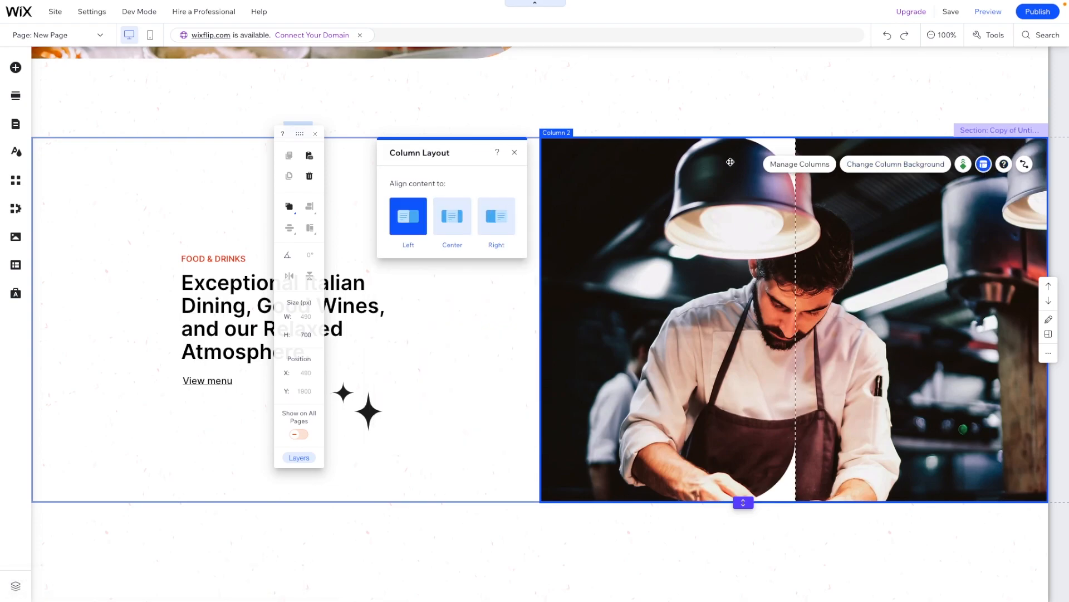
# - Rotate the upper white corner shape to 0° and align it to the left and top edges of the chef photo column
pyautogui.moveTo(790, 146); pyautogui.dragTo(627, 246)
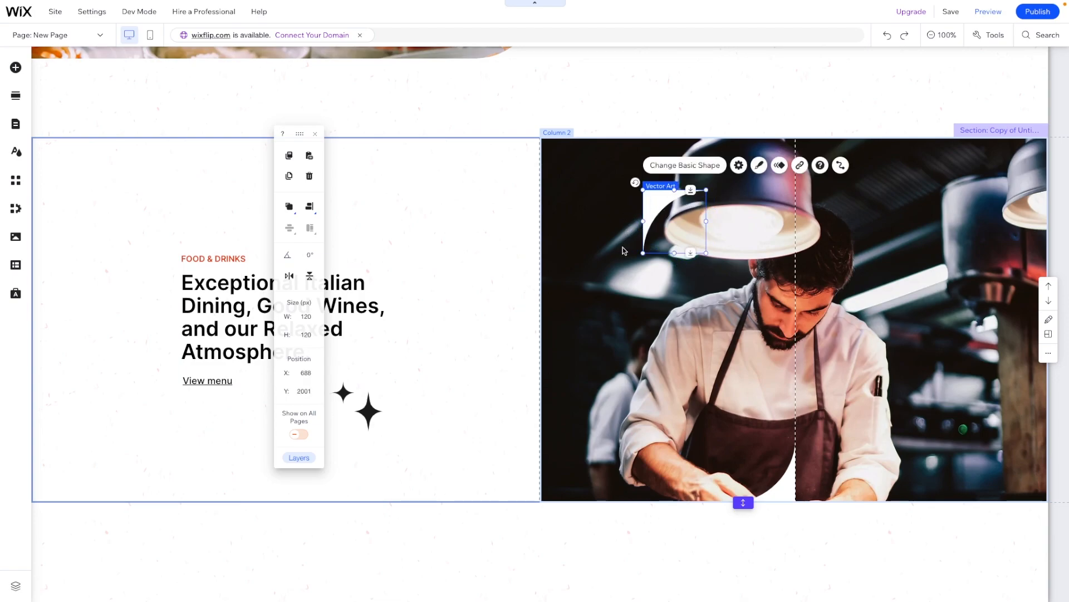
pyautogui.click(309, 206)
pyautogui.click(266, 207)
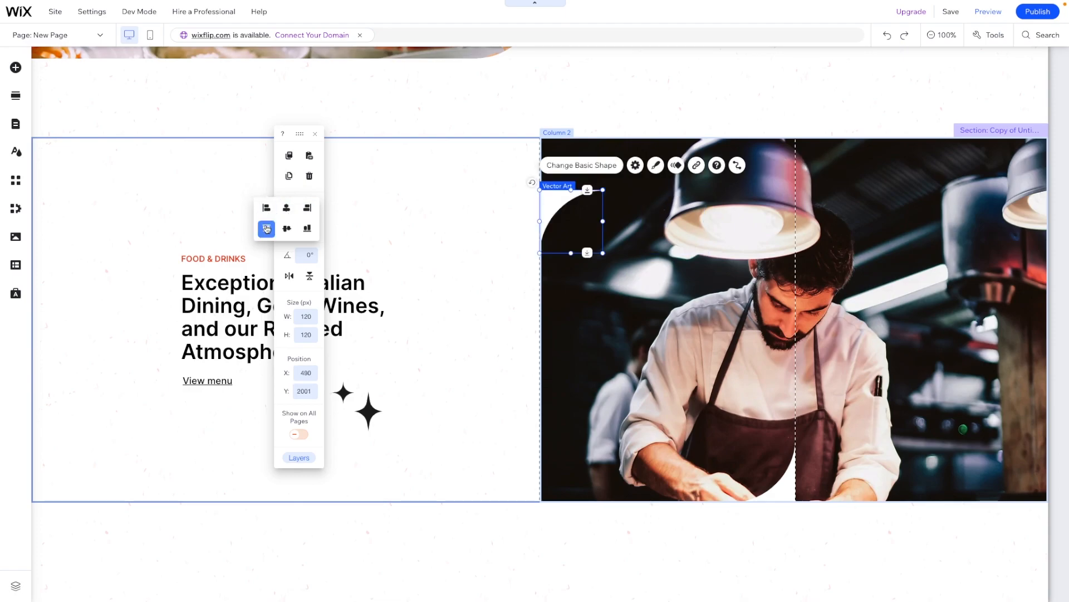
pyautogui.click(267, 228)
# - Rotate the lower white corner shape to 270° and align it to the left and bottom edges of the chef photo column
pyautogui.click(782, 482)
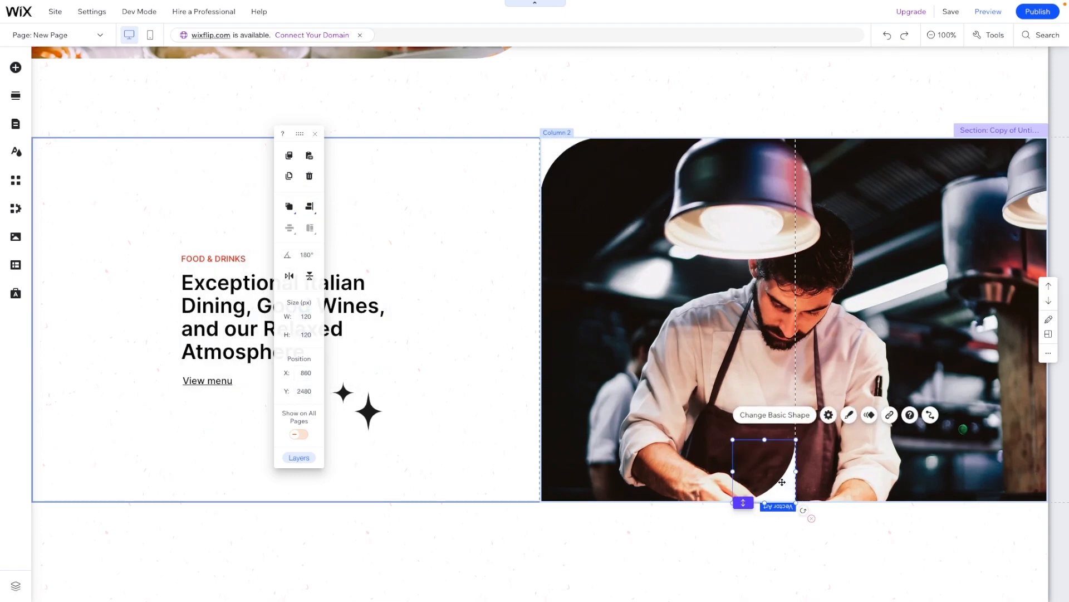
pyautogui.moveTo(765, 472); pyautogui.dragTo(690, 381)
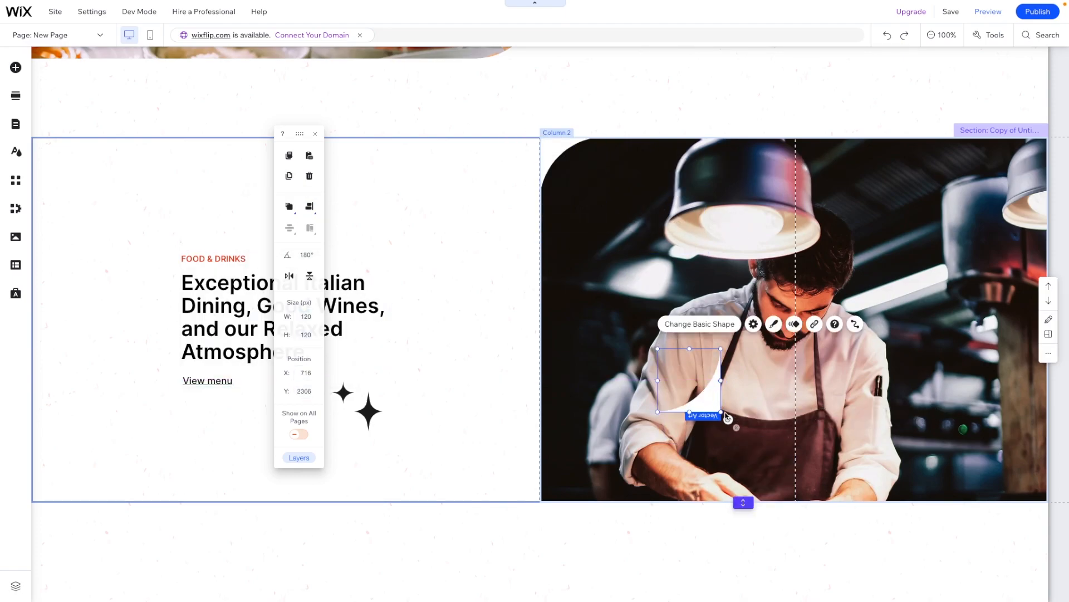
pyautogui.moveTo(728, 419); pyautogui.dragTo(735, 440)
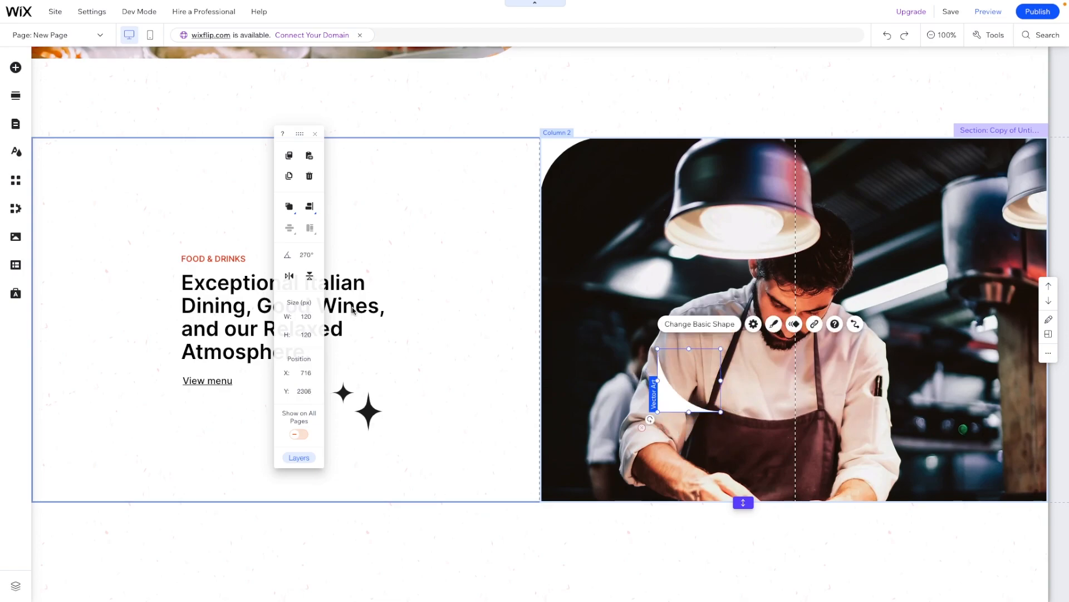
pyautogui.click(309, 206)
pyautogui.click(307, 228)
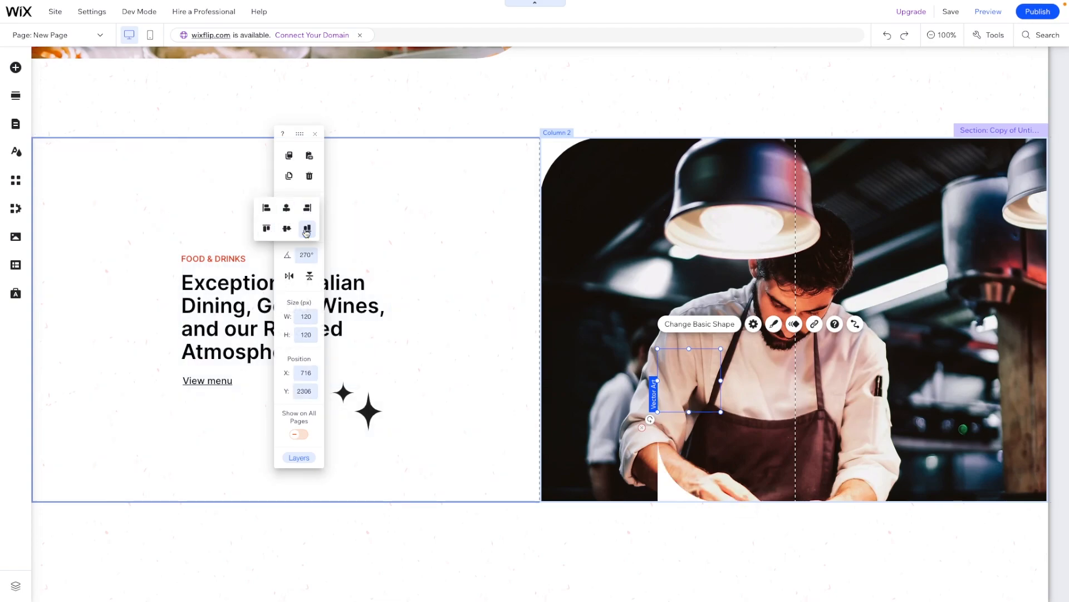
pyautogui.click(265, 214)
pyautogui.click(516, 299)
# - Center the "Celebrate with us" text group vertically in its column and delete the black star art beside it
pyautogui.moveTo(301, 135); pyautogui.dragTo(974, 179)
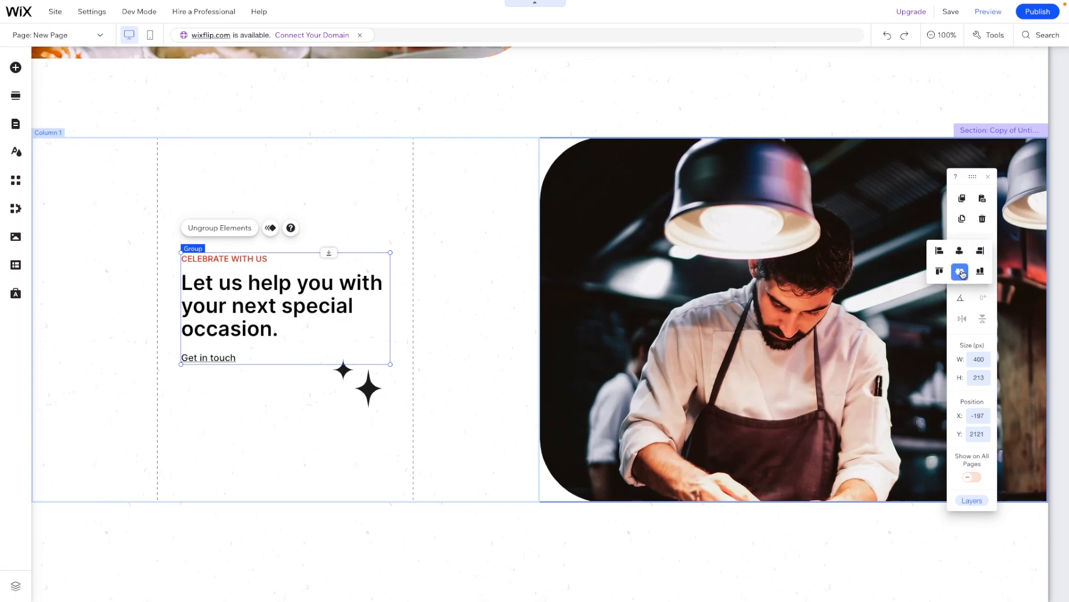
pyautogui.click(963, 271)
pyautogui.click(368, 390)
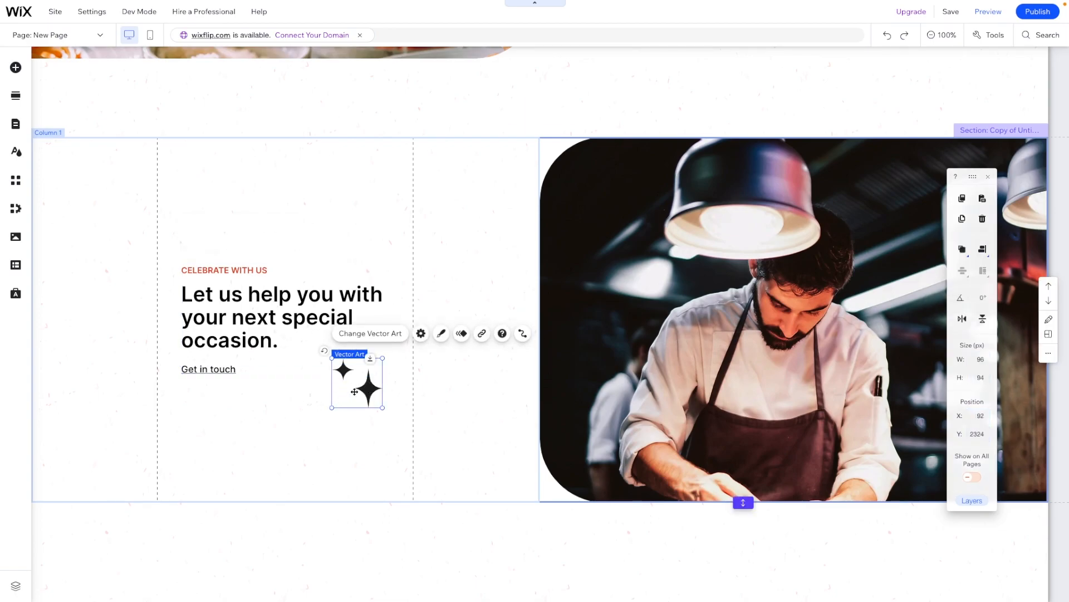
pyautogui.press('Delete')
# - Copy the red three-star art from beside the hero's "Daily Specials" link and paste it into the chef strip's text column
pyautogui.scroll(12, 571, 394)
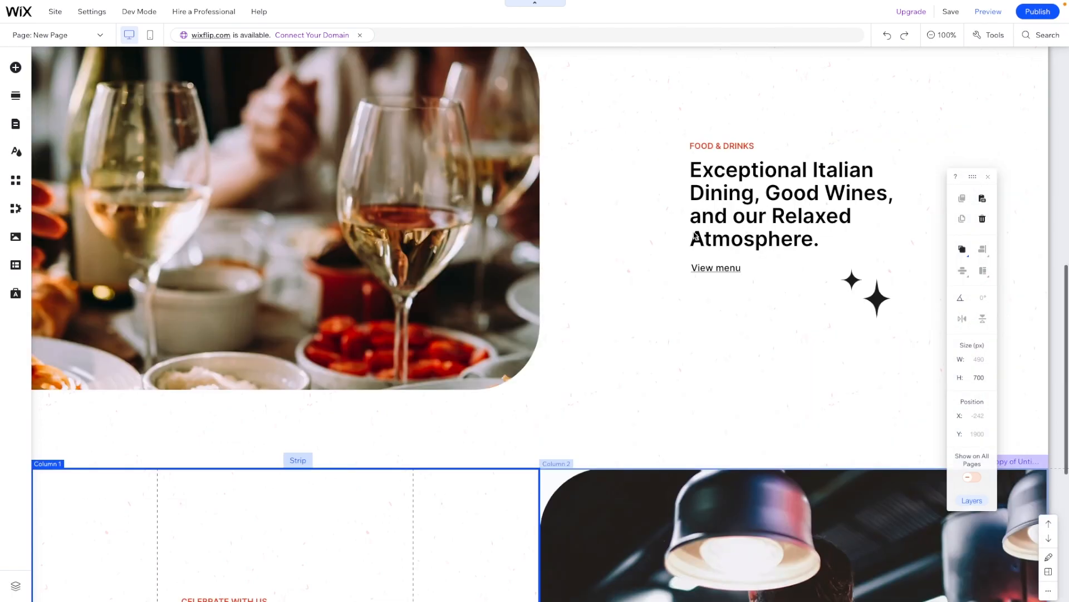
pyautogui.scroll(3, 696, 234)
pyautogui.click(707, 262)
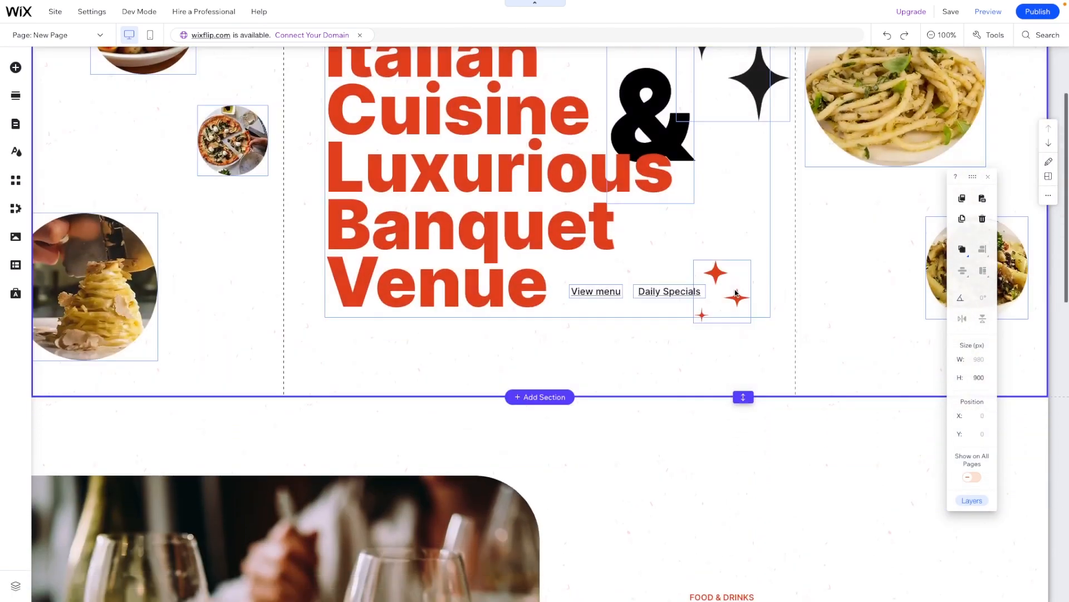
pyautogui.click(723, 277)
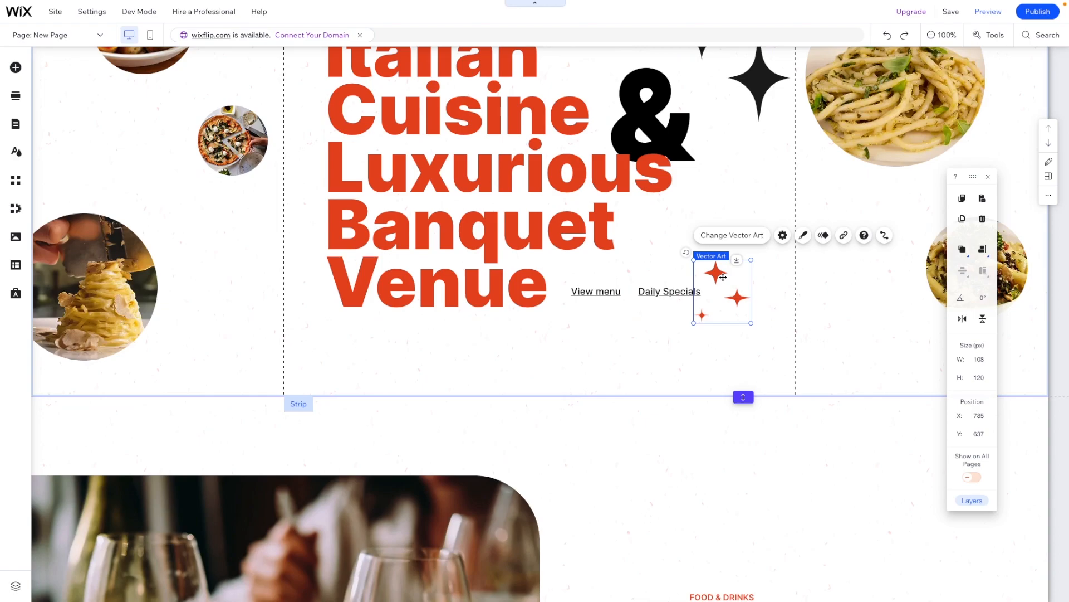
pyautogui.scroll(-13, 723, 276)
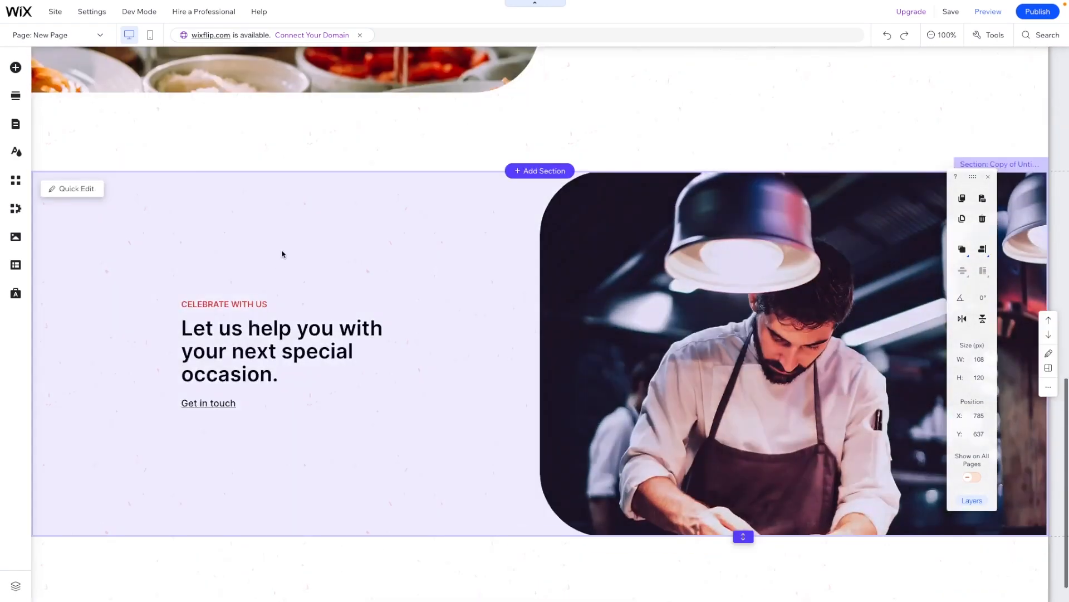
pyautogui.click(215, 226)
pyautogui.rightClick(260, 238)
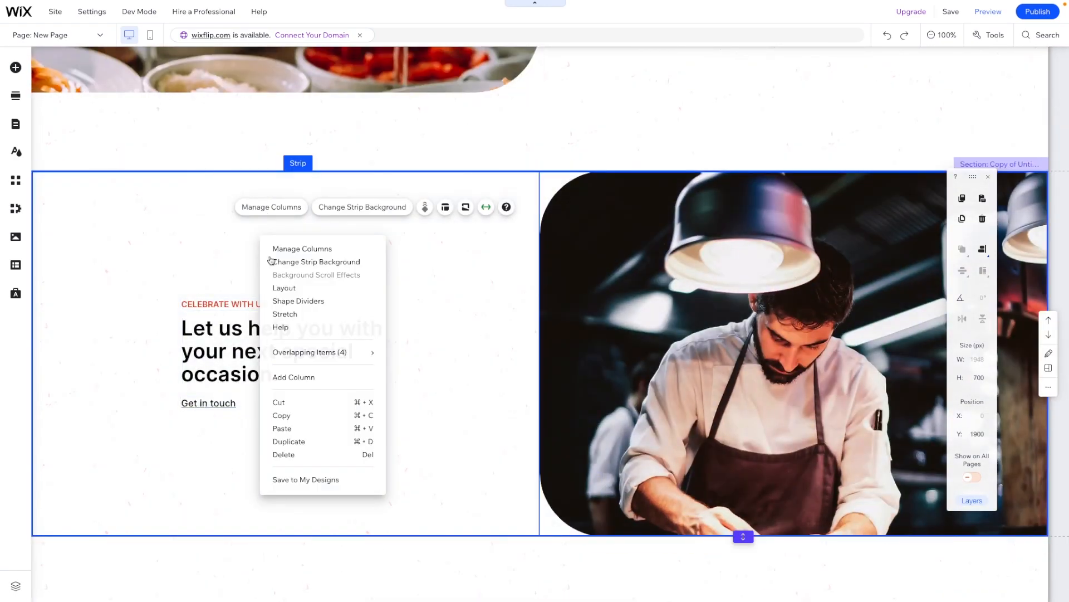
pyautogui.click(289, 428)
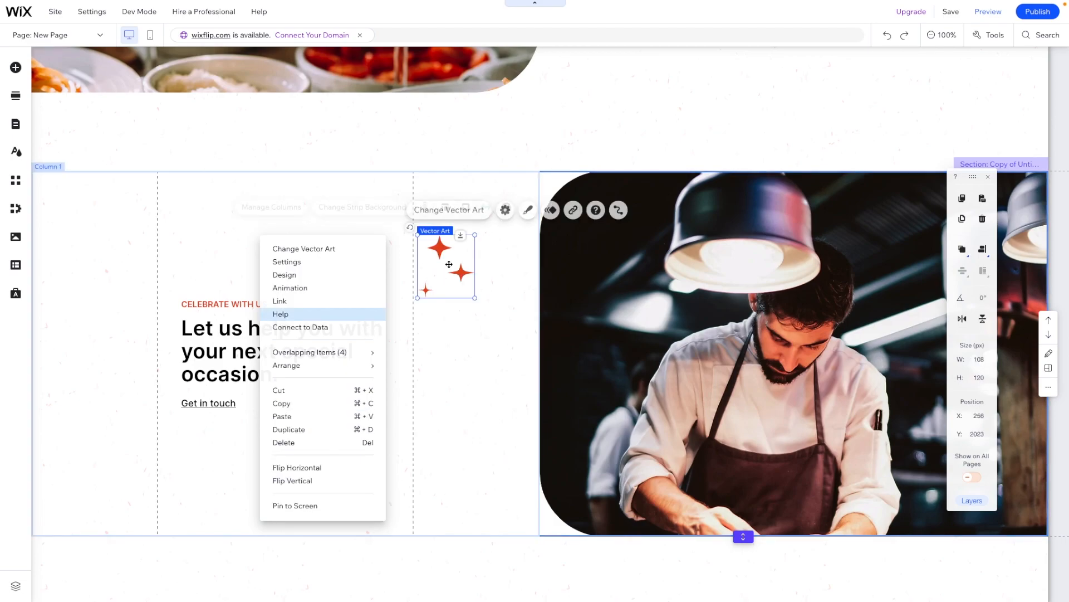
# - Enlarge the pasted red stars to about 188 × 170 px, rotate them to about 269° and place them above the "Celebrate with us" text
pyautogui.click(419, 237)
pyautogui.moveTo(418, 236); pyautogui.dragTo(362, 357)
pyautogui.click(391, 198)
pyautogui.moveTo(393, 263); pyautogui.dragTo(149, 210)
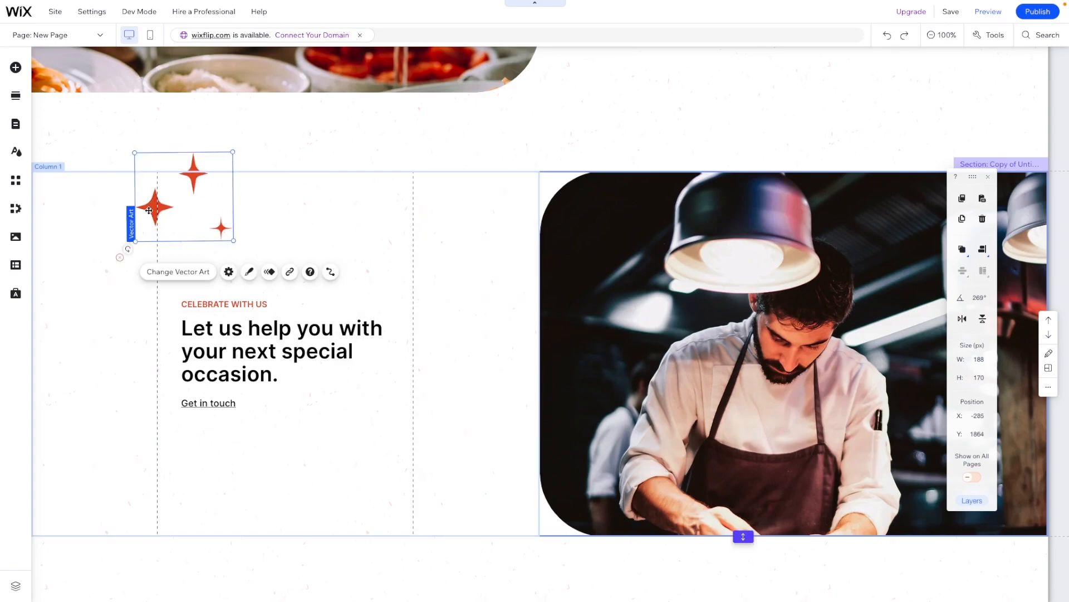
pyautogui.click(368, 249)
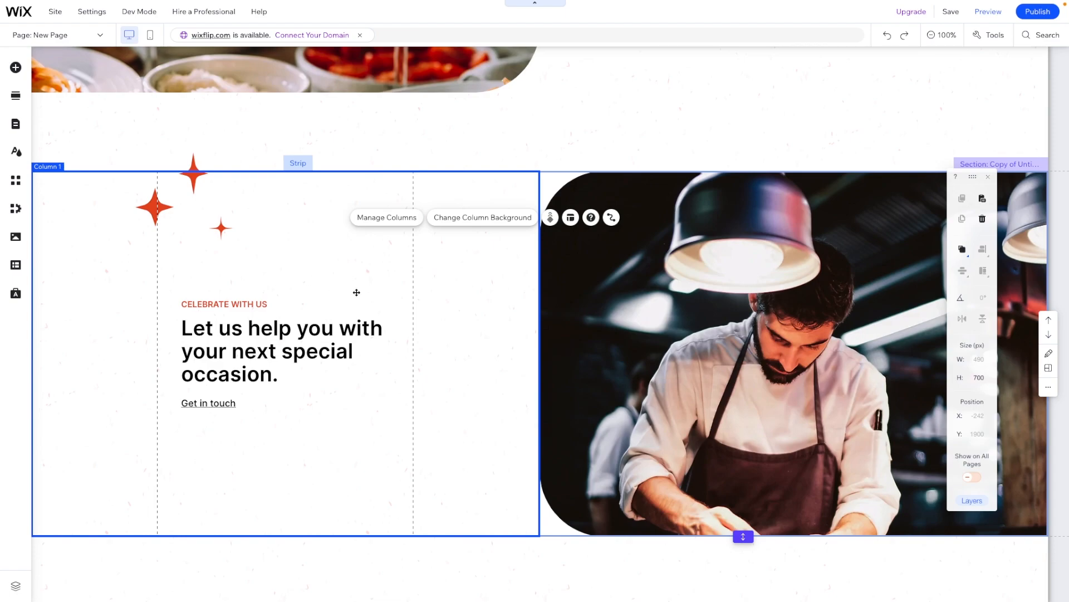
# - Add a blank section below the chef strip
pyautogui.scroll(-1, 357, 292)
pyautogui.click(539, 580)
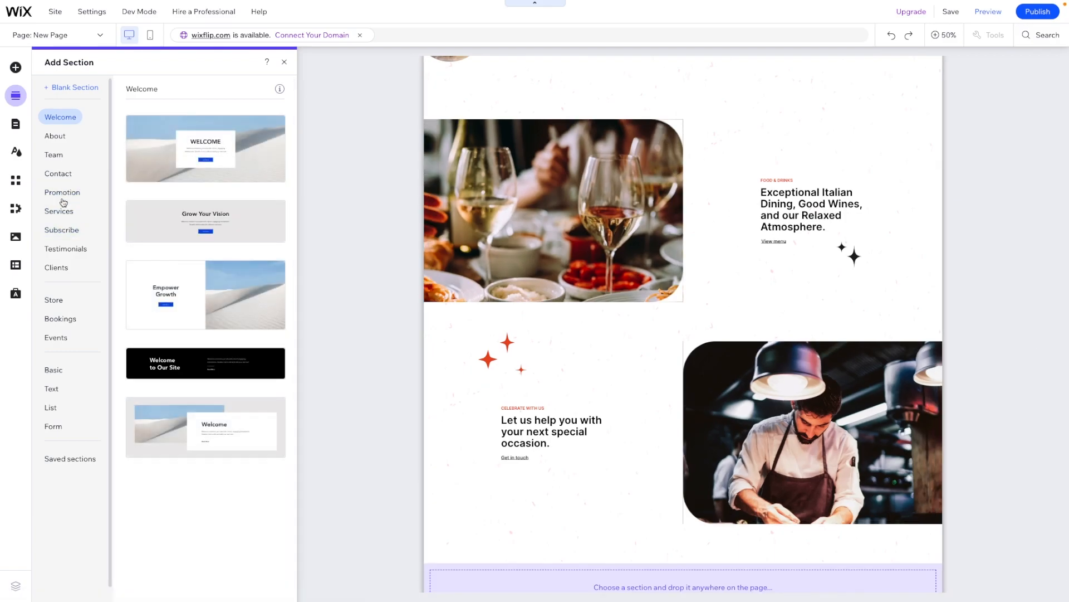
pyautogui.click(67, 90)
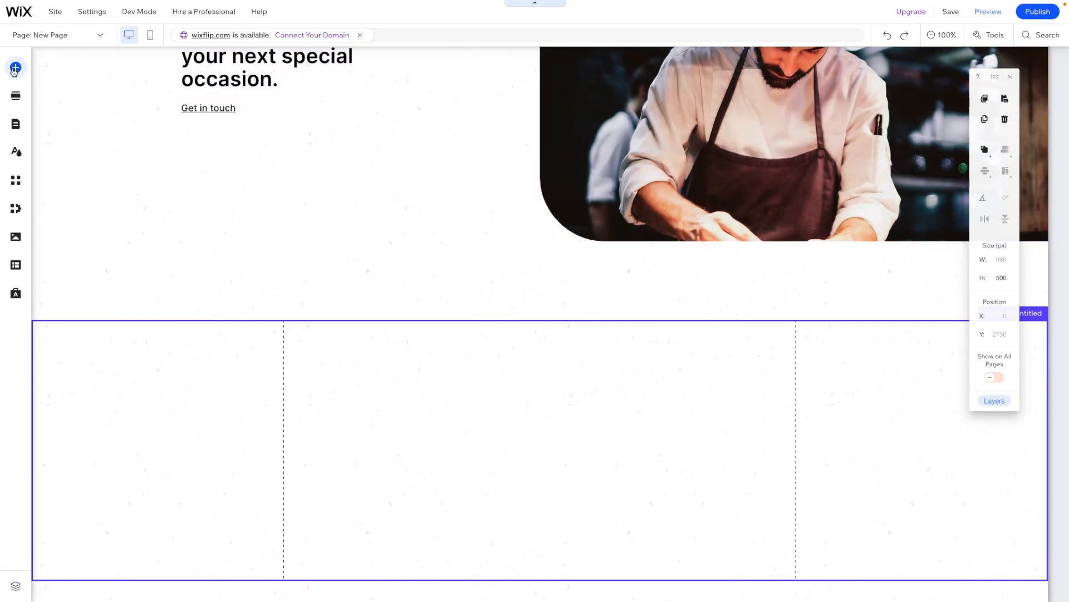
# - Add a Slider (spheres) gallery to the new blank section
pyautogui.click(14, 68)
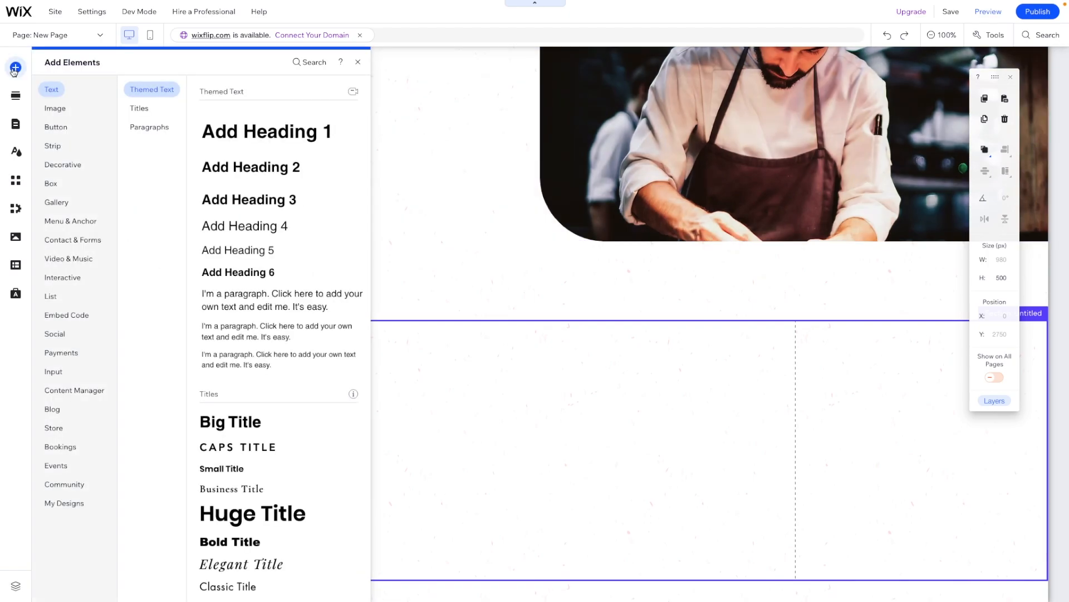
pyautogui.click(53, 164)
pyautogui.click(56, 203)
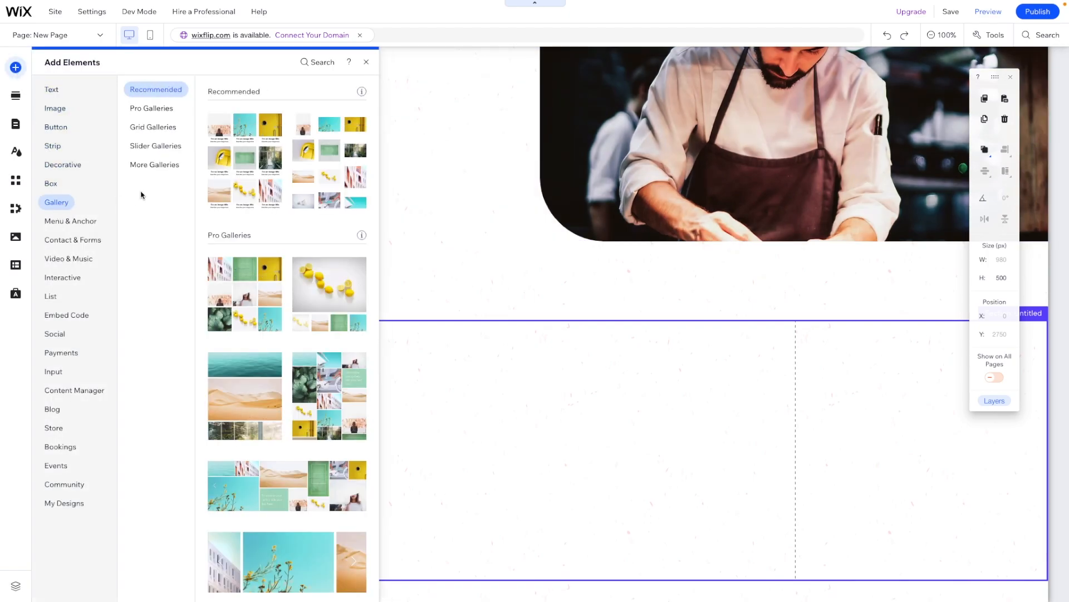
pyautogui.click(150, 145)
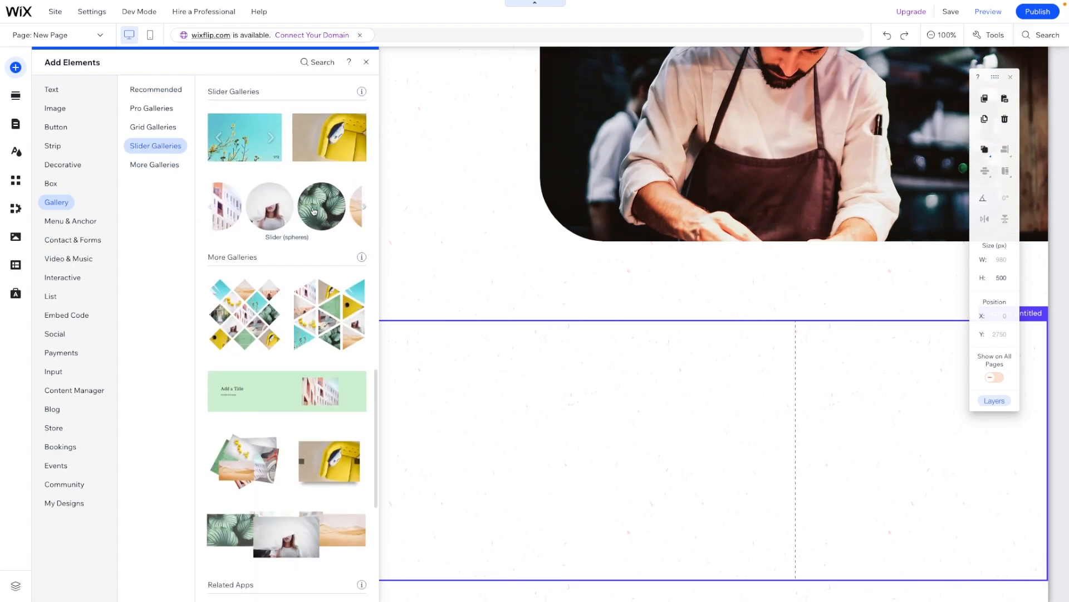
pyautogui.moveTo(315, 211); pyautogui.dragTo(507, 420)
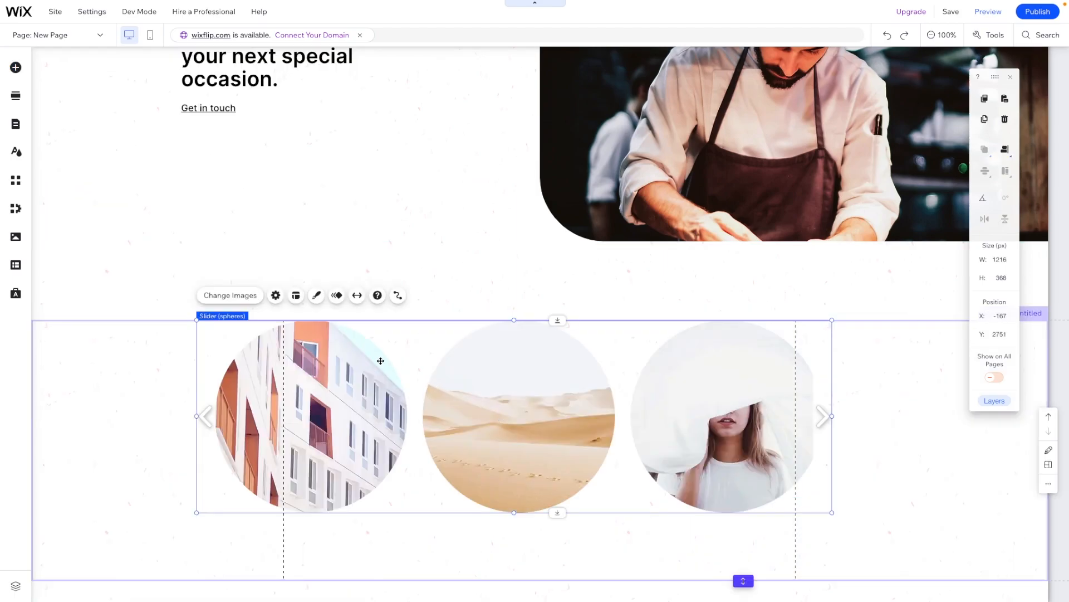
# - Stretch the sphere gallery to full width with 0 px margins and replace its placeholder images with Italian dish photos
pyautogui.click(357, 296)
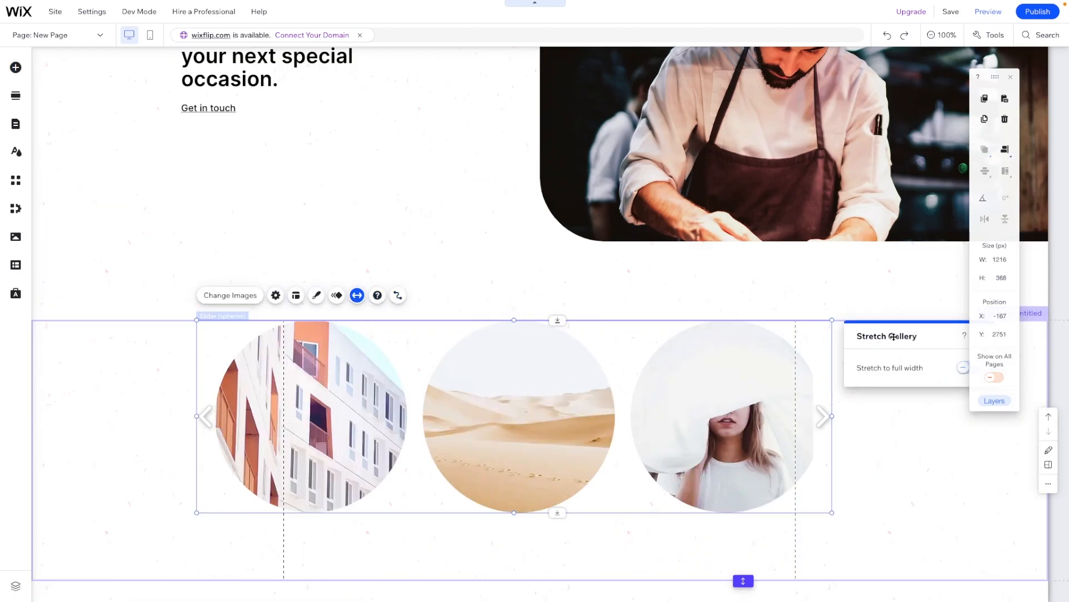
pyautogui.moveTo(894, 337); pyautogui.dragTo(760, 341)
pyautogui.click(835, 372)
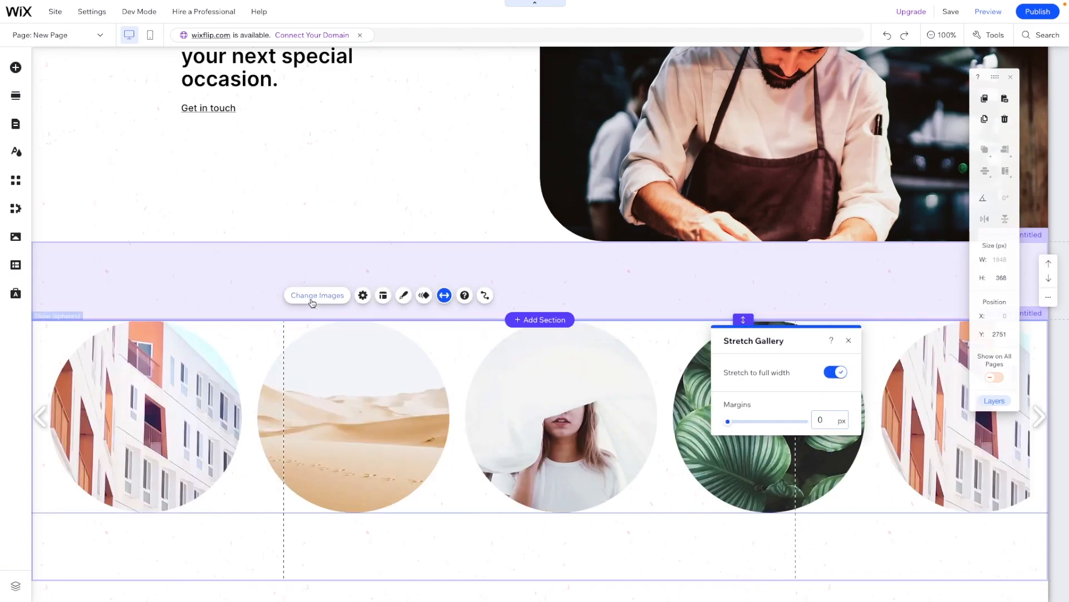
pyautogui.click(311, 300)
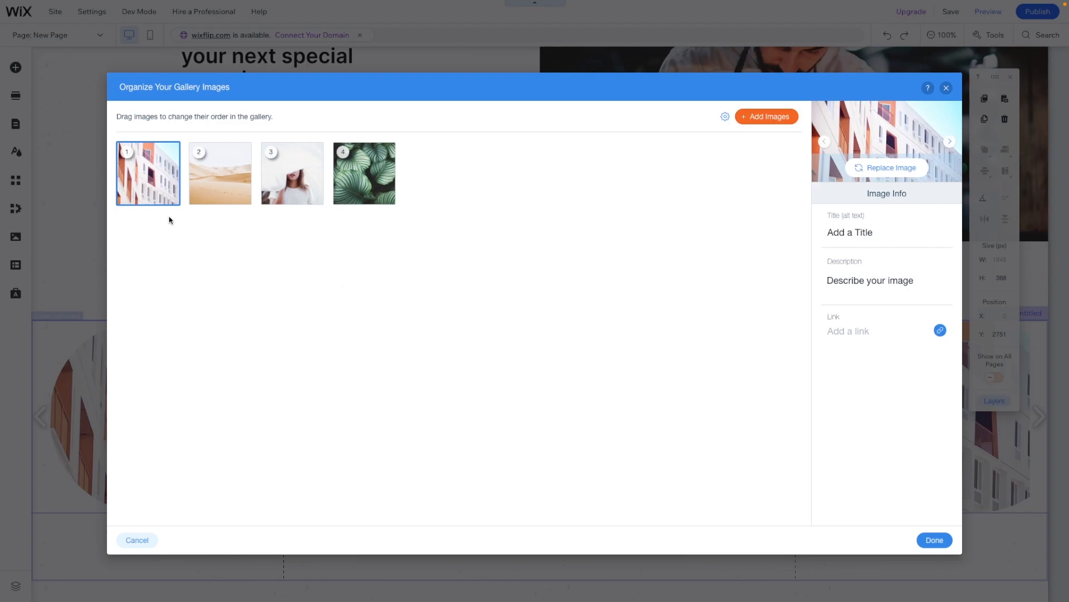
pyautogui.click(169, 196)
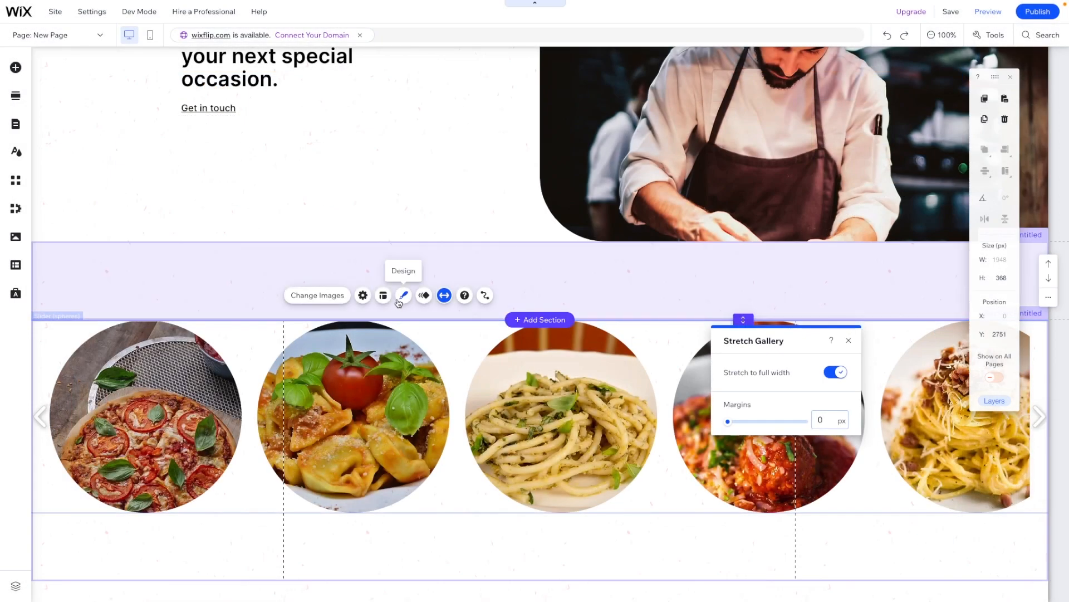
# - Customize the sphere gallery's hover design with a rollover fill opacity of 0%
pyautogui.click(402, 296)
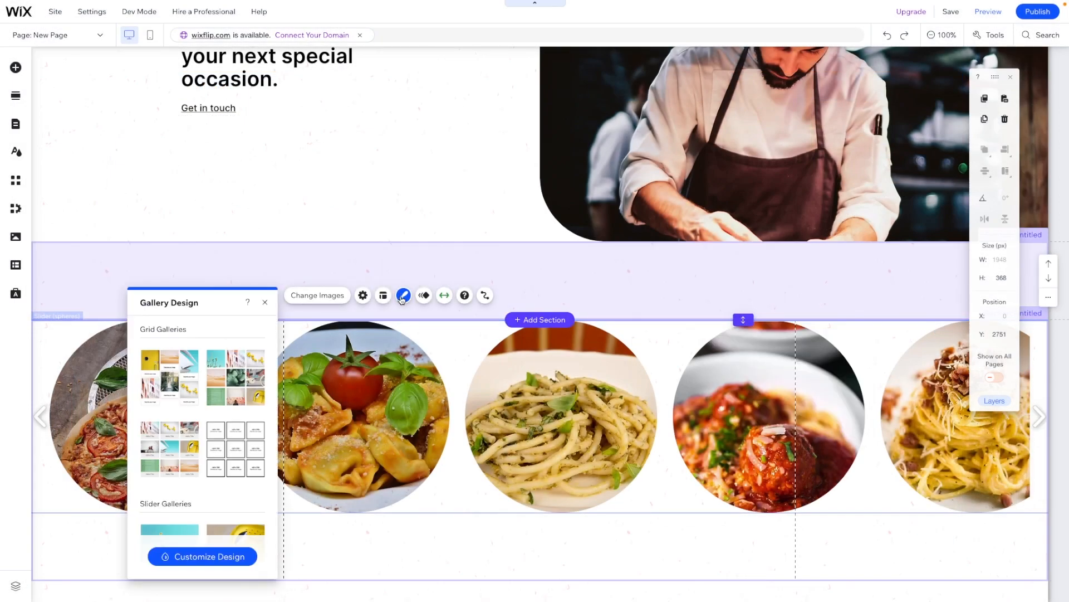
pyautogui.click(202, 552)
pyautogui.click(195, 390)
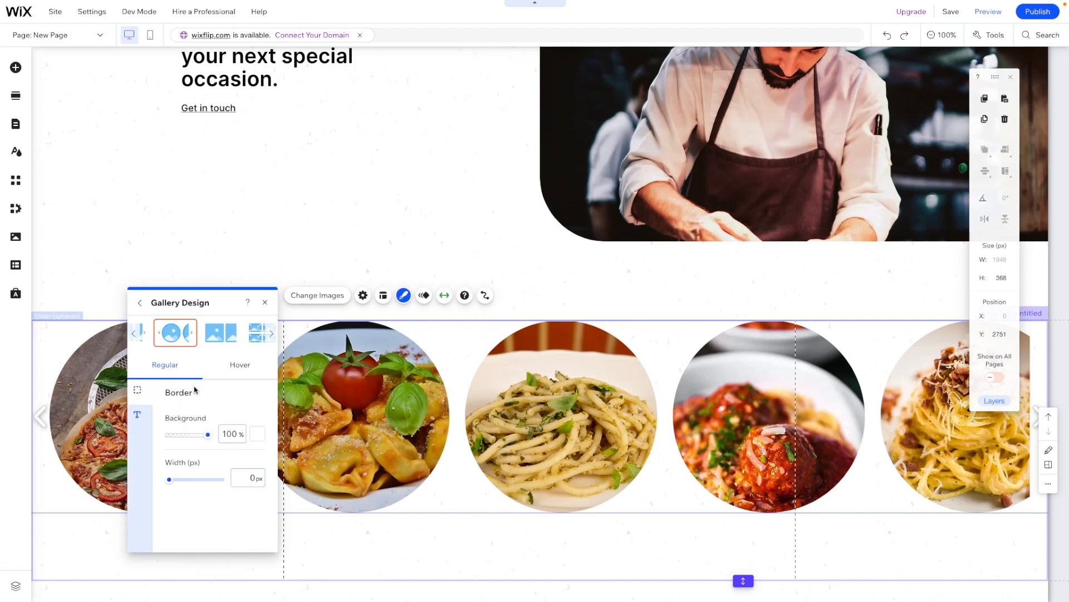
pyautogui.click(142, 414)
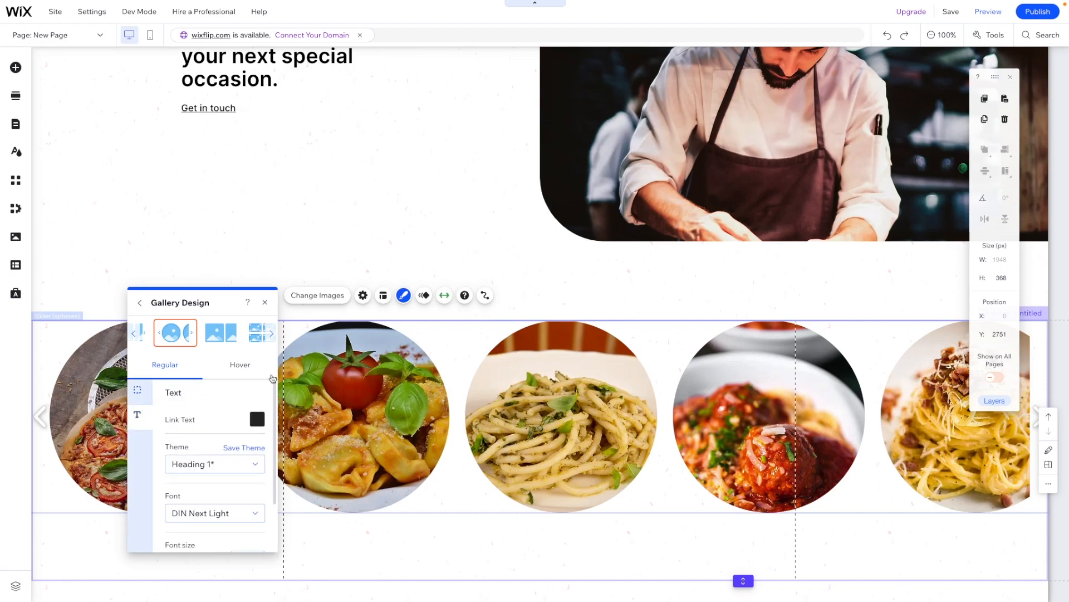
pyautogui.click(238, 365)
pyautogui.click(222, 437)
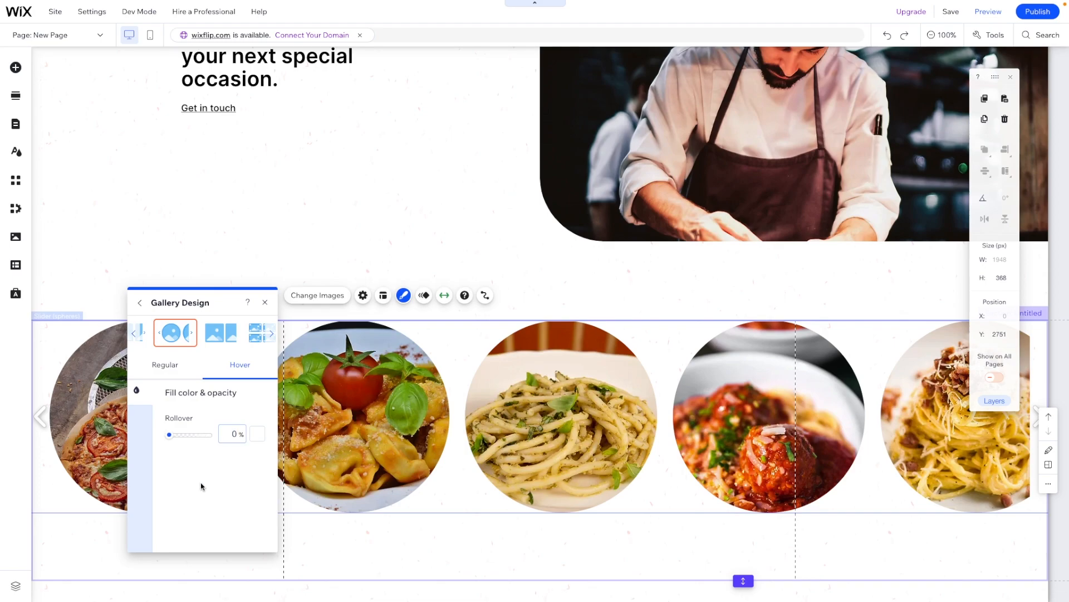
# - Set the sphere gallery so that nothing happens when its images are clicked
pyautogui.click(363, 296)
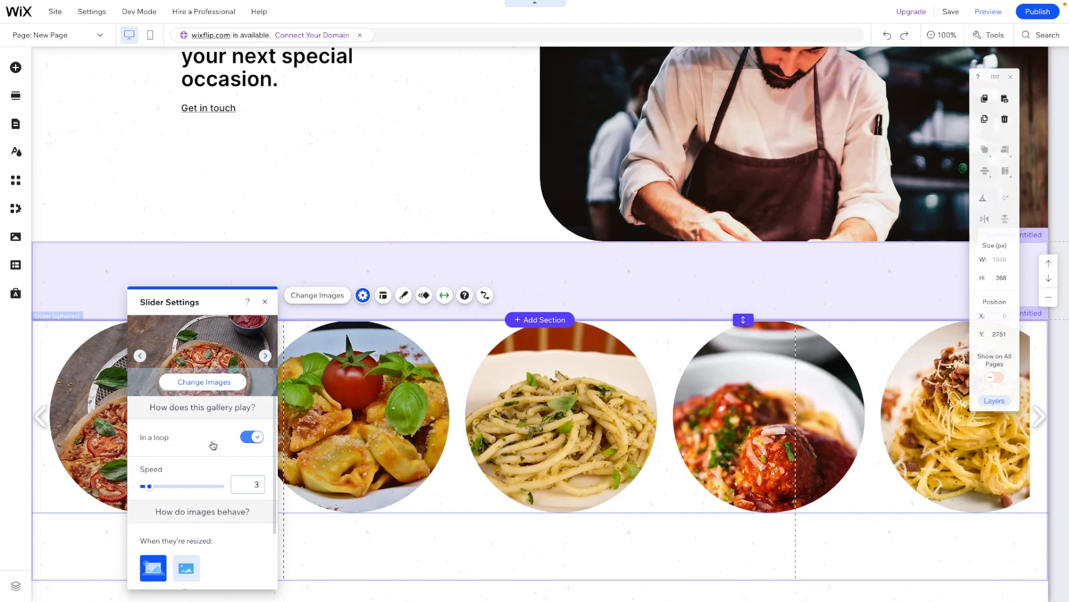
pyautogui.scroll(-2, 187, 477)
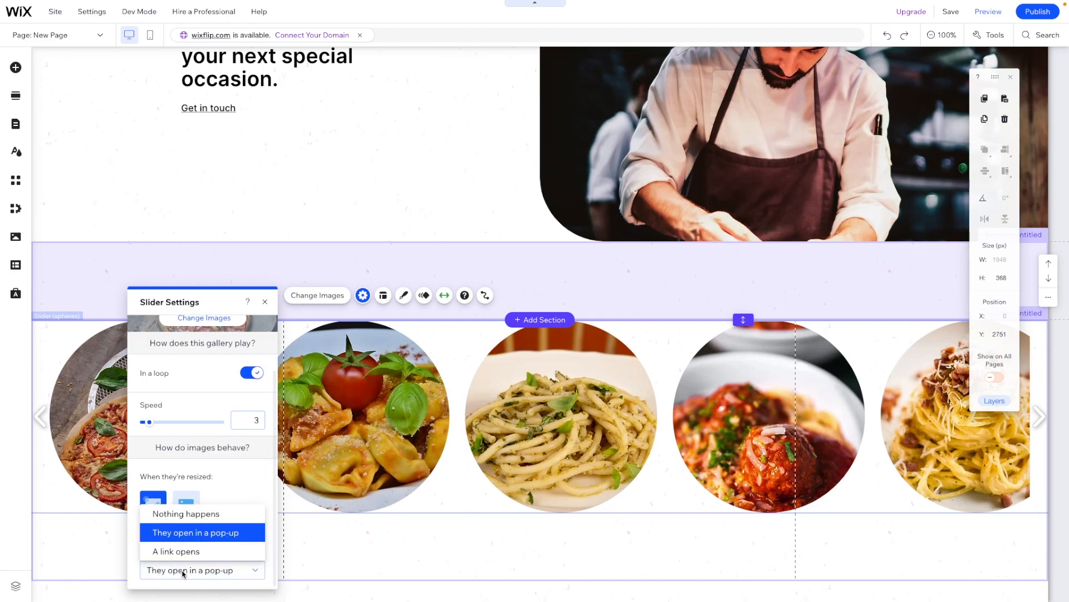
pyautogui.click(185, 513)
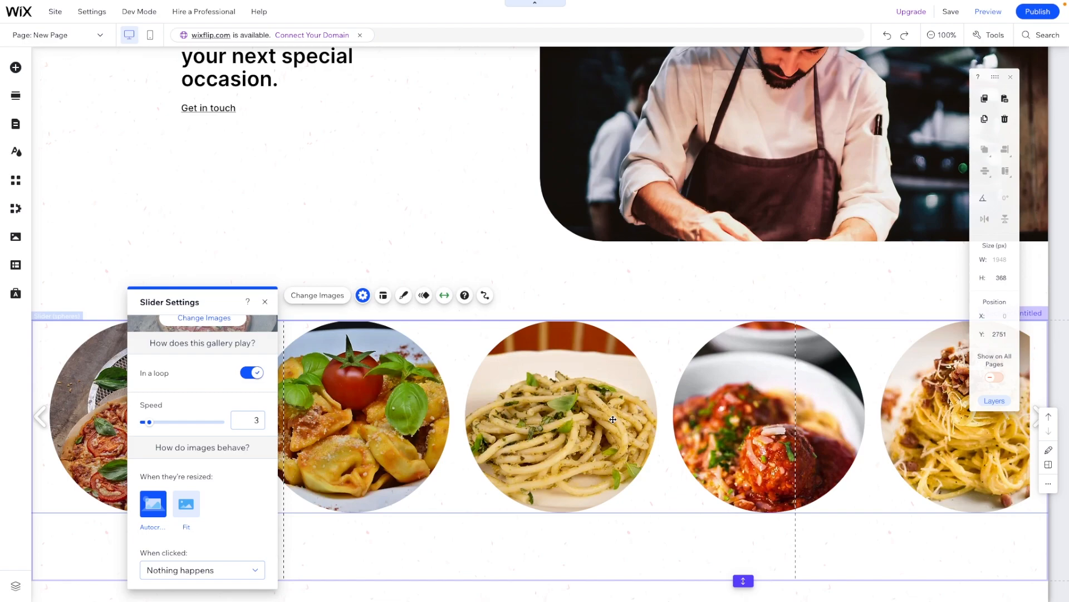
# - Set the gallery section's height to 0 px and duplicate the 150 px blank spacer section above it
pyautogui.click(566, 540)
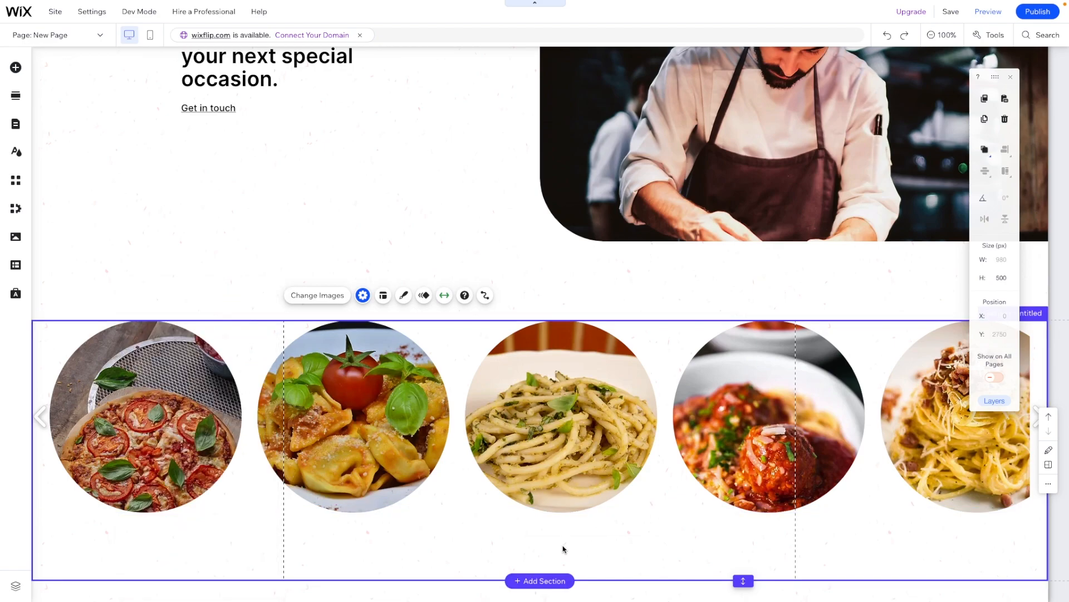
pyautogui.click(1005, 279)
pyautogui.write('150')
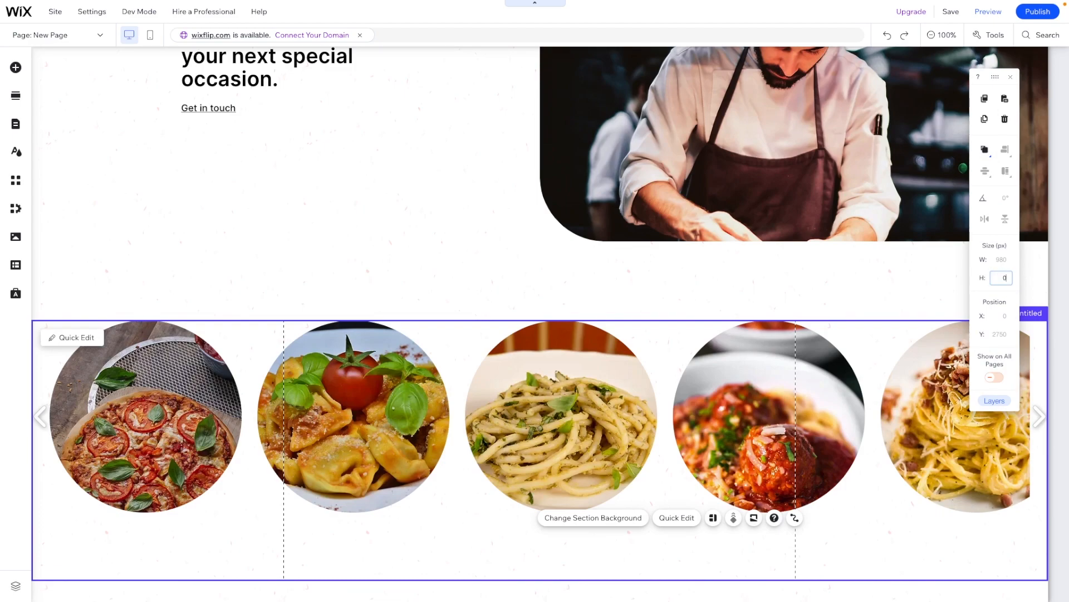
pyautogui.press('Return')
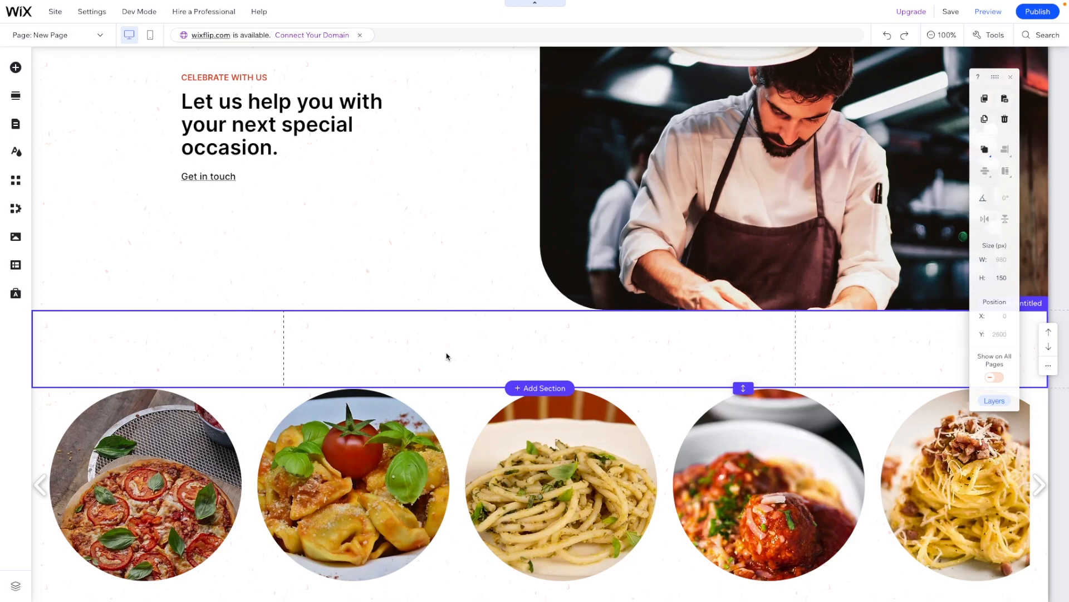
pyautogui.press('super+d')
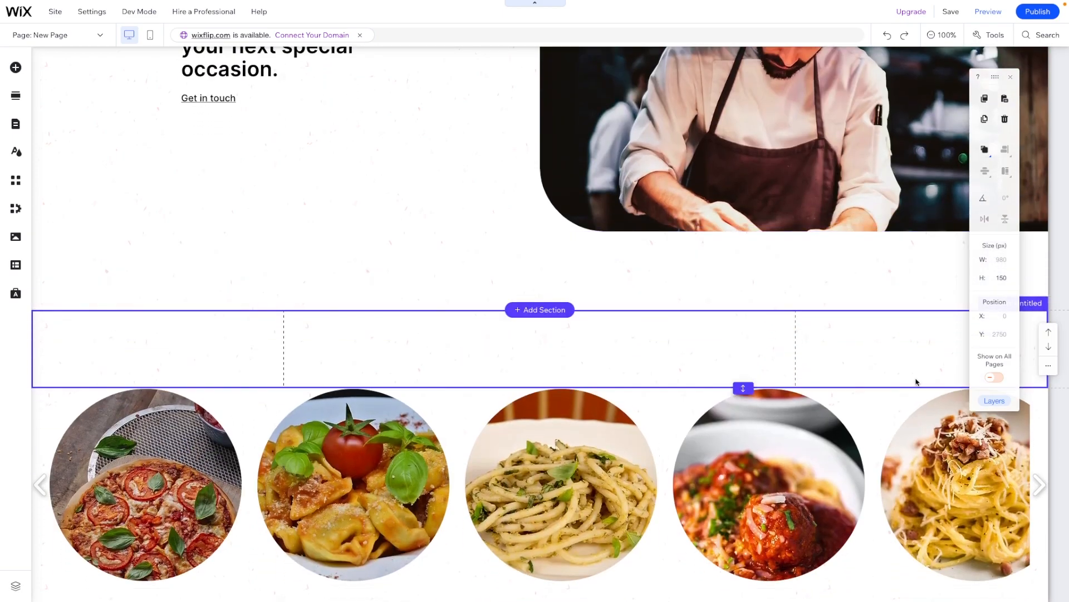
# - Move the duplicated spacer section below the gallery and add a 900 px high blank section beneath it
pyautogui.click(1049, 347)
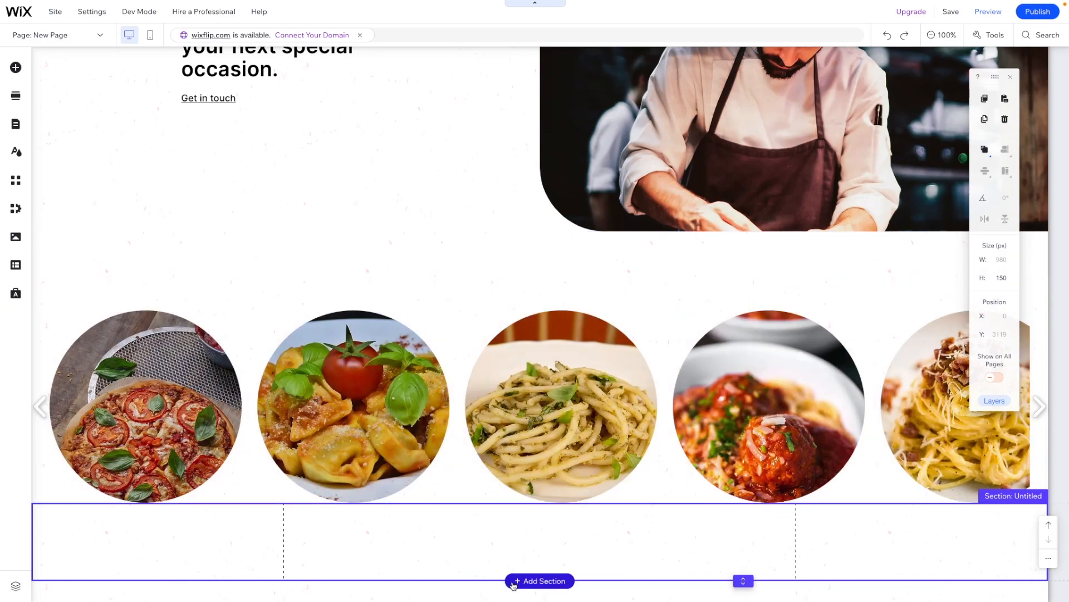
pyautogui.click(513, 581)
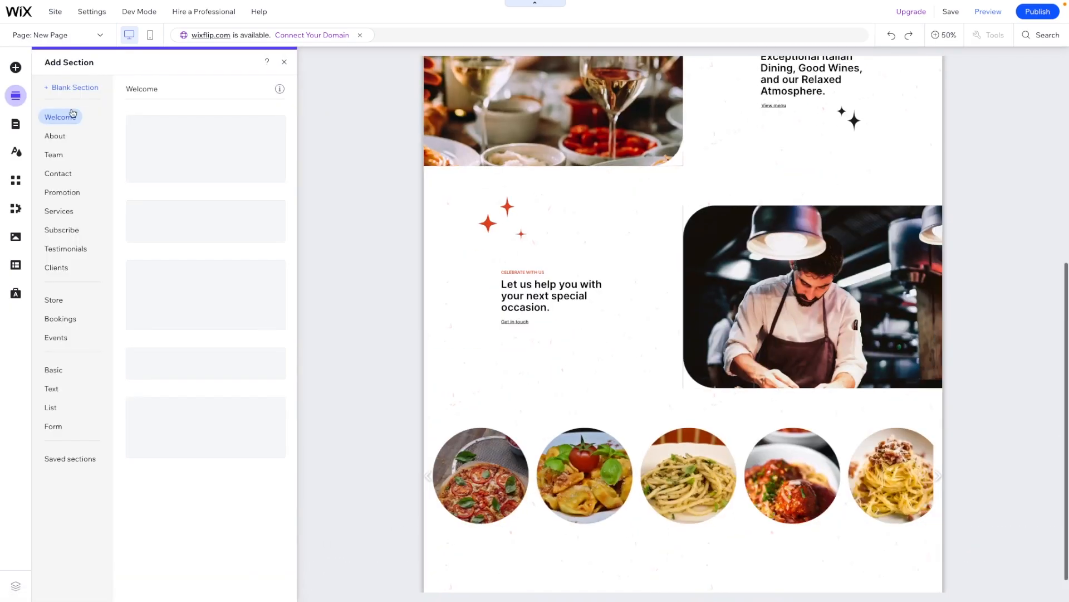
pyautogui.click(66, 89)
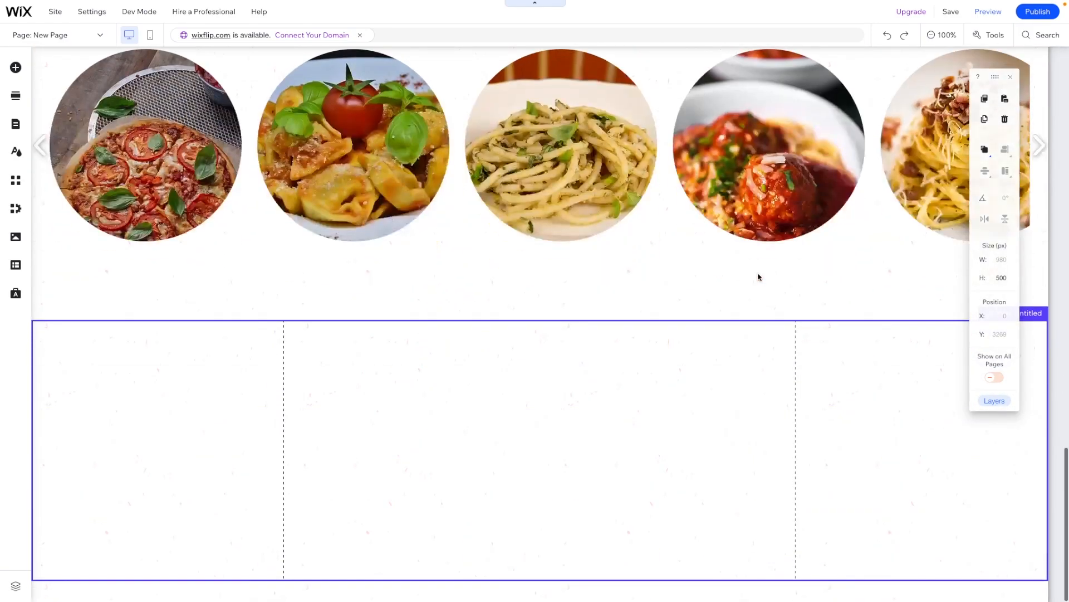
pyautogui.click(568, 441)
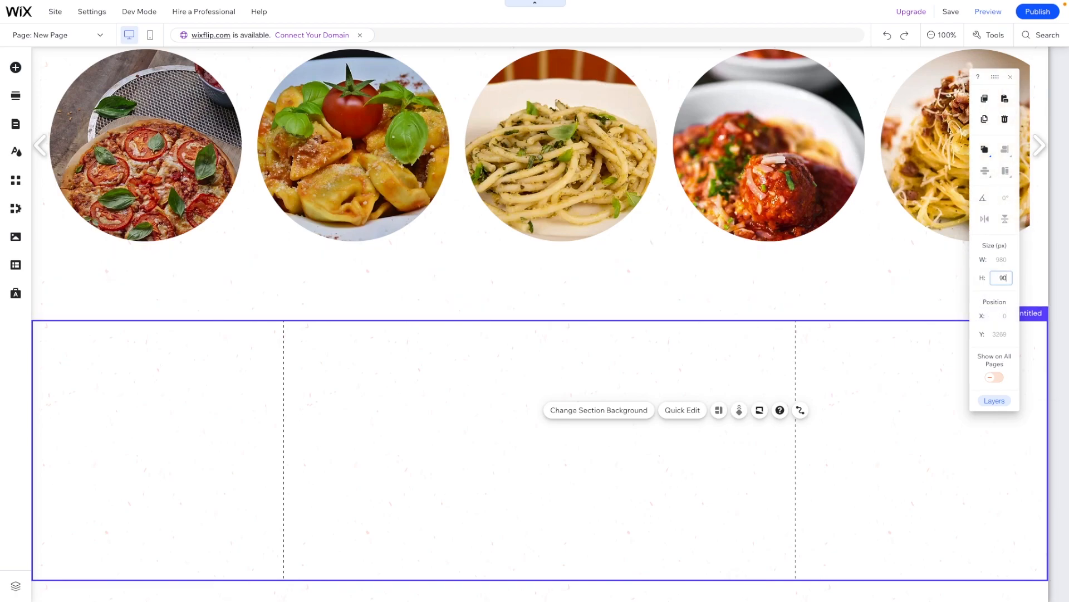
pyautogui.press('Return')
# - Add a blank classic strip to the new section and set its stretch margins to 190 px
pyautogui.scroll(-4, 557, 334)
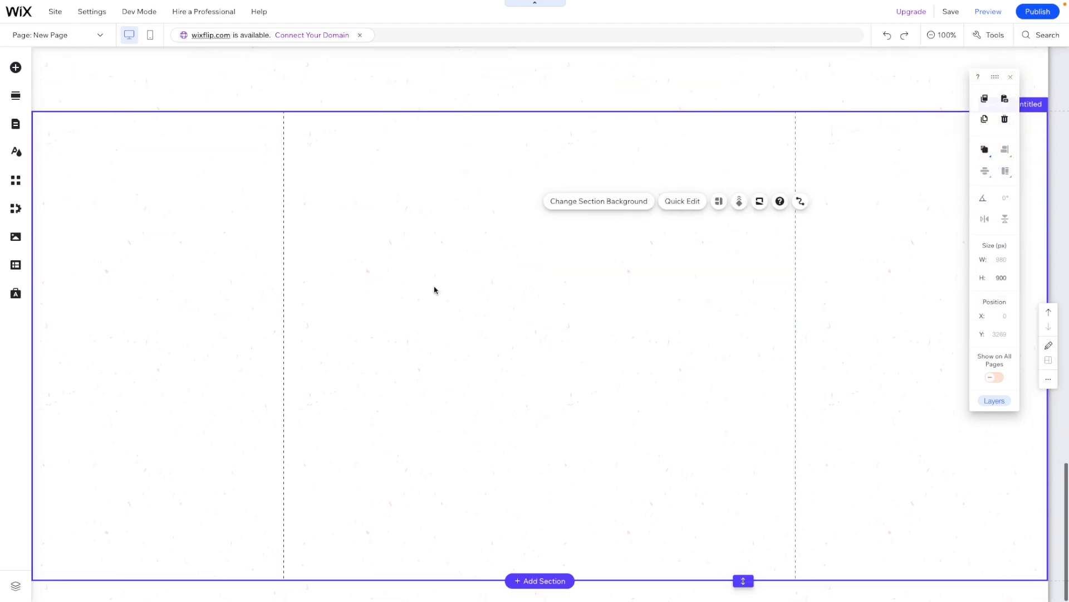
pyautogui.click(15, 67)
pyautogui.click(52, 144)
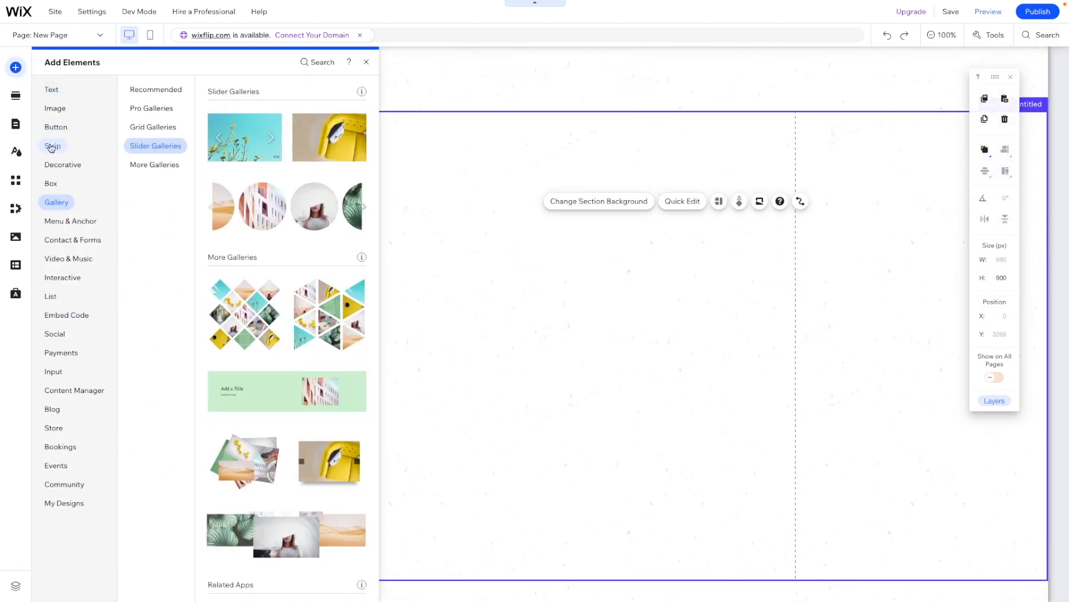
pyautogui.moveTo(268, 199); pyautogui.dragTo(594, 266)
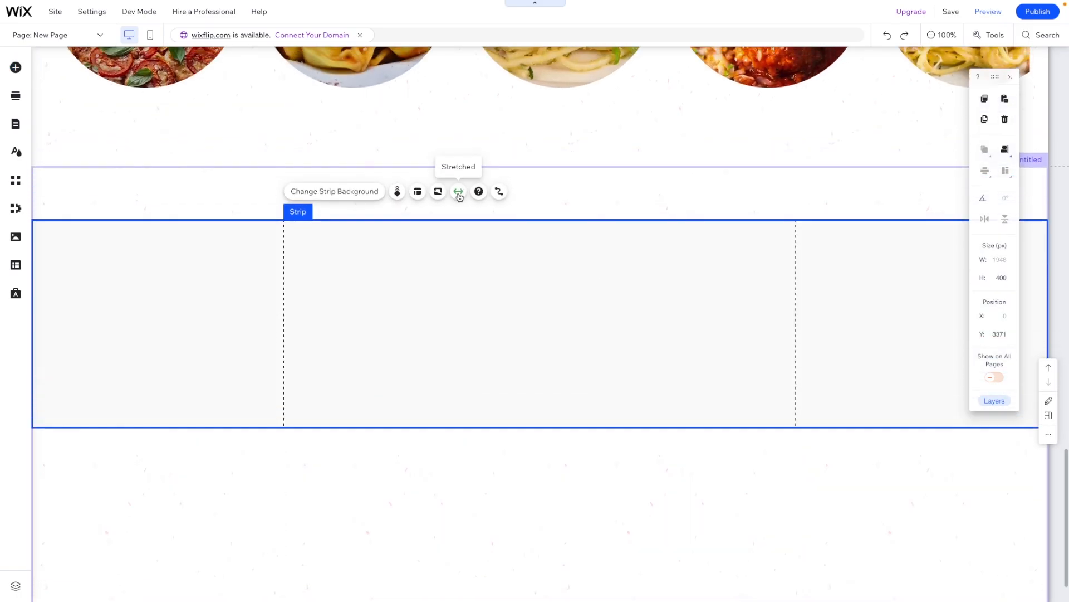
pyautogui.click(458, 192)
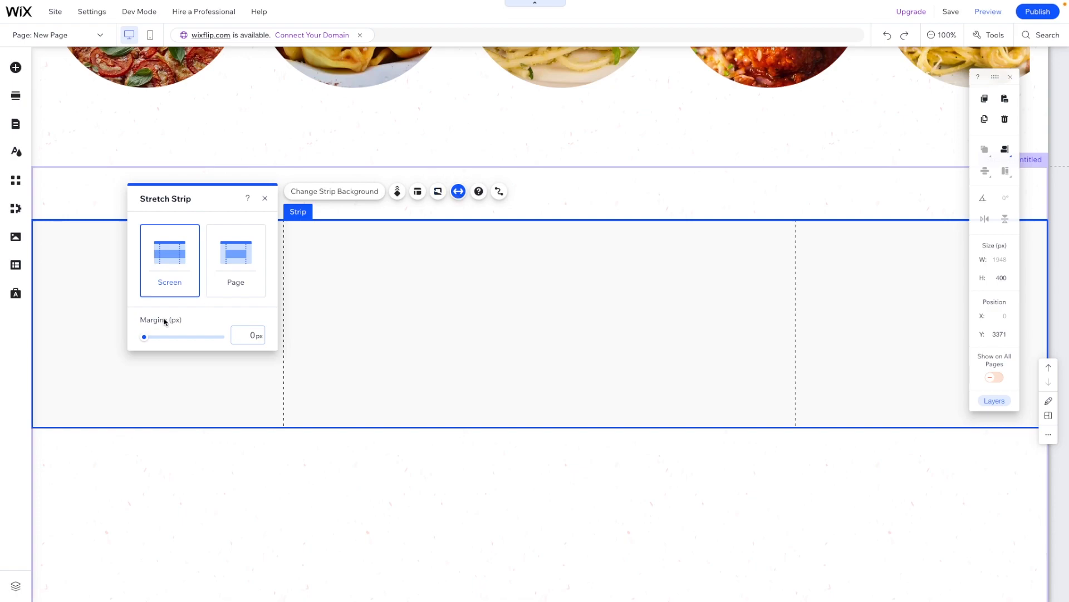
pyautogui.moveTo(161, 337); pyautogui.dragTo(427, 346)
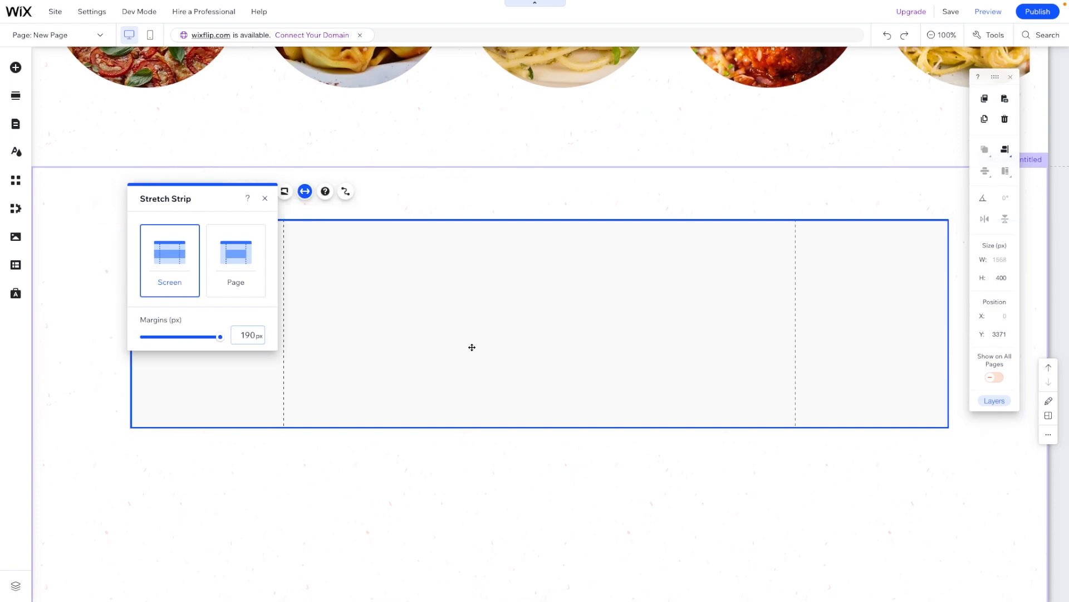
pyautogui.click(265, 199)
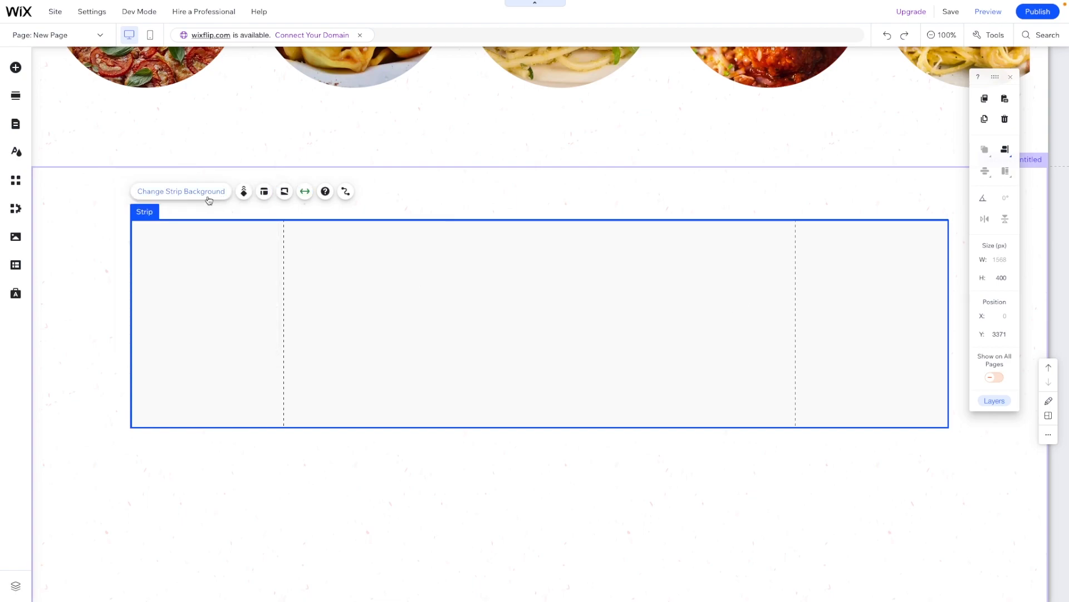
# - Search the media library for "pasta" and use a spaghetti photo as the strip's background
pyautogui.click(205, 195)
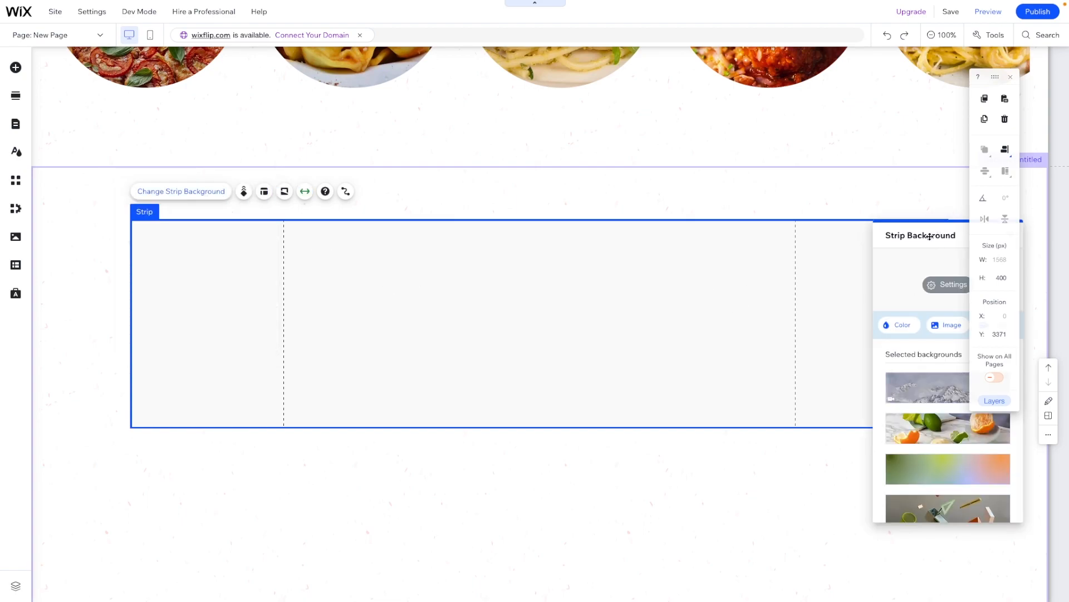
pyautogui.moveTo(929, 236); pyautogui.dragTo(700, 237)
pyautogui.click(724, 324)
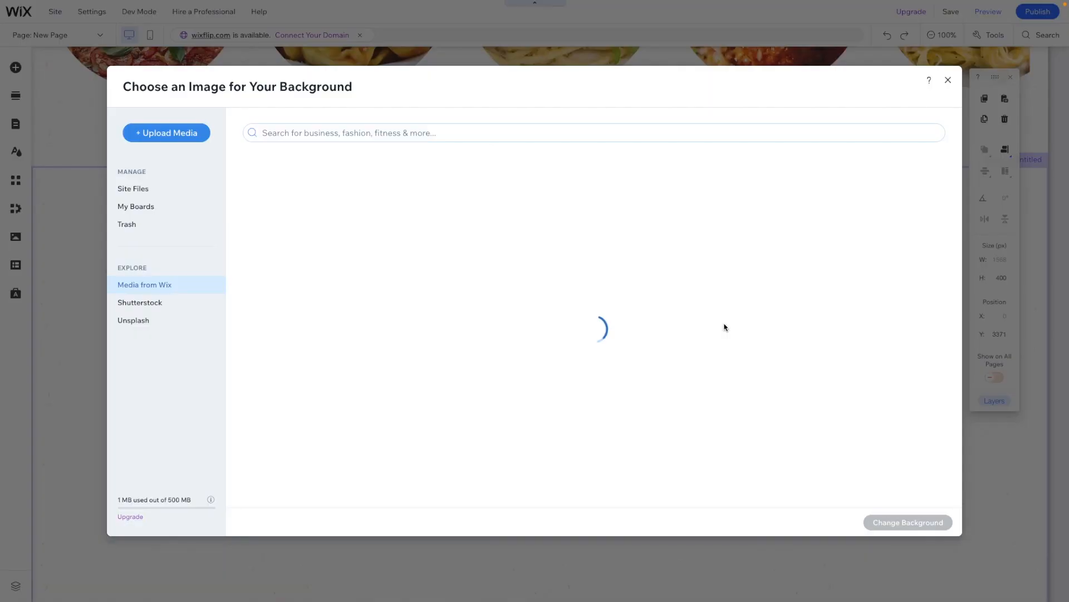
pyautogui.click(304, 133)
pyautogui.write('pasta')
pyautogui.press('Return')
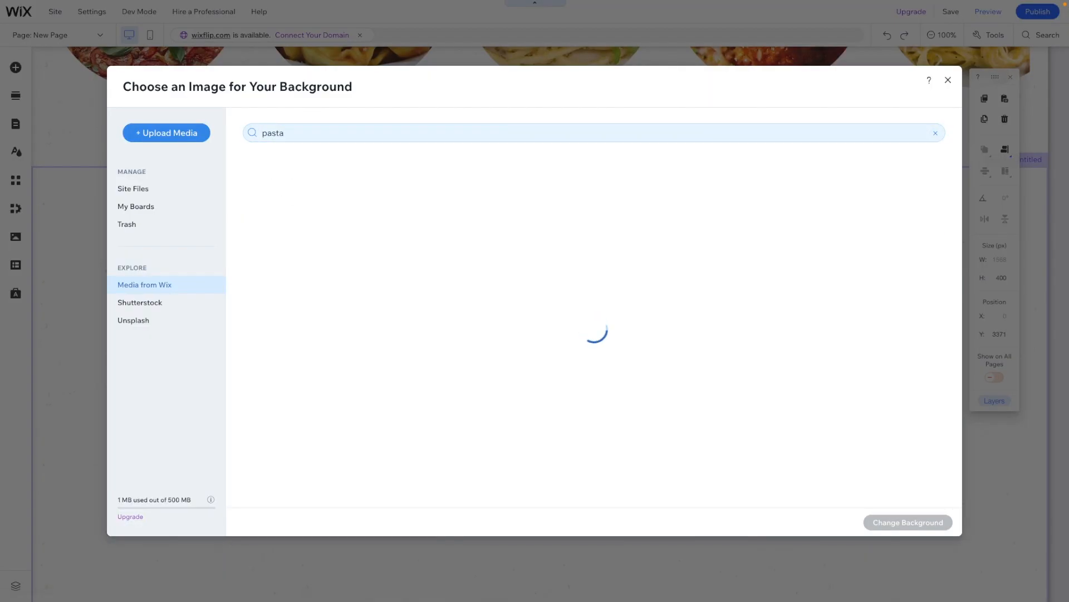
pyautogui.doubleClick(841, 328)
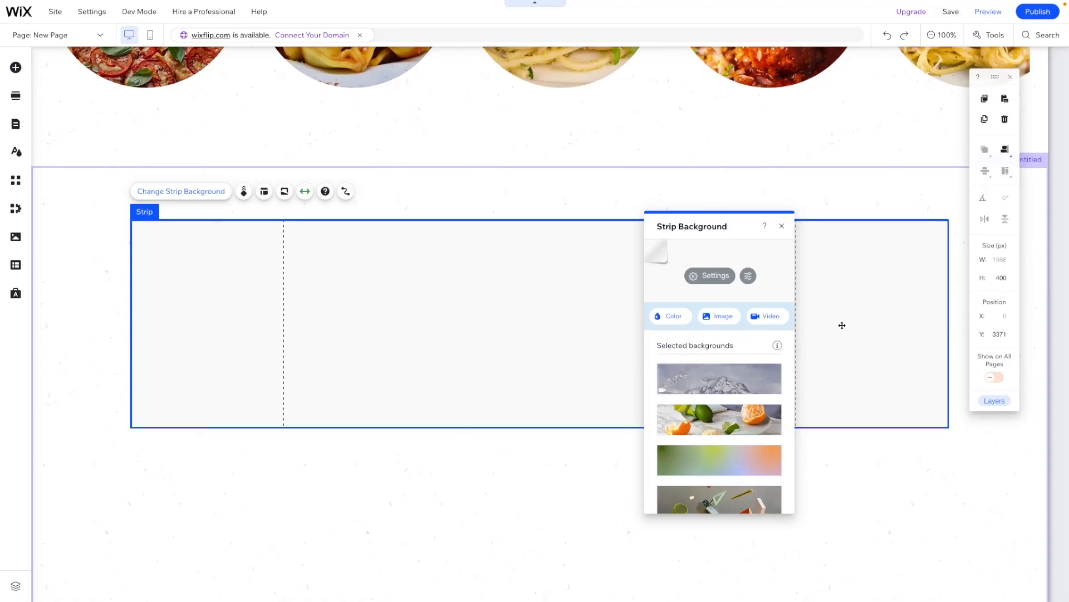
# - Set the color behind the strip's image to red and the image opacity to 10%
pyautogui.click(687, 279)
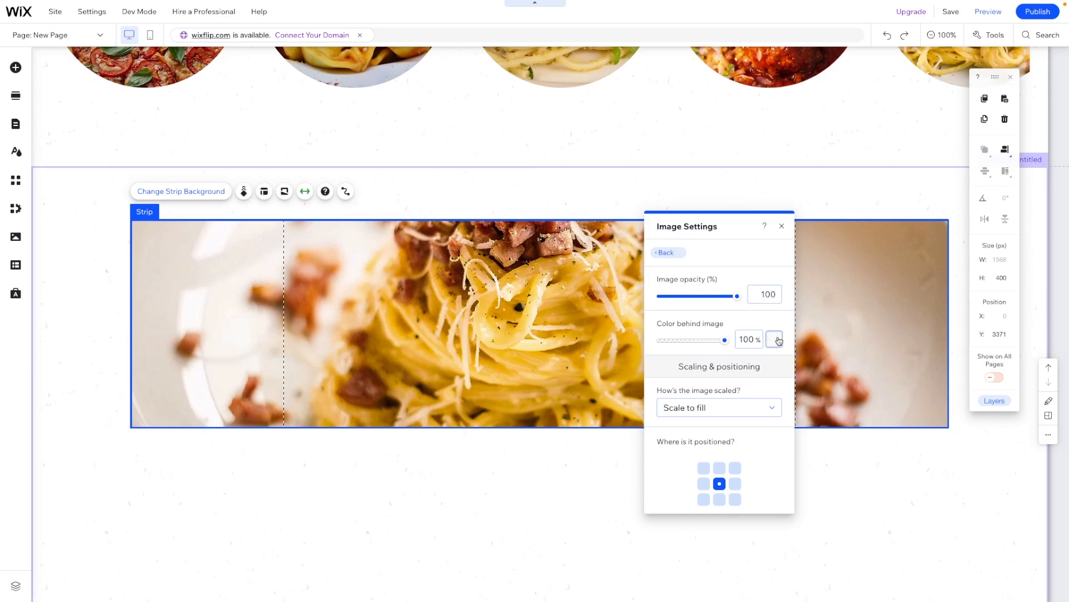
pyautogui.click(775, 341)
pyautogui.click(837, 456)
pyautogui.click(701, 302)
pyautogui.click(669, 297)
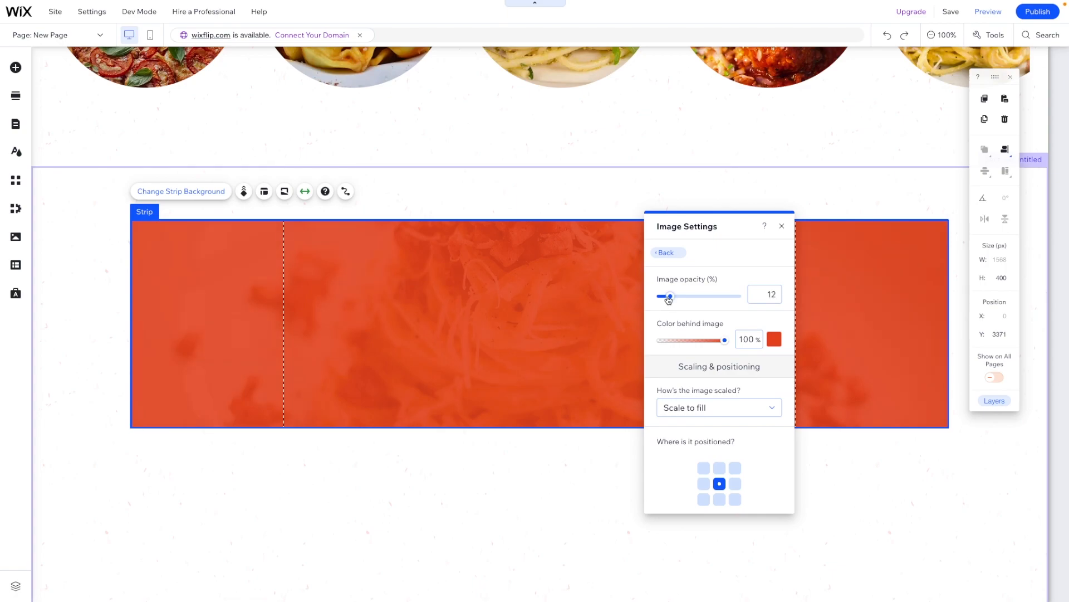
pyautogui.moveTo(668, 299); pyautogui.dragTo(667, 299)
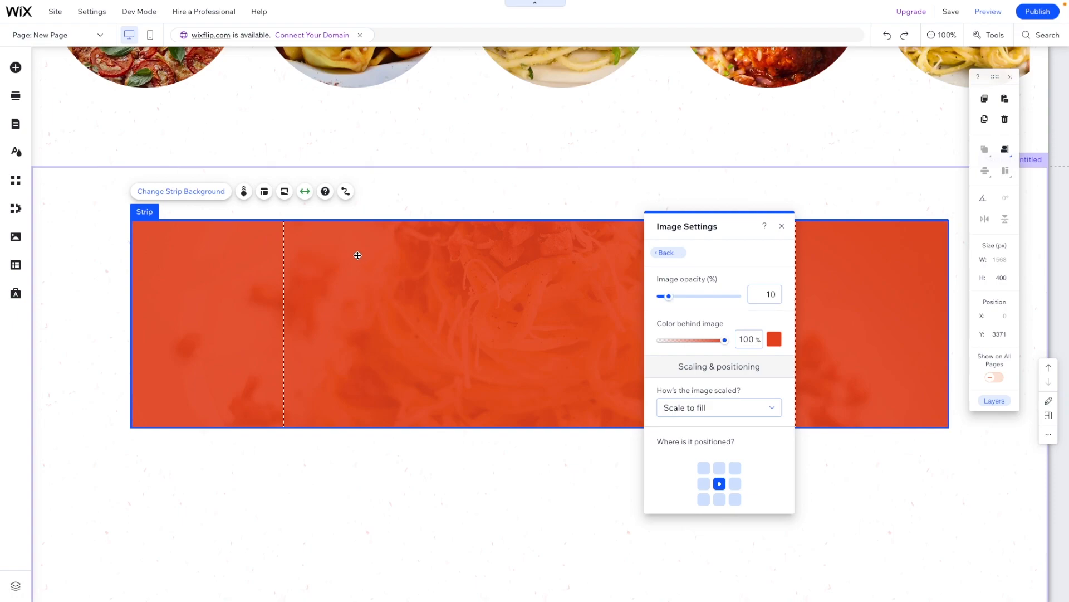
# - Apply the Parallax scroll effect to the red strip and set its height to 600 px
pyautogui.click(244, 192)
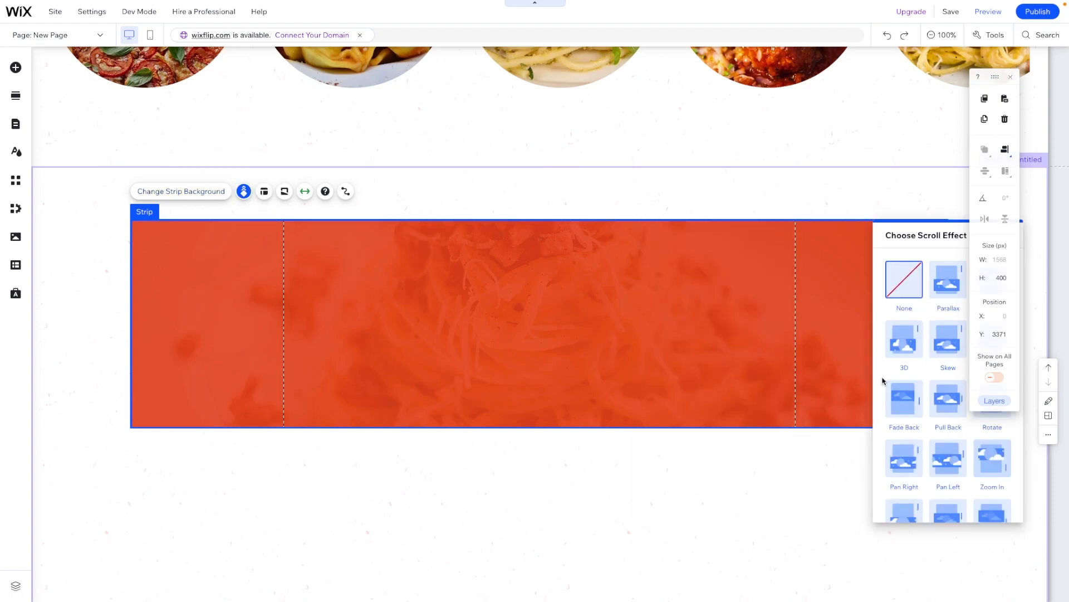
pyautogui.click(948, 292)
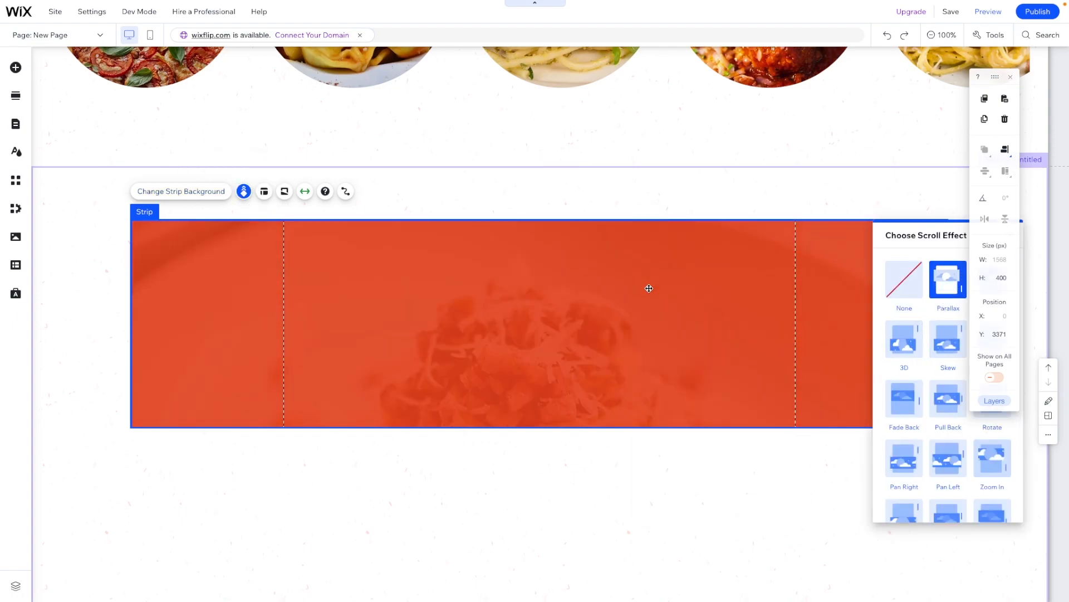
pyautogui.doubleClick(1002, 278)
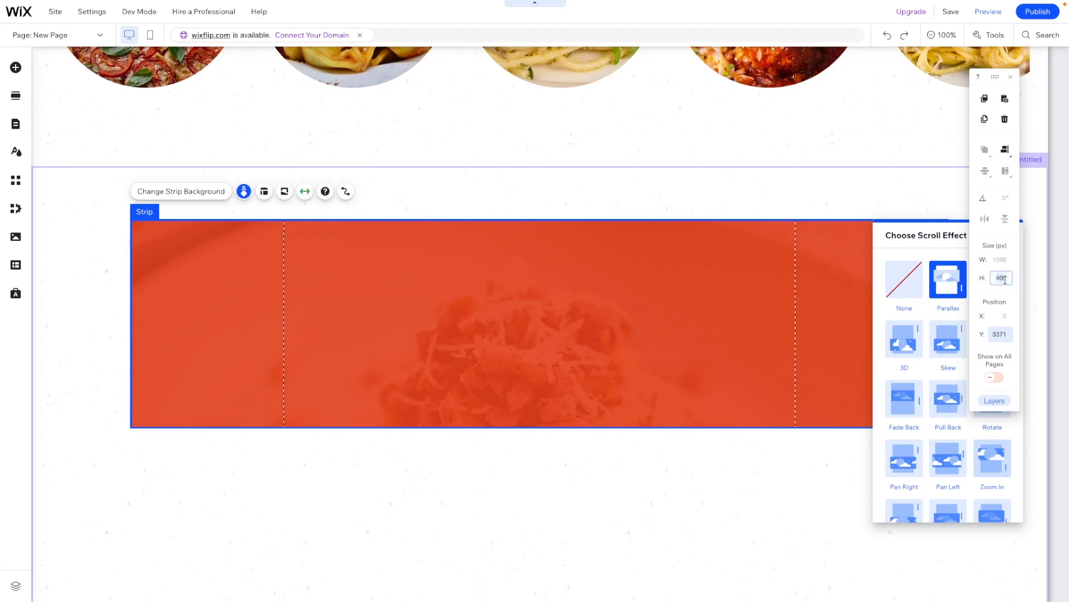
pyautogui.write('600')
pyautogui.press('Return')
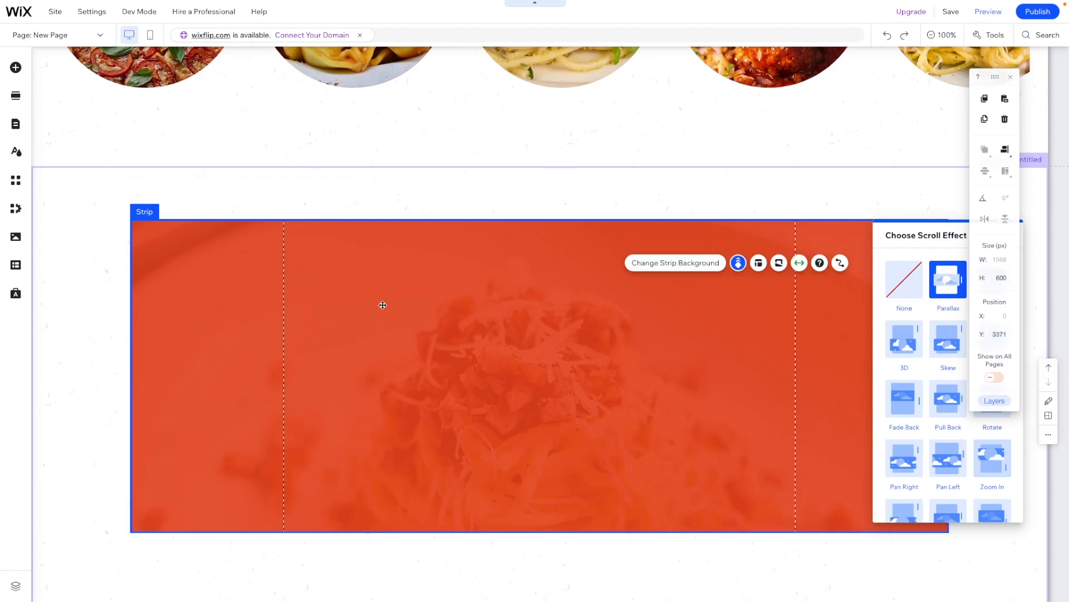
pyautogui.click(567, 324)
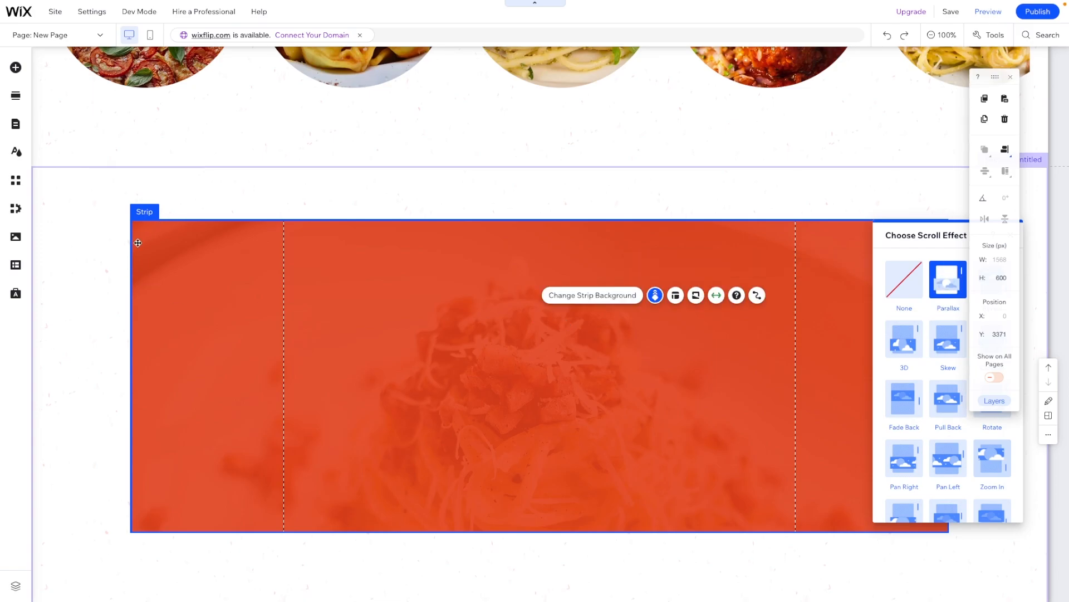
# - Place a second blank classic strip on top of the red pasta strip
pyautogui.scroll(10, 177, 233)
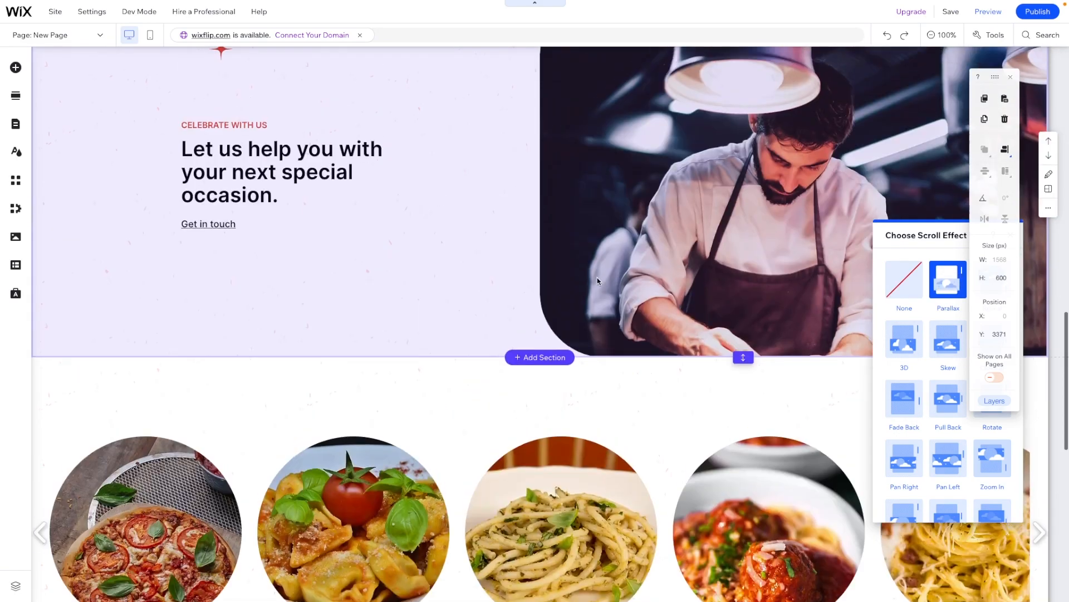
pyautogui.scroll(-11, 522, 298)
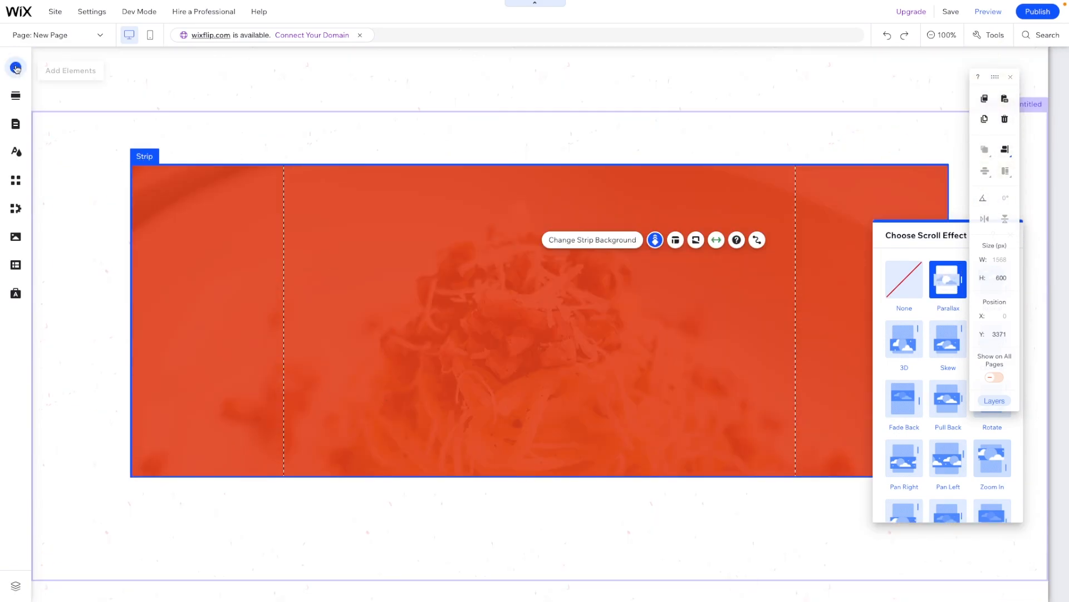
pyautogui.click(16, 68)
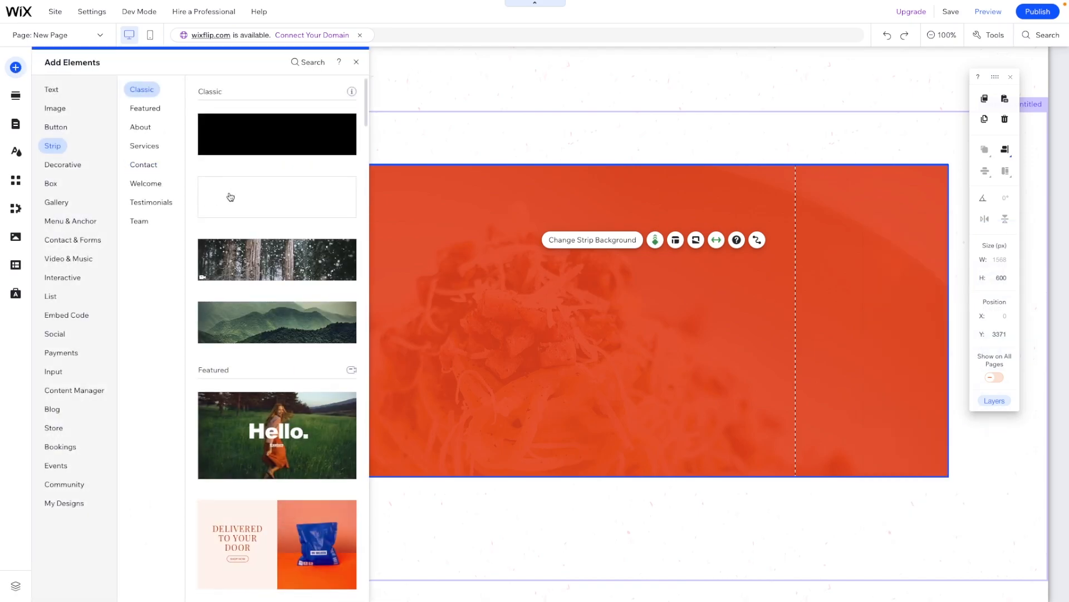
pyautogui.moveTo(229, 198); pyautogui.dragTo(436, 268)
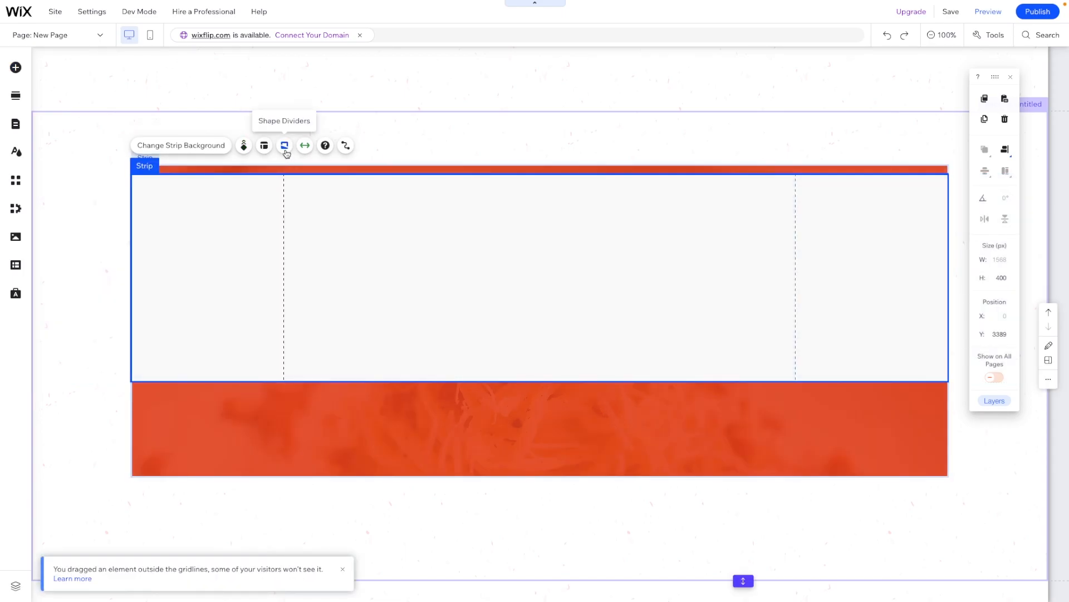
# - Set the second strip's background color opacity to 0% and align its content to the left
pyautogui.click(189, 147)
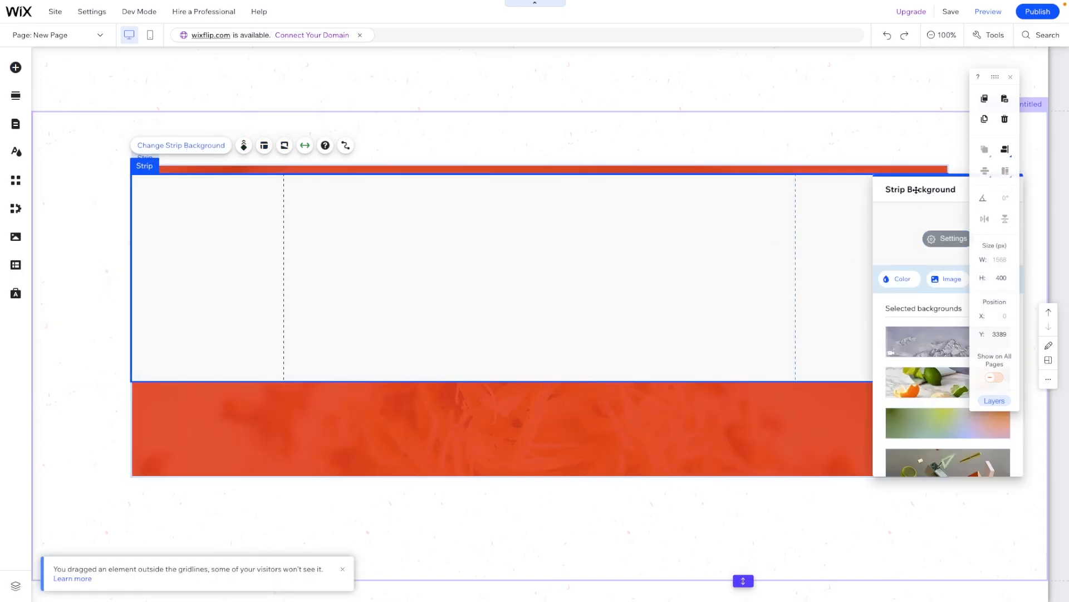
pyautogui.moveTo(916, 190); pyautogui.dragTo(795, 174)
pyautogui.click(825, 224)
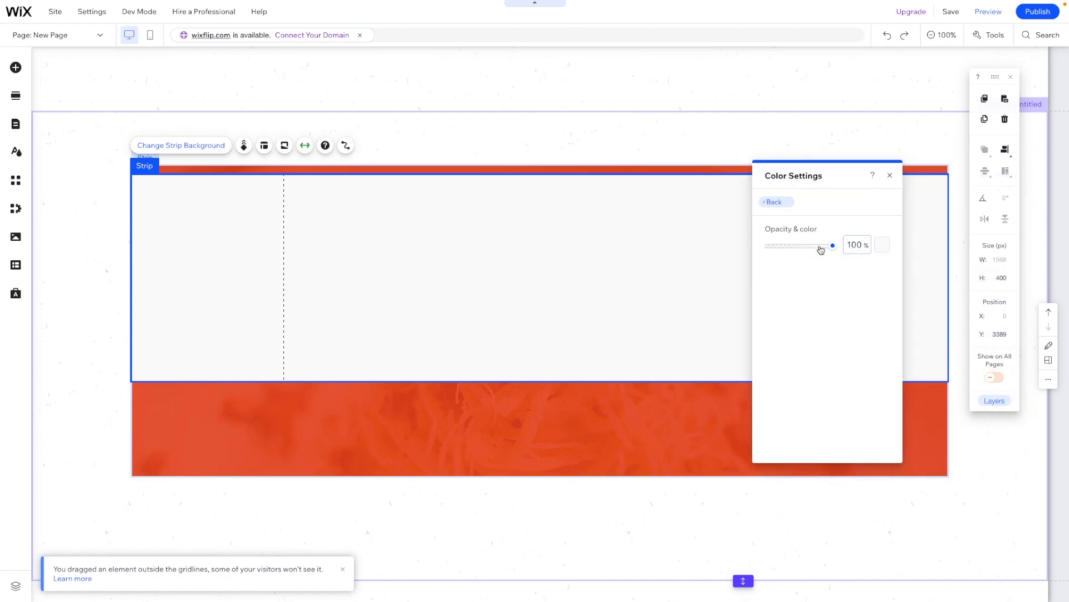
pyautogui.moveTo(830, 246); pyautogui.dragTo(688, 244)
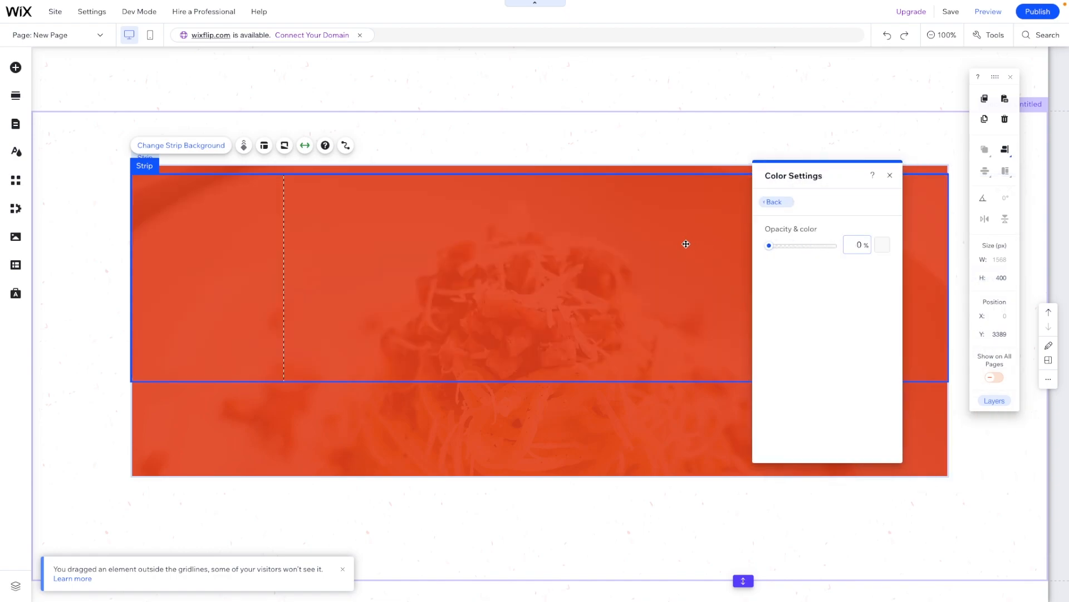
pyautogui.click(264, 147)
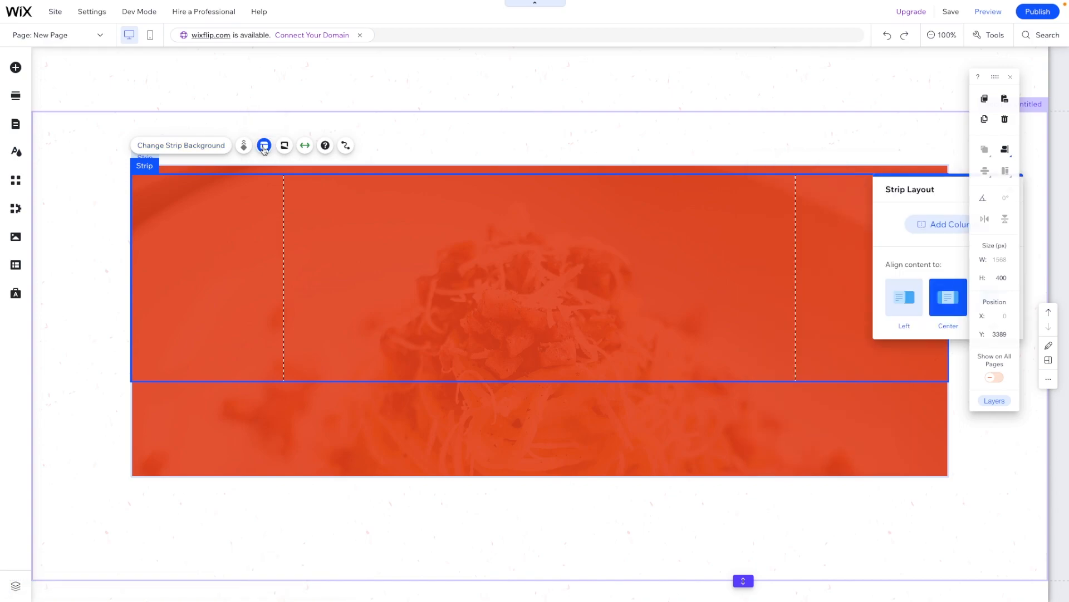
pyautogui.click(910, 300)
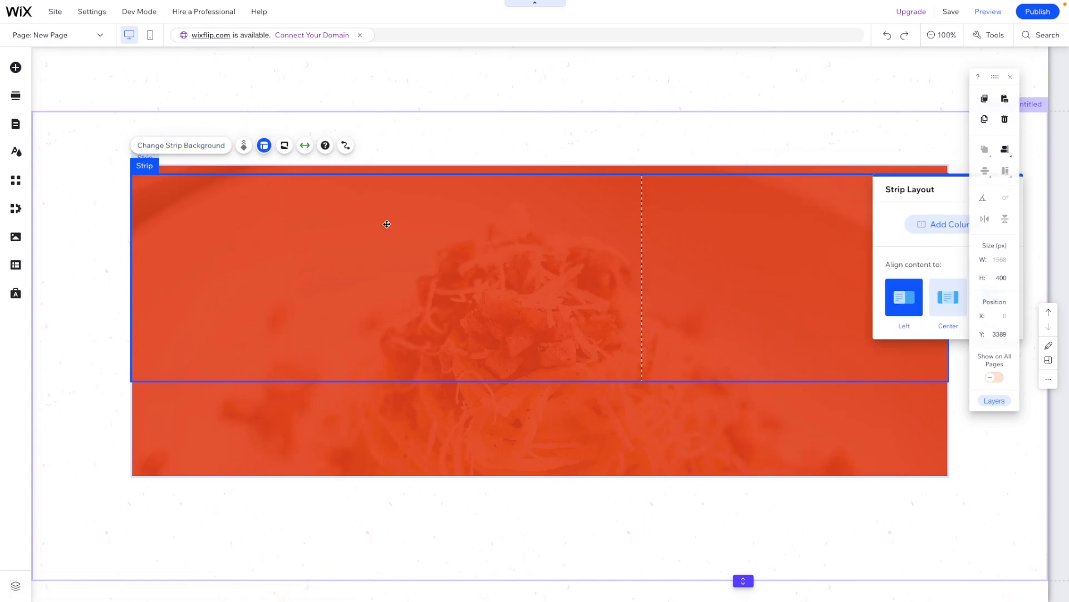
# - Copy the corner shape from the chef photo's upper-left corner and paste it into the transparent strip over the red pasta strip
pyautogui.scroll(15, 387, 223)
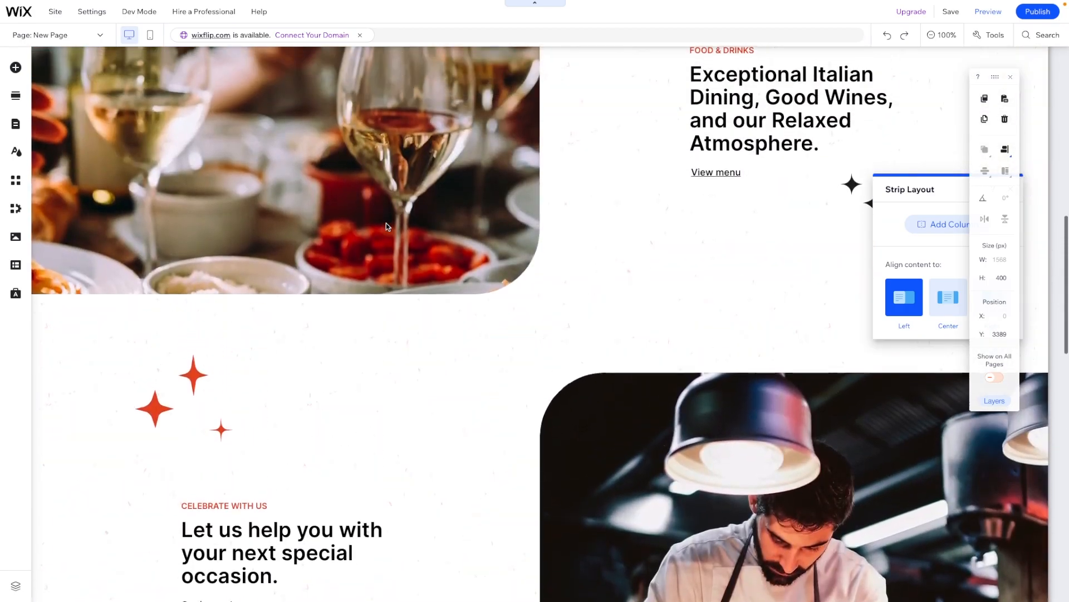
pyautogui.scroll(-4, 386, 223)
pyautogui.click(551, 174)
pyautogui.click(551, 173)
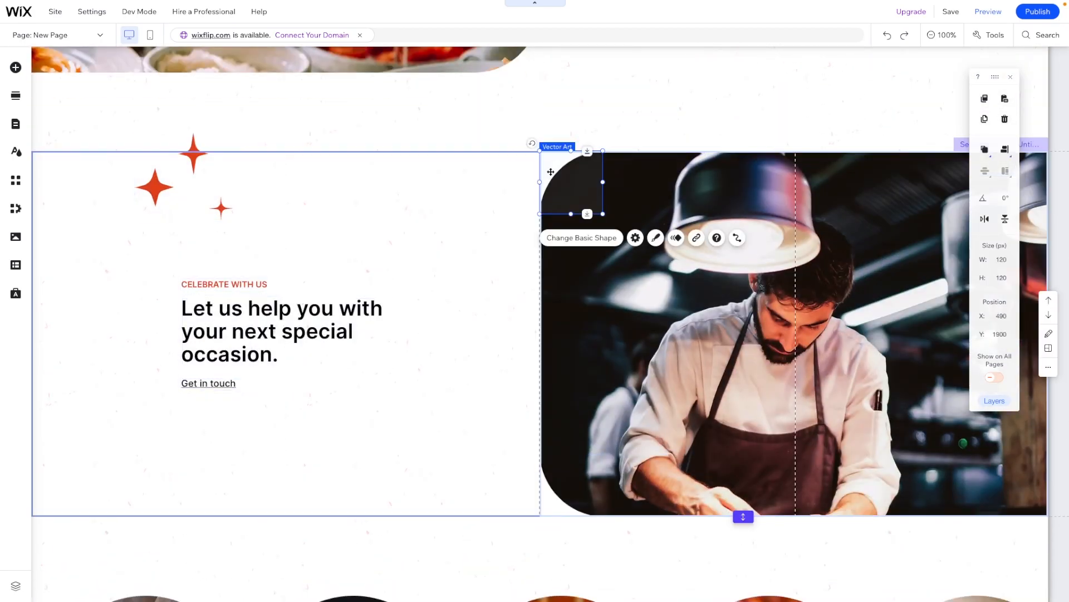
pyautogui.scroll(-14, 552, 174)
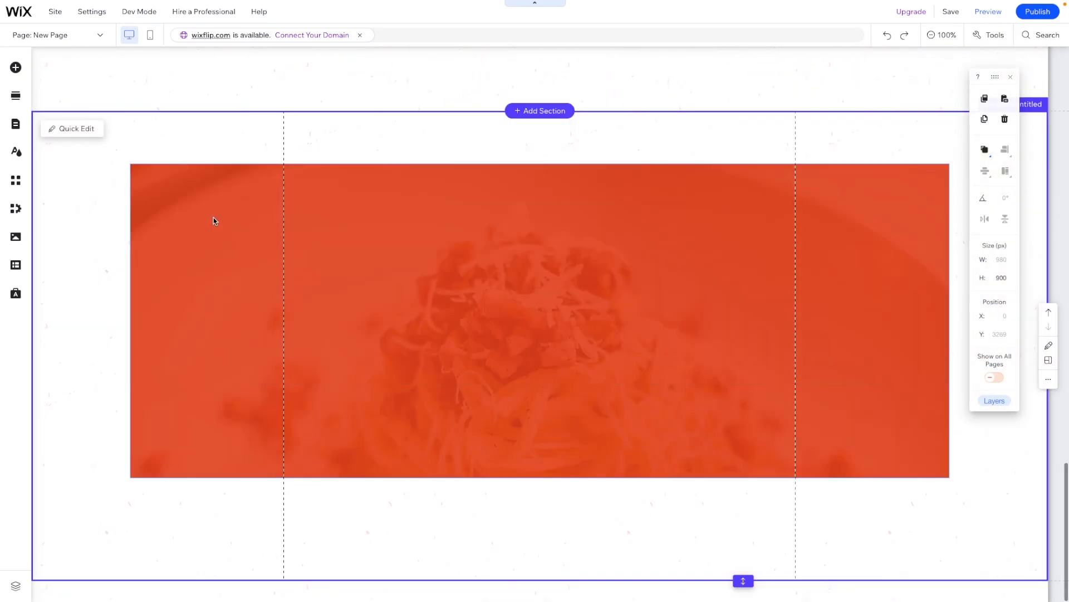
pyautogui.click(248, 223)
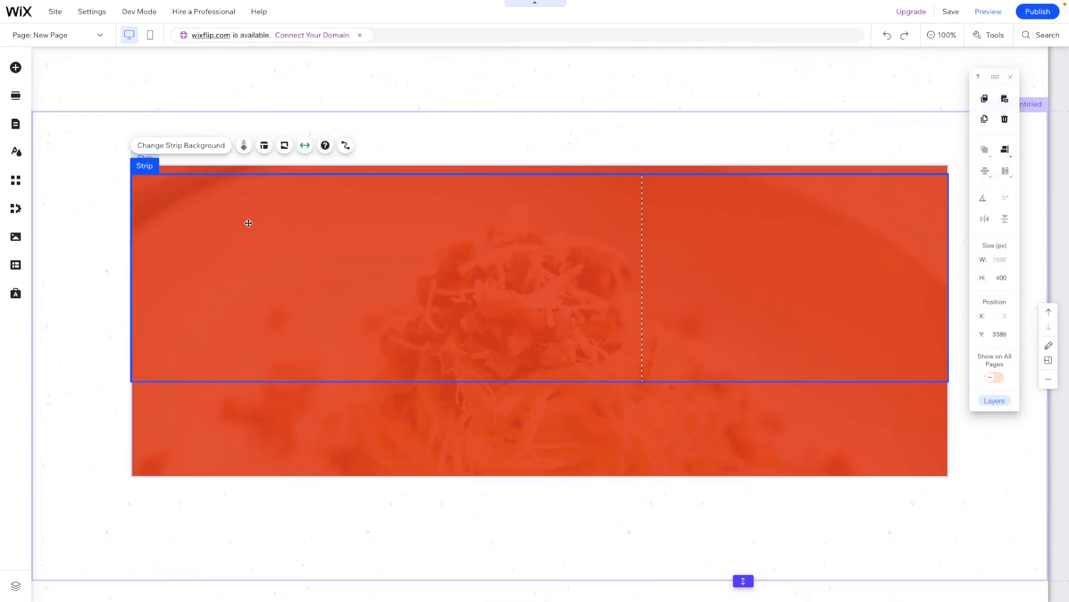
pyautogui.rightClick(248, 223)
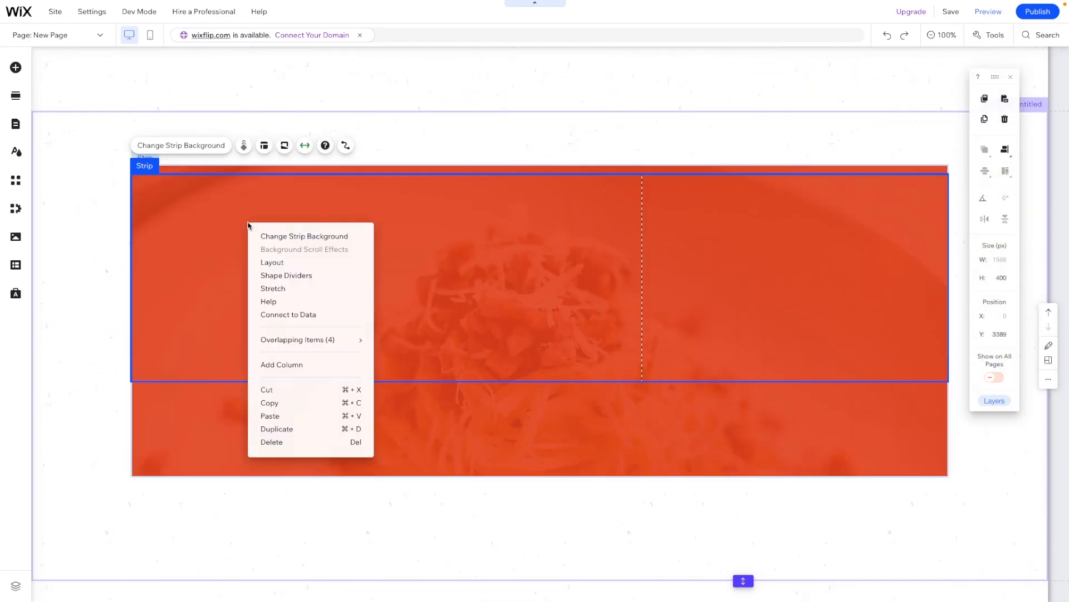
pyautogui.click(276, 423)
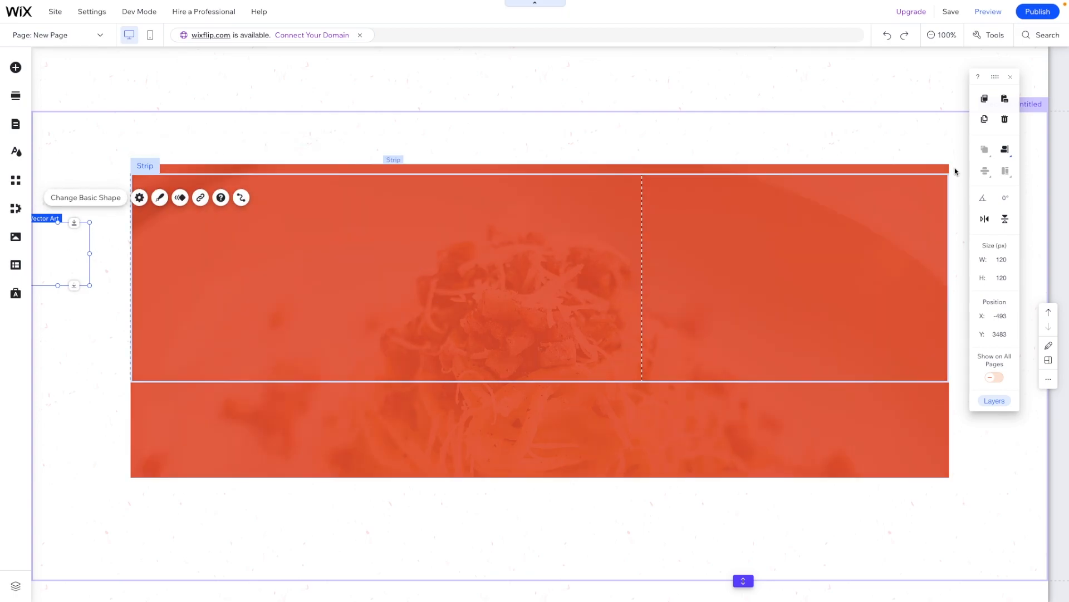
# - Align the pasted corner shape to the transparent strip's left edge and move it up into the top-left corner
pyautogui.moveTo(1005, 170)
pyautogui.click(962, 151)
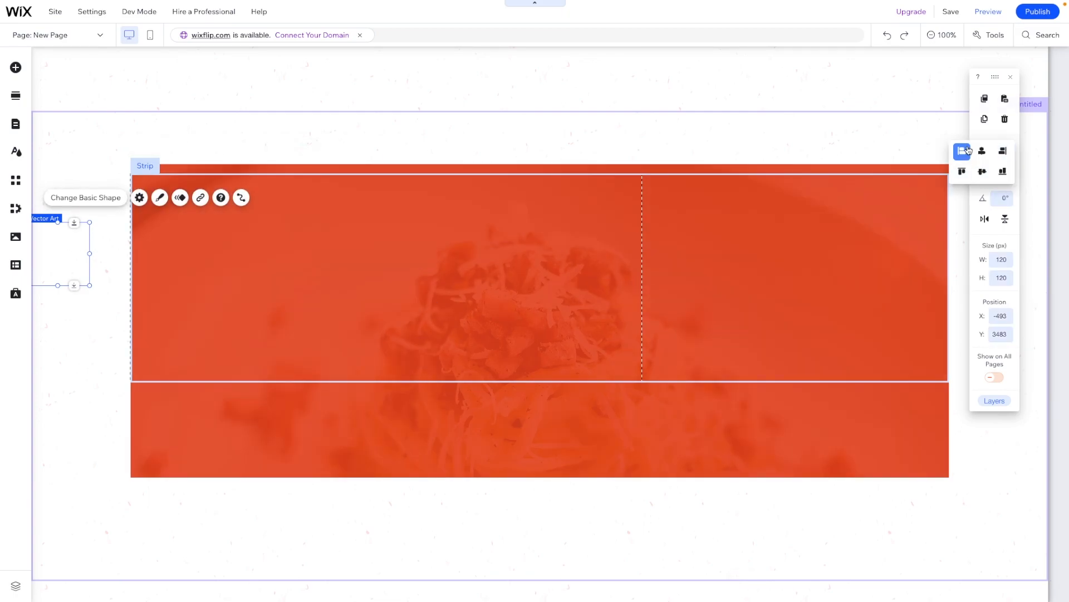
pyautogui.moveTo(144, 240); pyautogui.dragTo(146, 192)
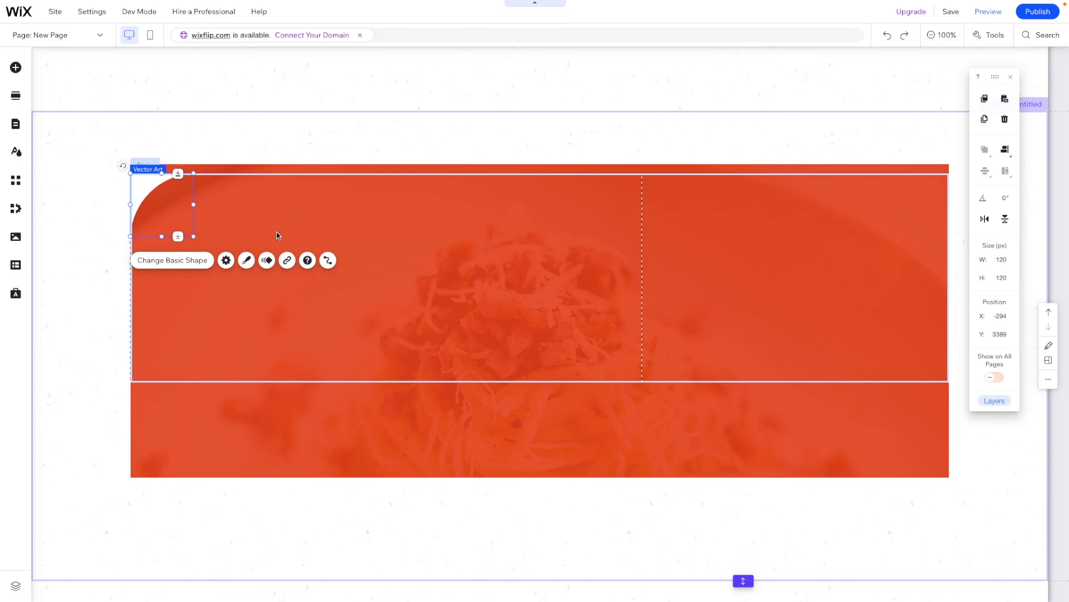
# - Duplicate the corner shape, rotate the copy to 269° and align it to the strip's left edge below the original
pyautogui.press('super+d')
pyautogui.moveTo(1005, 149)
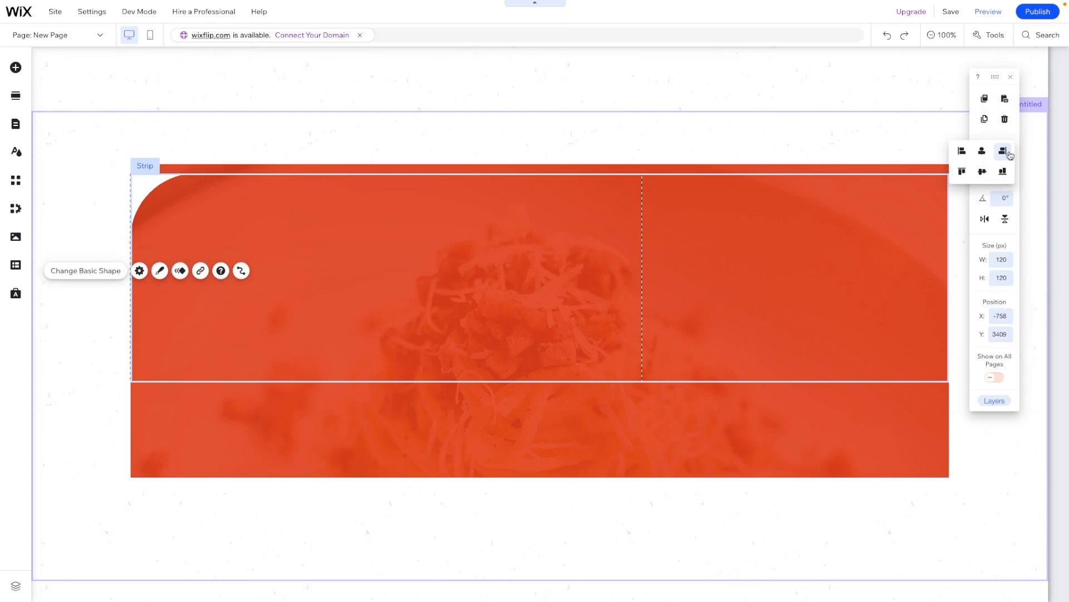
pyautogui.click(963, 155)
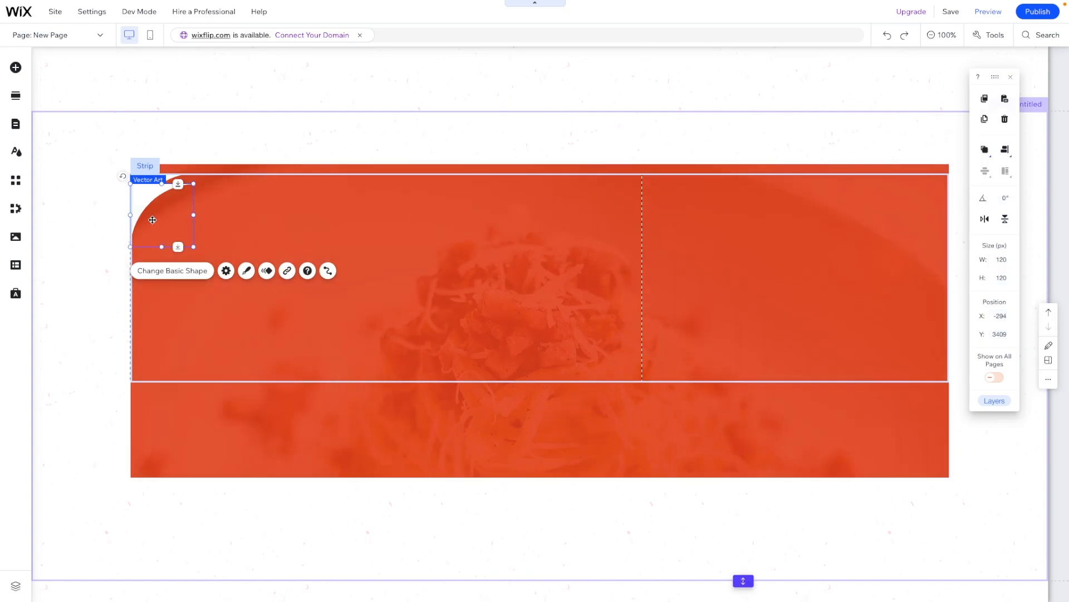
pyautogui.moveTo(147, 201); pyautogui.dragTo(253, 245)
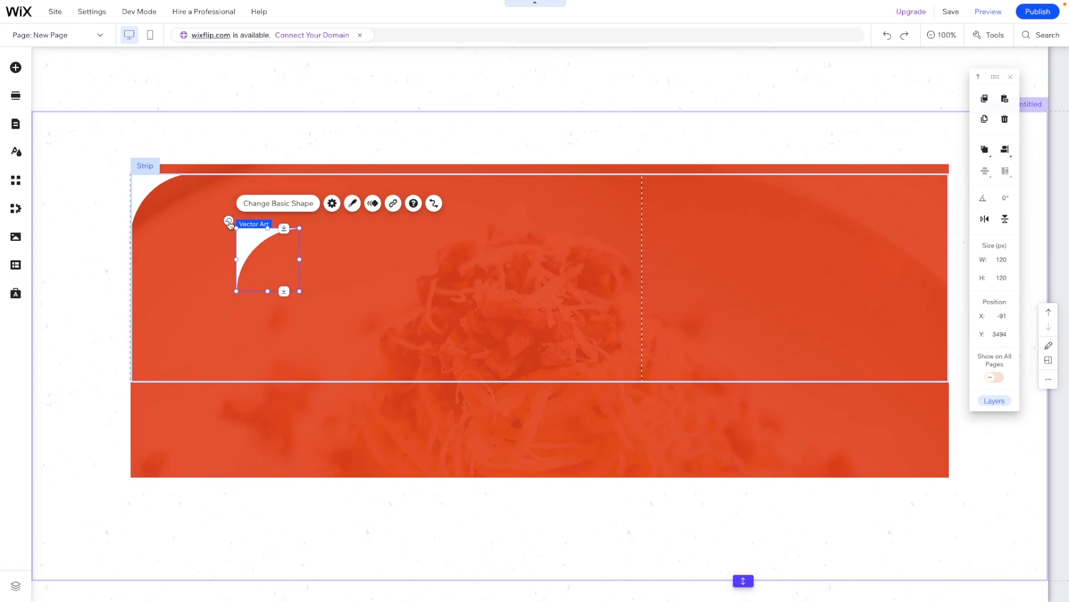
pyautogui.moveTo(230, 222); pyautogui.dragTo(266, 327)
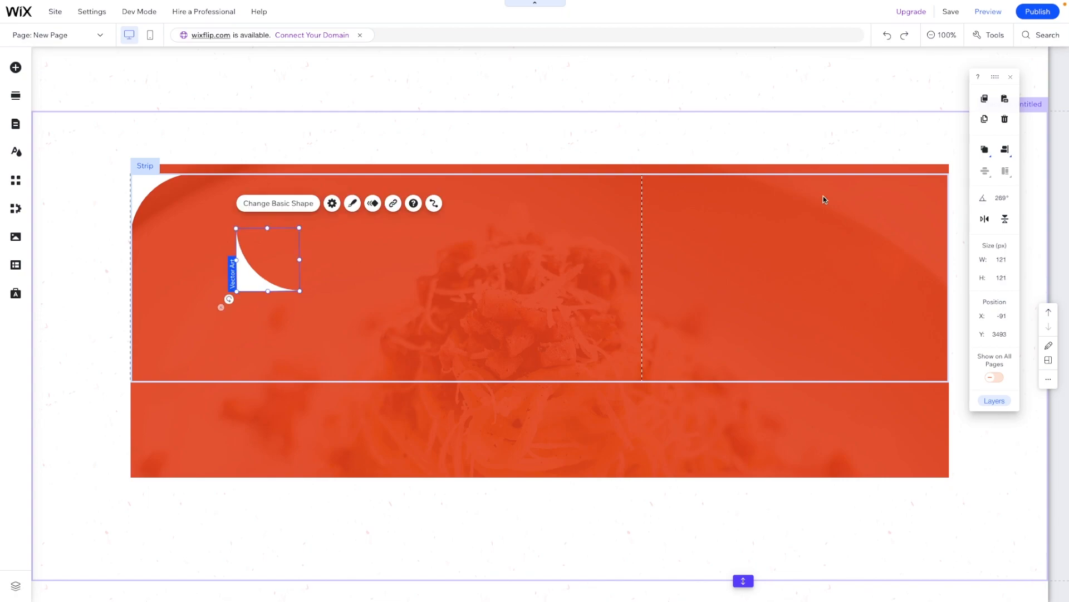
pyautogui.click(1005, 149)
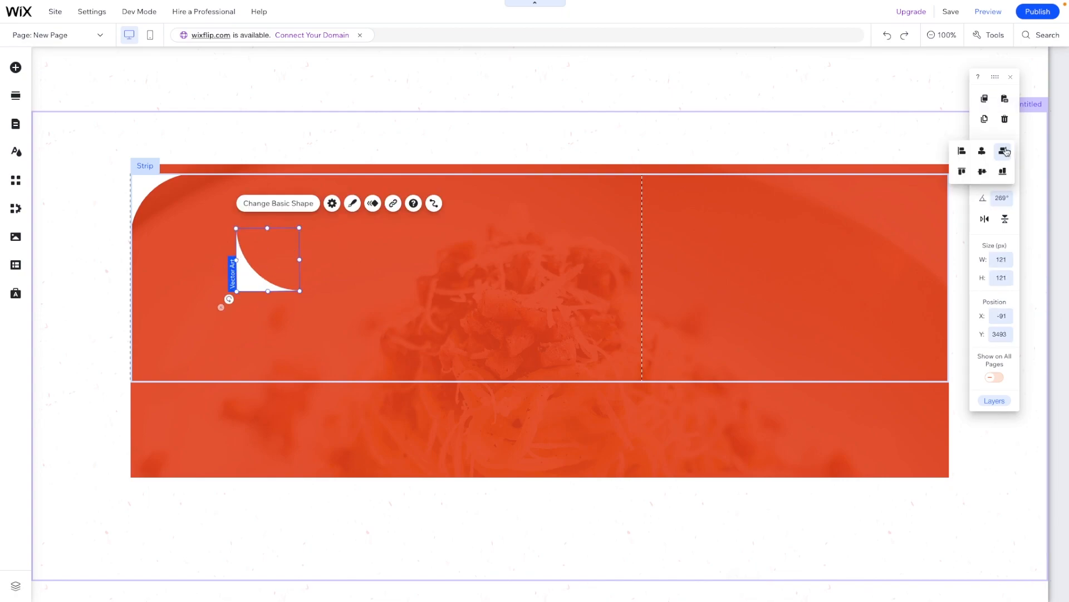
pyautogui.click(962, 151)
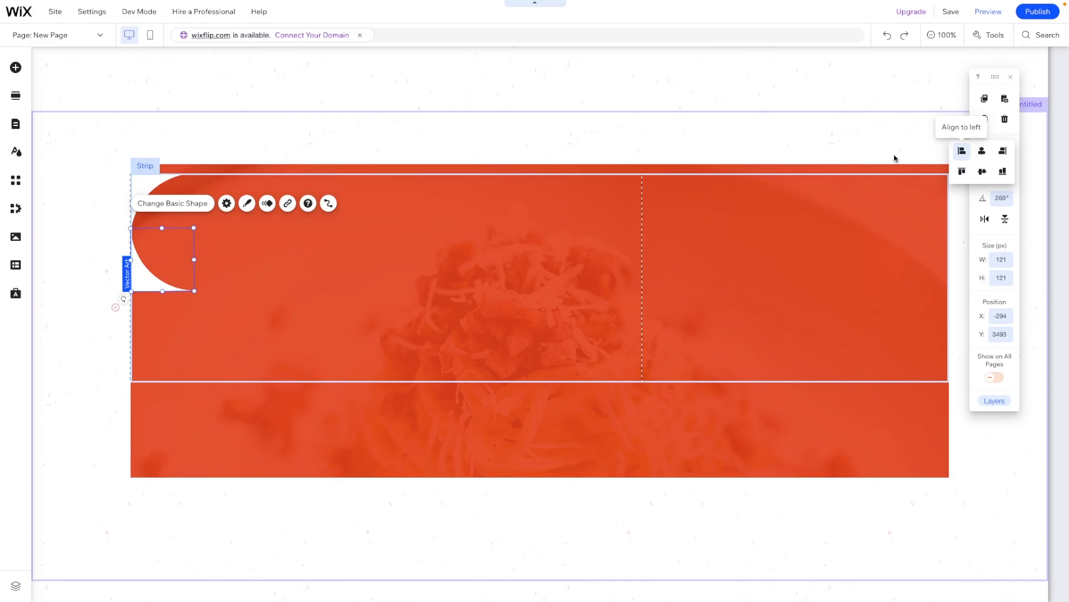
# - Shorten the transparent strip to 225 px high and place a copy of it over the lower part of the red strip
pyautogui.click(509, 280)
pyautogui.moveTo(523, 375); pyautogui.dragTo(527, 284)
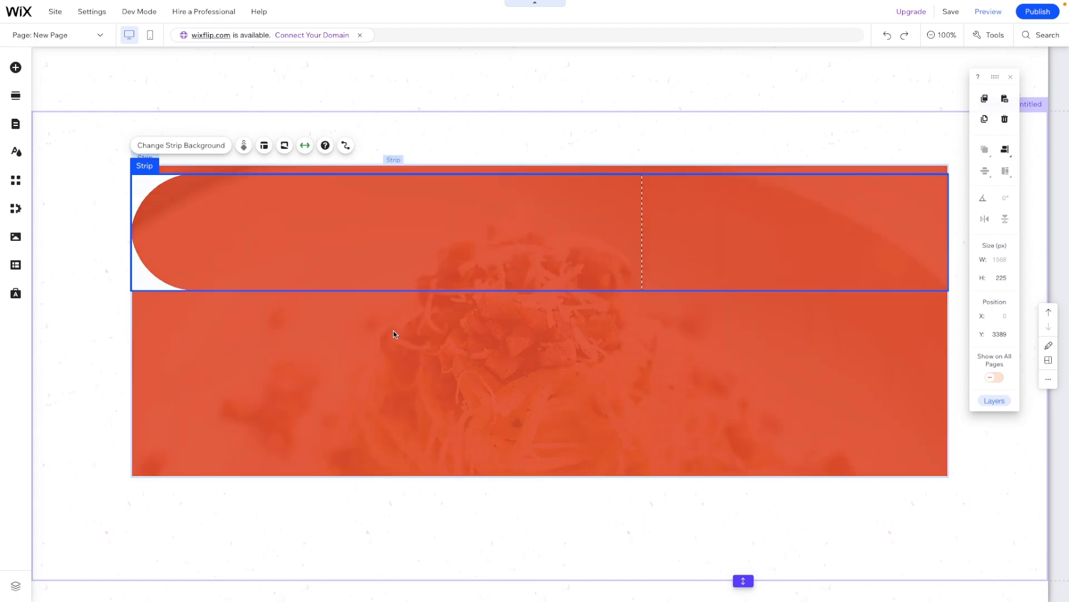
pyautogui.click(393, 330)
pyautogui.rightClick(313, 357)
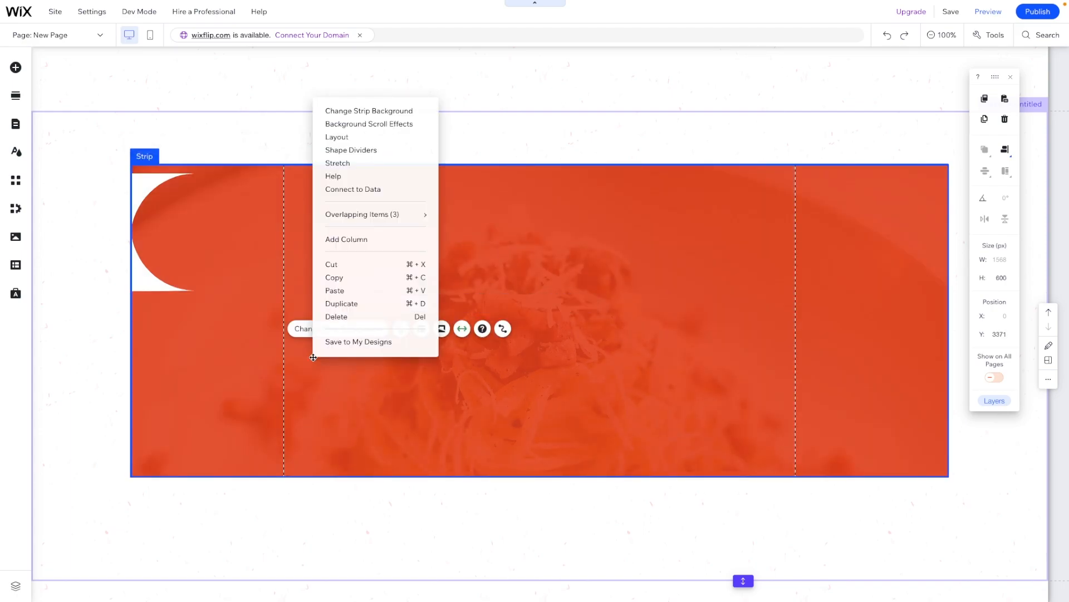
pyautogui.click(352, 290)
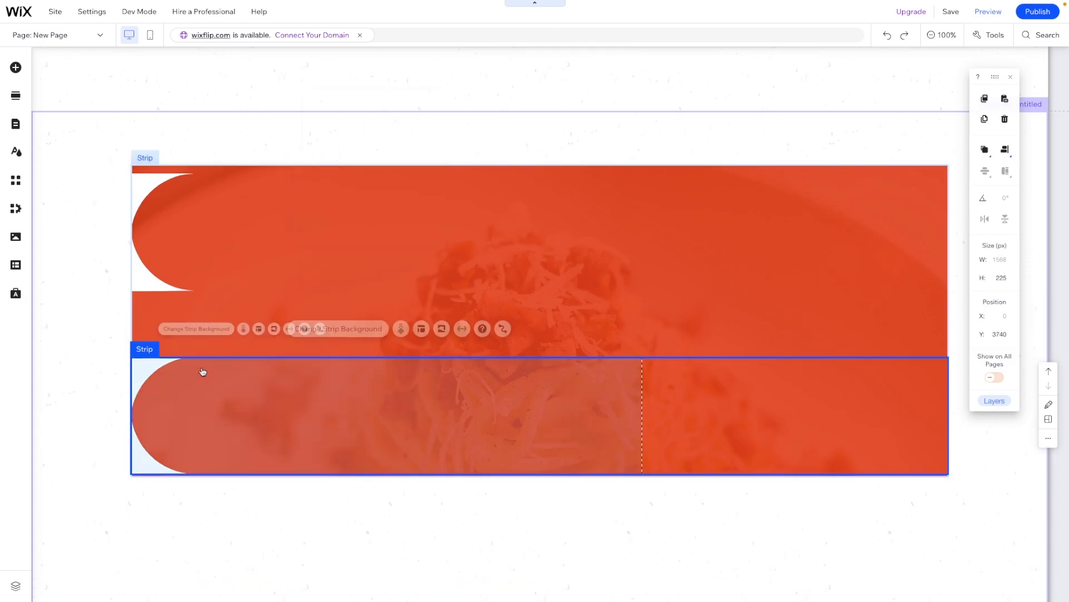
pyautogui.moveTo(278, 385); pyautogui.dragTo(279, 355)
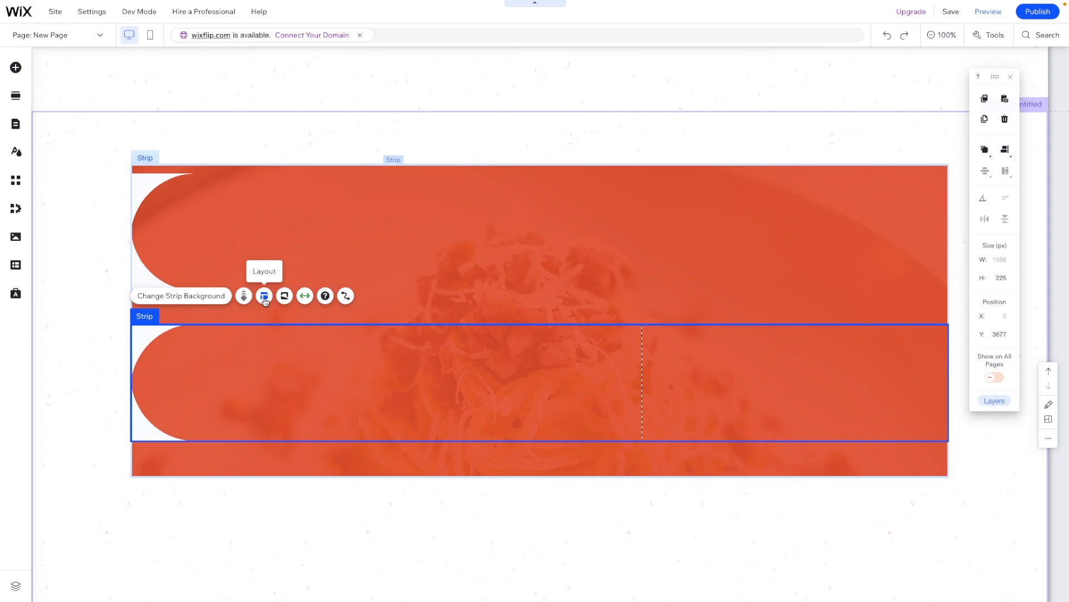
# - Align the copied strip's content to the right and place its upper corner shape, rotated to 90°, at the right edge
pyautogui.click(265, 301)
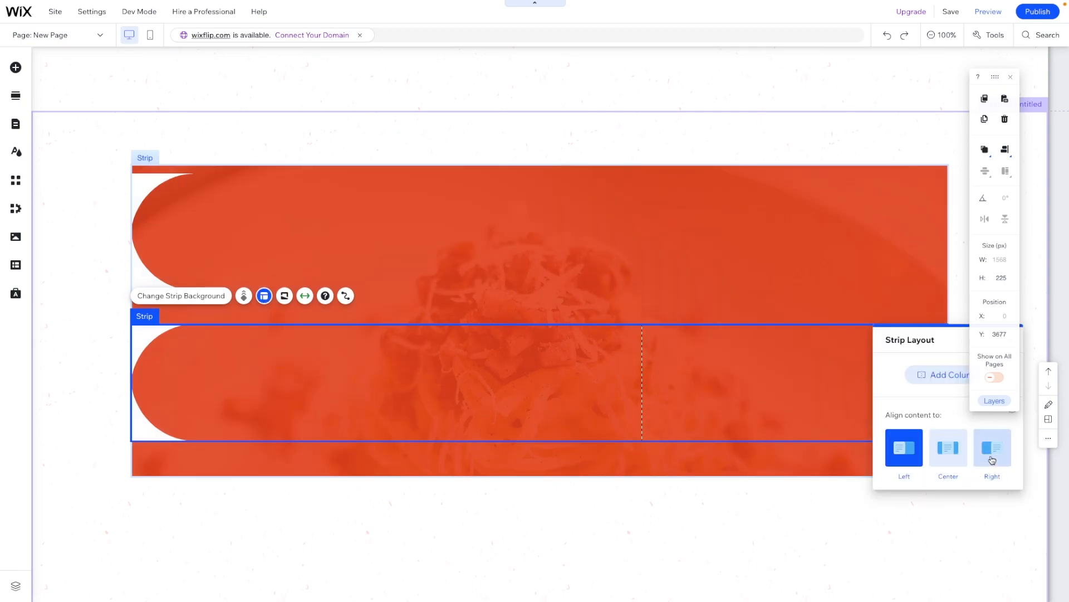
pyautogui.click(992, 461)
pyautogui.click(475, 343)
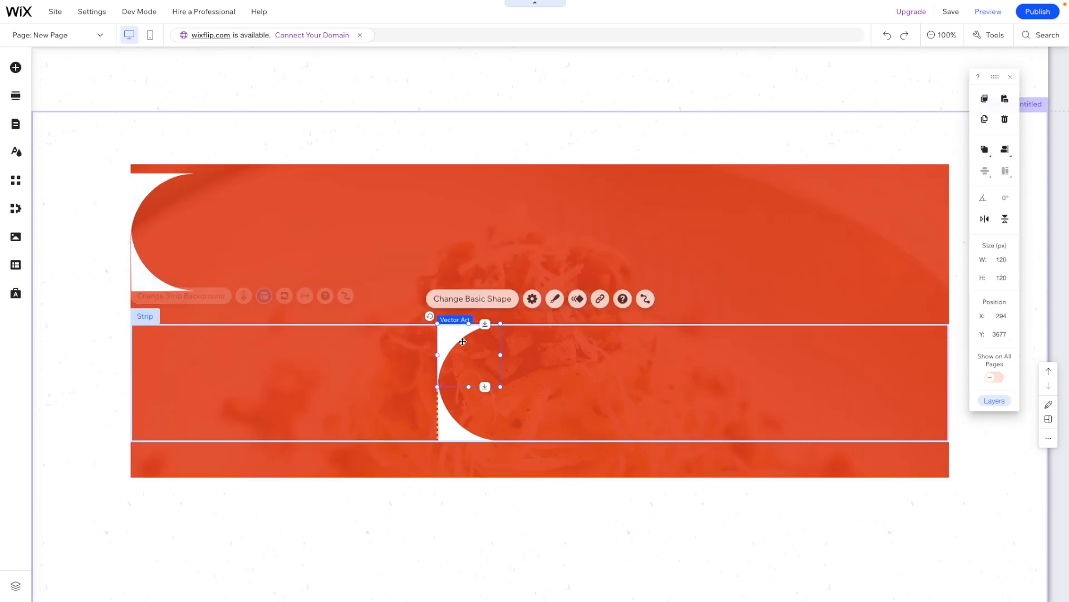
pyautogui.moveTo(430, 316); pyautogui.dragTo(585, 337)
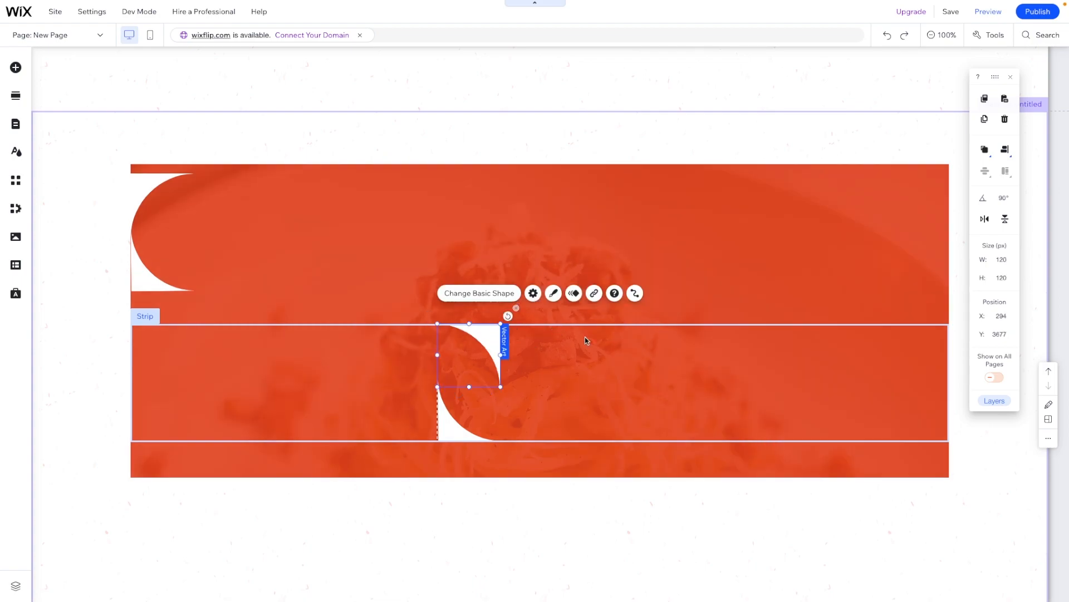
pyautogui.click(1010, 156)
pyautogui.click(1003, 151)
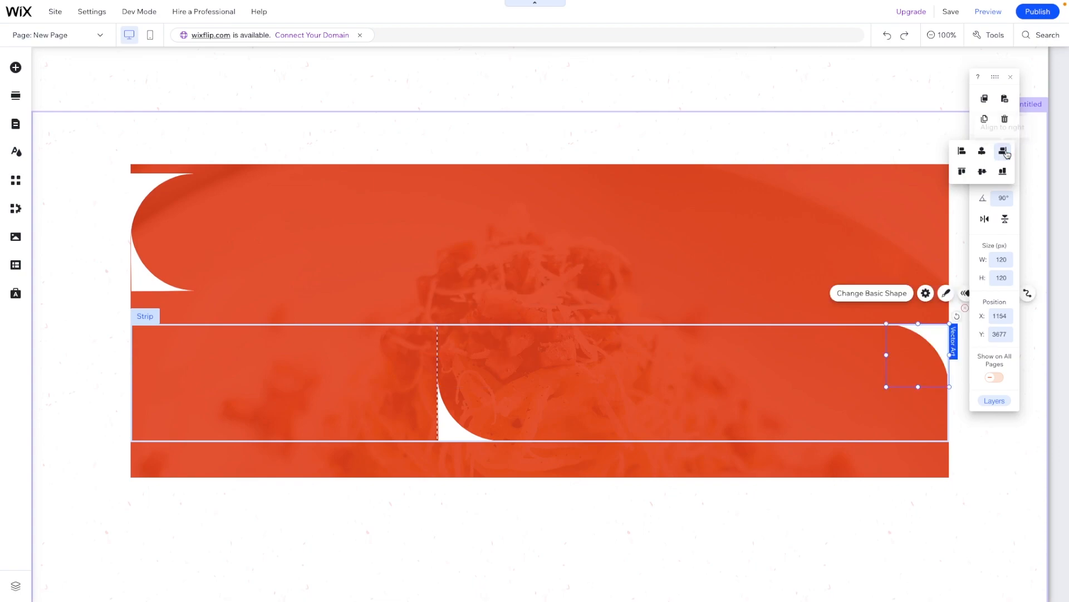
# - Rotate the copied strip's lower corner shape to 180° and align it to the right edge
pyautogui.click(443, 420)
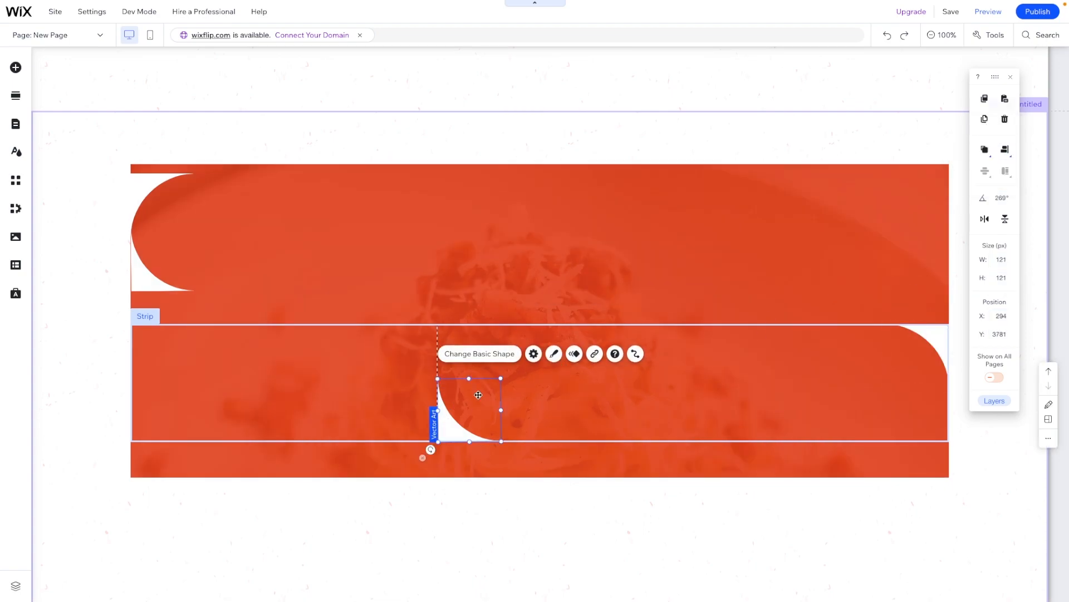
pyautogui.moveTo(430, 449)
pyautogui.mouseDown()
pyautogui.moveTo(547, 454)
pyautogui.moveTo(534, 407)
pyautogui.moveTo(471, 446)
pyautogui.moveTo(432, 448)
pyautogui.mouseUp()
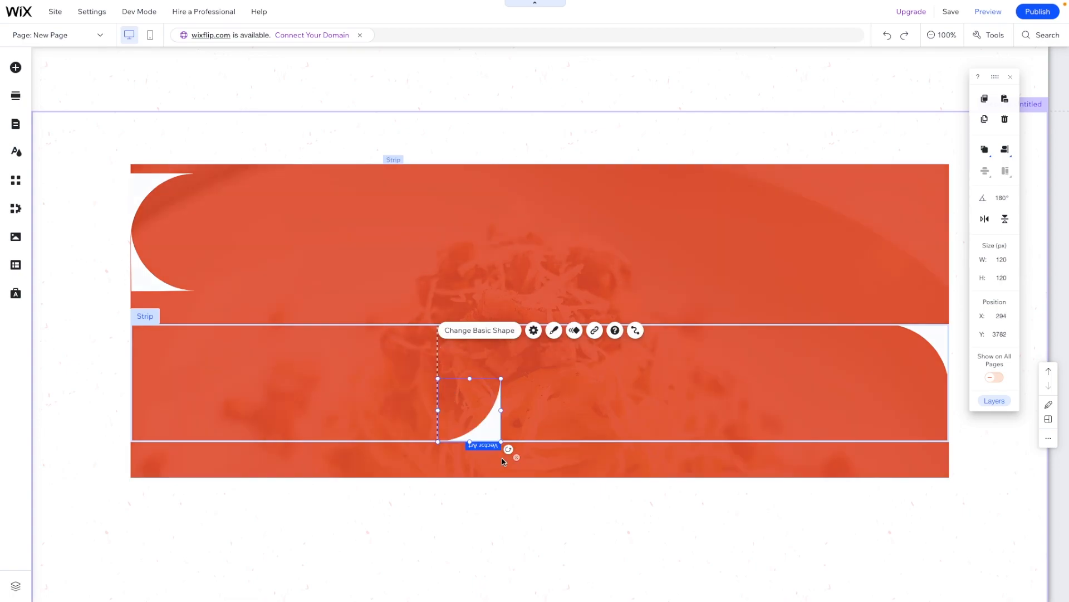
pyautogui.click(1005, 149)
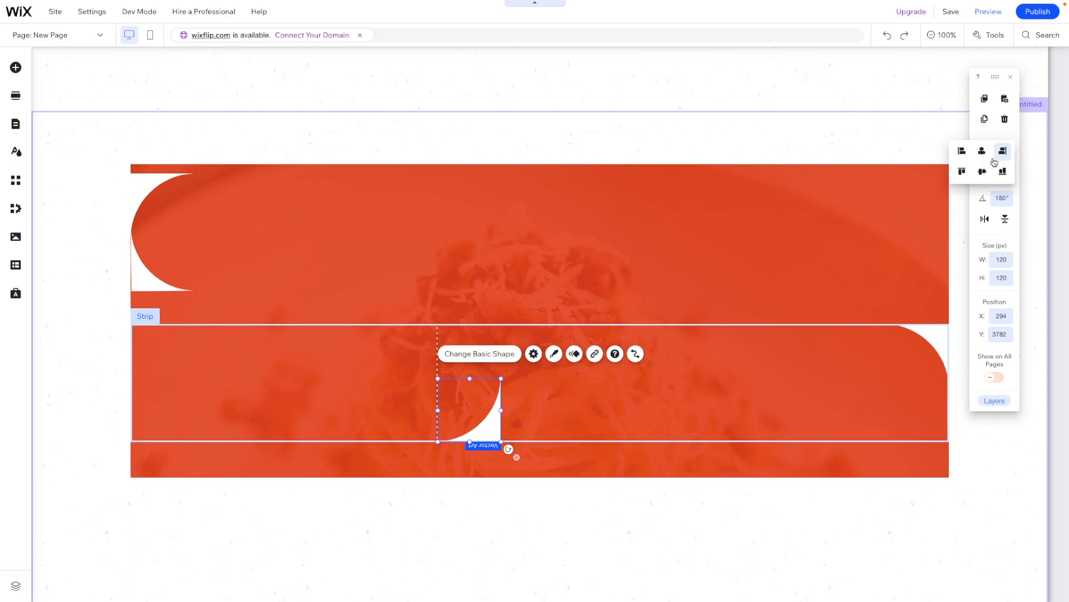
pyautogui.click(1002, 150)
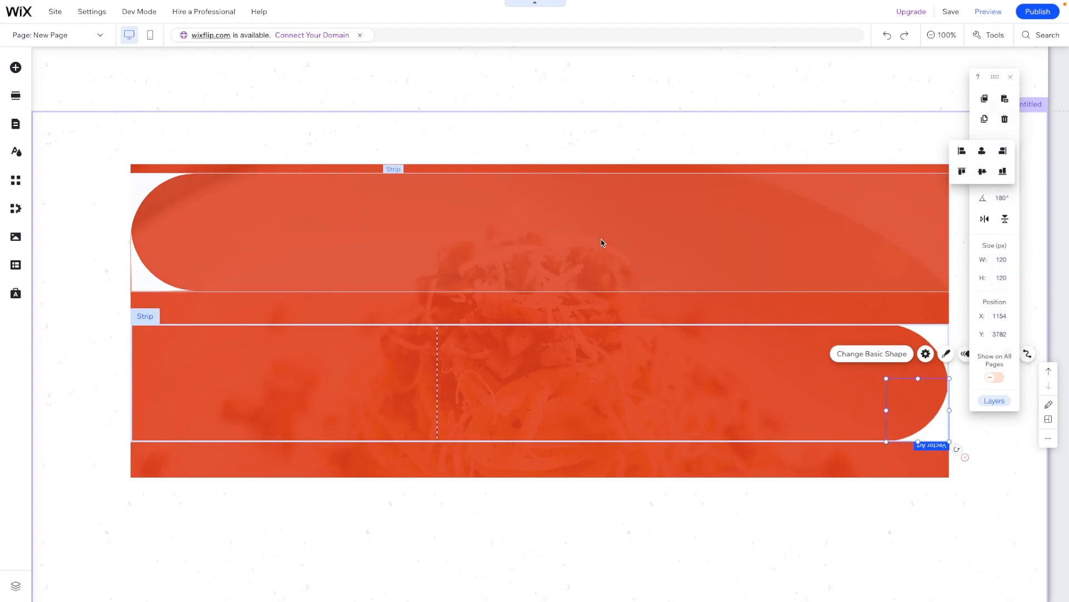
# - Align the transparent strip with the left corner shapes to the top of the red strip and set its height to 600 px
pyautogui.click(282, 253)
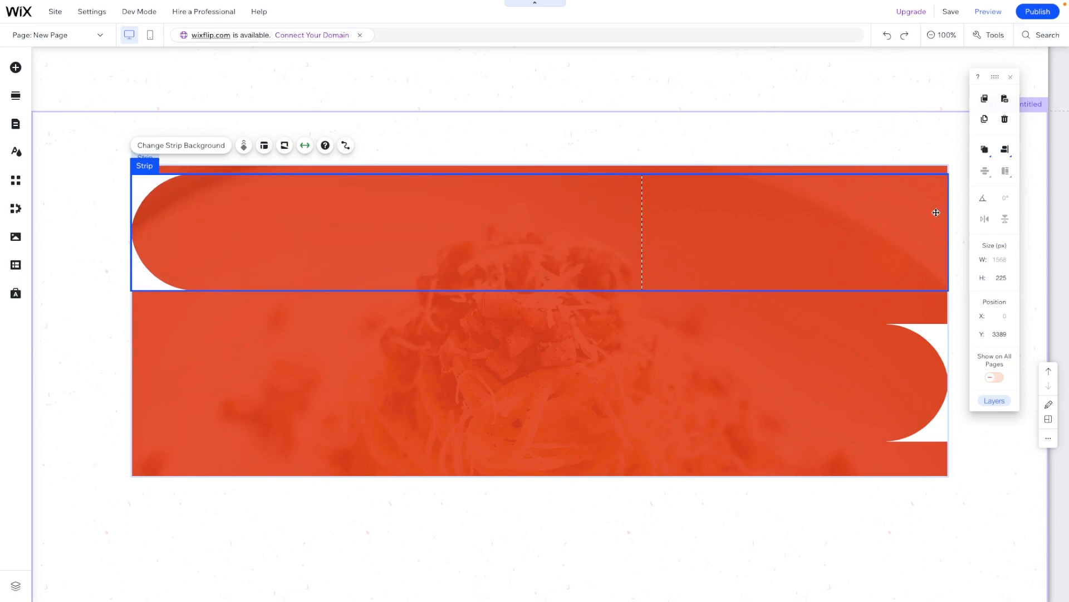
pyautogui.click(627, 304)
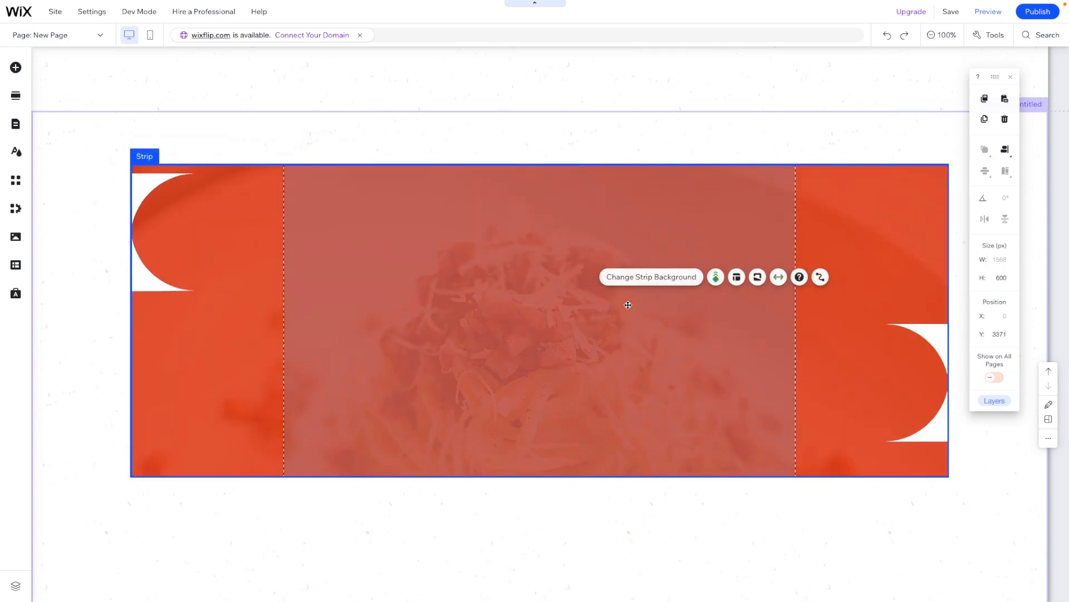
pyautogui.click(518, 241)
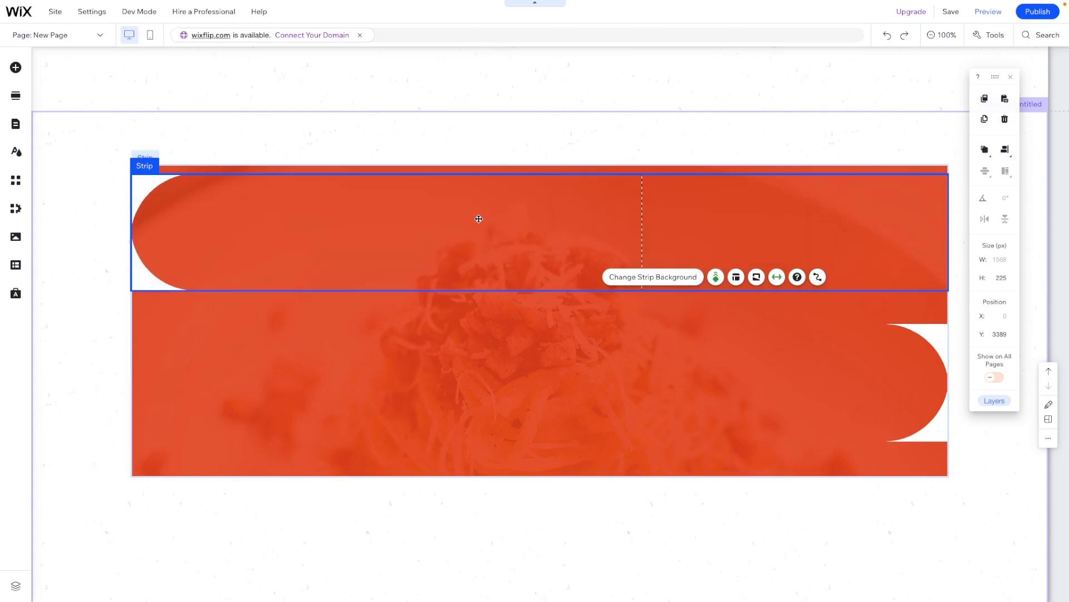
pyautogui.click(1005, 151)
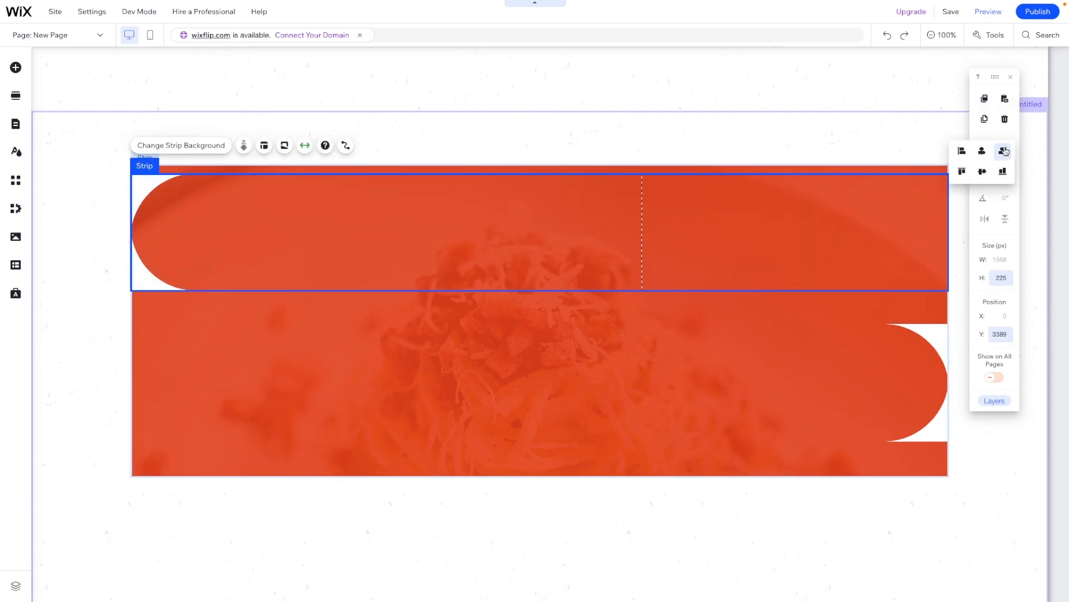
pyautogui.click(962, 171)
pyautogui.click(1006, 278)
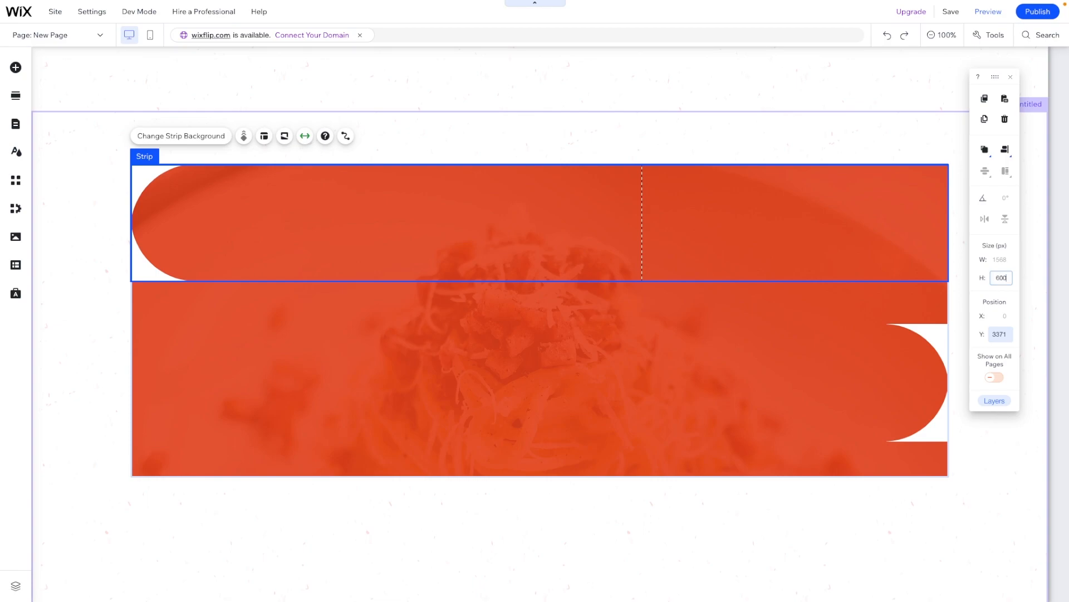
pyautogui.press('Return')
# - Align the lower-left corner shape to the bottom of its strip
pyautogui.click(147, 262)
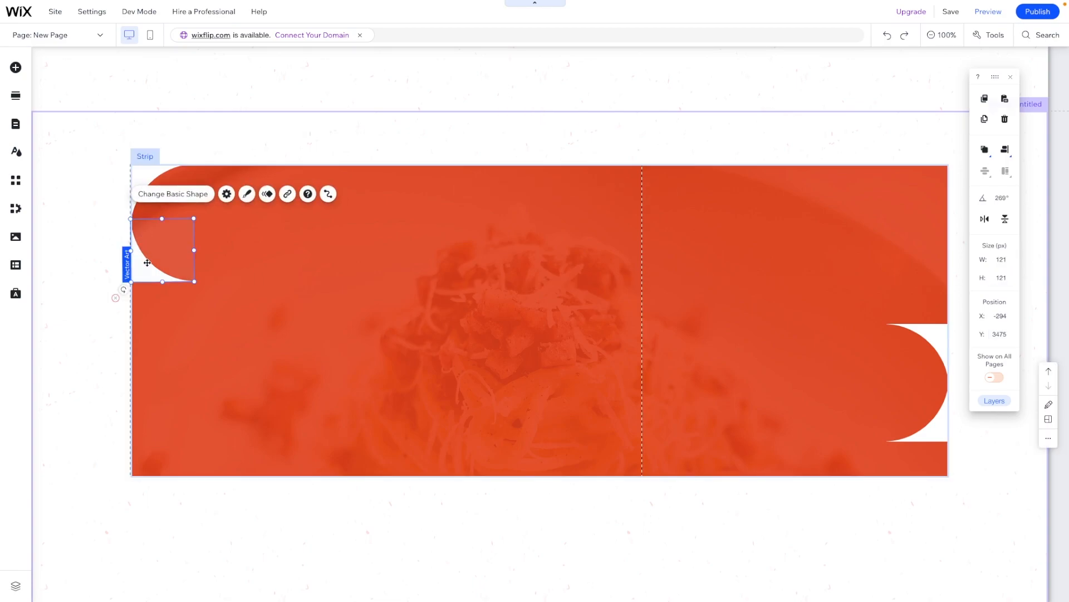
pyautogui.click(1006, 151)
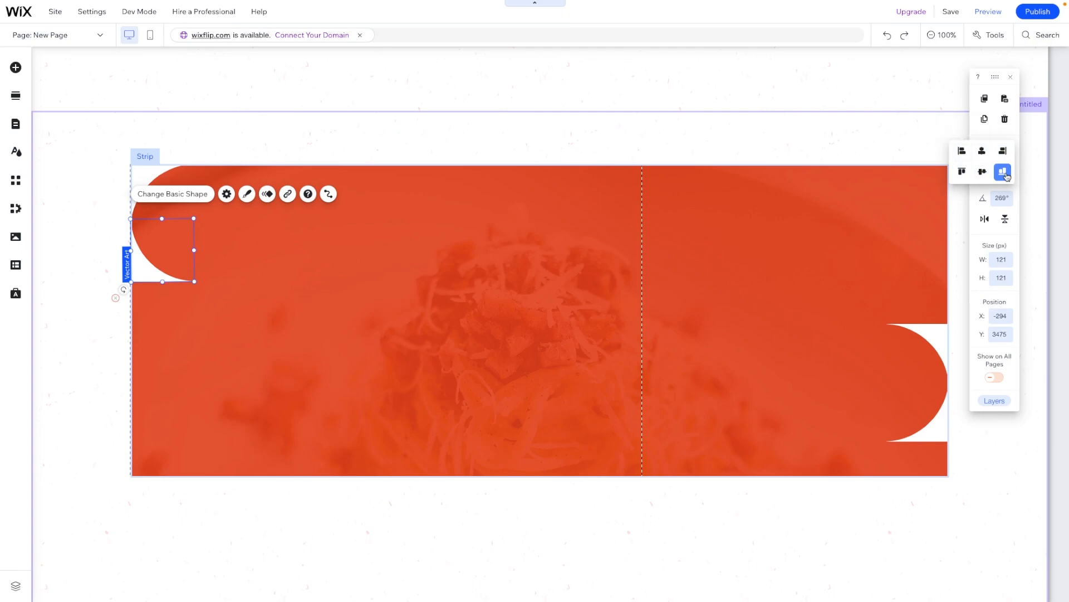
pyautogui.click(1002, 171)
# - Align the transparent strip with the right corner shapes to the top of the red strip and set its height to 600 px
pyautogui.click(813, 358)
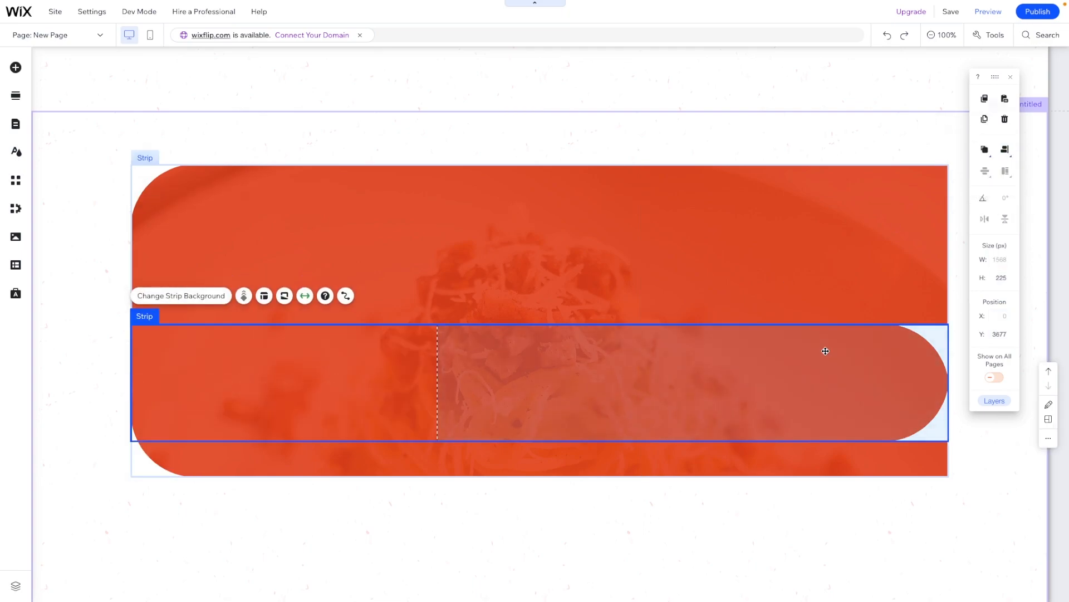
pyautogui.click(1006, 150)
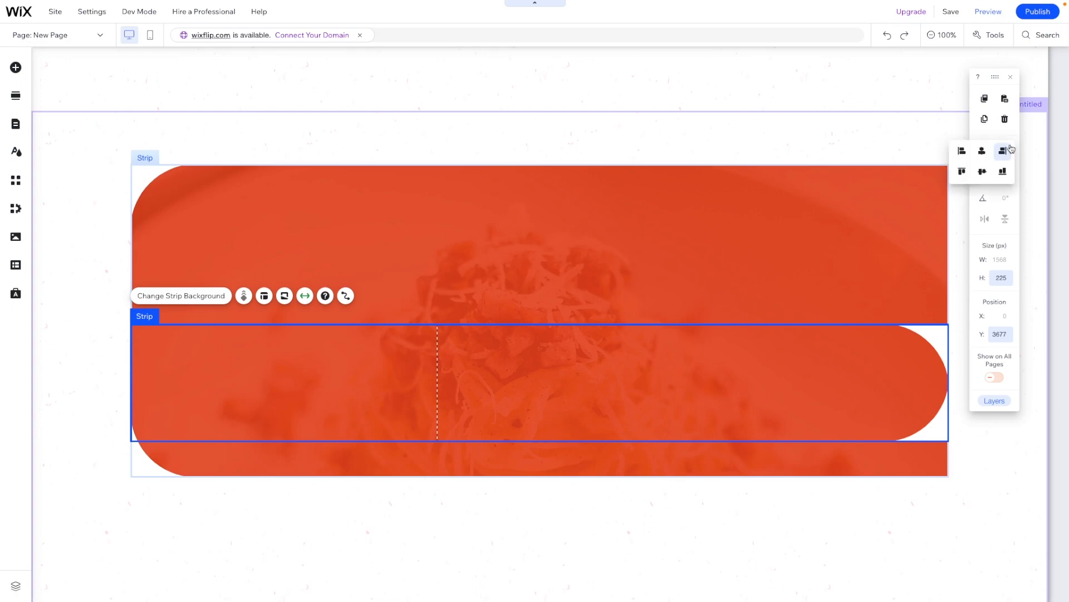
pyautogui.click(962, 171)
pyautogui.click(1006, 281)
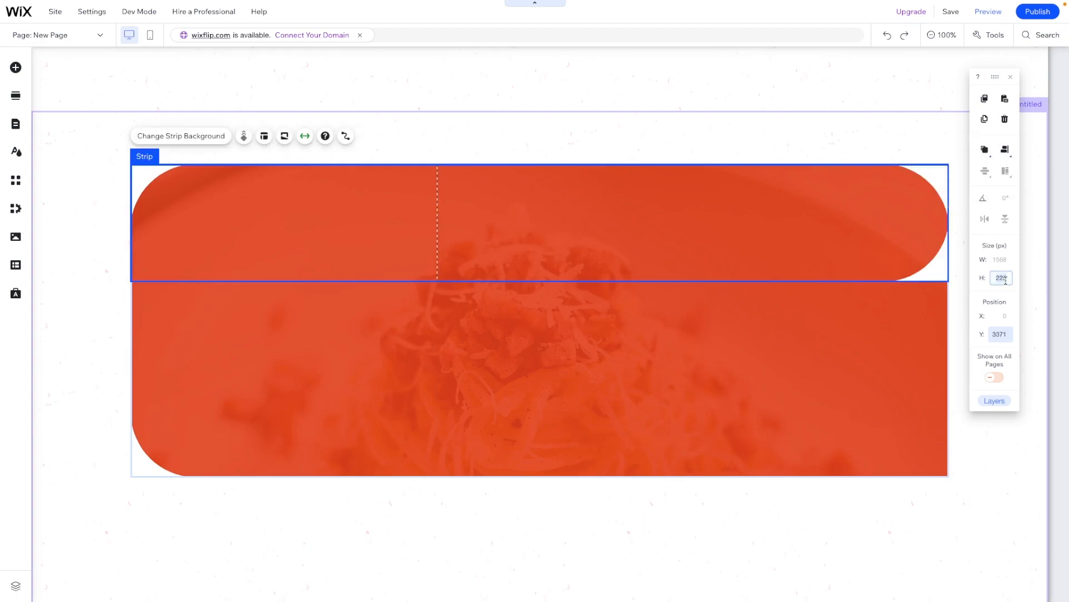
pyautogui.write('600')
pyautogui.press('Return')
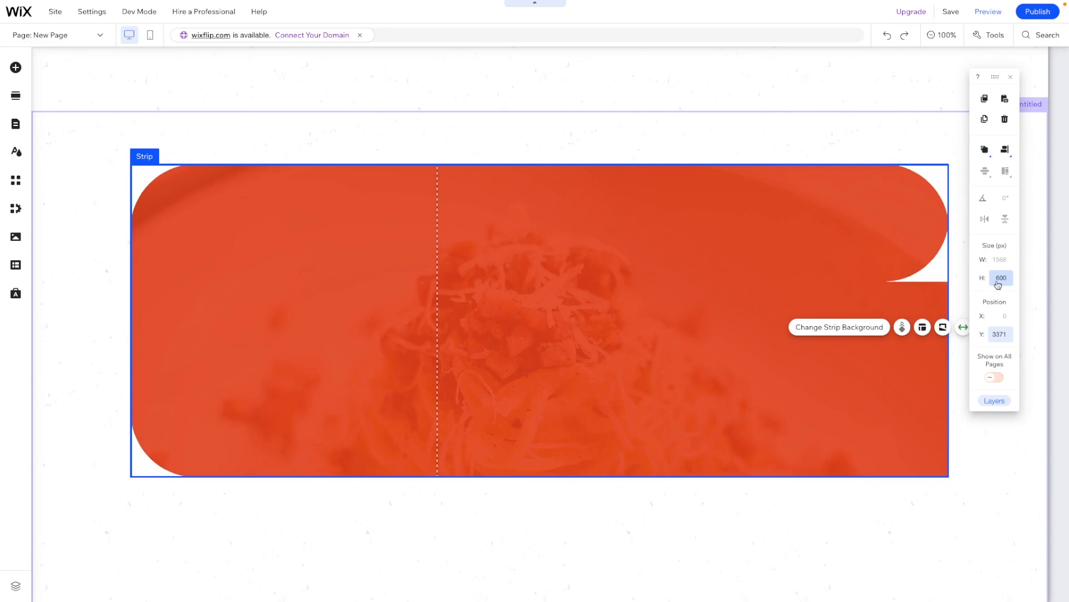
# - Align the lower-right corner shape to the bottom of its strip
pyautogui.click(923, 277)
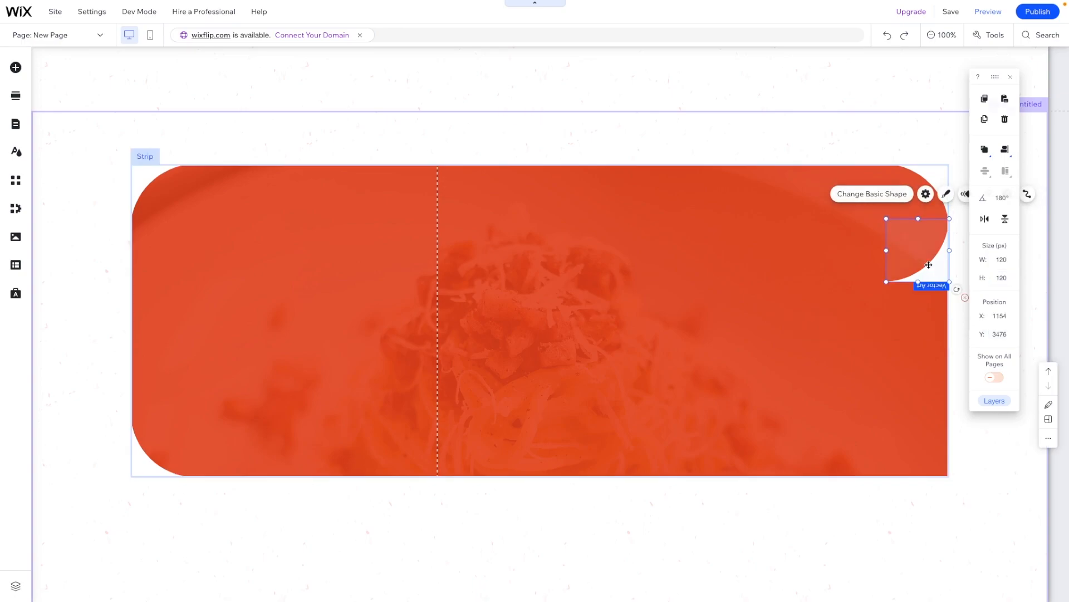
pyautogui.click(1007, 173)
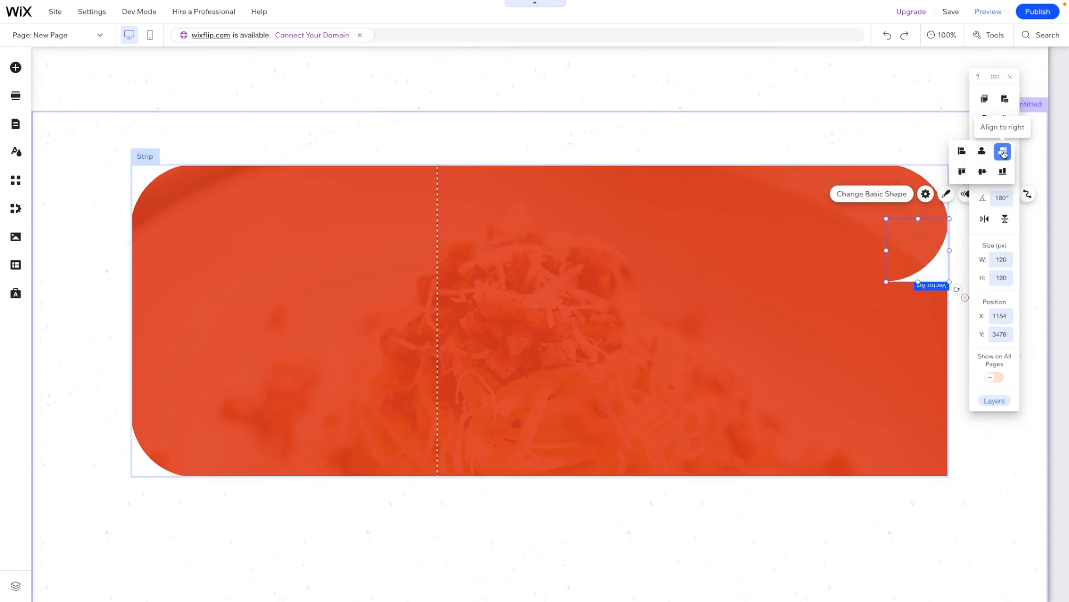
pyautogui.click(1003, 173)
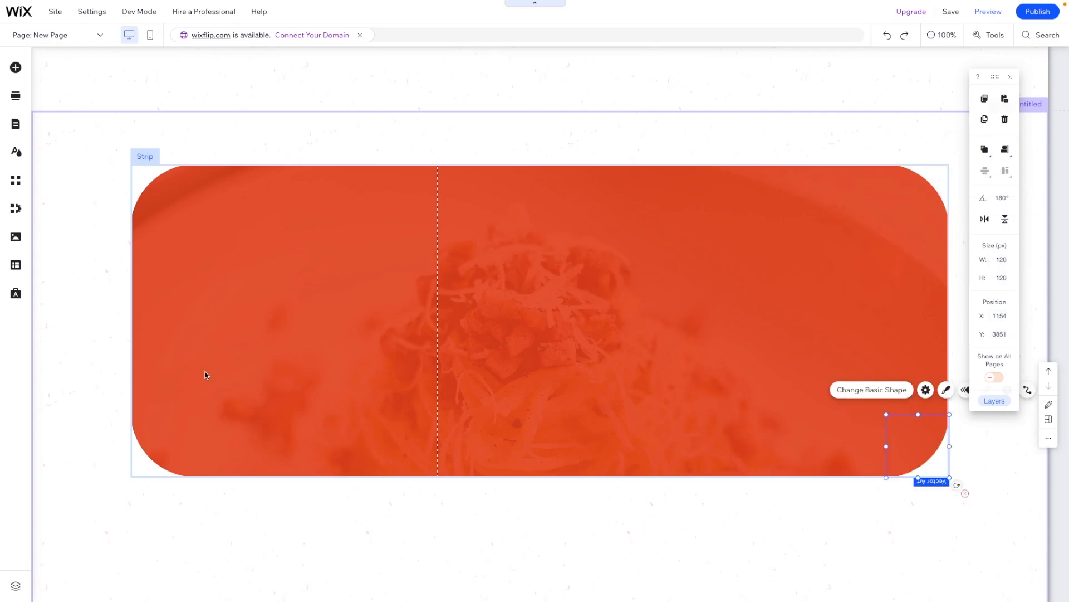
pyautogui.click(96, 306)
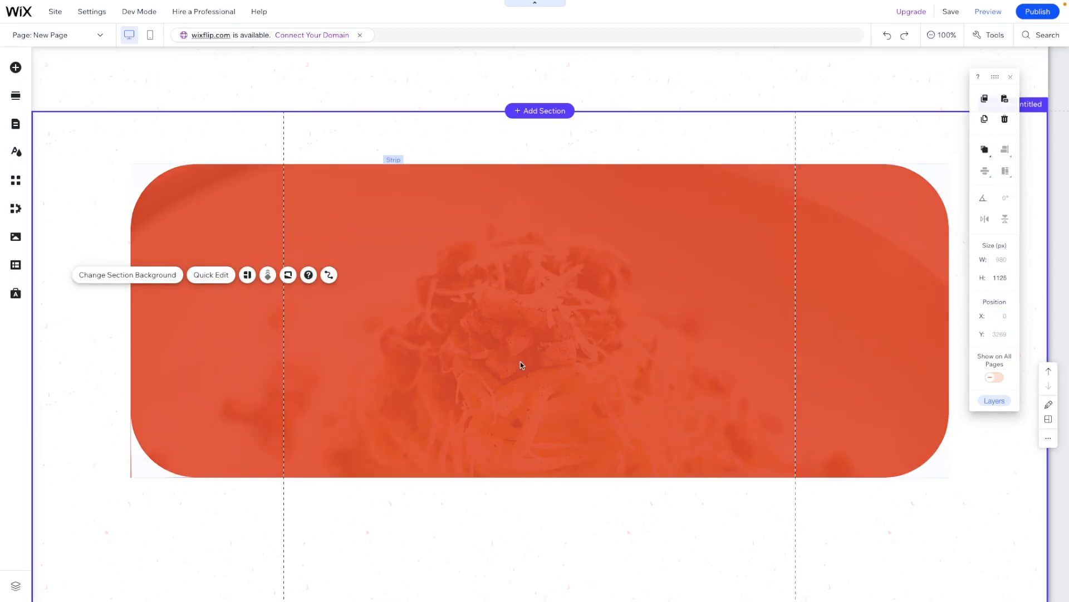
# - Correct the rotation angle of the red strip's lower-left corner shape
pyautogui.click(147, 466)
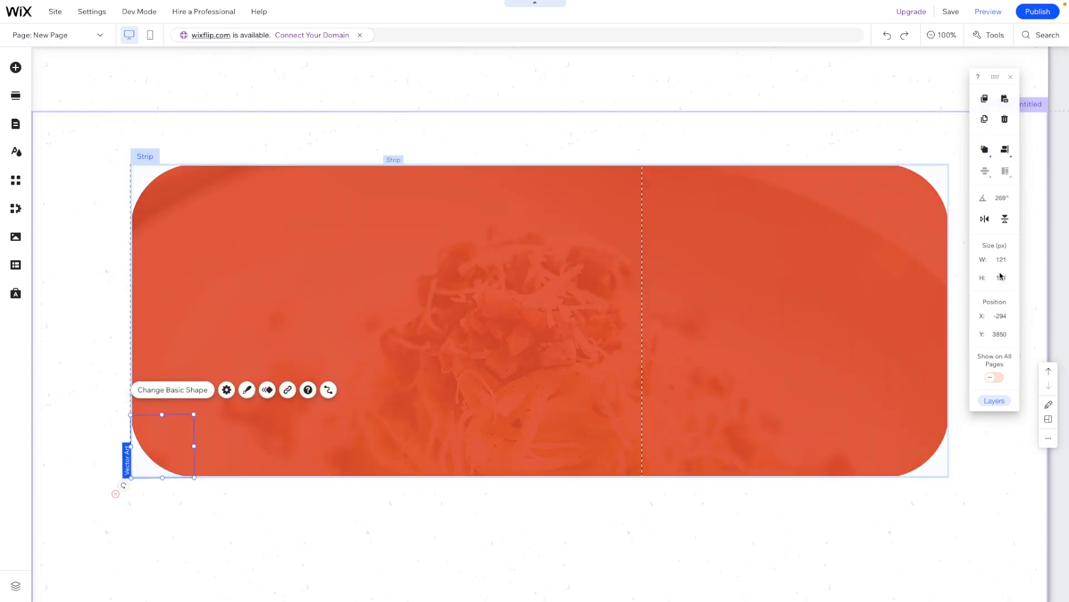
pyautogui.moveTo(1006, 171)
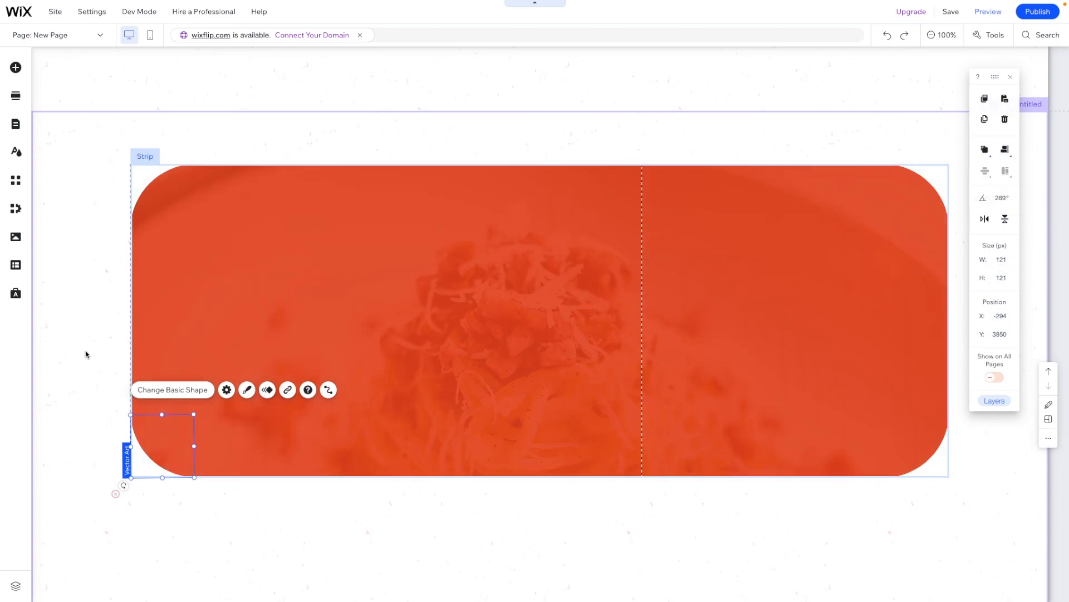
pyautogui.click(86, 353)
pyautogui.click(153, 452)
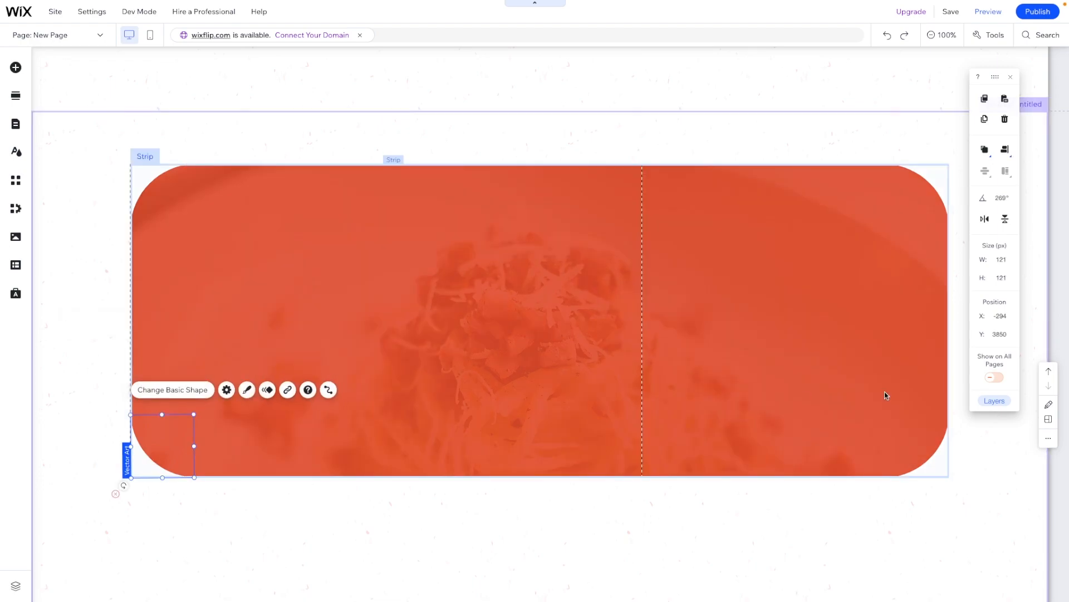
pyautogui.click(1006, 202)
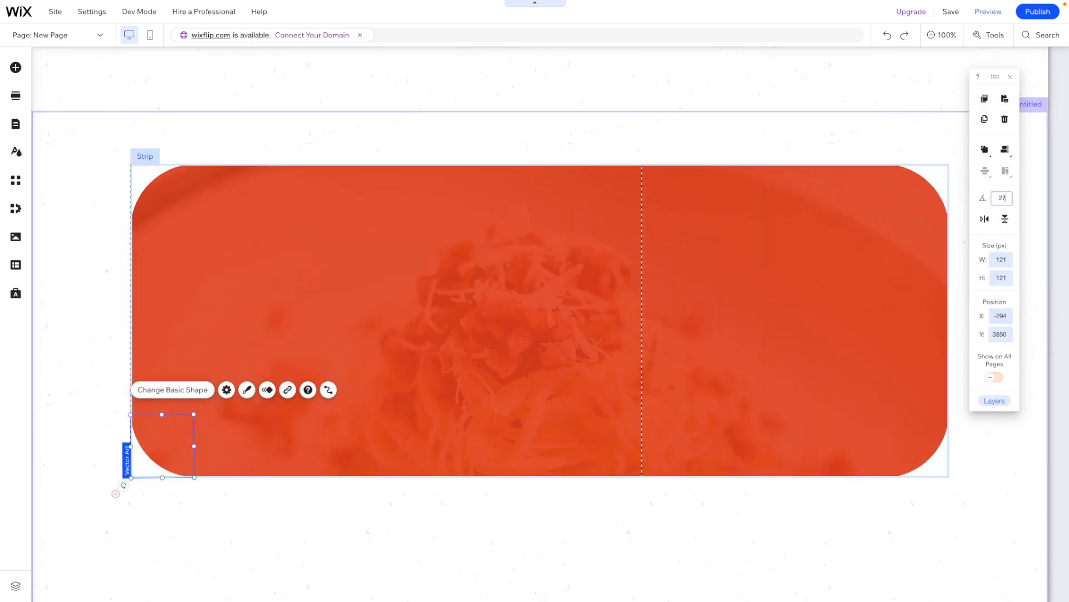
pyautogui.press('Return')
pyautogui.click(549, 359)
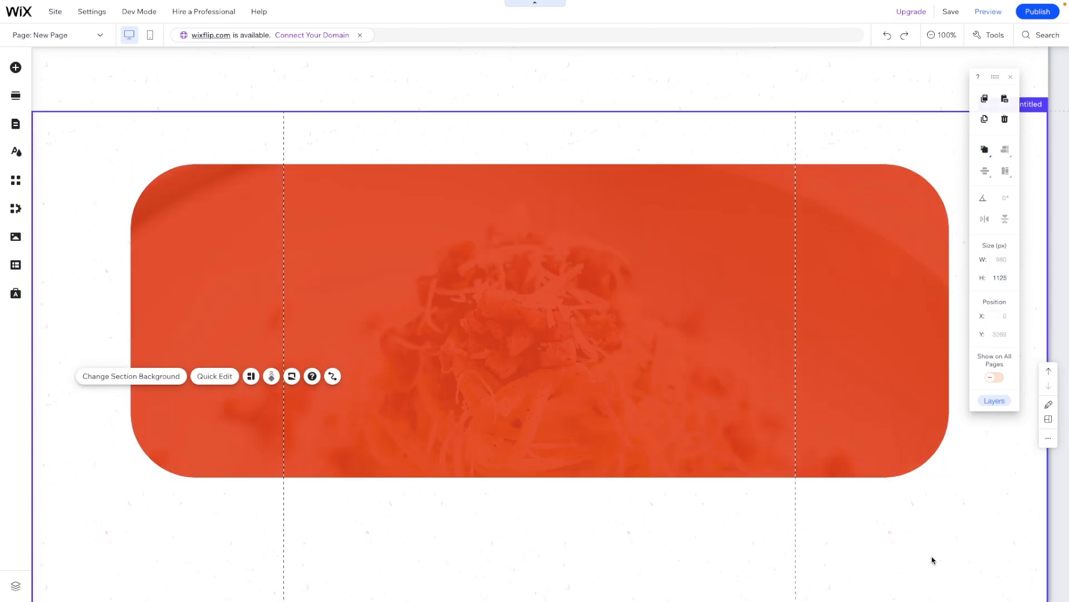
# - Add a blank white classic strip over the red pasta strip and centre it vertically
pyautogui.scroll(1, 934, 560)
pyautogui.click(628, 346)
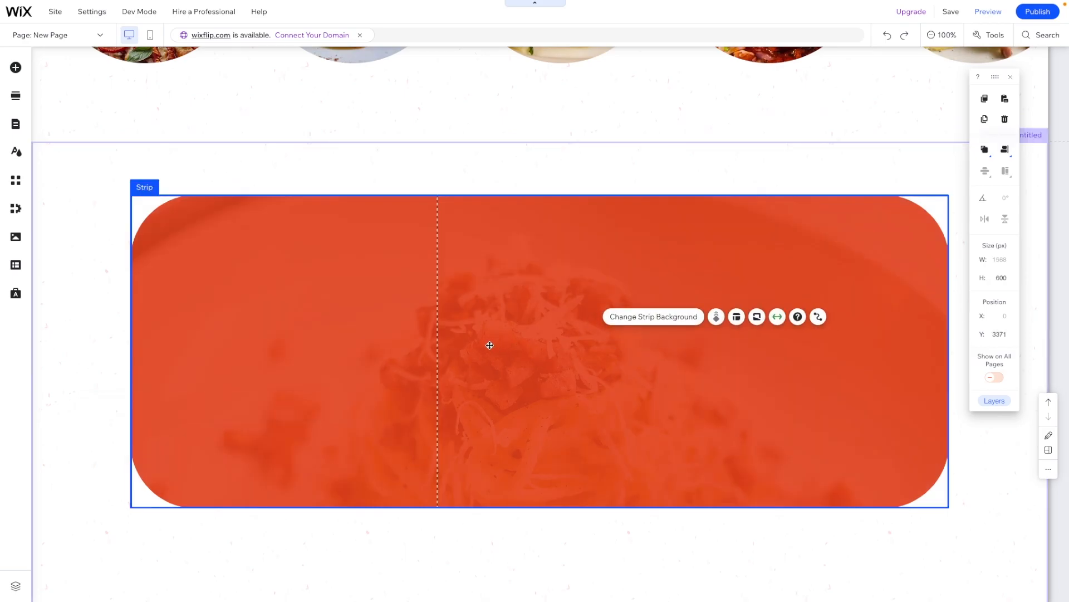
pyautogui.click(13, 67)
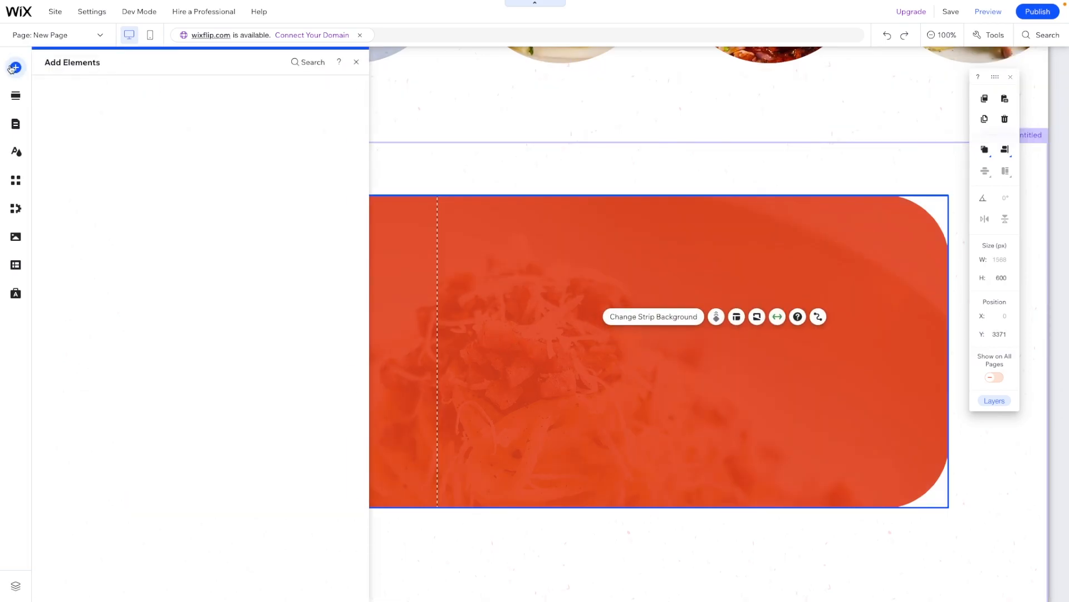
pyautogui.click(56, 127)
pyautogui.click(54, 144)
pyautogui.moveTo(266, 204); pyautogui.dragTo(495, 351)
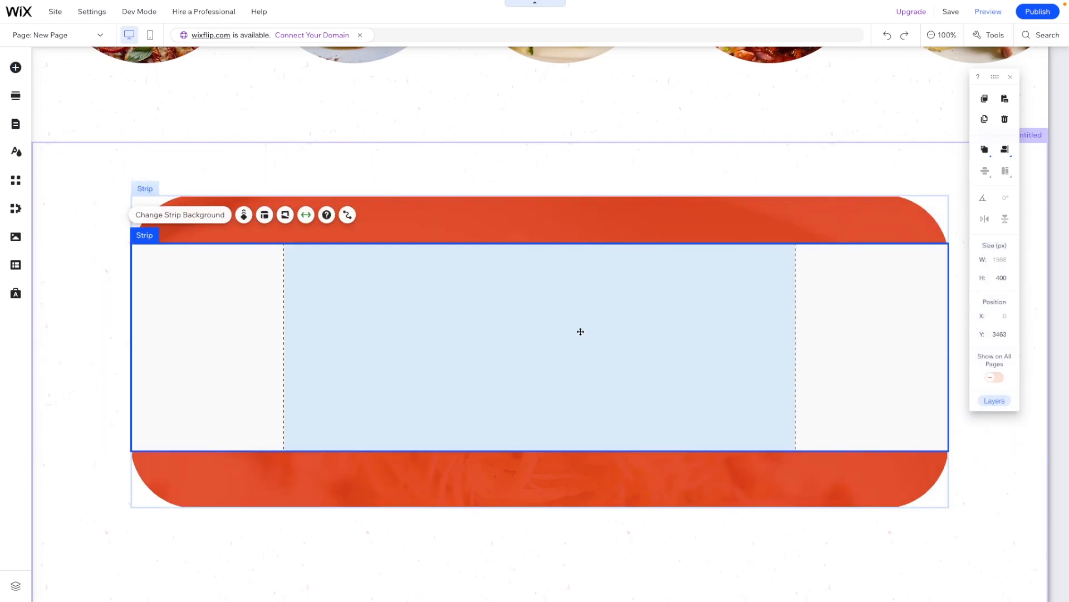
pyautogui.click(1002, 149)
pyautogui.click(982, 171)
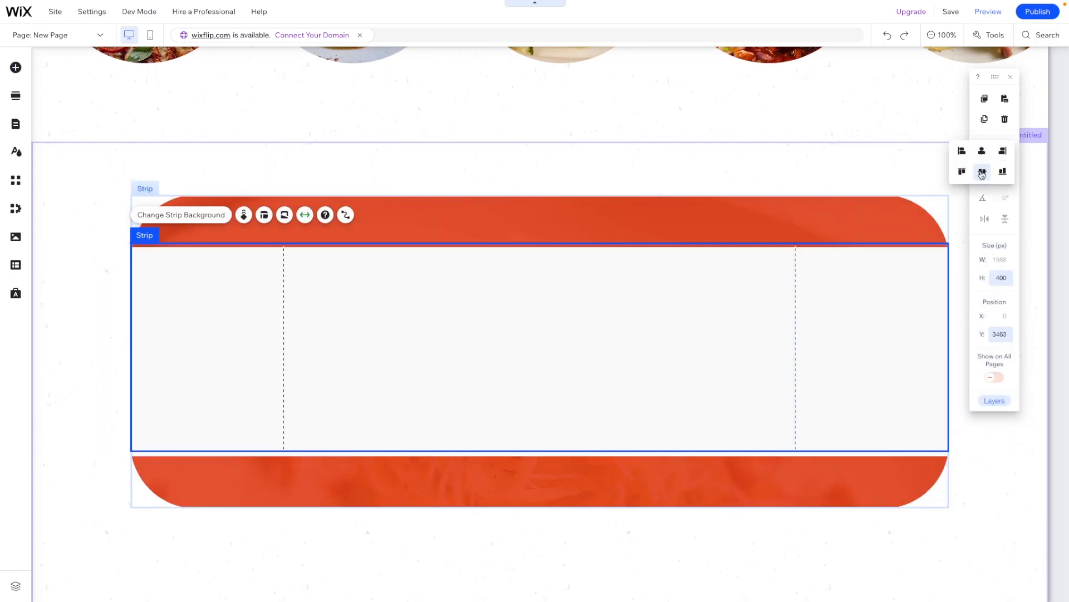
# - Make the new strip's background colour fully transparent
pyautogui.click(175, 218)
pyautogui.click(945, 323)
pyautogui.moveTo(945, 334); pyautogui.dragTo(804, 331)
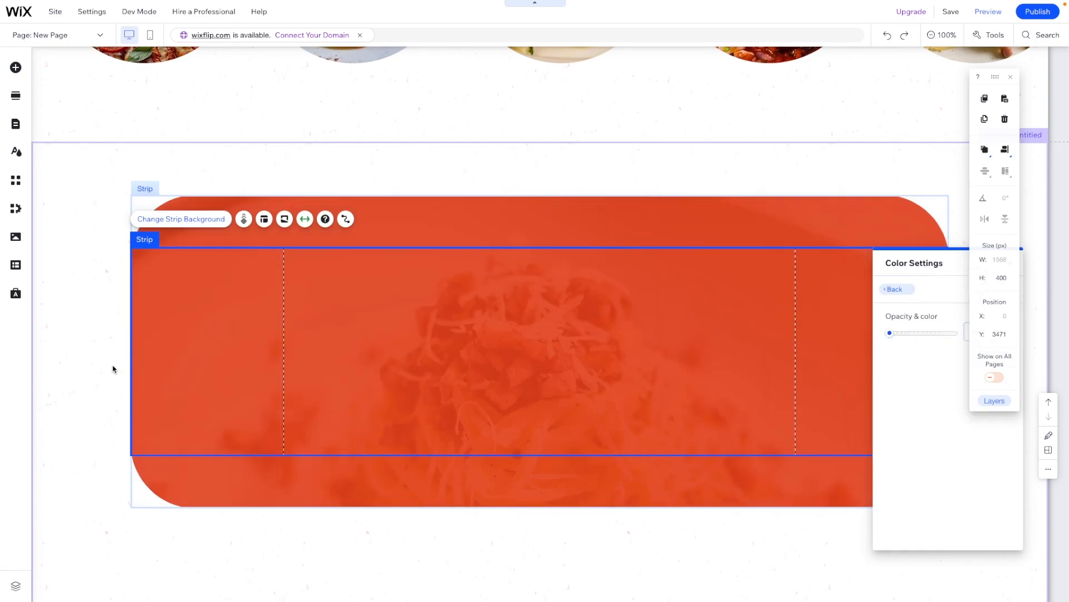
pyautogui.click(69, 401)
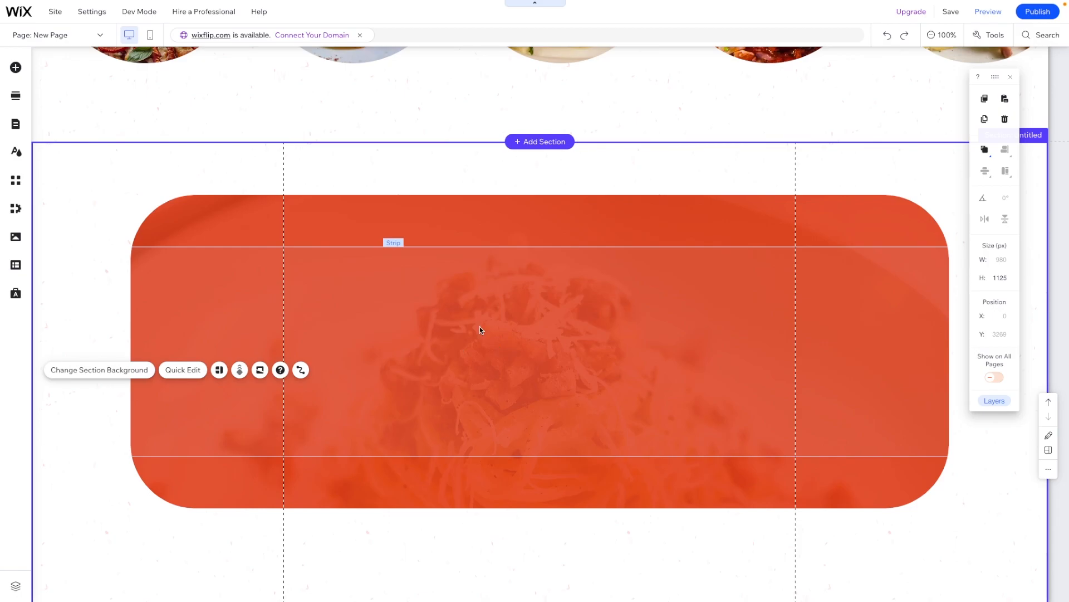
# - Add the white shadowed "Koala Bear" dropdown input to the middle of the transparent strip
pyautogui.click(15, 69)
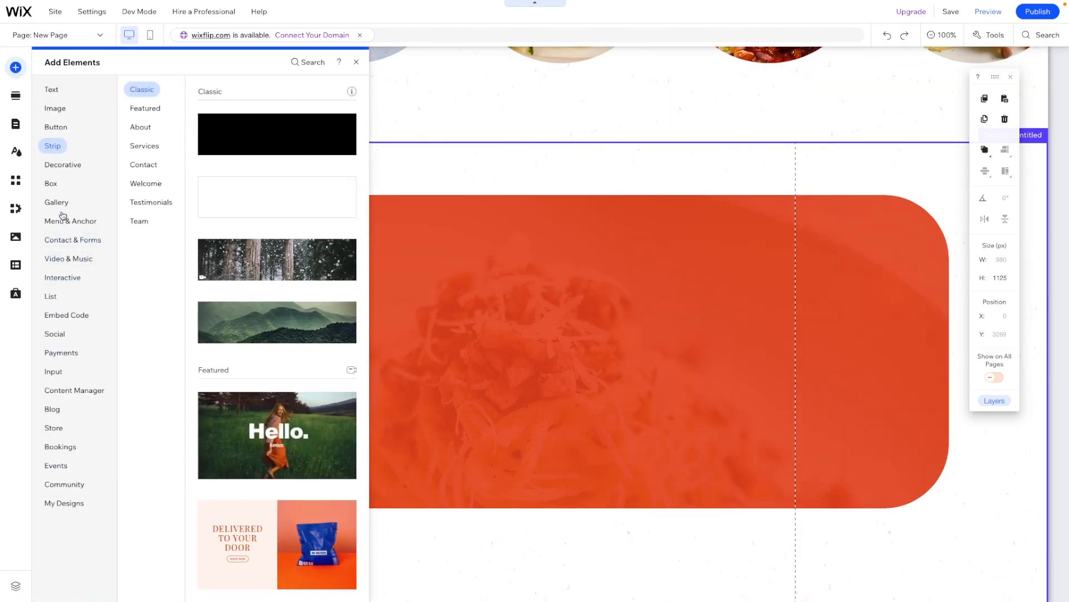
pyautogui.click(70, 259)
pyautogui.click(78, 243)
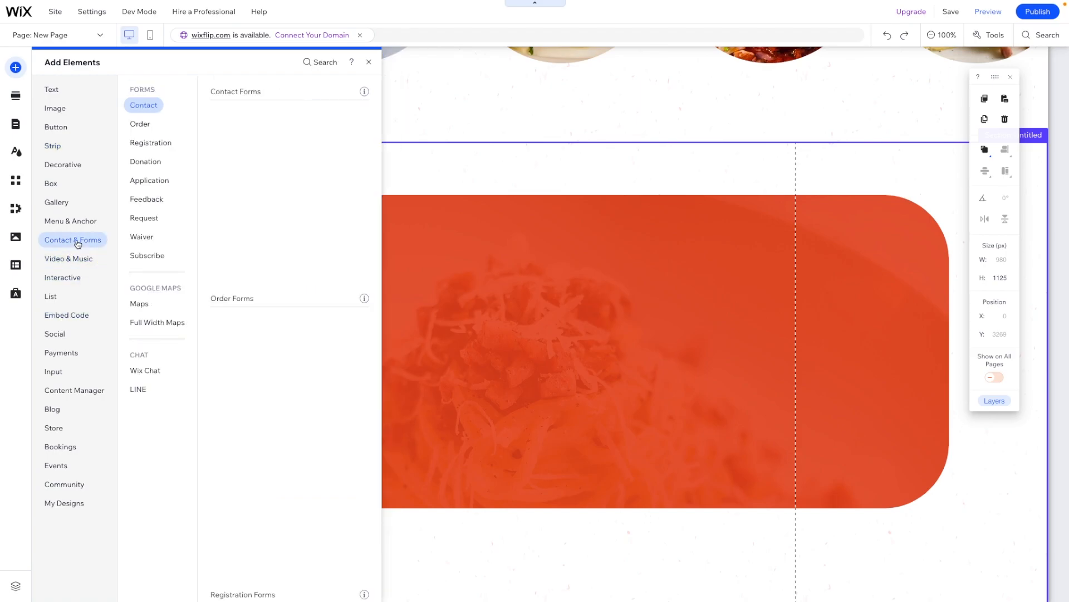
pyautogui.click(161, 256)
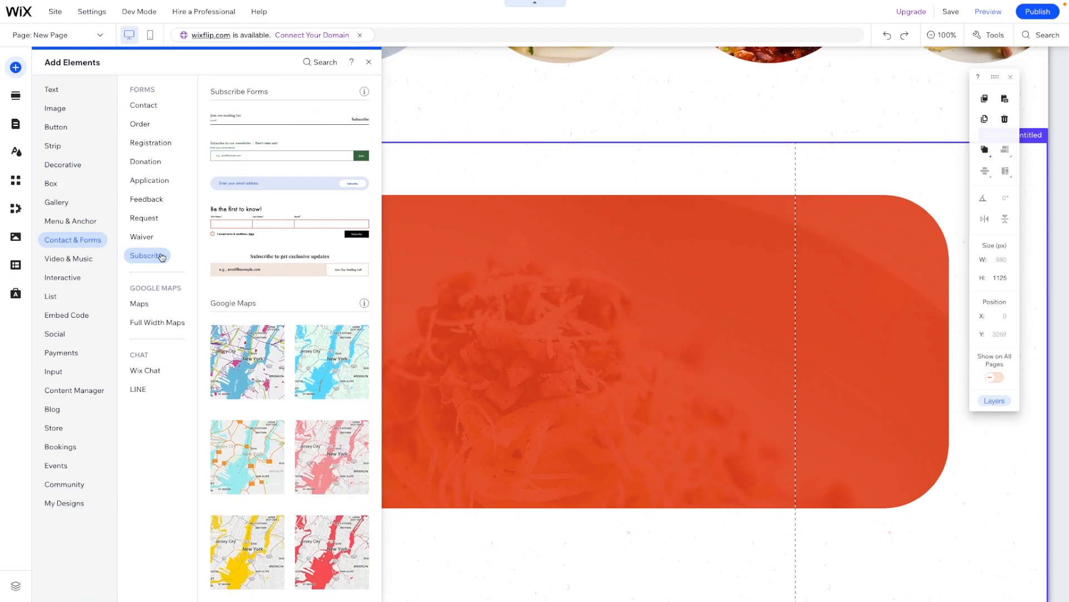
pyautogui.click(67, 352)
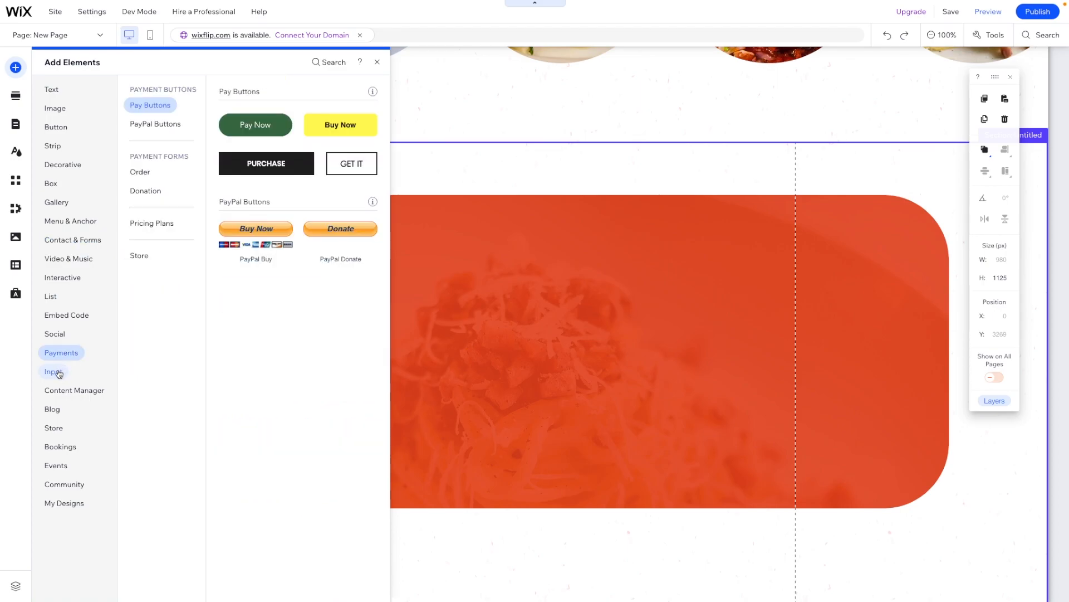
pyautogui.click(56, 372)
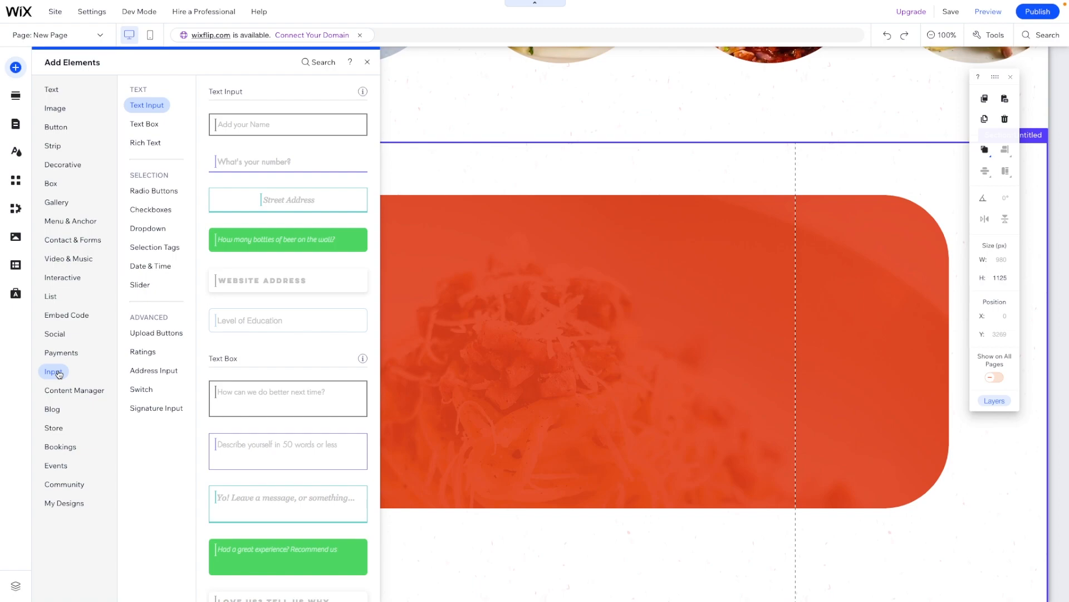
pyautogui.moveTo(128, 13)
pyautogui.click(157, 232)
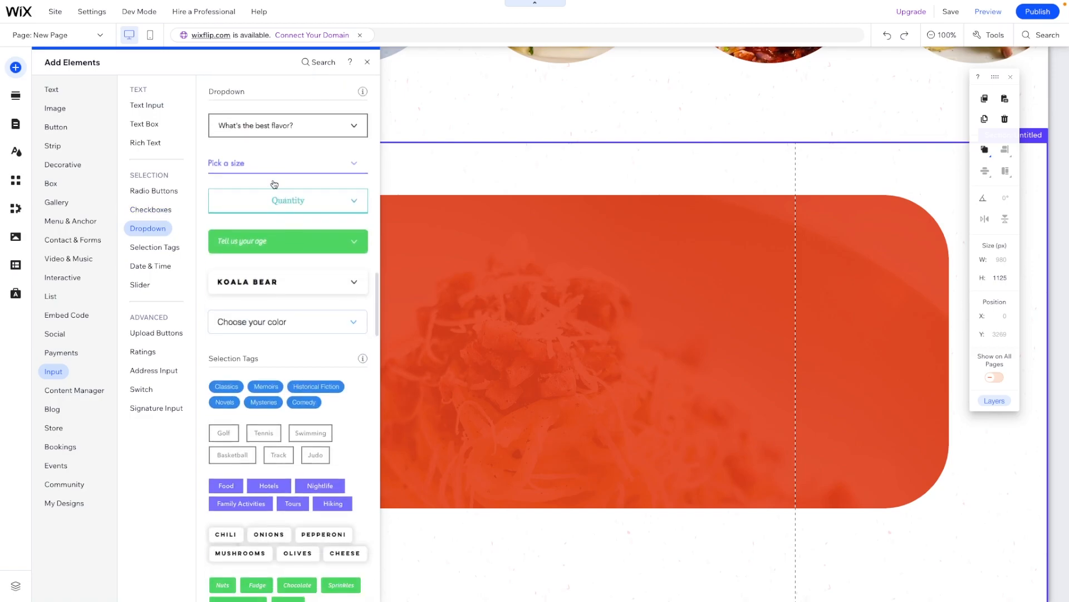
pyautogui.moveTo(272, 284); pyautogui.dragTo(473, 350)
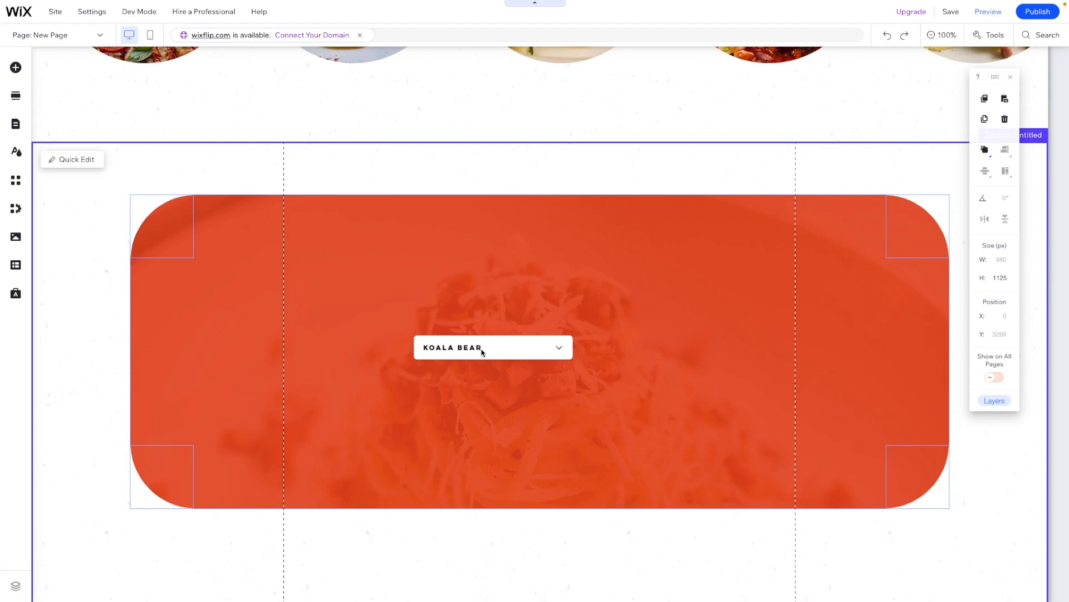
# - Set the dropdown's input field text to Inter Semi Bold at 16 px
pyautogui.click(583, 310)
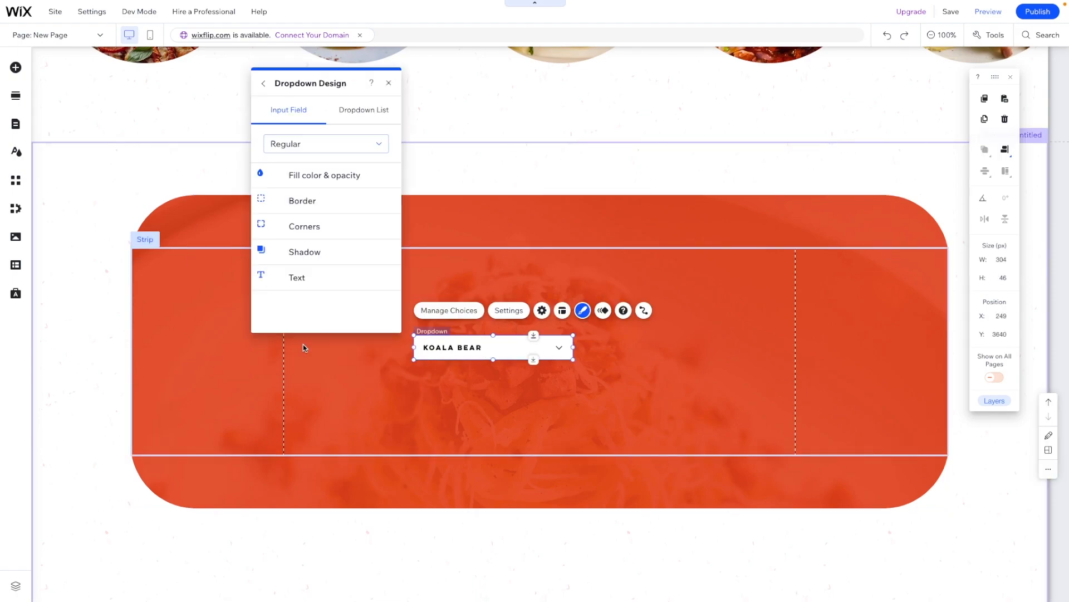
pyautogui.click(301, 277)
pyautogui.scroll(-2, 334, 295)
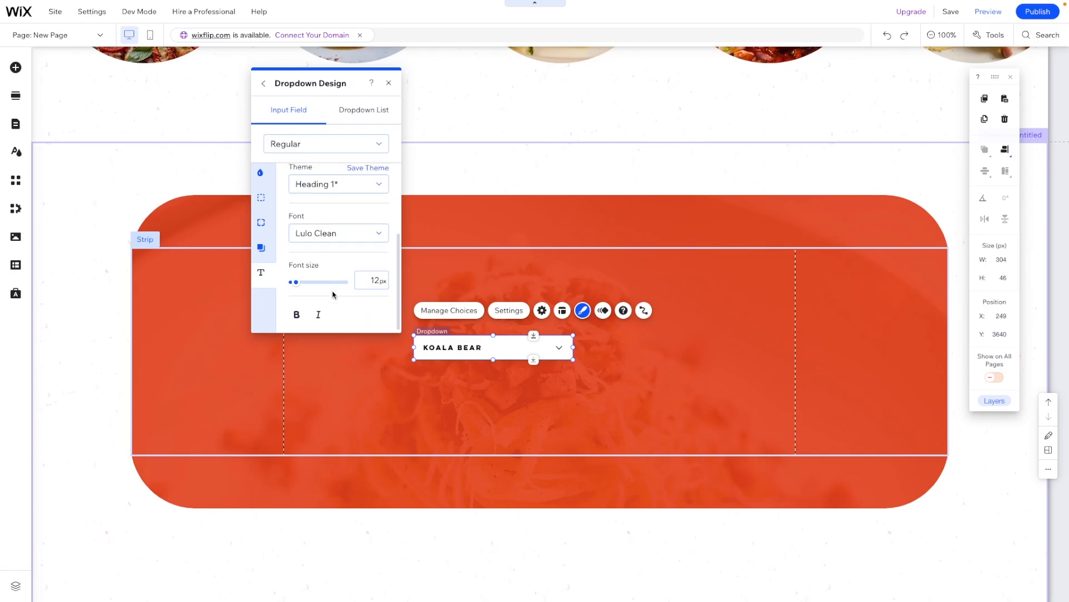
pyautogui.click(325, 231)
pyautogui.write('Inter Black')
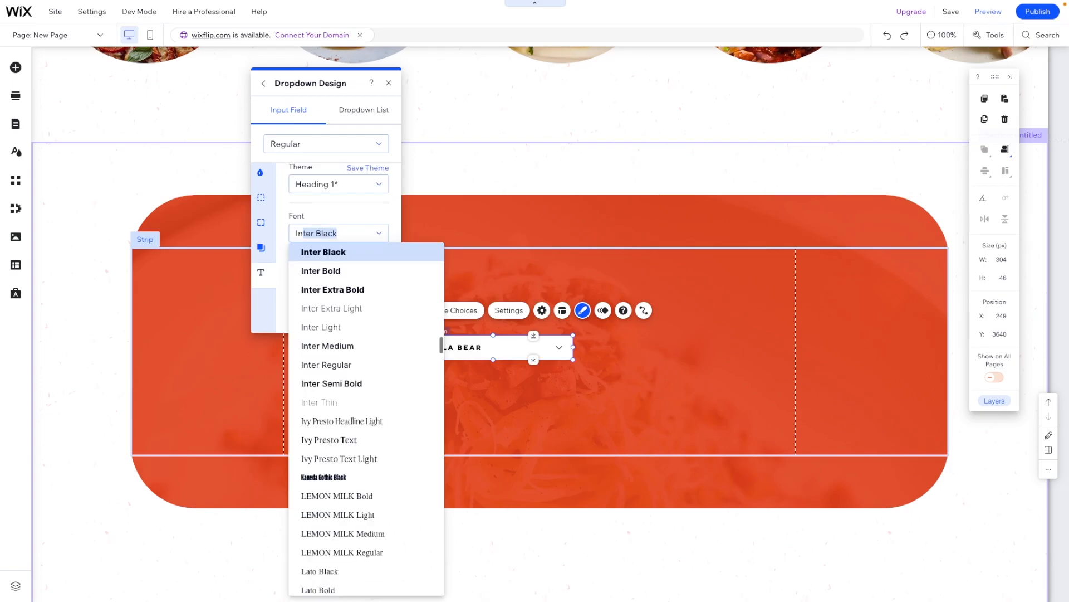
pyautogui.click(347, 382)
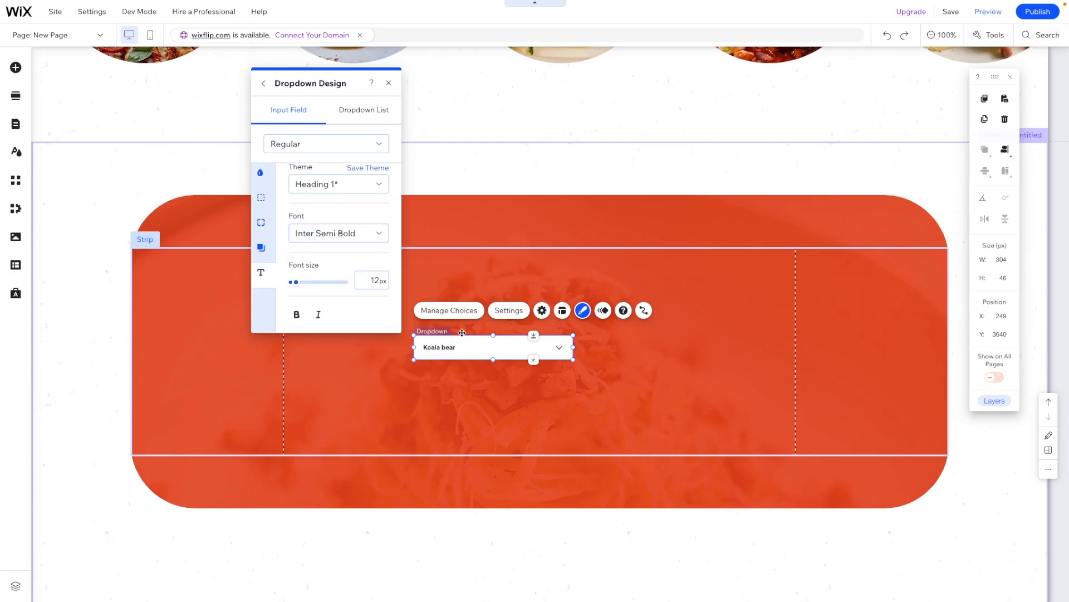
pyautogui.click(367, 279)
pyautogui.write('16')
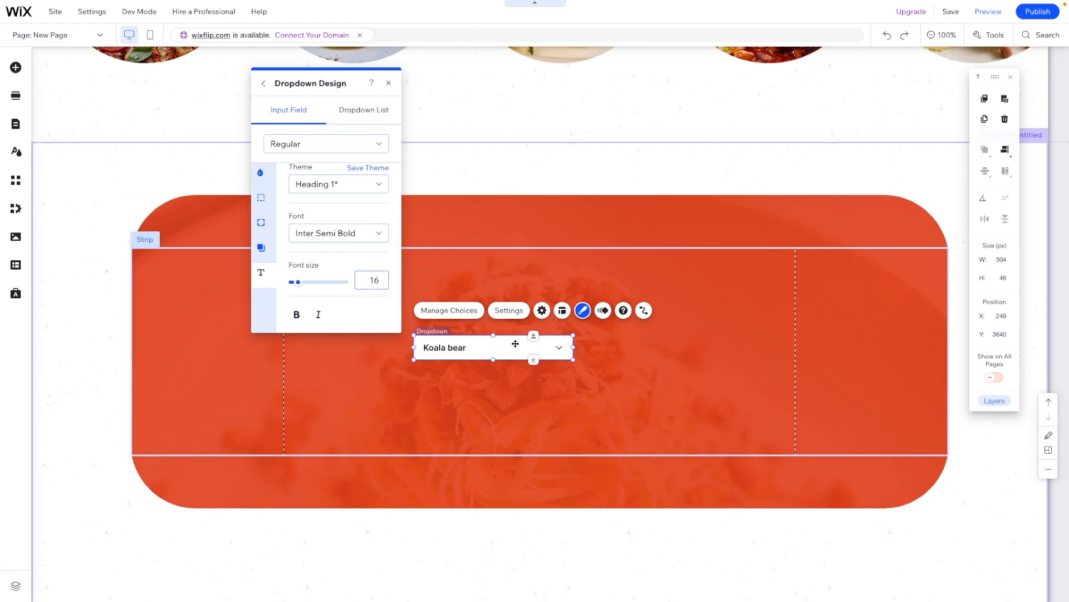
# - Make the dropdown show placeholder text as its initial text and set that text to "Date"
pyautogui.click(542, 311)
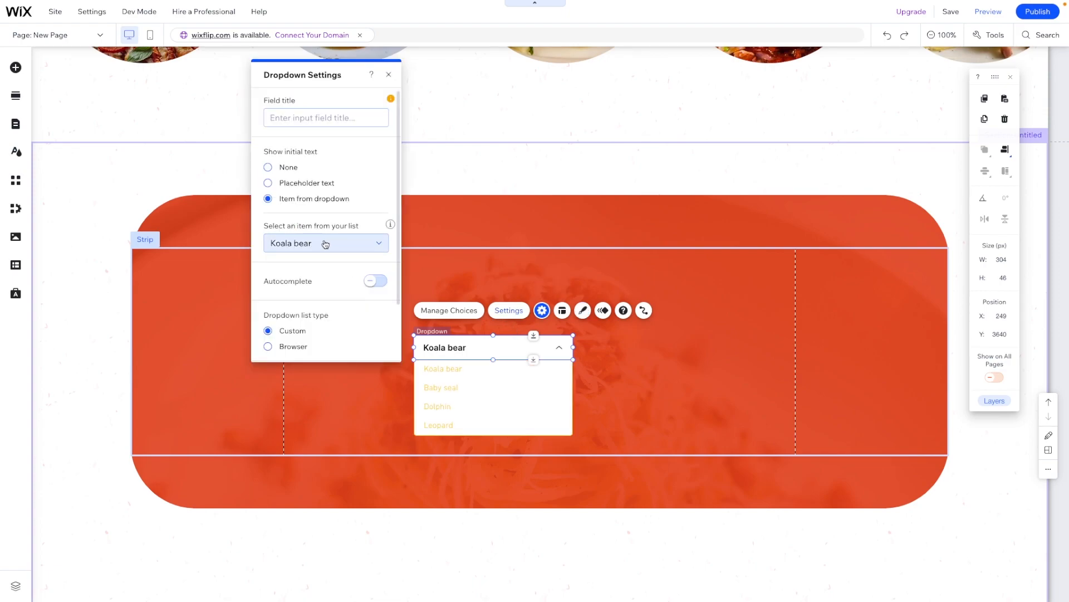
pyautogui.click(268, 183)
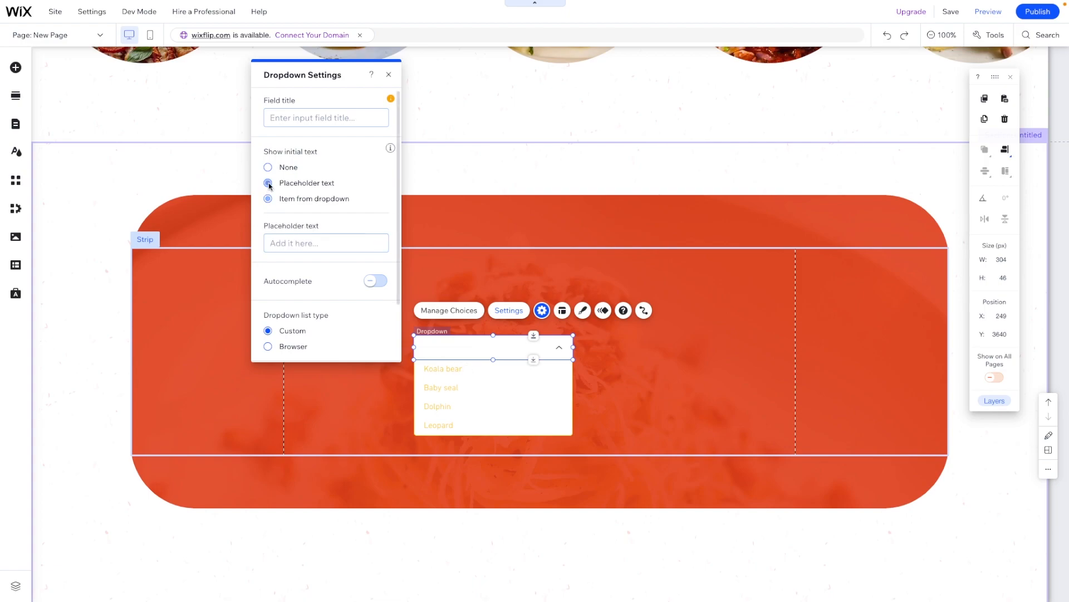
pyautogui.click(299, 241)
pyautogui.write('Date')
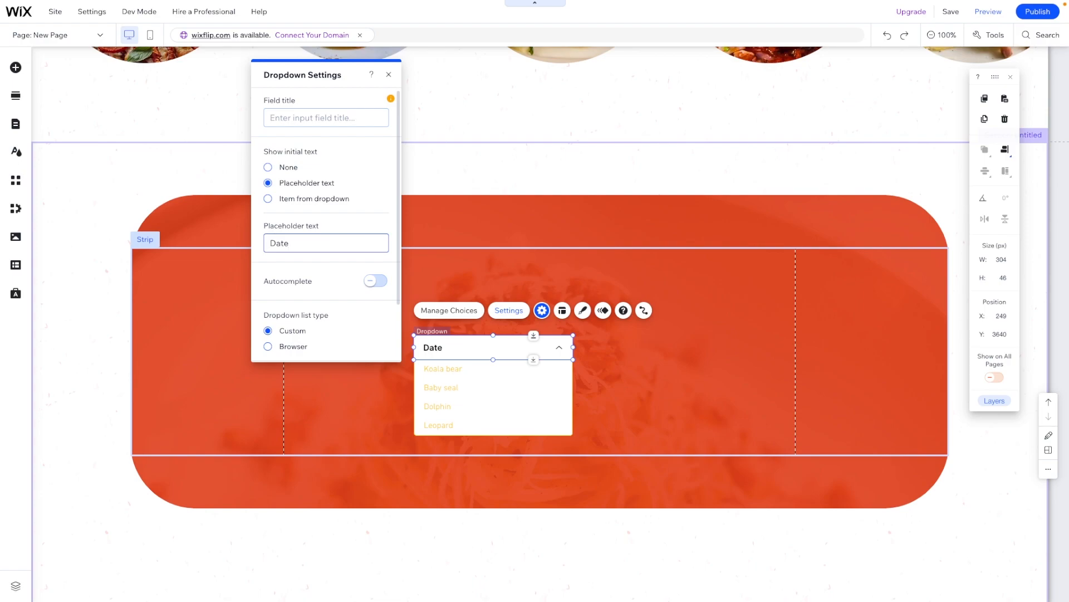
pyautogui.click(639, 374)
pyautogui.click(560, 347)
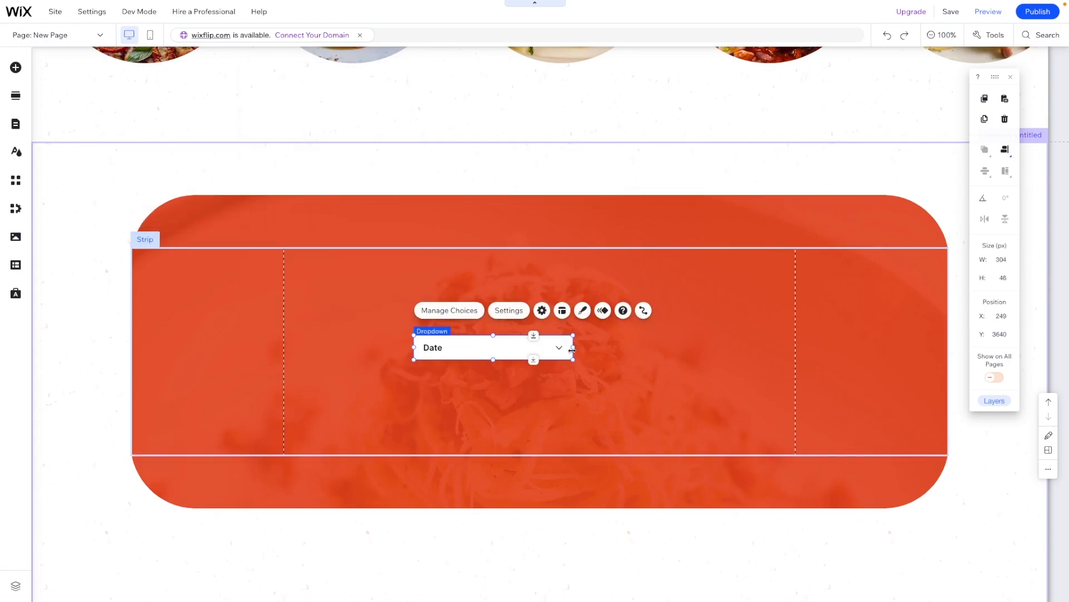
# - Resize the Date dropdown to 200 px wide and 50 px high, and shift it toward the strip's left side
pyautogui.moveTo(573, 347); pyautogui.dragTo(382, 378)
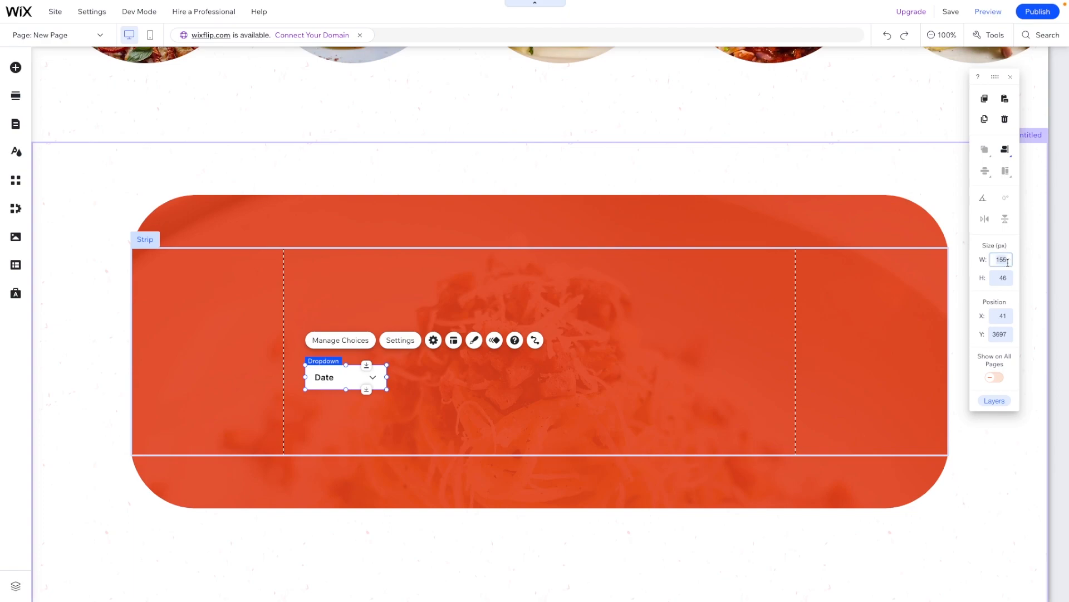
pyautogui.press('Return')
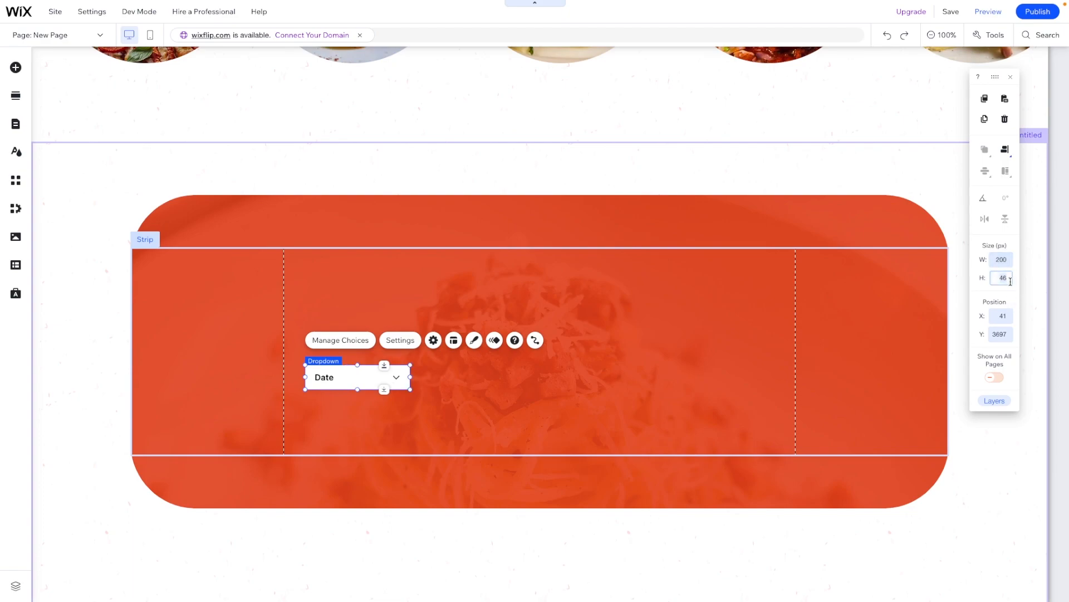
pyautogui.write('50')
pyautogui.press('Return')
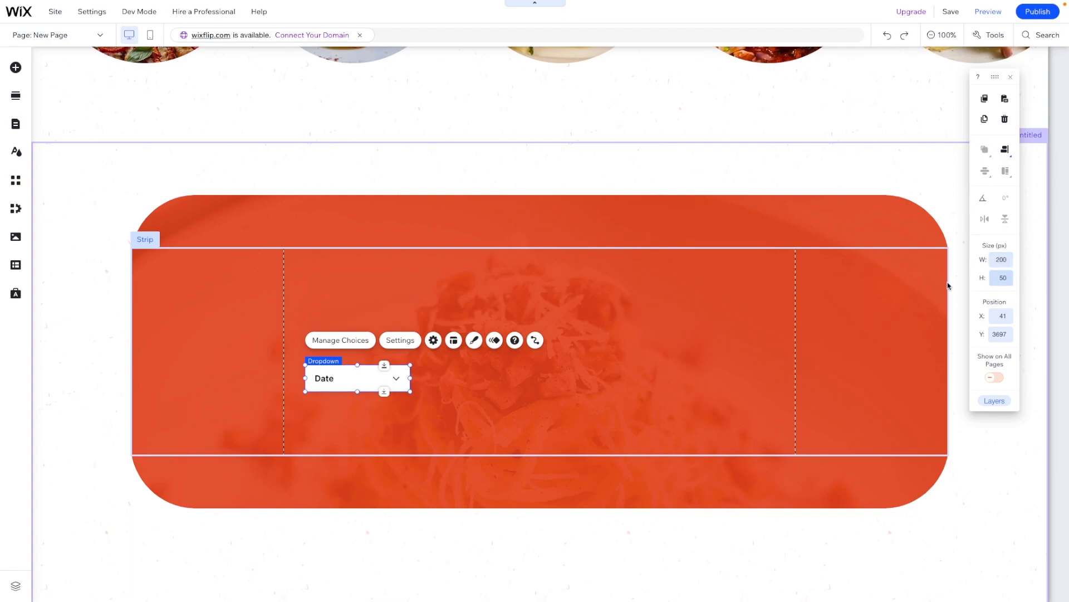
# - Duplicate the Date dropdown and place the copy level with it, leaving a 20 px gap on its right
pyautogui.moveTo(342, 384); pyautogui.dragTo(506, 366)
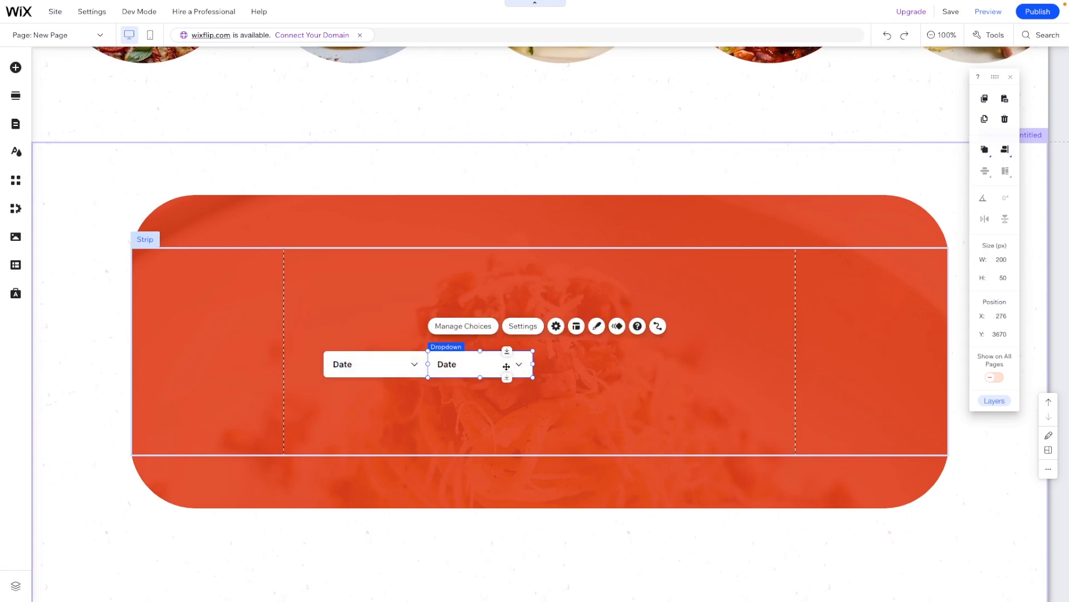
pyautogui.hotkey('shift', 'Right')
pyautogui.hotkey('shift', 'Right')
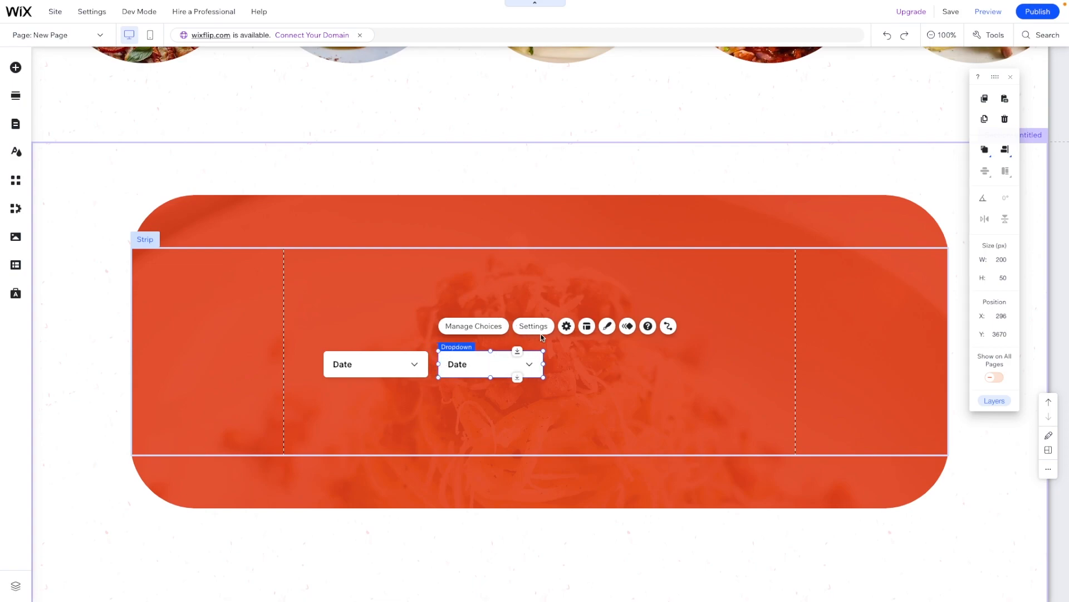
# - Set the duplicated dropdown's placeholder text to "Time"
pyautogui.click(567, 325)
pyautogui.click(326, 258)
pyautogui.write('Time')
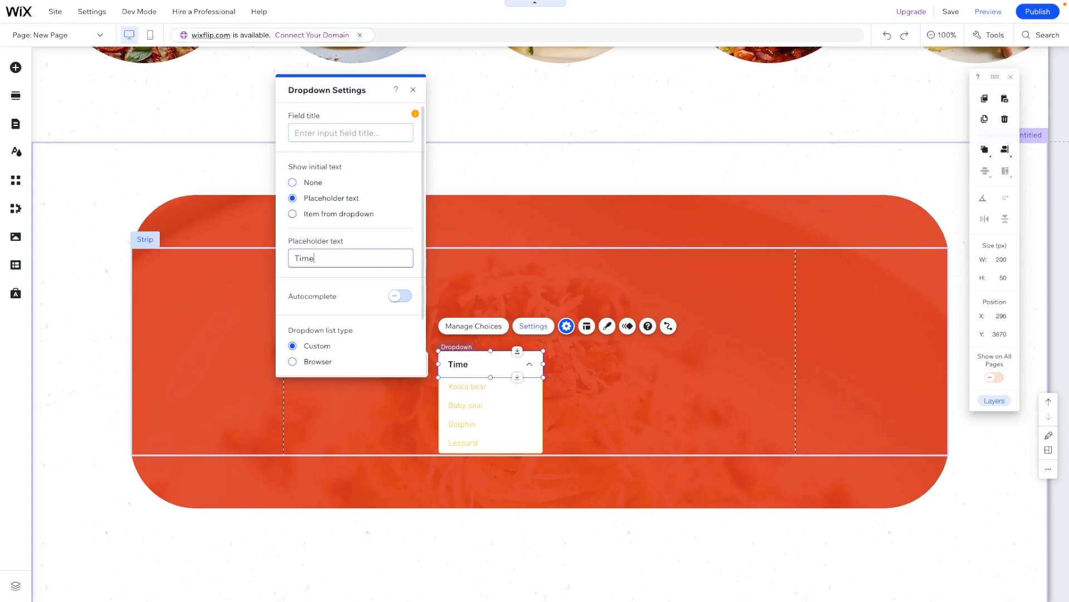
pyautogui.click(574, 386)
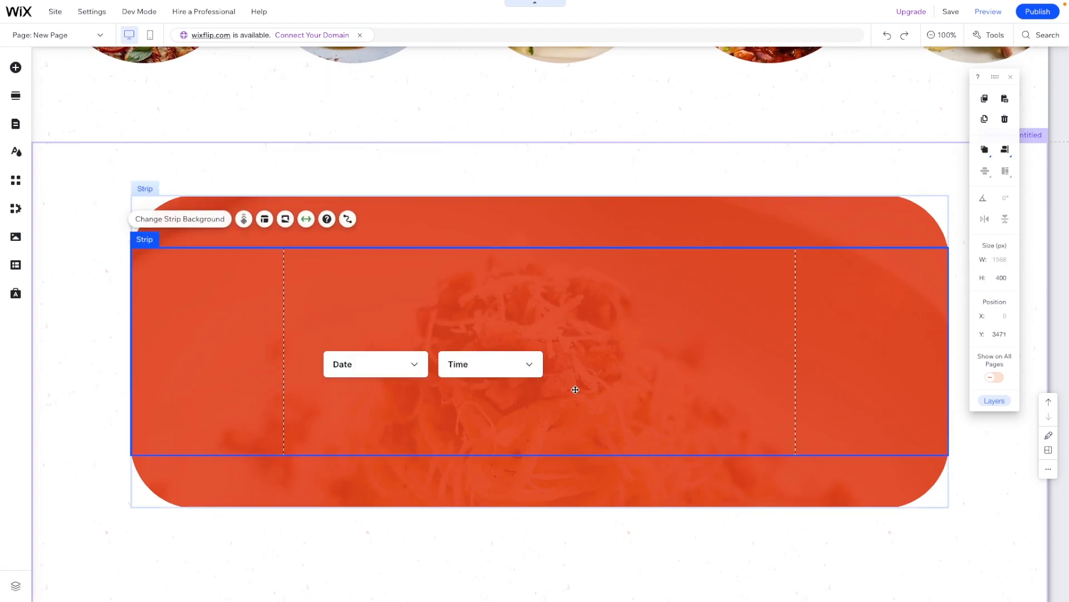
# - Duplicate the Time dropdown and place the copy in the same row, 20 px to its right
pyautogui.click(487, 367)
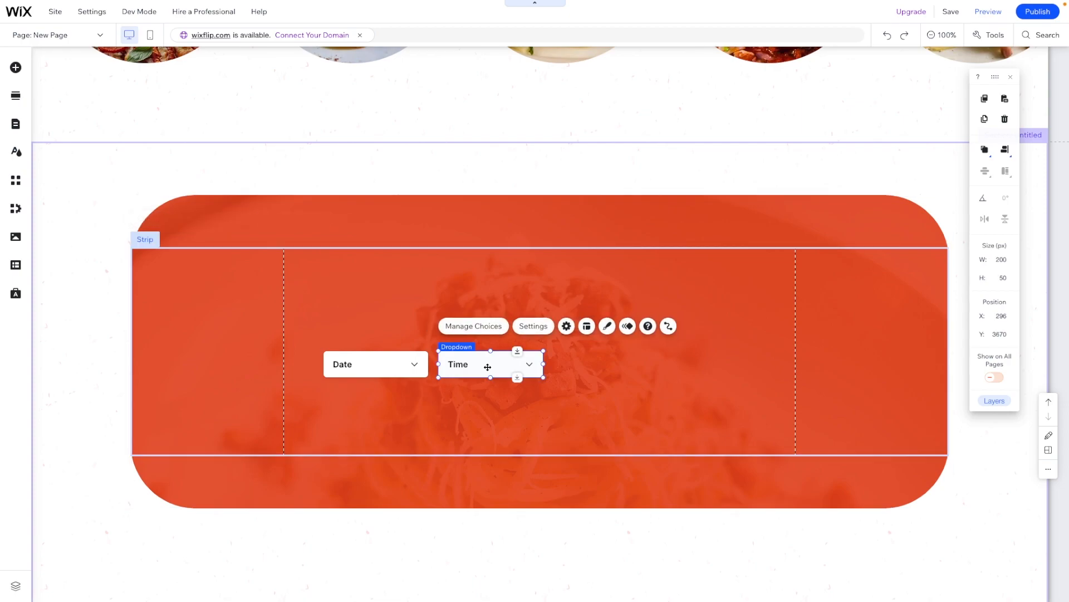
pyautogui.press('super+v')
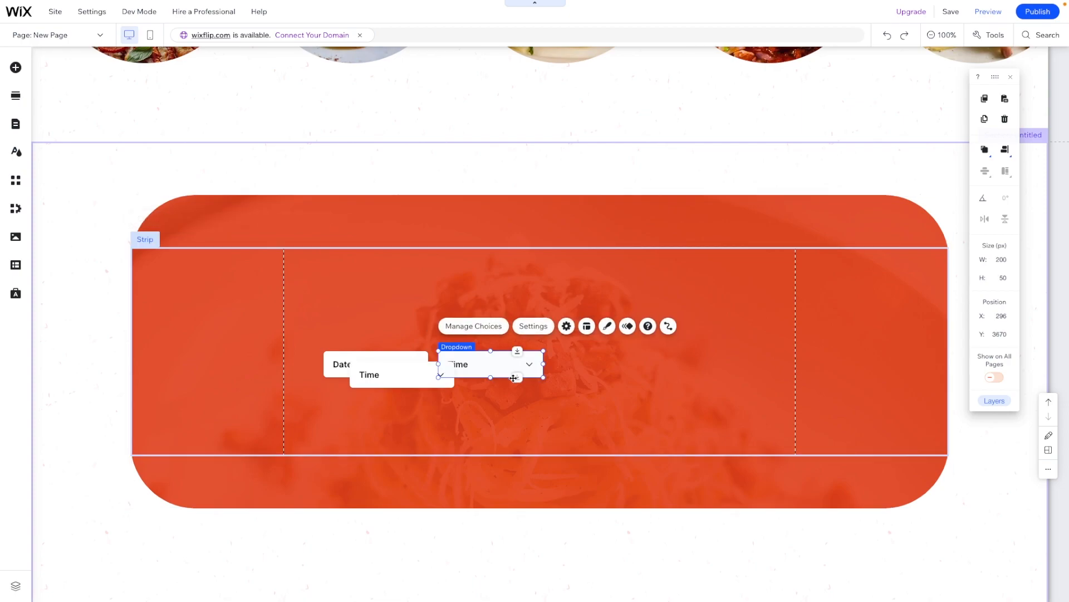
pyautogui.click(369, 375)
pyautogui.moveTo(382, 377); pyautogui.dragTo(576, 368)
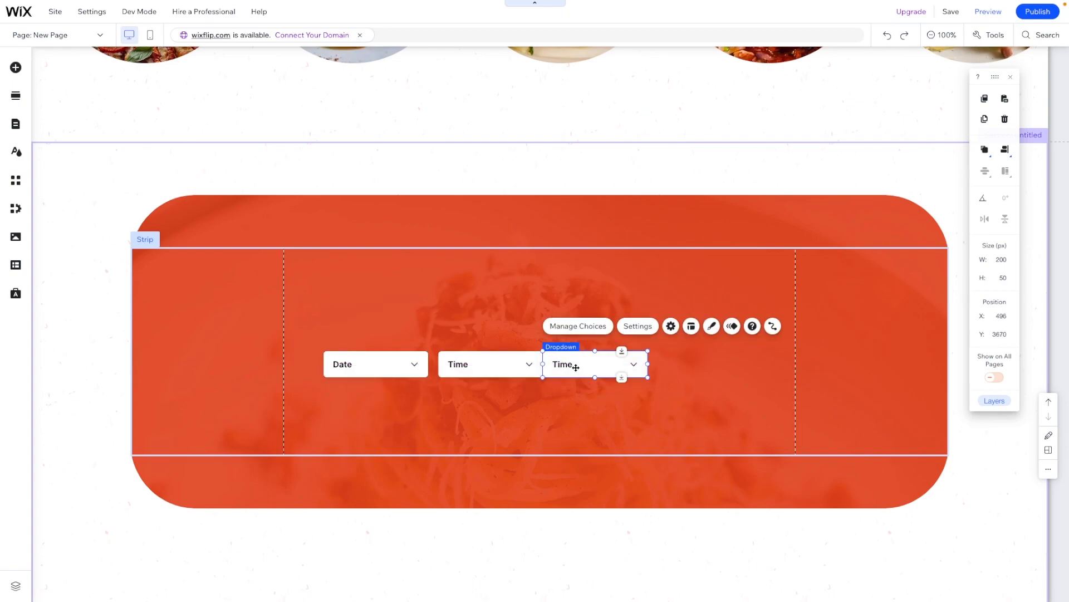
pyautogui.hotkey('shift', 'Right')
pyautogui.hotkey('shift', 'Right')
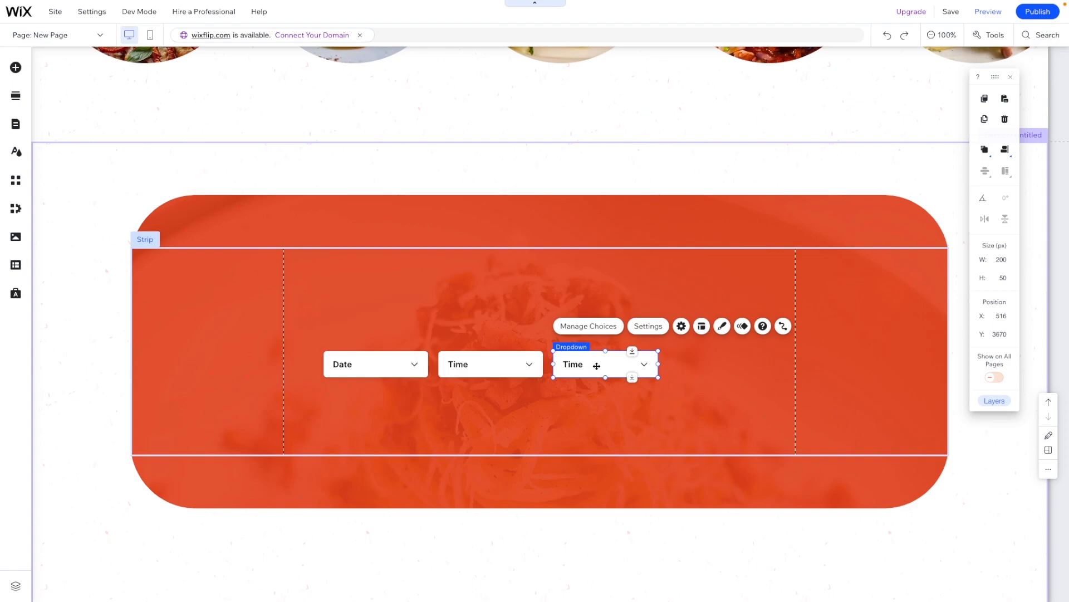
# - Set the third dropdown's placeholder text to "Party Size"
pyautogui.click(681, 326)
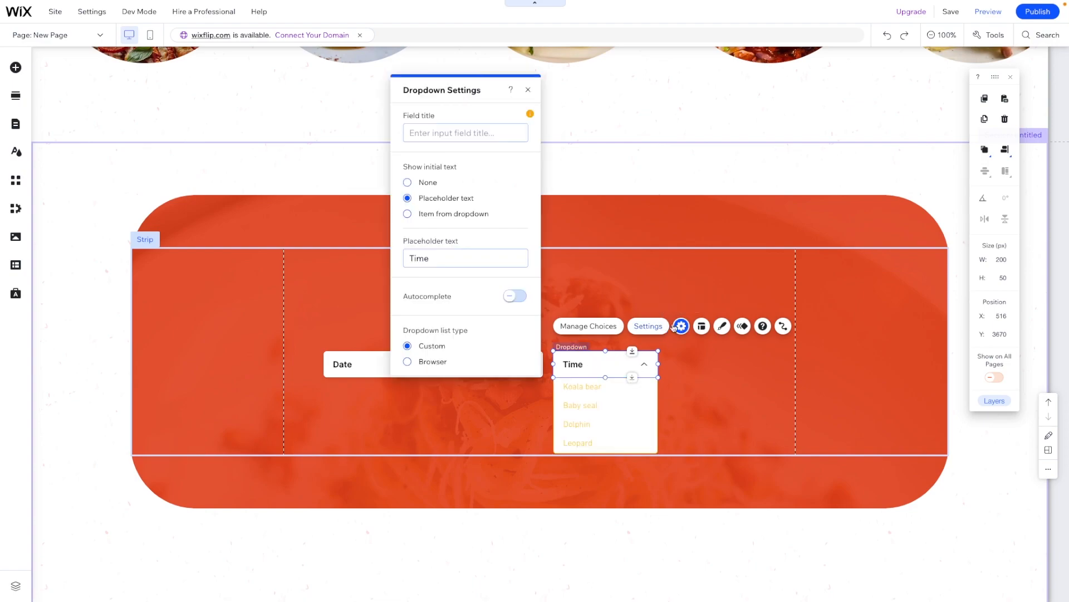
pyautogui.doubleClick(447, 257)
pyautogui.write('Party Siz')
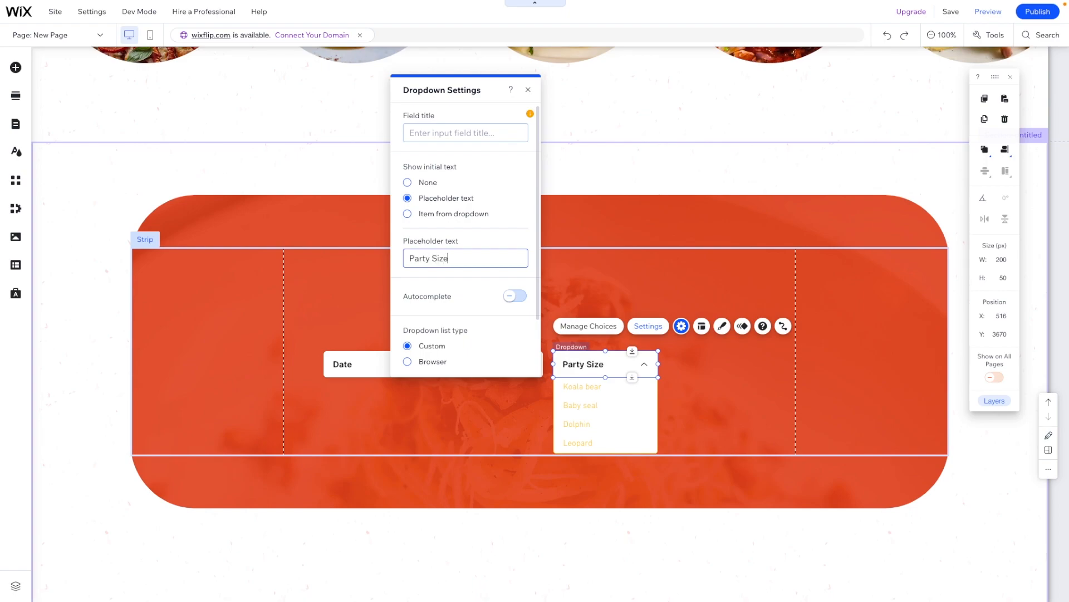
pyautogui.click(736, 398)
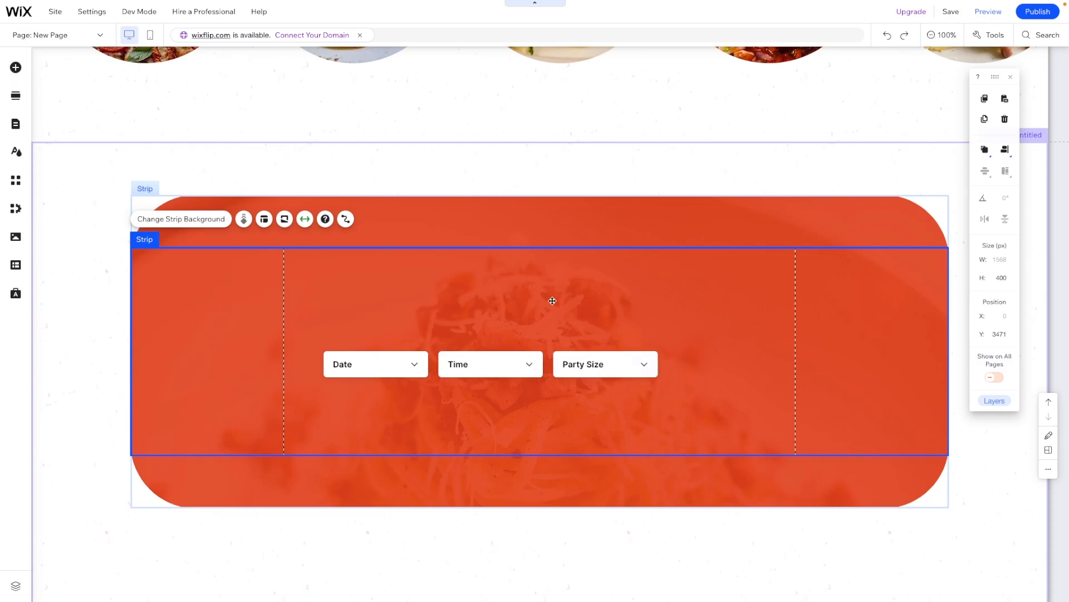
# - Add a themed button to the right of the Party Size dropdown and size it 200 by 50 px
pyautogui.click(15, 66)
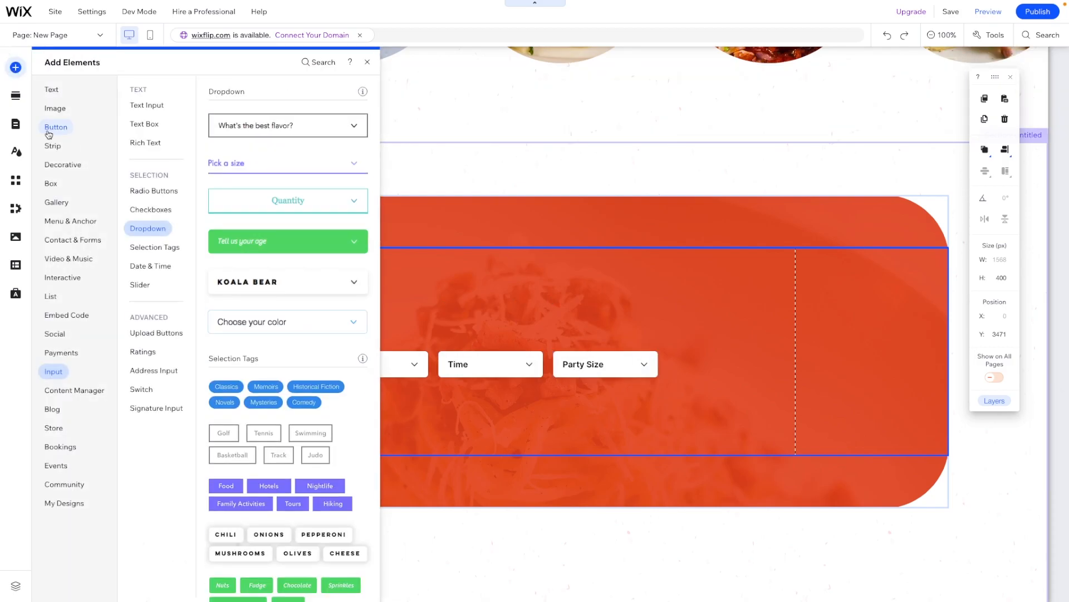
pyautogui.click(49, 131)
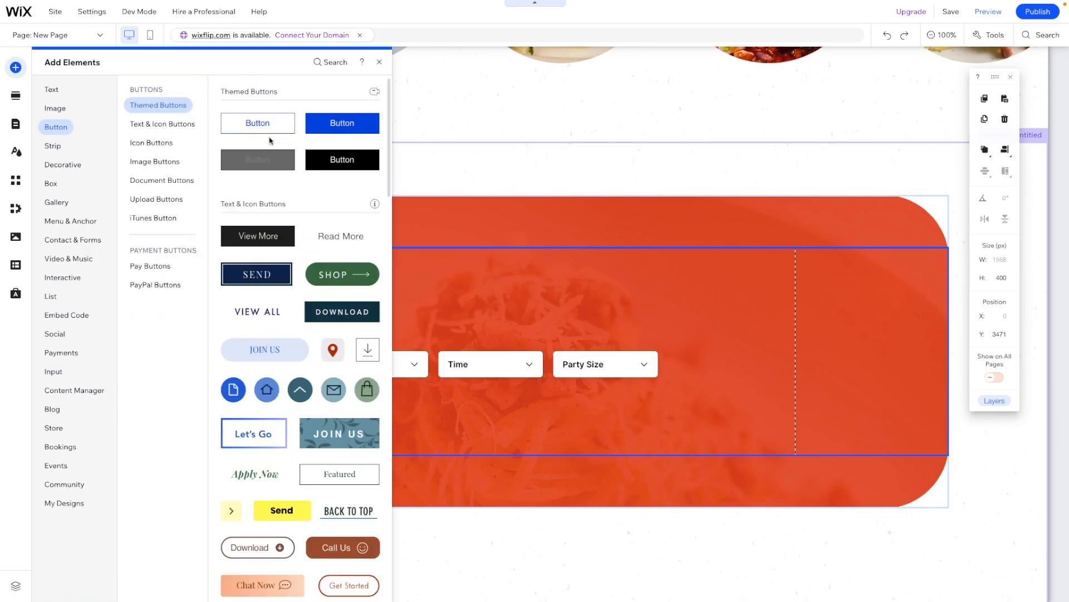
pyautogui.moveTo(256, 160); pyautogui.dragTo(707, 365)
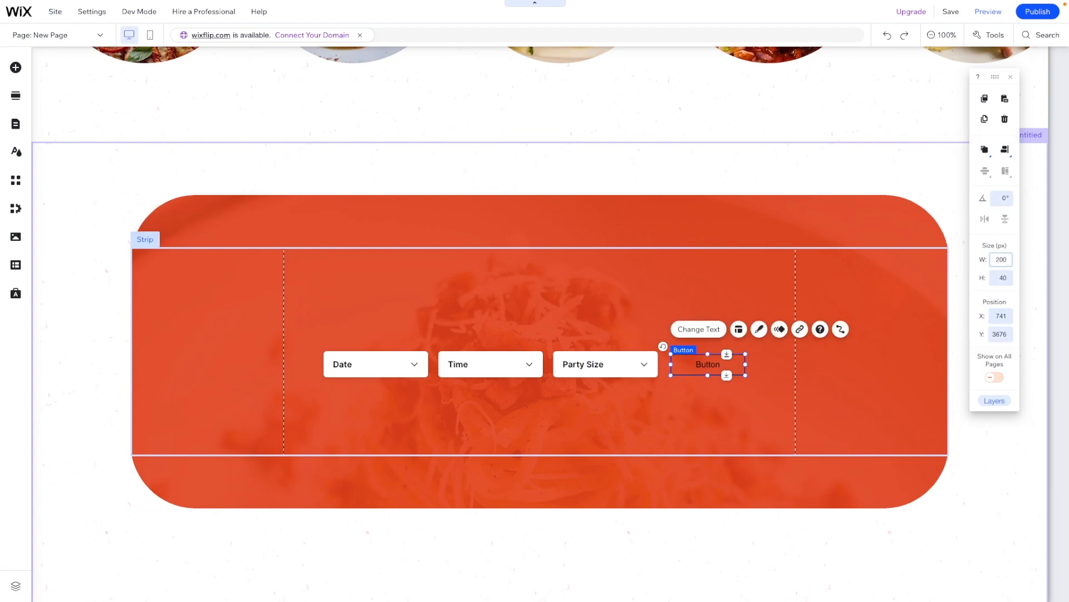
pyautogui.press('Tab')
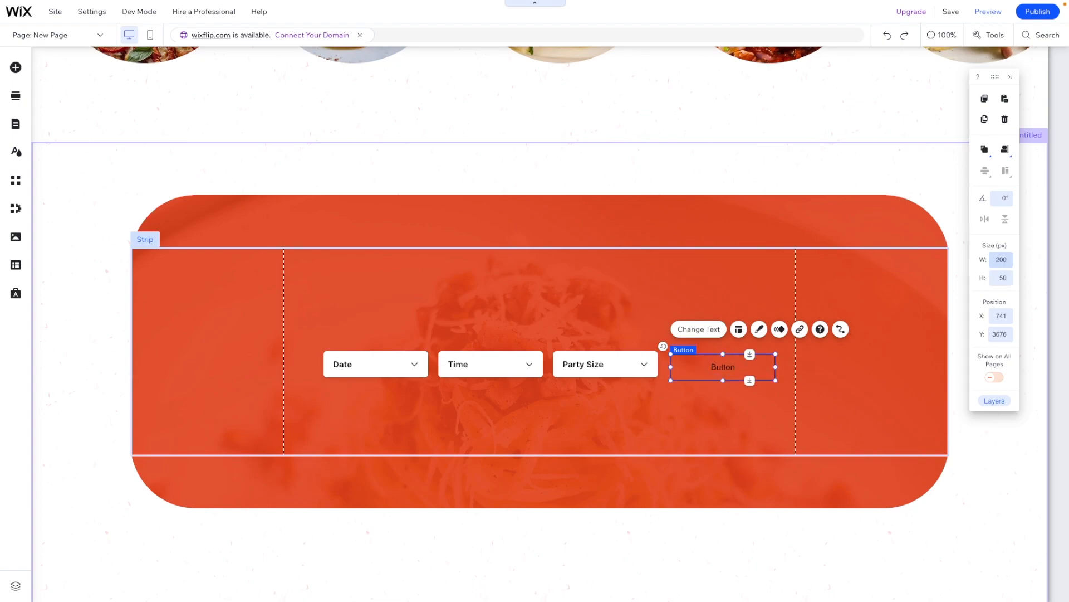
# - Give the button a white 2 px border at 100% opacity and a 5 px corner radius
pyautogui.click(758, 330)
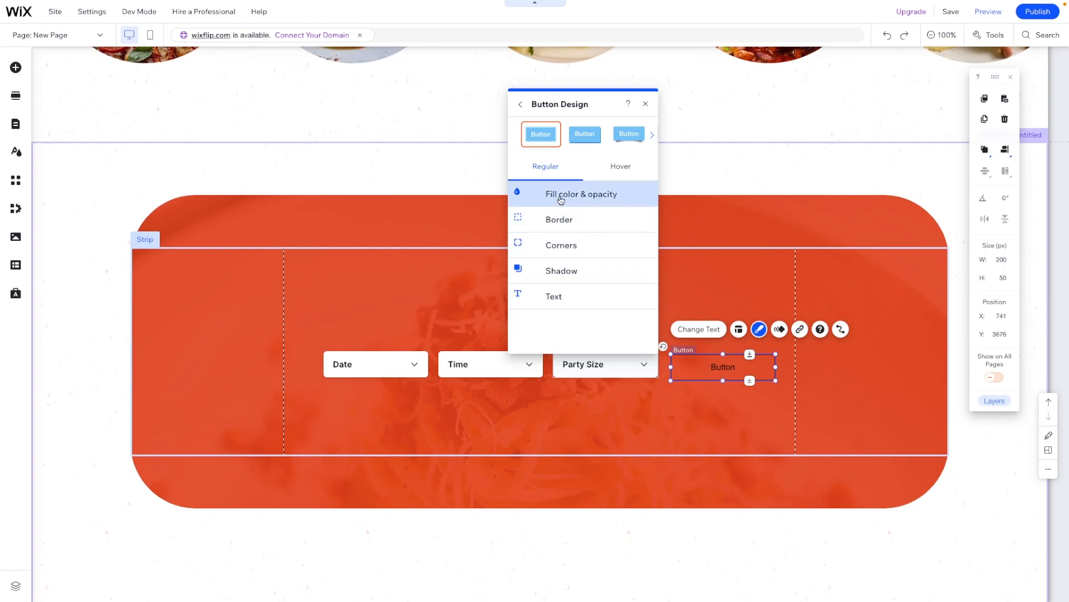
pyautogui.click(559, 199)
pyautogui.click(519, 216)
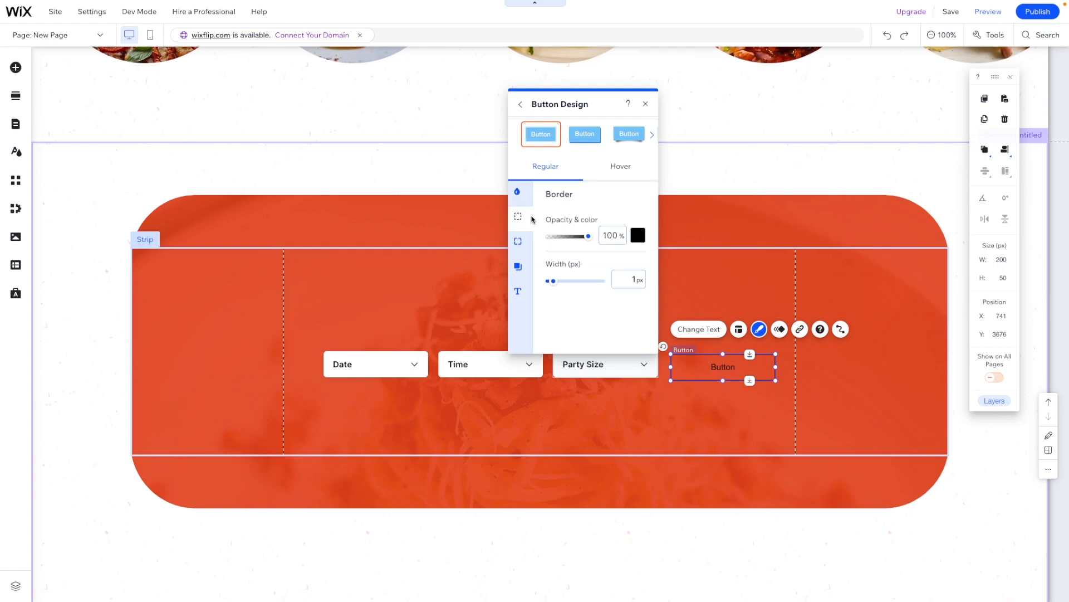
pyautogui.click(637, 236)
pyautogui.click(648, 298)
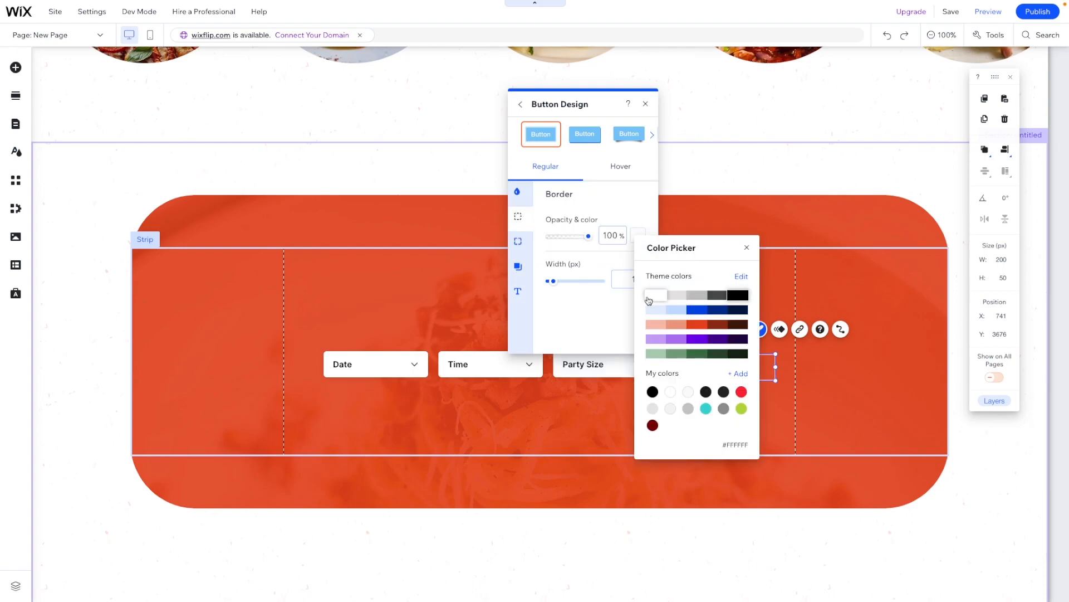
pyautogui.click(585, 262)
pyautogui.click(624, 282)
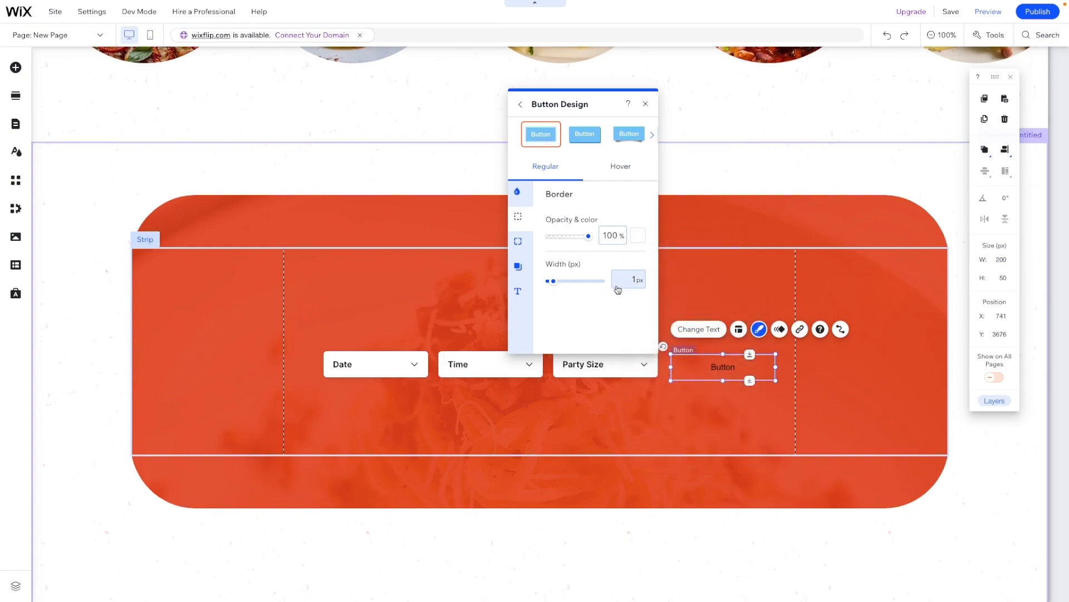
pyautogui.write('2')
pyautogui.press('Return')
pyautogui.click(519, 241)
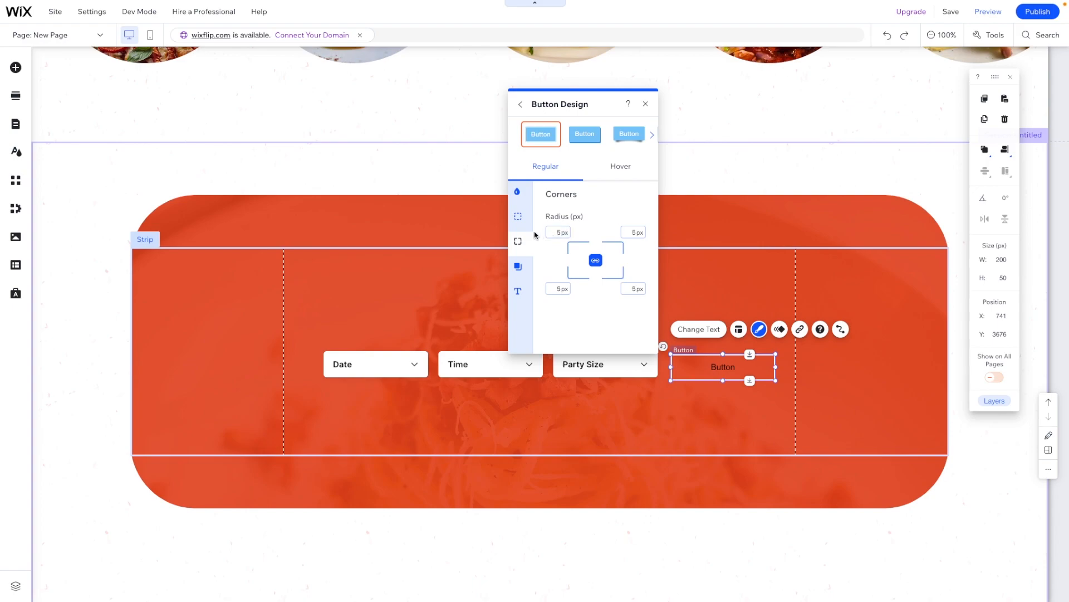
# - Set the button's text to the Inter Semi Bold font in white
pyautogui.click(516, 292)
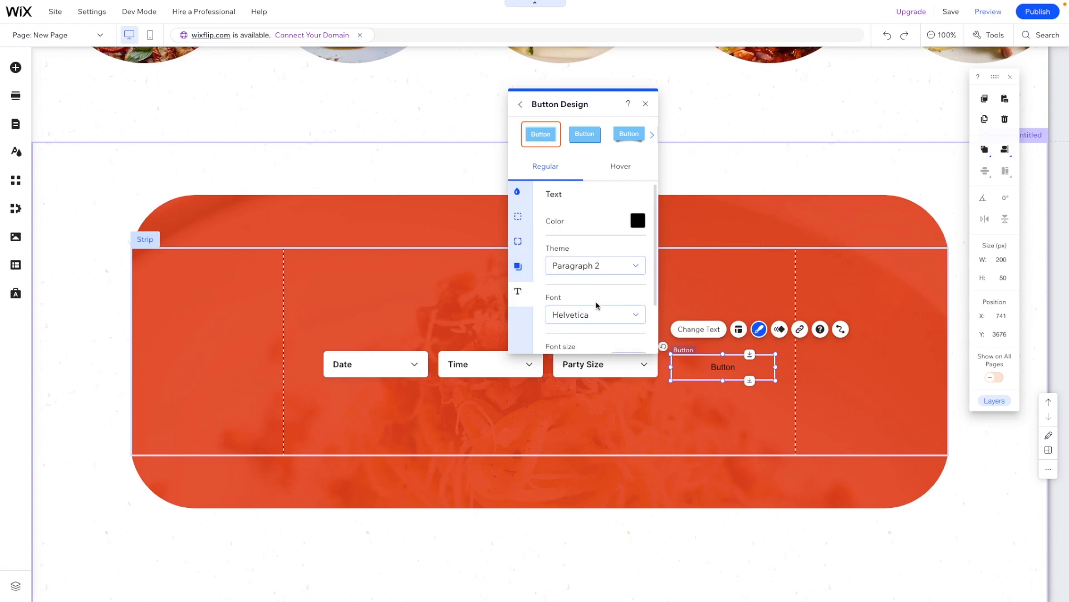
pyautogui.scroll(-1, 597, 302)
pyautogui.click(588, 258)
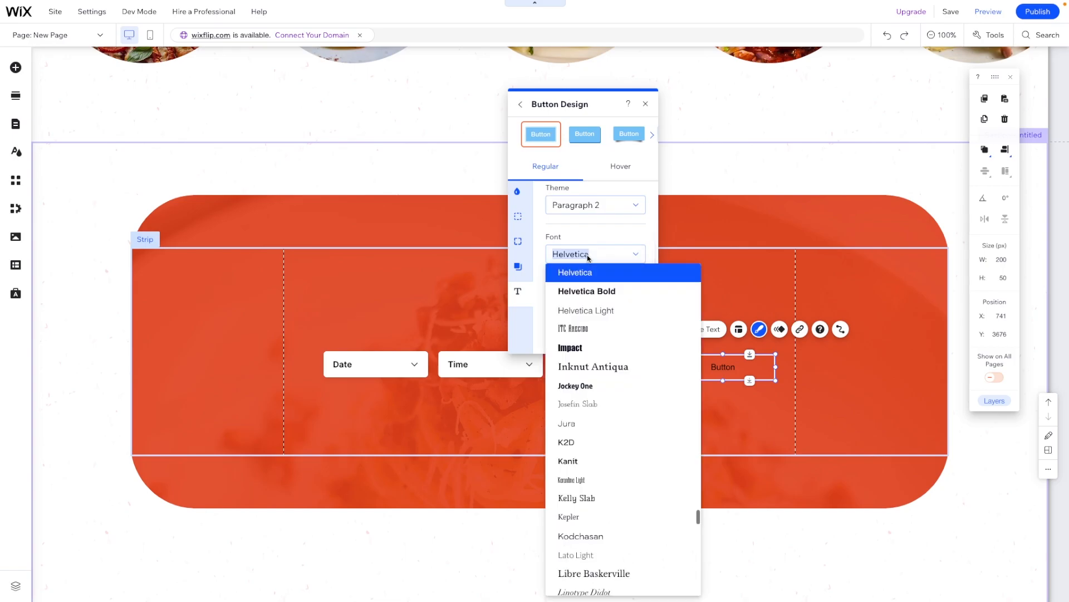
pyautogui.write('Inter Black')
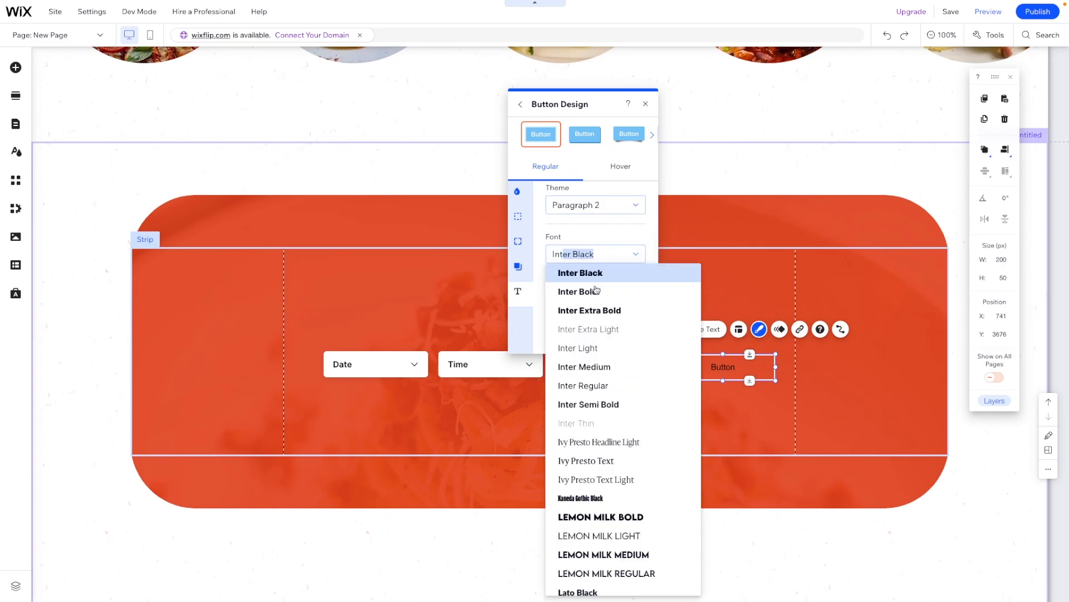
pyautogui.click(607, 405)
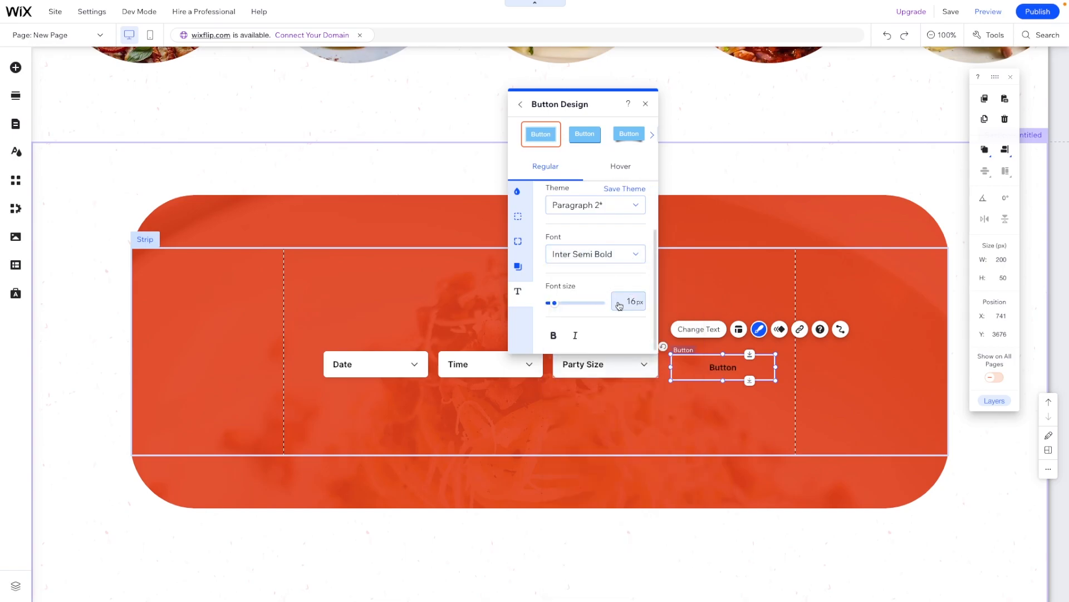
pyautogui.scroll(1, 608, 294)
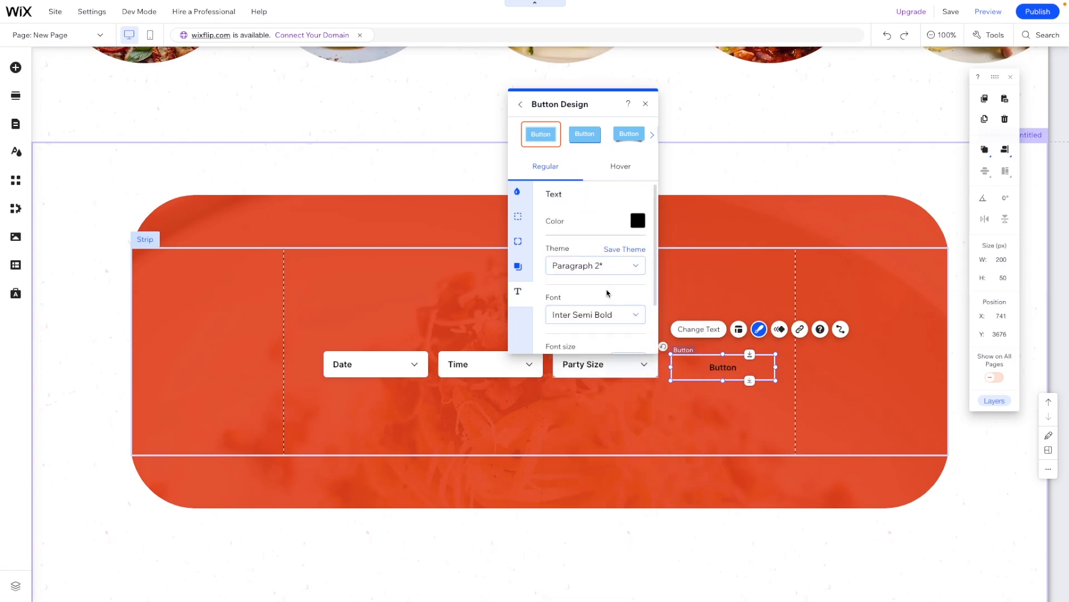
pyautogui.click(638, 223)
pyautogui.click(531, 185)
pyautogui.click(852, 395)
pyautogui.click(853, 395)
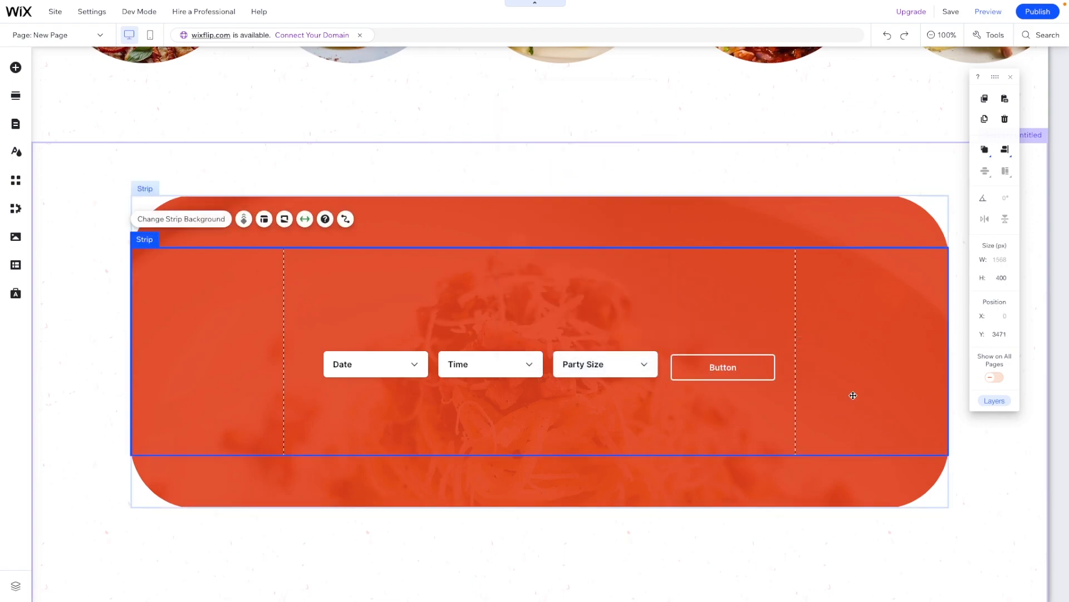
# - Align the button with the dropdown row, leaving a 20 px gap after the Party Size dropdown
pyautogui.click(703, 366)
pyautogui.moveTo(703, 366); pyautogui.dragTo(691, 362)
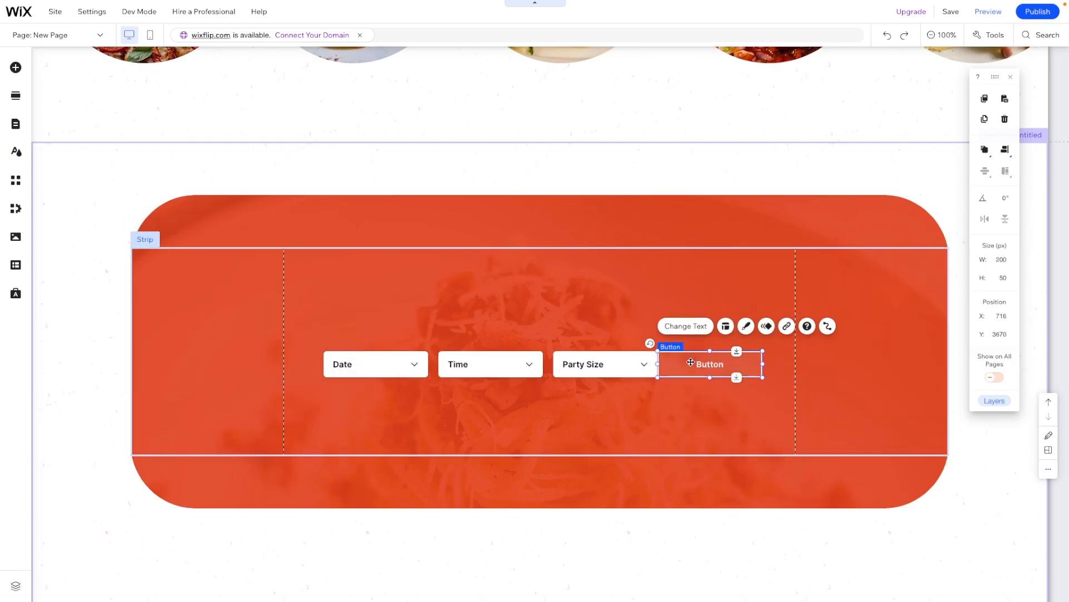
pyautogui.hotkey('shift', 'Right')
pyautogui.hotkey('shift', 'Right')
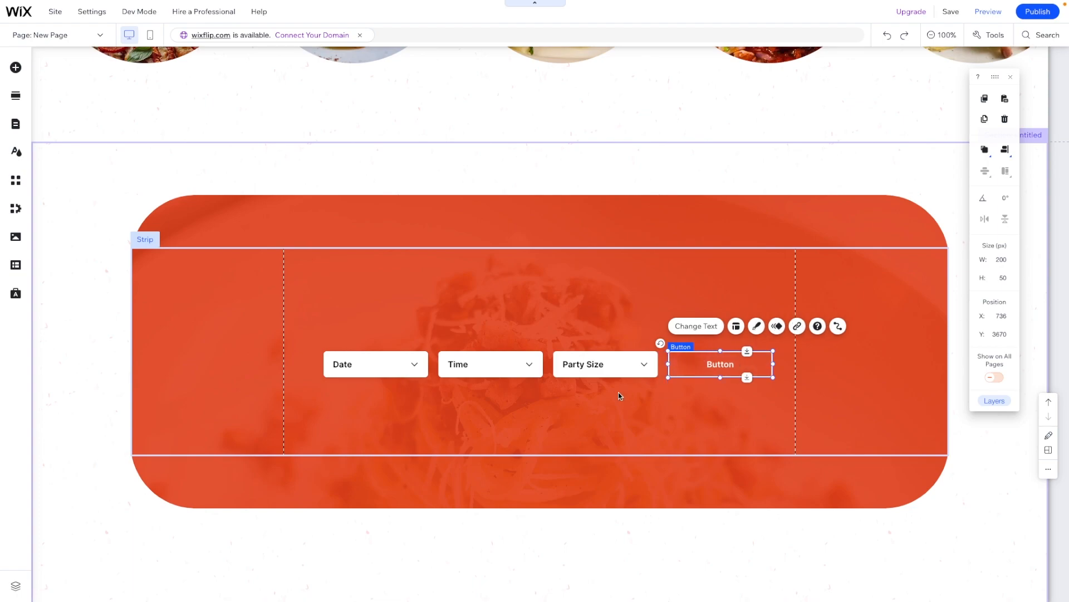
# - Group the three dropdowns with the button and move the group down the strip to Y 3728
pyautogui.keyDown('shift'); pyautogui.click(594, 372); pyautogui.keyUp('shift')
pyautogui.keyDown('shift'); pyautogui.click(510, 366); pyautogui.keyUp('shift')
pyautogui.keyDown('shift'); pyautogui.click(415, 368); pyautogui.keyUp('shift')
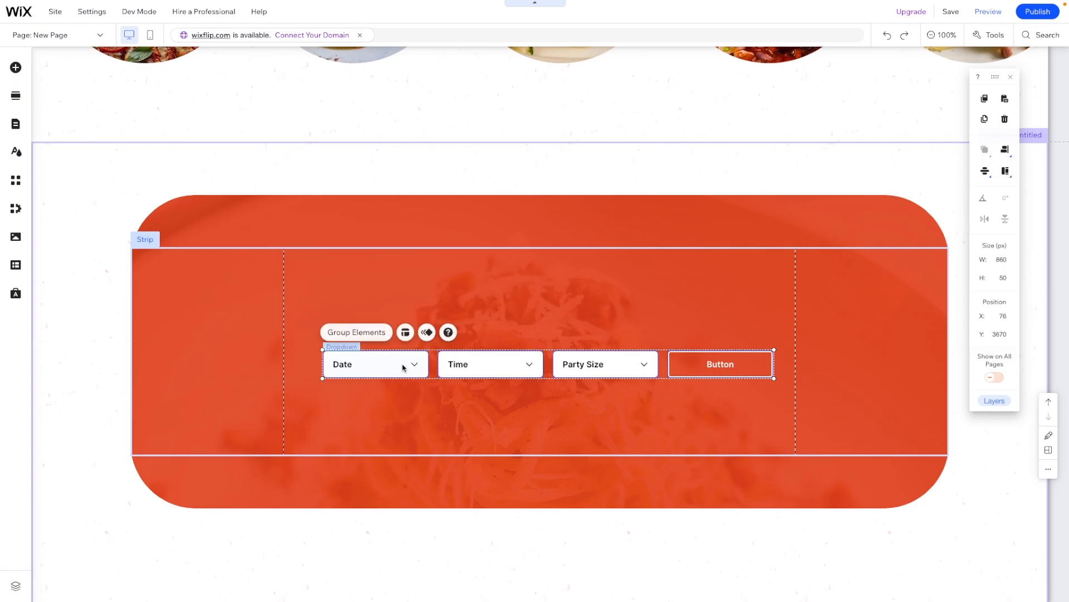
pyautogui.click(370, 333)
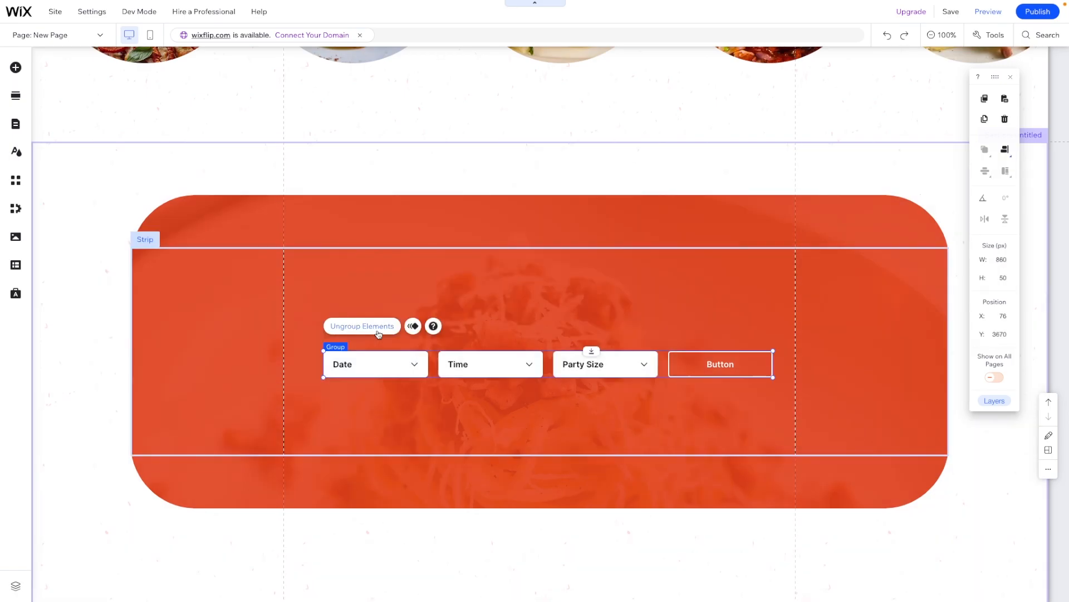
pyautogui.moveTo(485, 368); pyautogui.dragTo(485, 398)
# - Copy the "Let us help you with your next special occasion." heading and paste it into the red strip above the dropdowns
pyautogui.scroll(16, 232, 258)
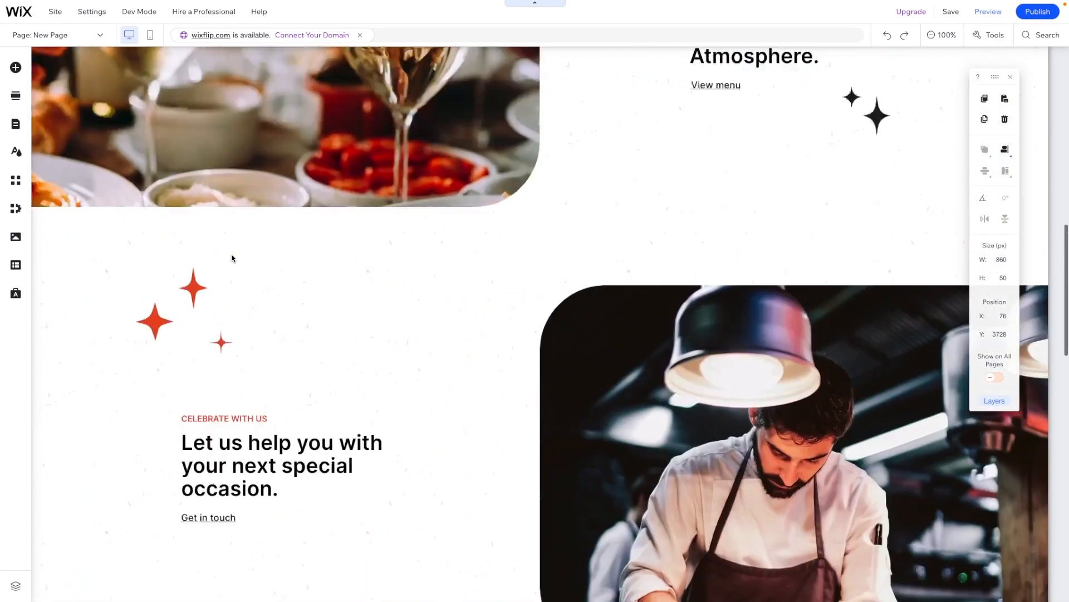
pyautogui.scroll(-4, 232, 258)
pyautogui.click(232, 260)
pyautogui.click(238, 351)
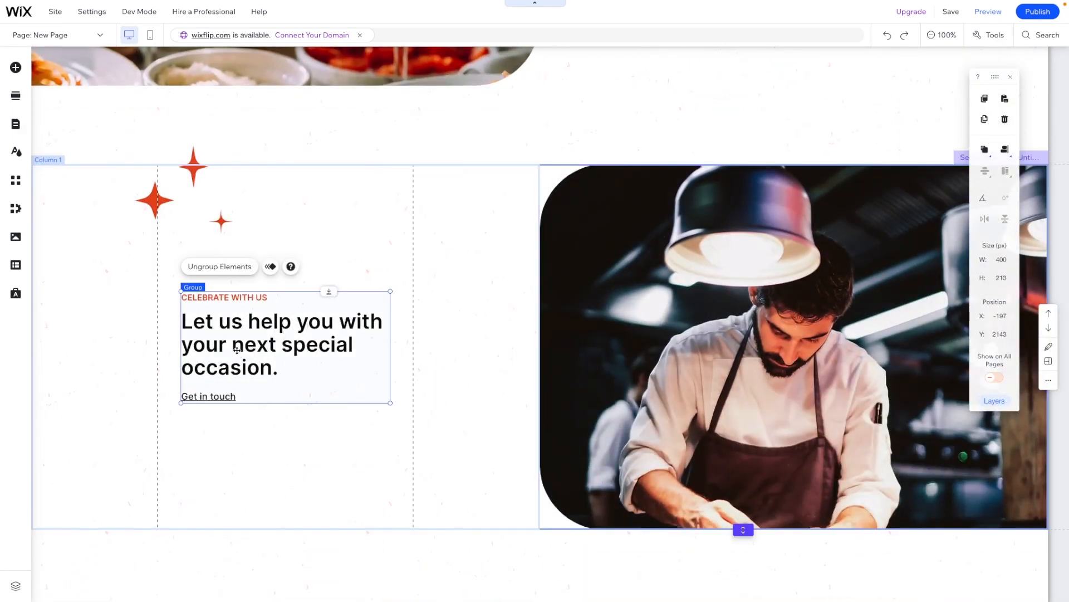
pyautogui.click(251, 343)
pyautogui.scroll(-10, 251, 343)
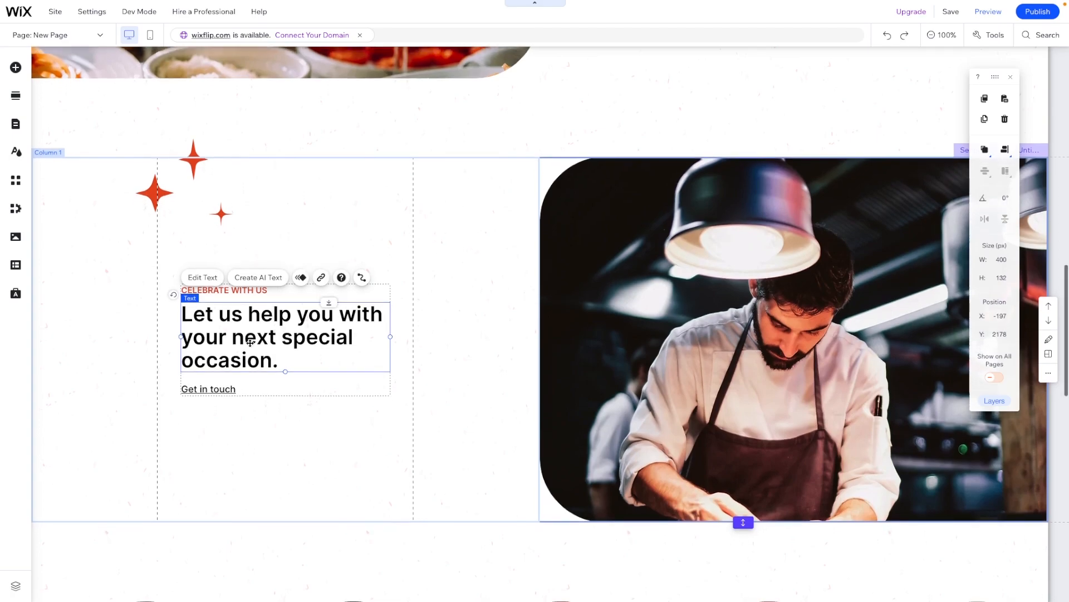
pyautogui.scroll(-2, 468, 442)
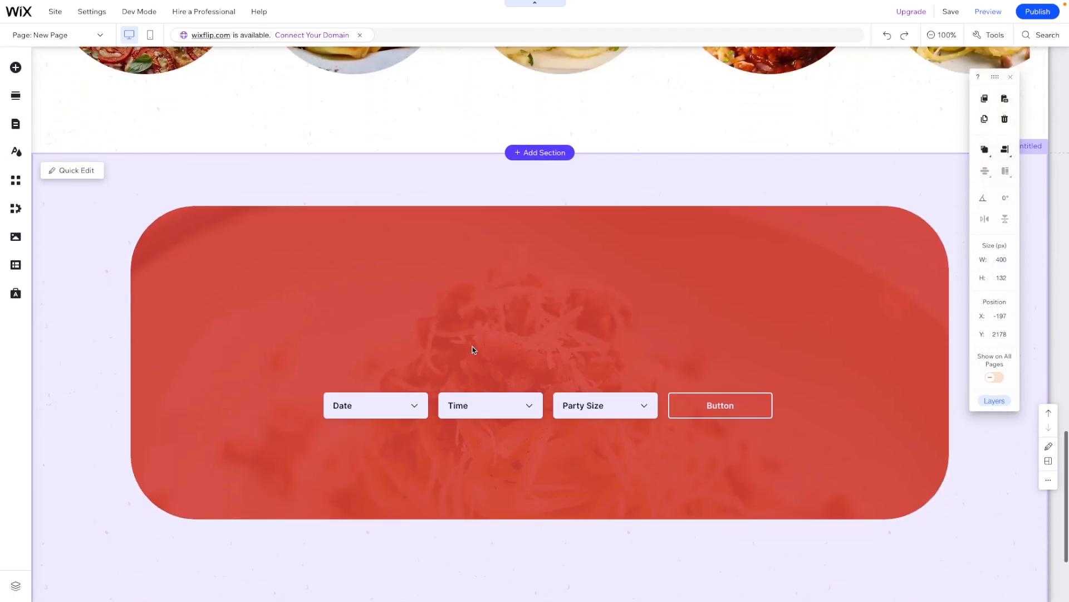
pyautogui.doubleClick(485, 297)
pyautogui.rightClick(486, 297)
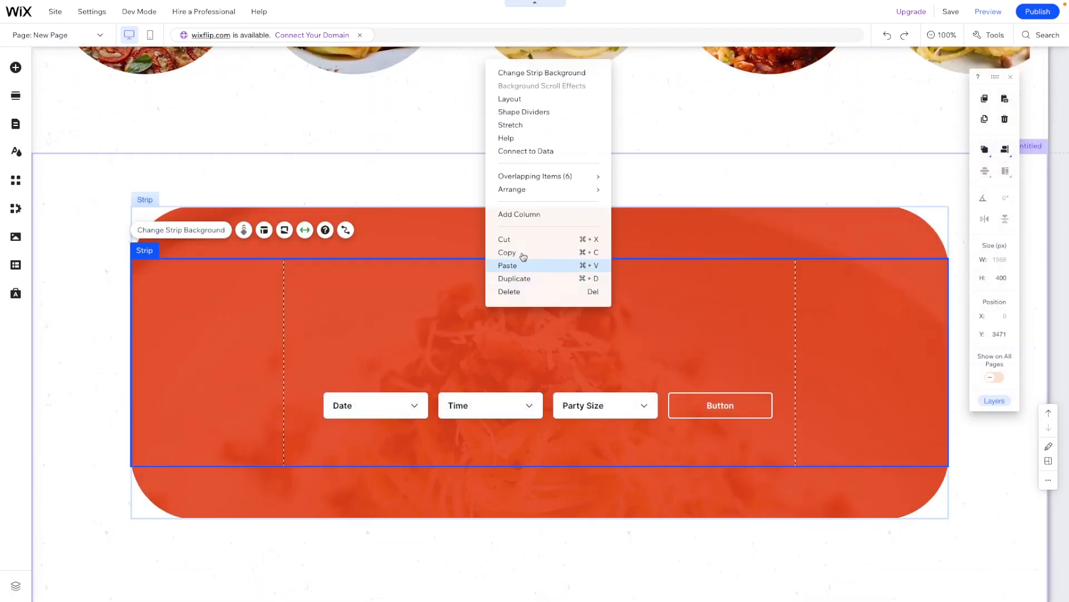
pyautogui.click(518, 266)
pyautogui.click(517, 266)
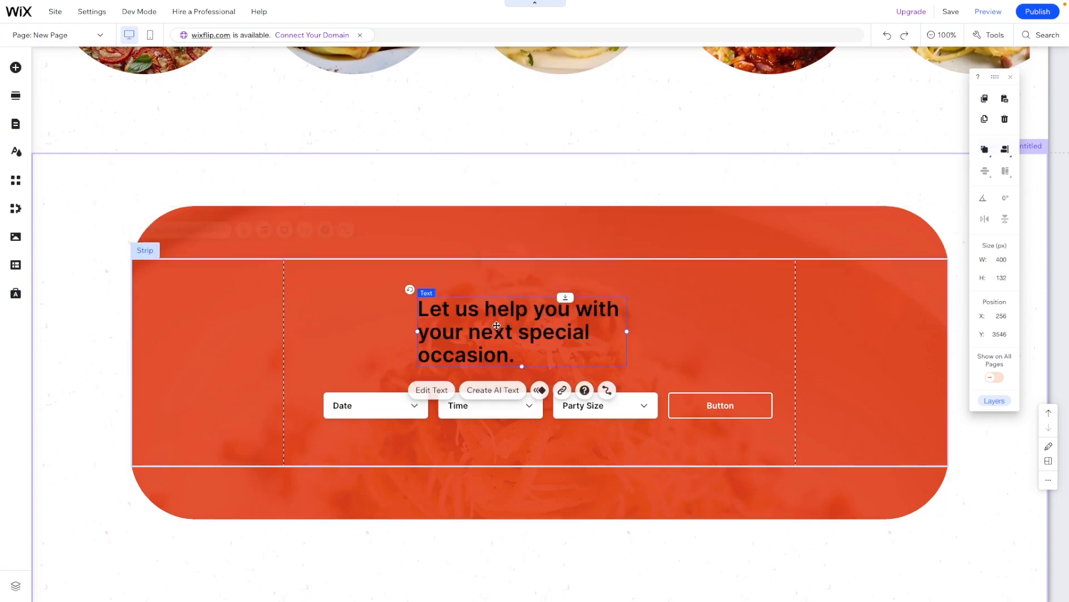
# - Move the pasted heading up to Y 3518, widen it to 620 px and centre it horizontally in the strip
pyautogui.moveTo(497, 324); pyautogui.dragTo(519, 310)
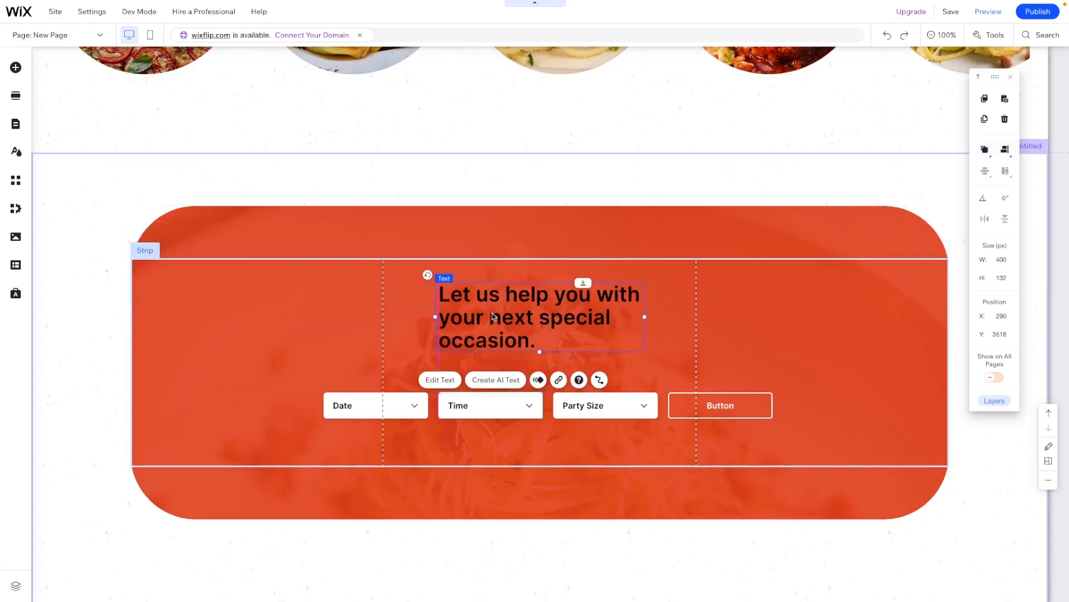
pyautogui.moveTo(383, 317); pyautogui.dragTo(323, 315)
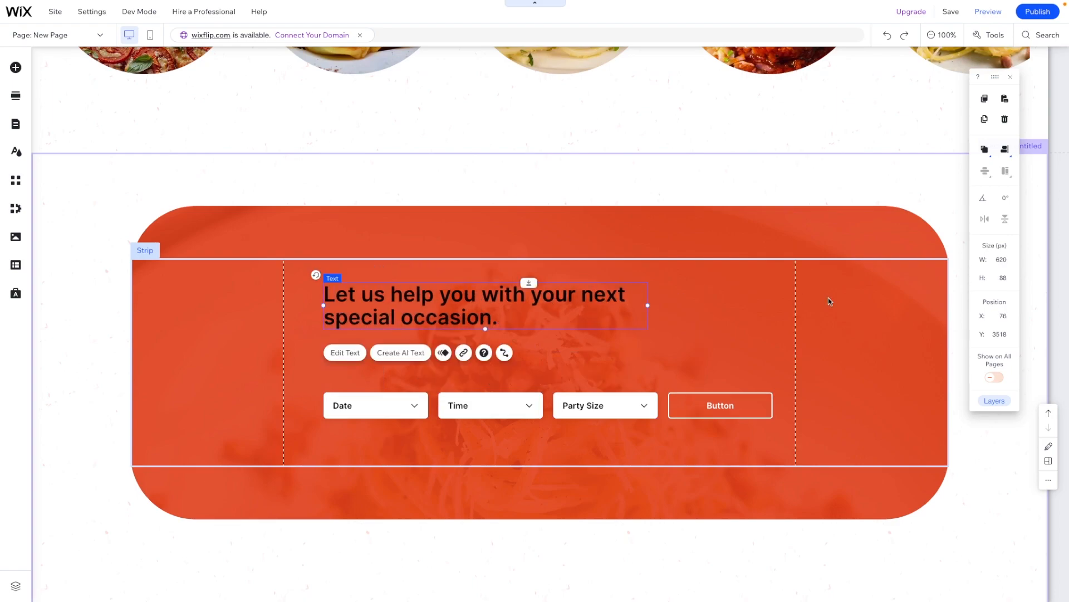
pyautogui.click(1005, 150)
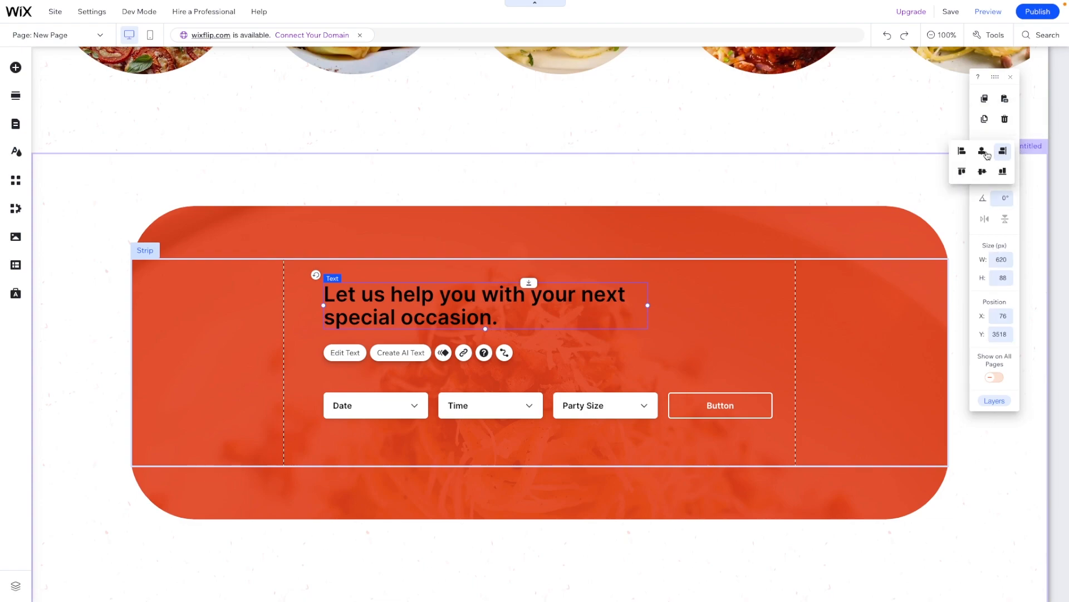
pyautogui.click(982, 151)
# - Format the pasted heading as white, centre-aligned text with a font size of 56 px
pyautogui.doubleClick(540, 292)
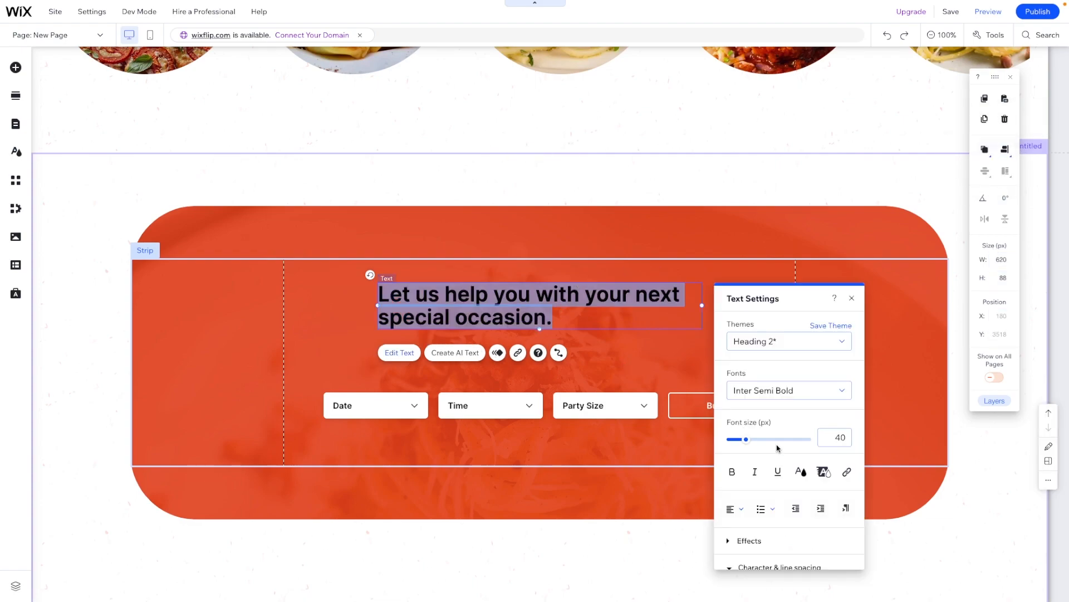
pyautogui.click(800, 471)
pyautogui.click(729, 381)
pyautogui.click(821, 333)
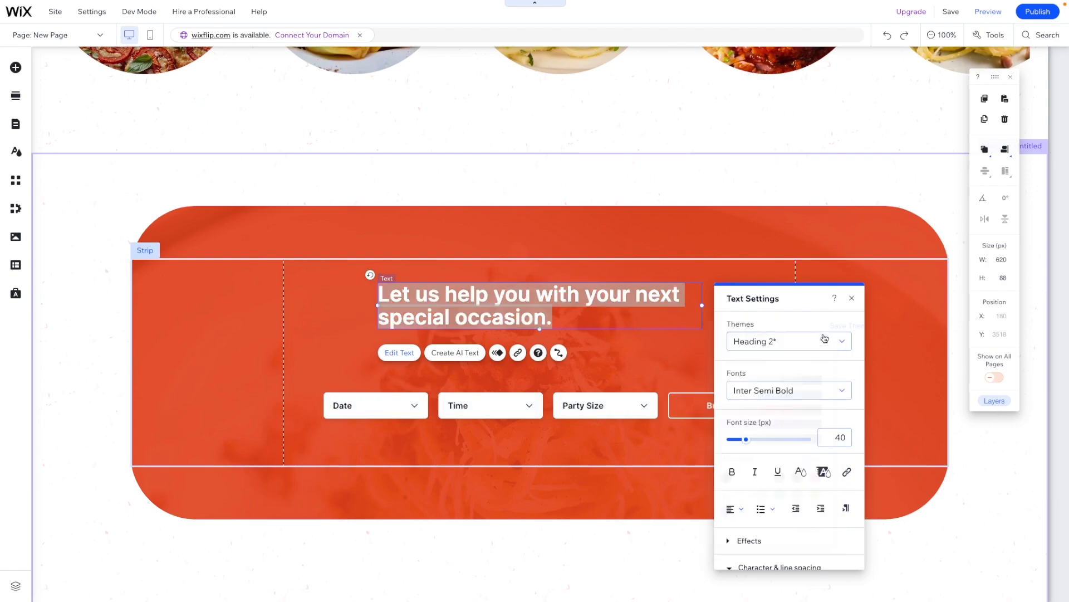
pyautogui.click(740, 508)
pyautogui.click(738, 532)
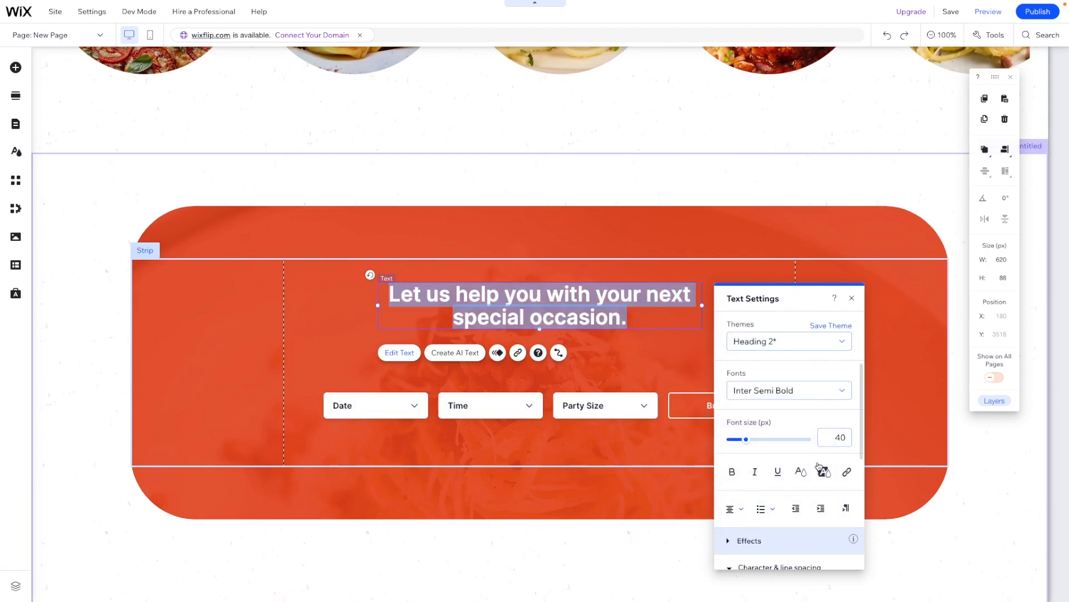
pyautogui.click(837, 440)
pyautogui.write('56')
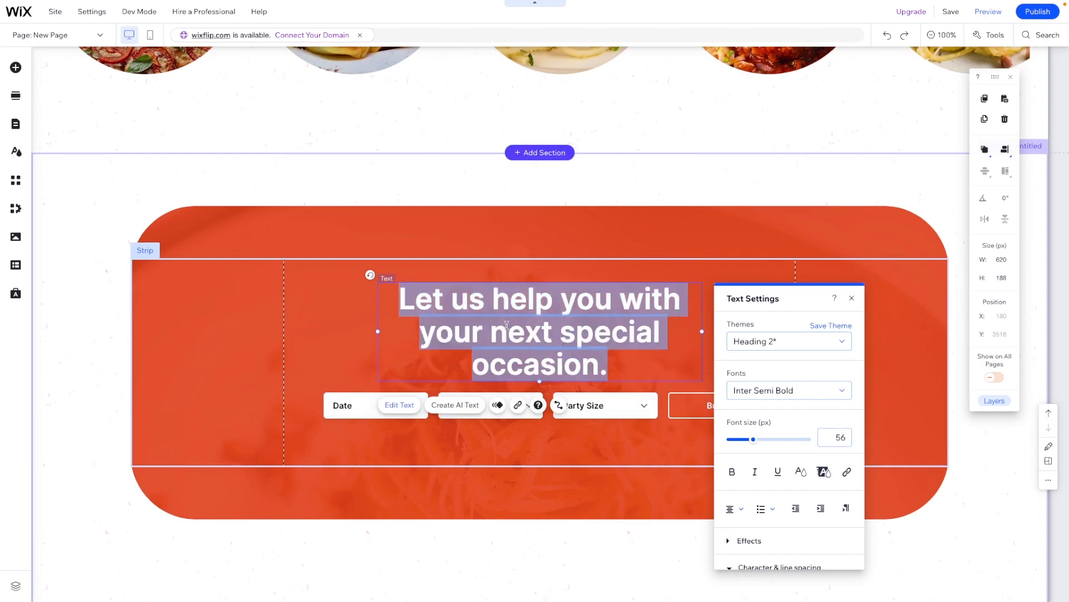
# - Replace the heading text with "Make a Reservation Today!" and place the dropdown group below it at X 60, Y 3733
pyautogui.write('Make ')
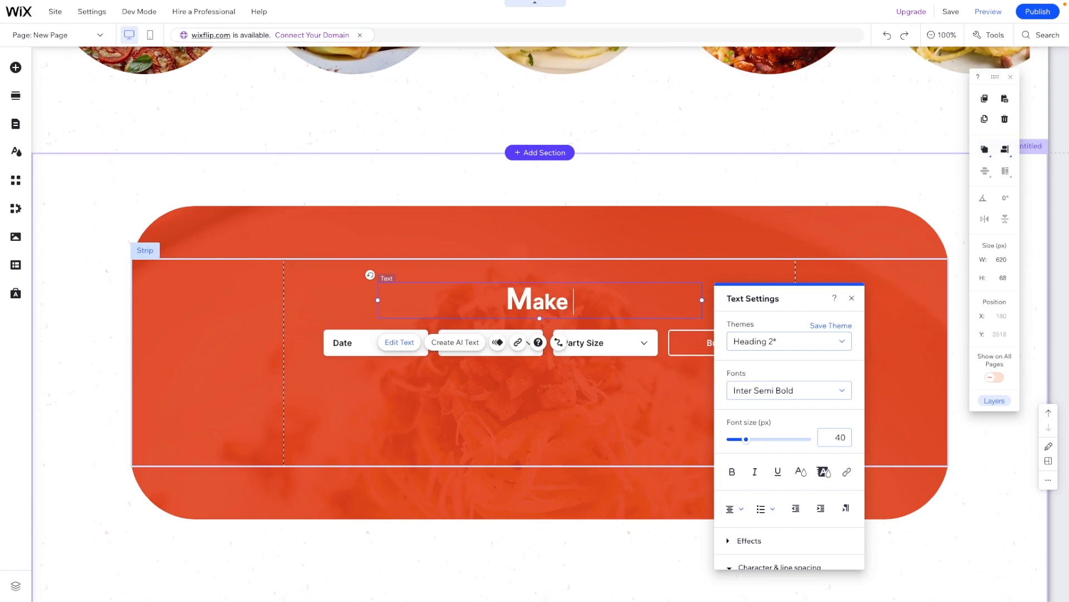
pyautogui.write('a Res')
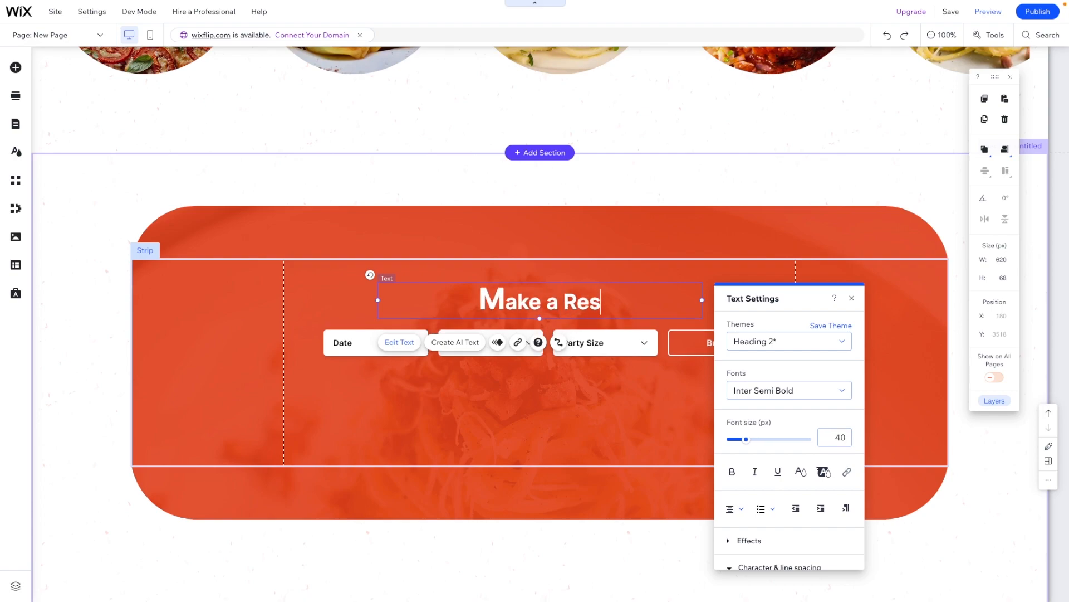
pyautogui.write('ervation Today!')
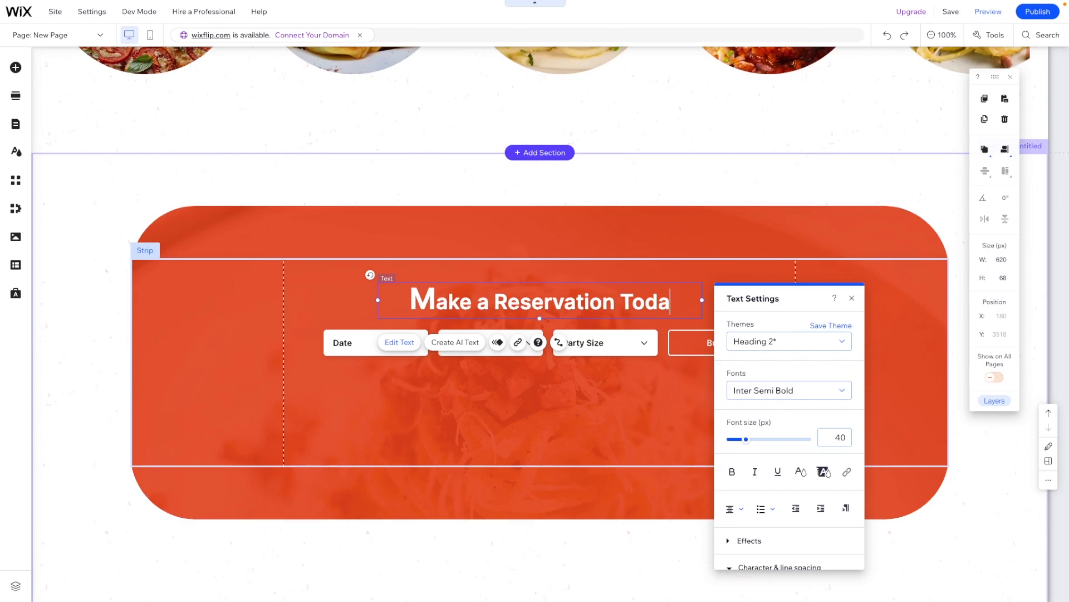
pyautogui.click(556, 407)
# - Paste another copy of the "Let us help you with your next special occasion." text into the red strip below the reservation heading
pyautogui.scroll(20, 556, 406)
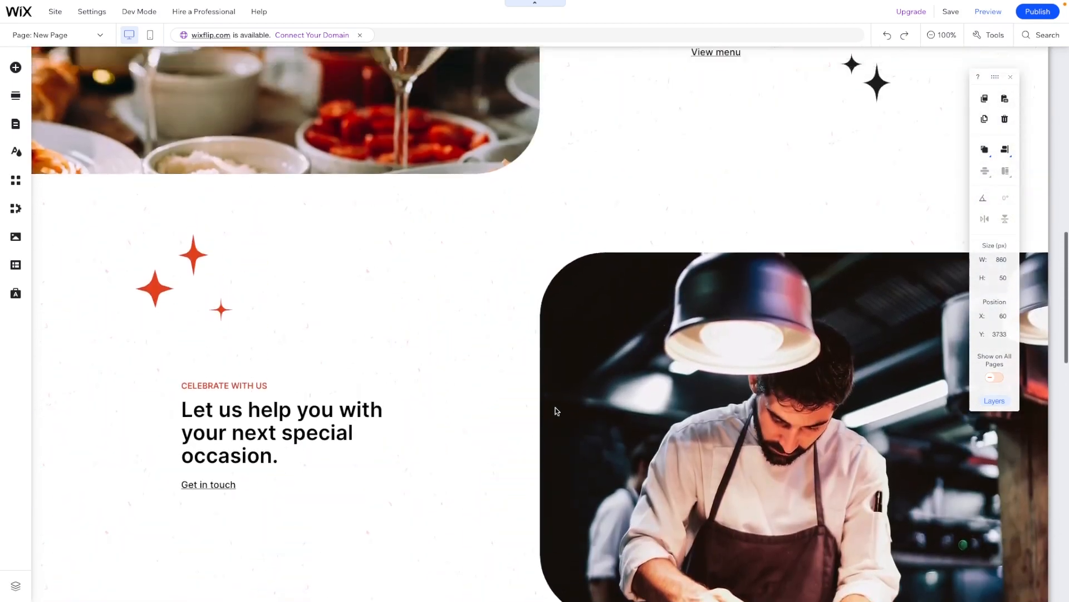
pyautogui.scroll(-10, 723, 409)
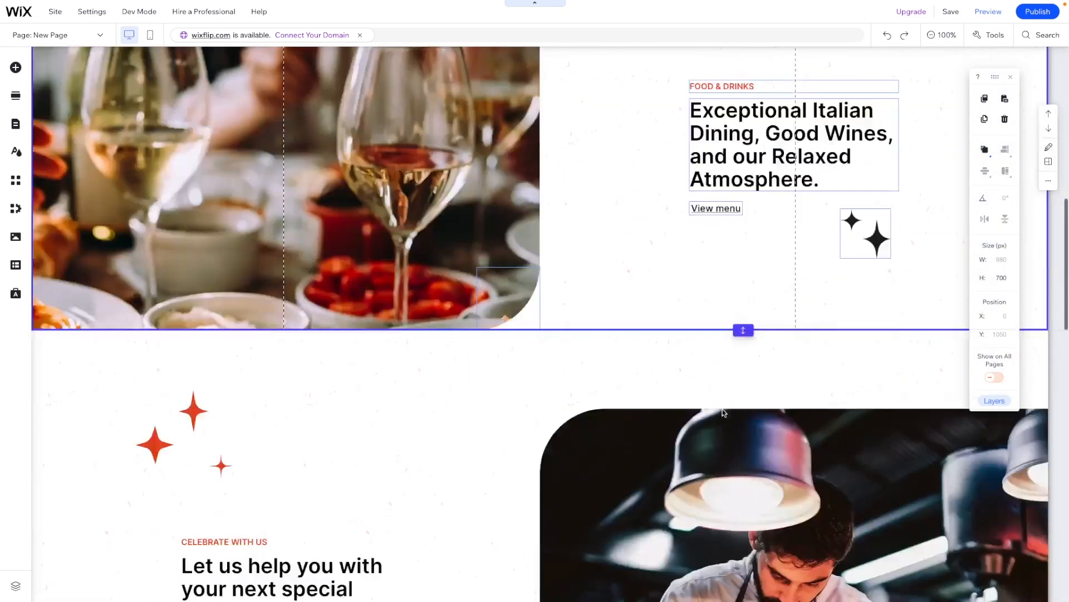
pyautogui.click(243, 241)
pyautogui.click(241, 241)
pyautogui.click(241, 241)
pyautogui.scroll(-12, 270, 269)
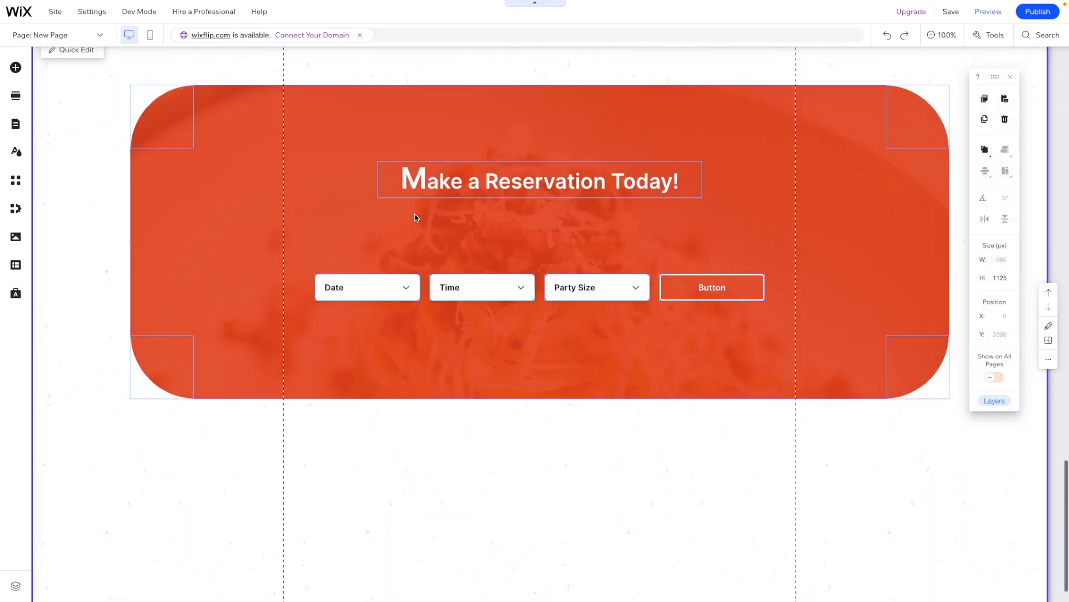
pyautogui.click(473, 222)
pyautogui.rightClick(475, 220)
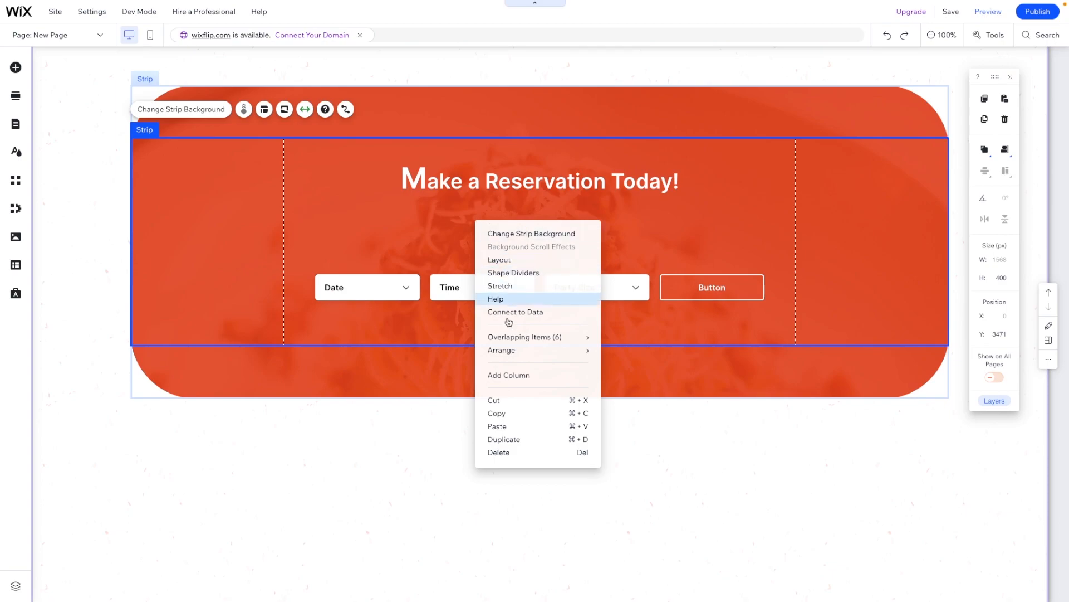
pyautogui.click(498, 426)
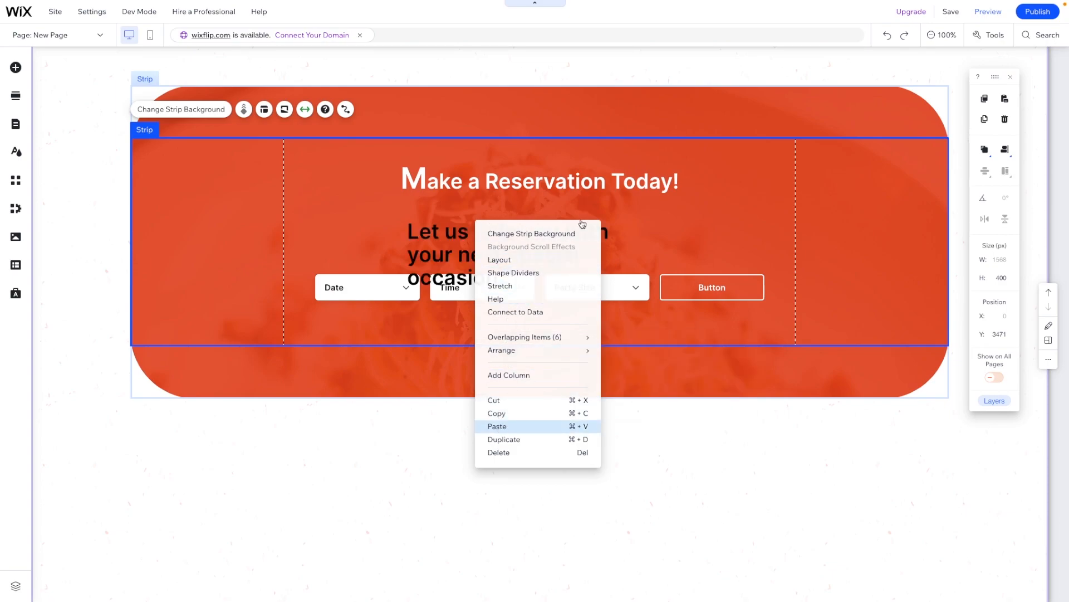
pyautogui.click(630, 232)
pyautogui.click(605, 236)
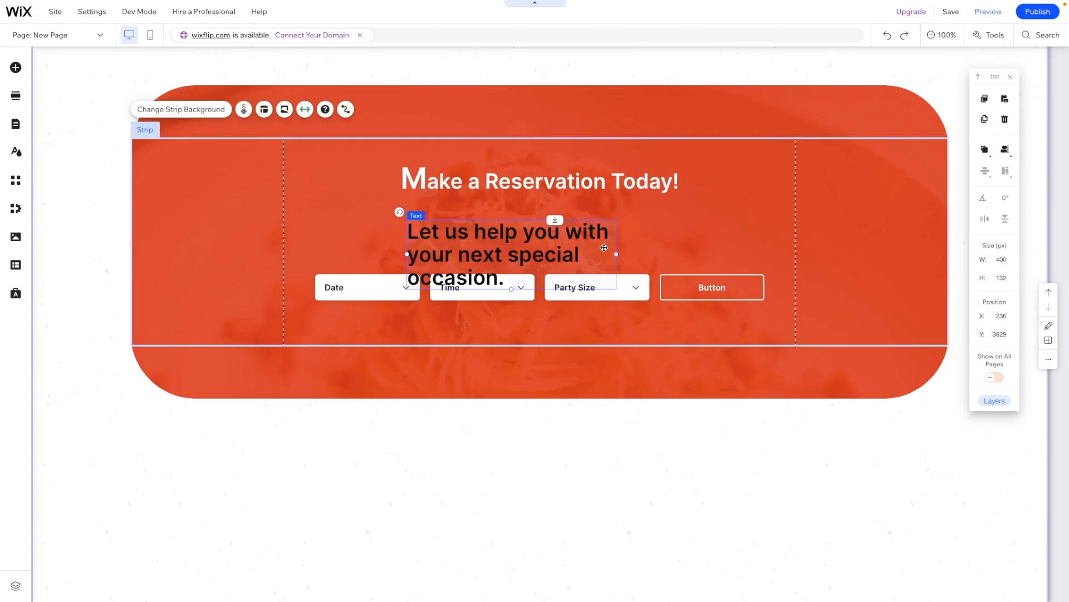
# - Widen the new text box to 564 px and make its text centre-aligned and white
pyautogui.moveTo(614, 253); pyautogui.dragTo(702, 252)
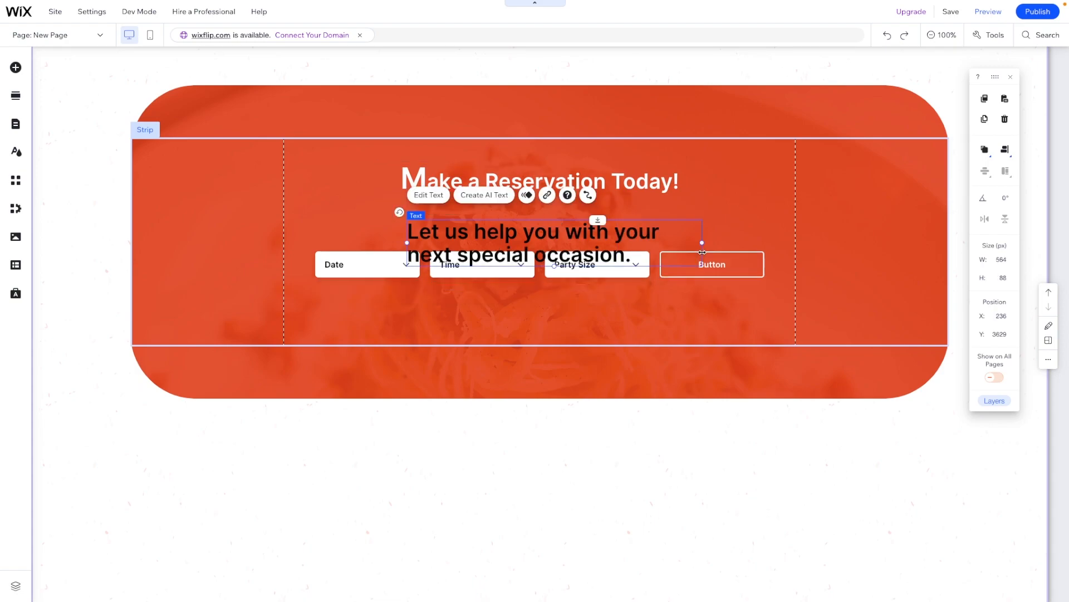
pyautogui.click(428, 196)
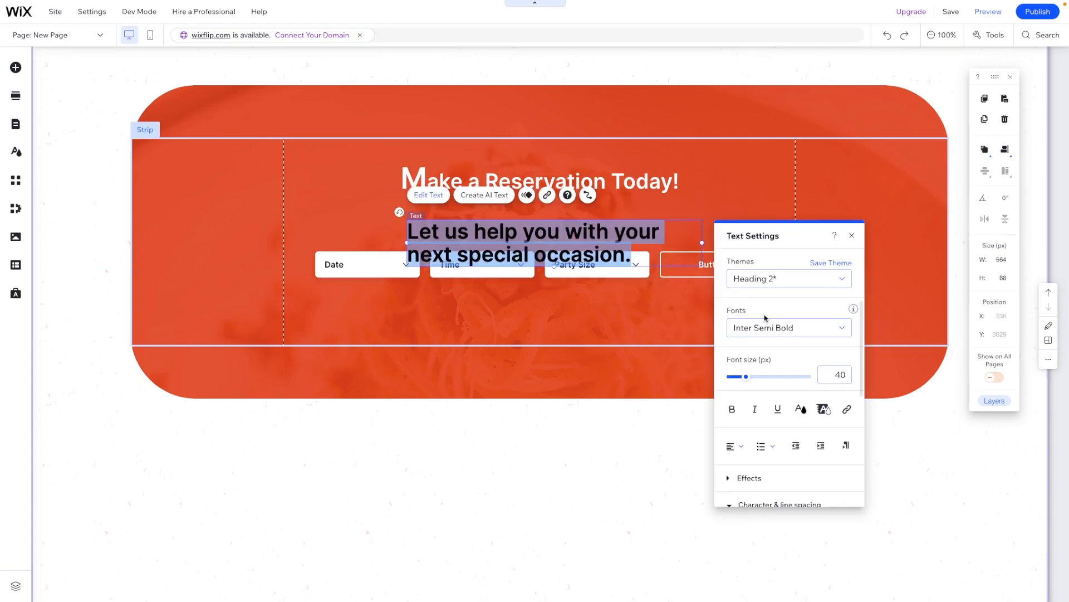
pyautogui.click(735, 447)
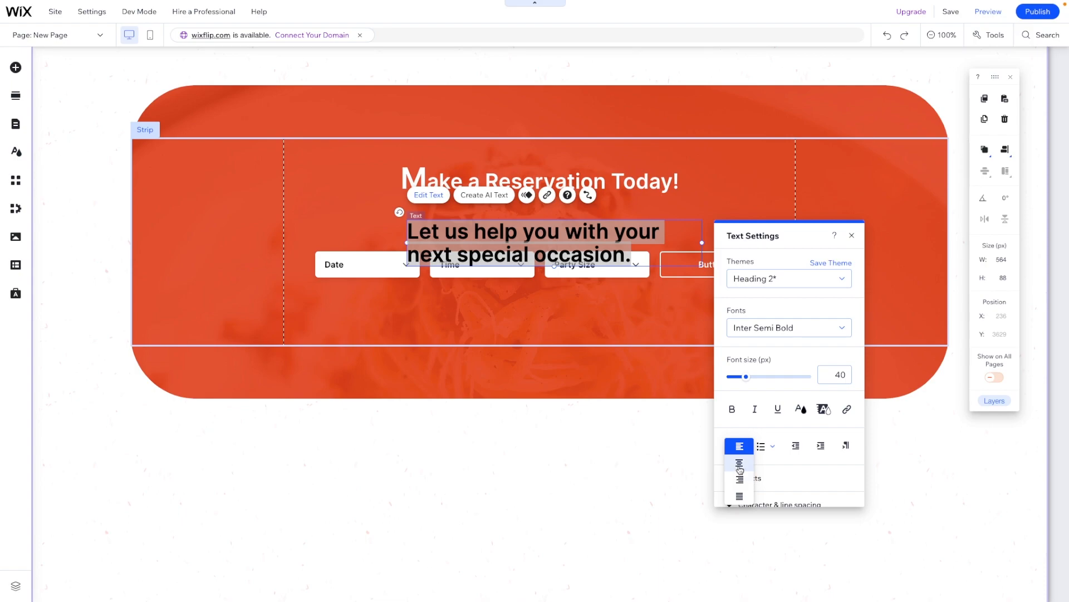
pyautogui.click(737, 471)
pyautogui.click(800, 408)
pyautogui.click(733, 318)
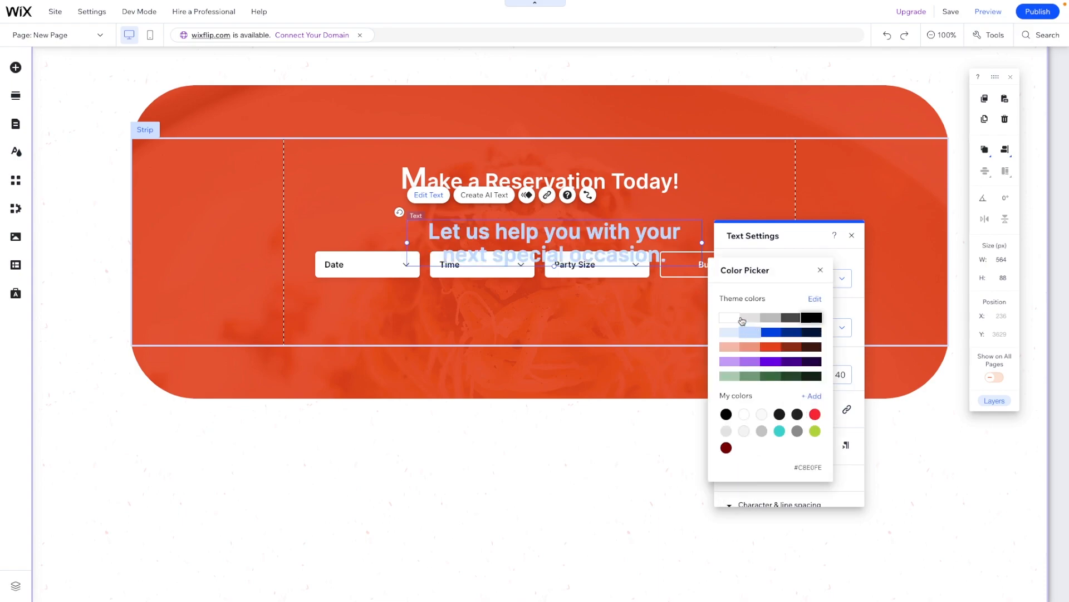
# - Centre the special-occasion text horizontally in the strip and set its font size to 24 px
pyautogui.click(1006, 150)
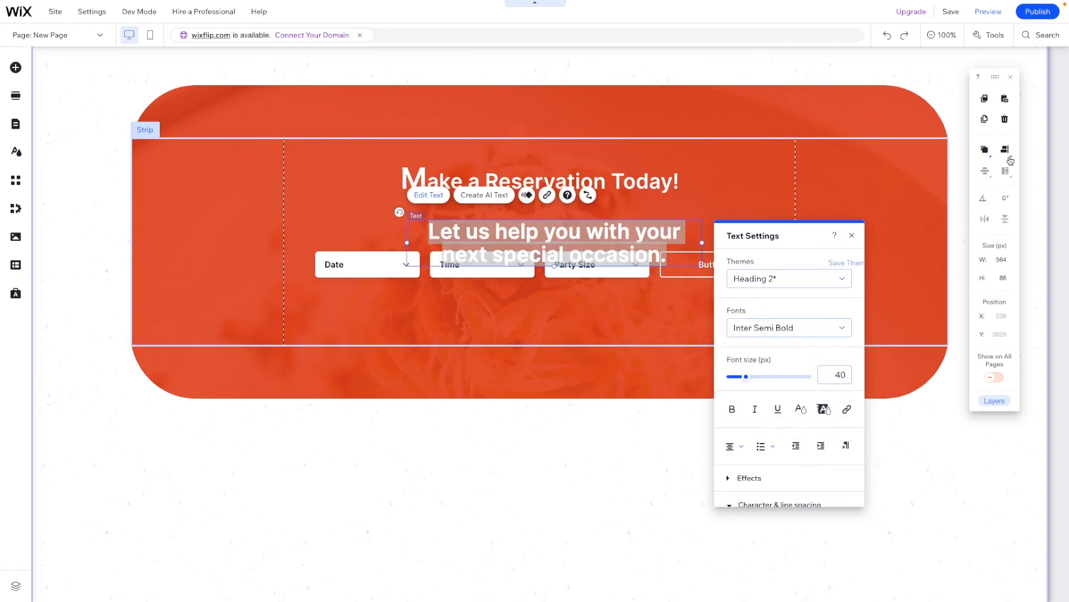
pyautogui.click(646, 299)
pyautogui.doubleClick(576, 241)
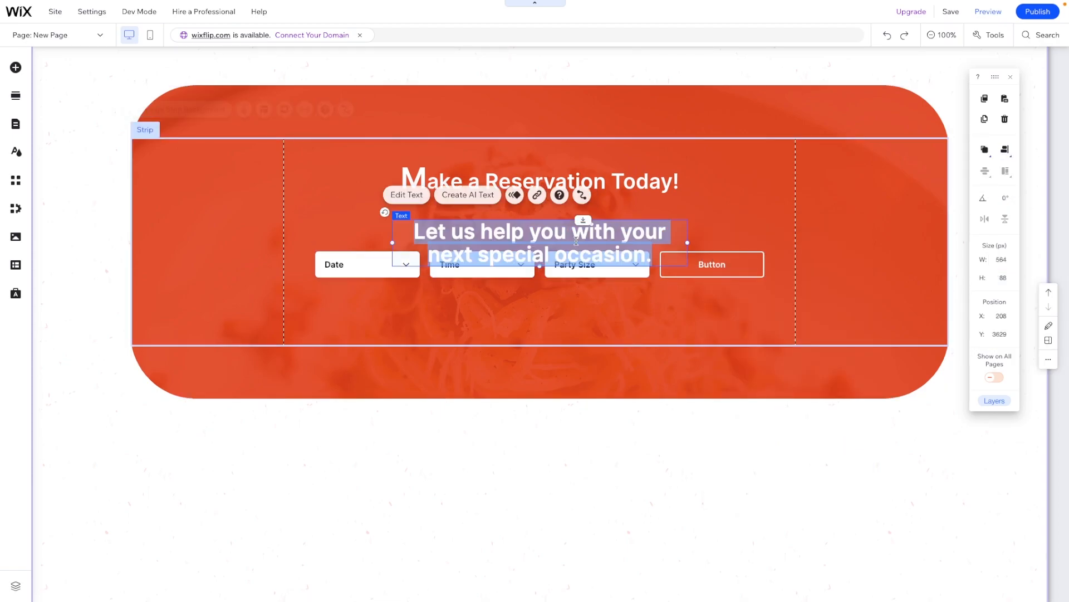
pyautogui.click(825, 383)
pyautogui.write('24')
pyautogui.press('Return')
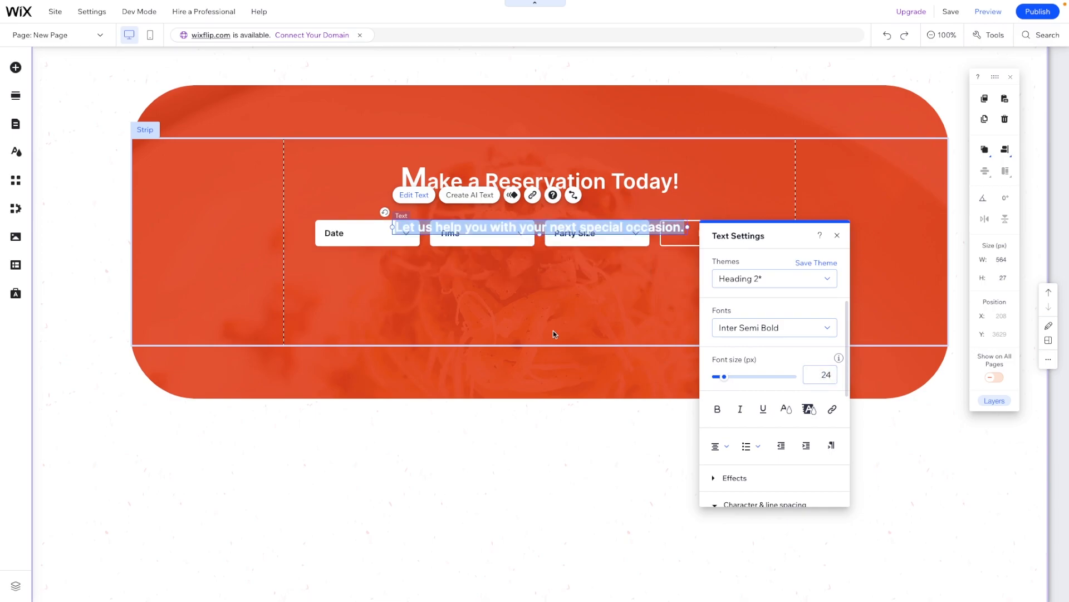
# - Move the group of dropdowns and button down below the special-occasion line to Y 3736
pyautogui.click(531, 285)
pyautogui.click(361, 233)
pyautogui.moveTo(361, 233); pyautogui.dragTo(361, 288)
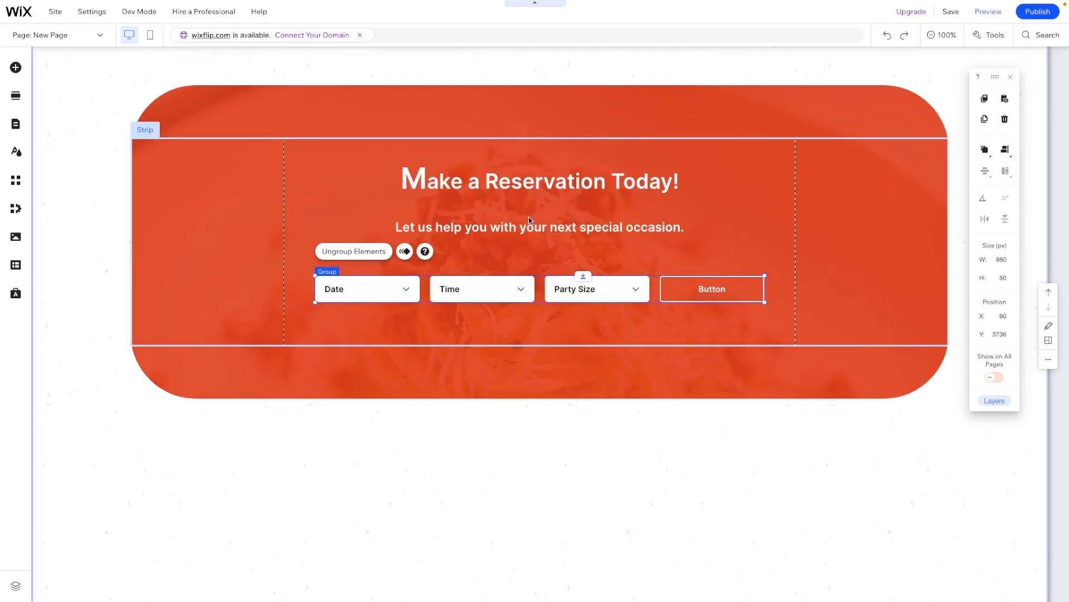
# - Bring the reservation heading and its subtitle closer together above the dropdowns, and shorten the section to a height of 867 px
pyautogui.click(519, 226)
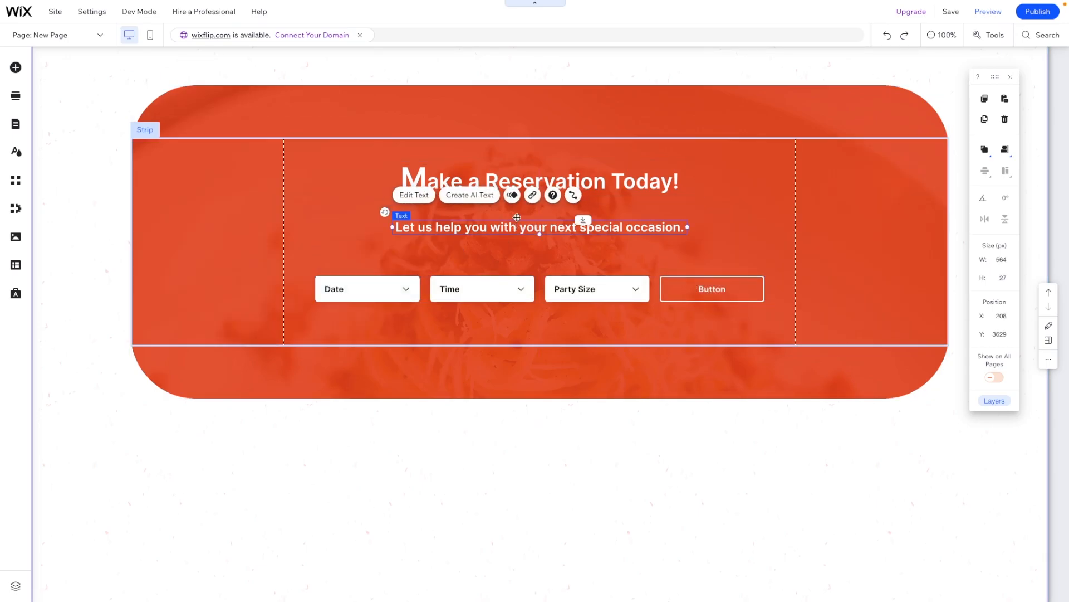
pyautogui.moveTo(517, 218); pyautogui.dragTo(517, 209)
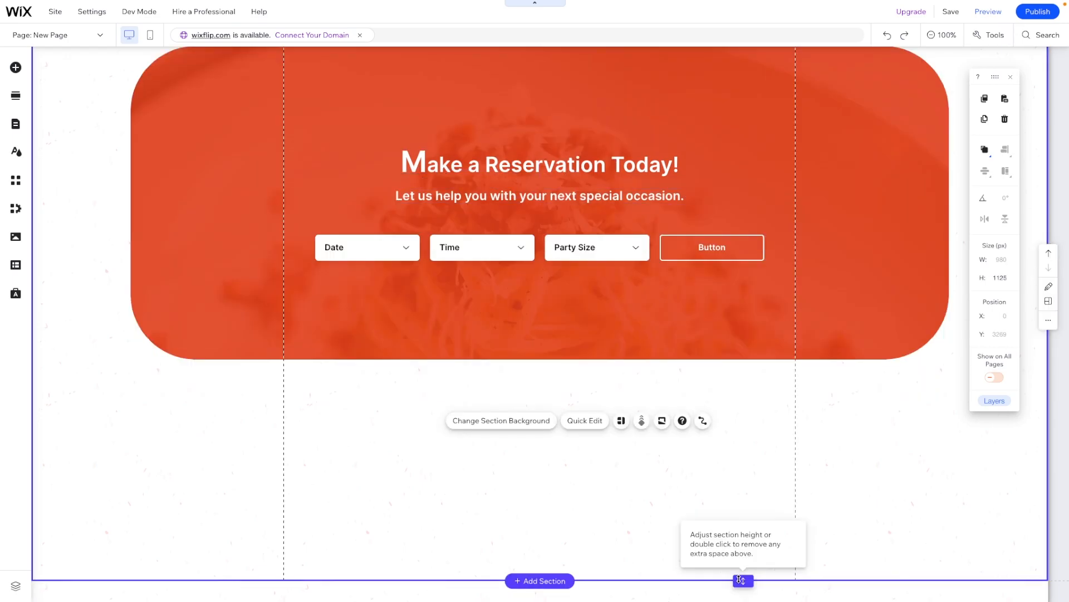
pyautogui.moveTo(743, 579); pyautogui.dragTo(750, 444)
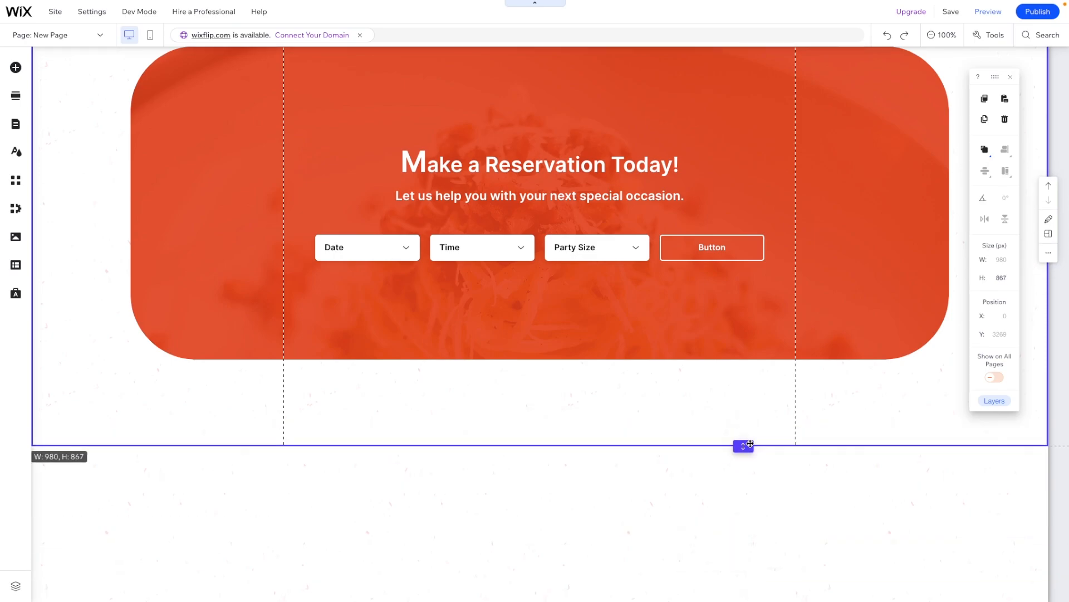
# - Preview the page and review its layout from the opening headline down to the reservation strip
pyautogui.scroll(15, 750, 443)
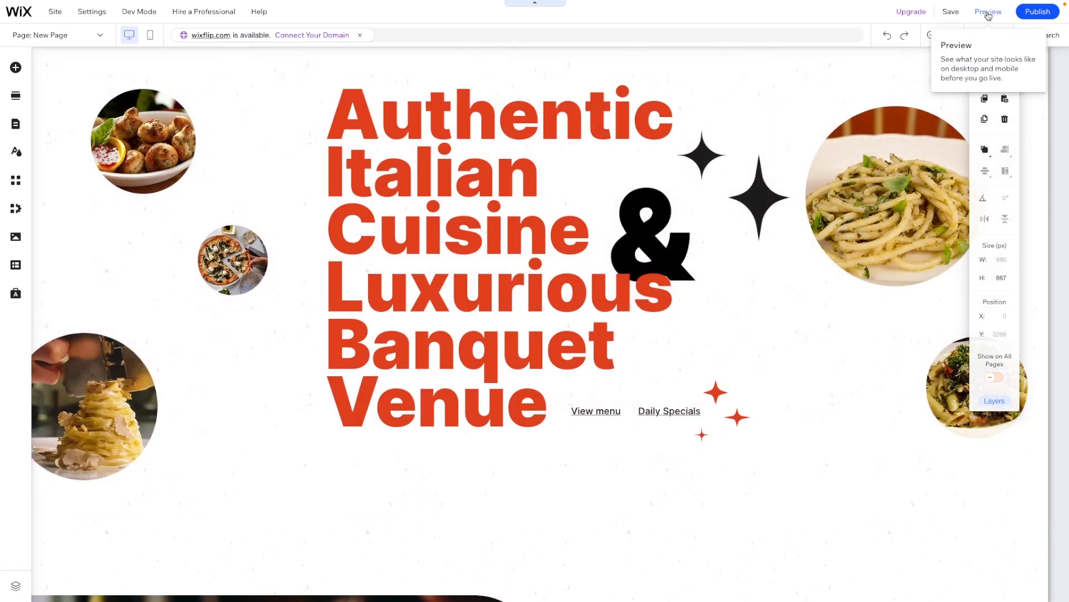
pyautogui.click(988, 16)
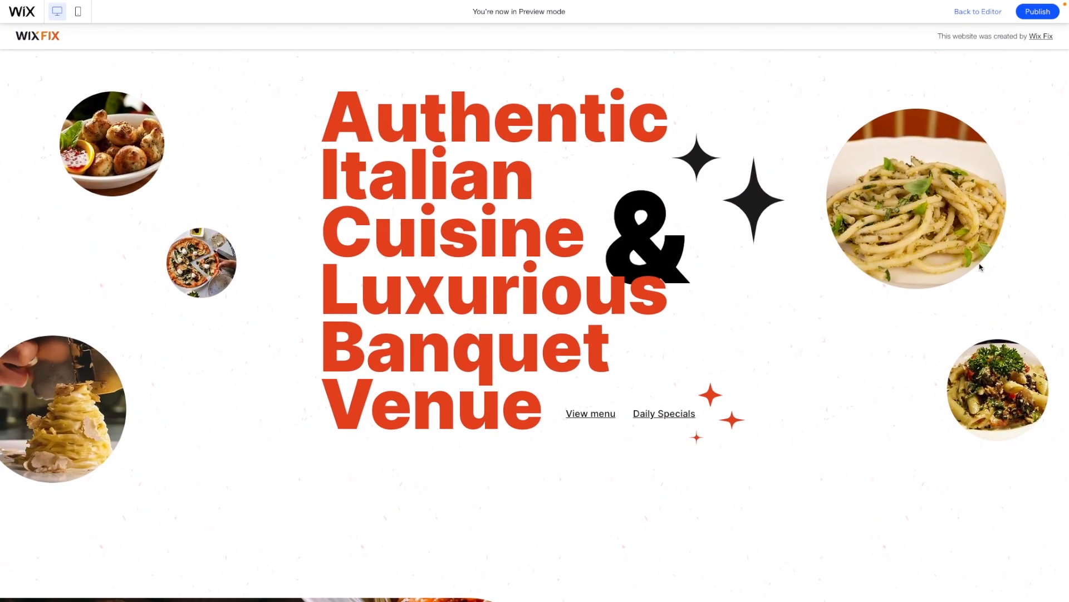
pyautogui.scroll(-3, 980, 266)
pyautogui.scroll(-8, 981, 266)
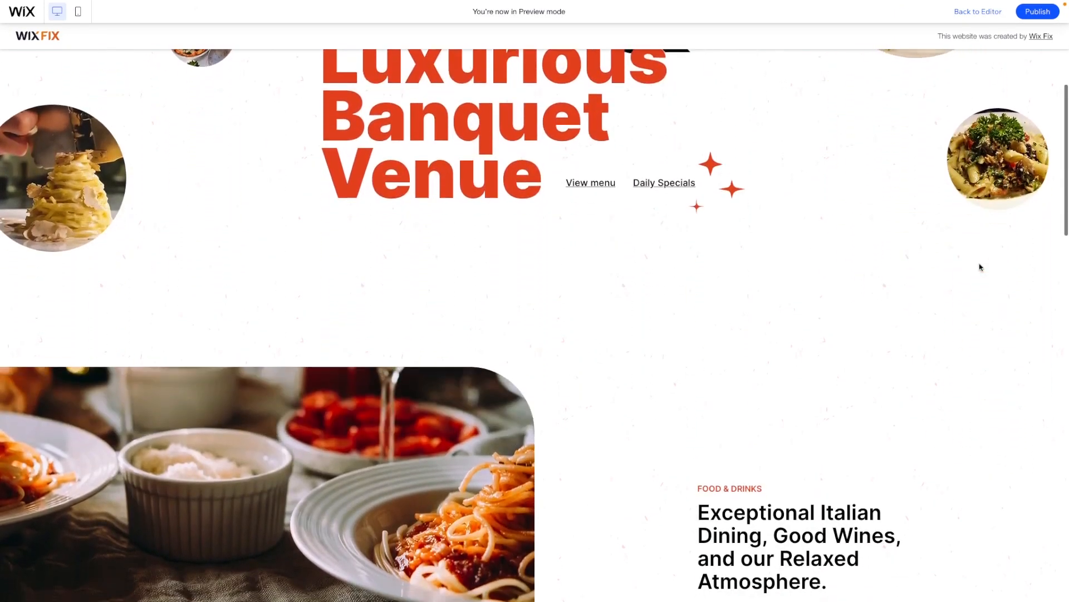
pyautogui.scroll(-8, 980, 267)
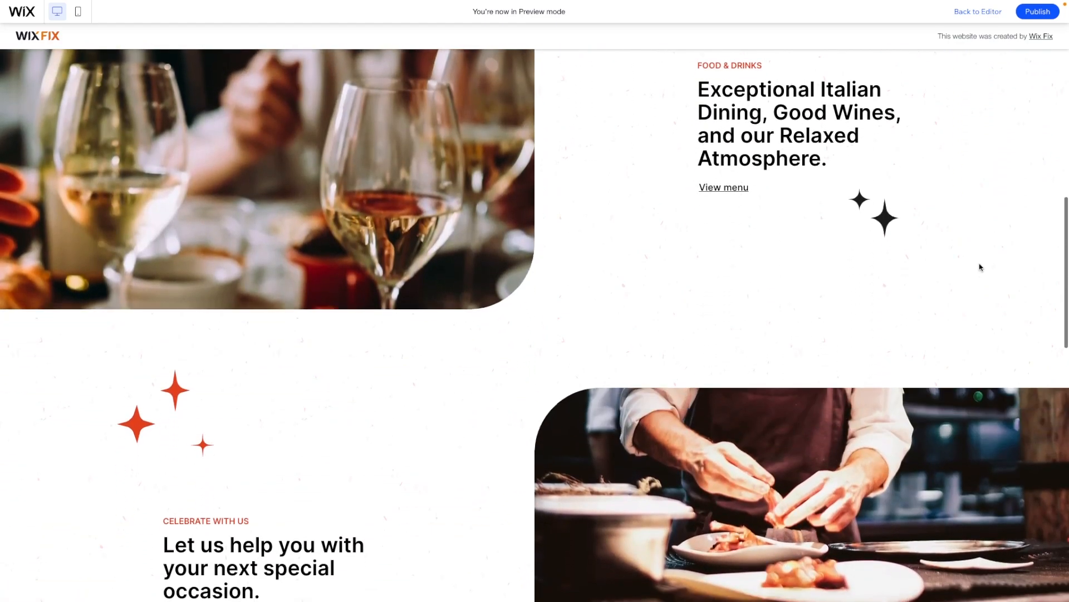
pyautogui.scroll(-10, 980, 267)
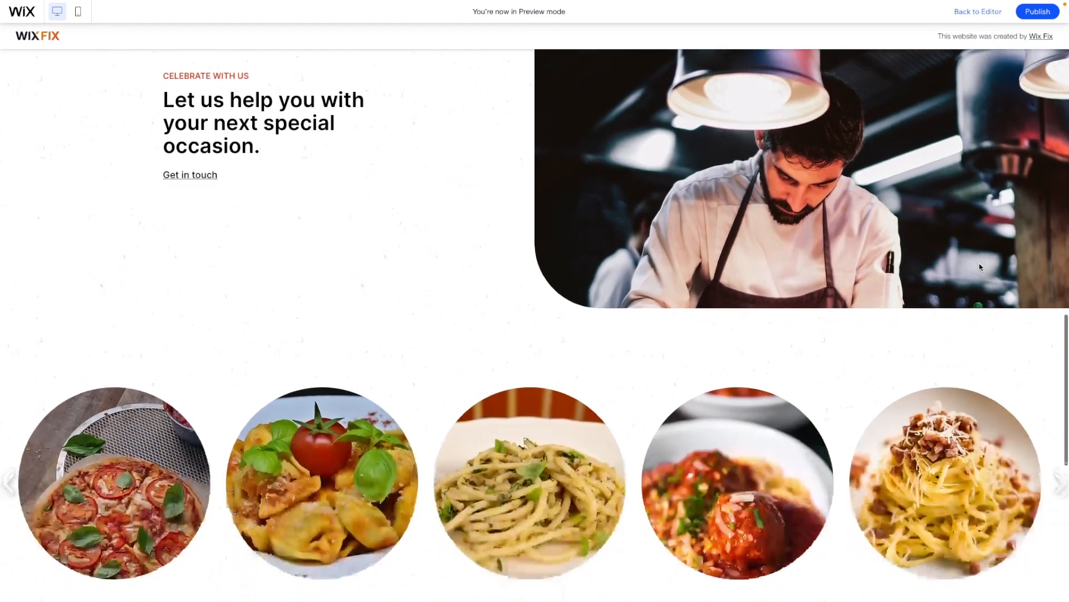
pyautogui.scroll(-2, 981, 267)
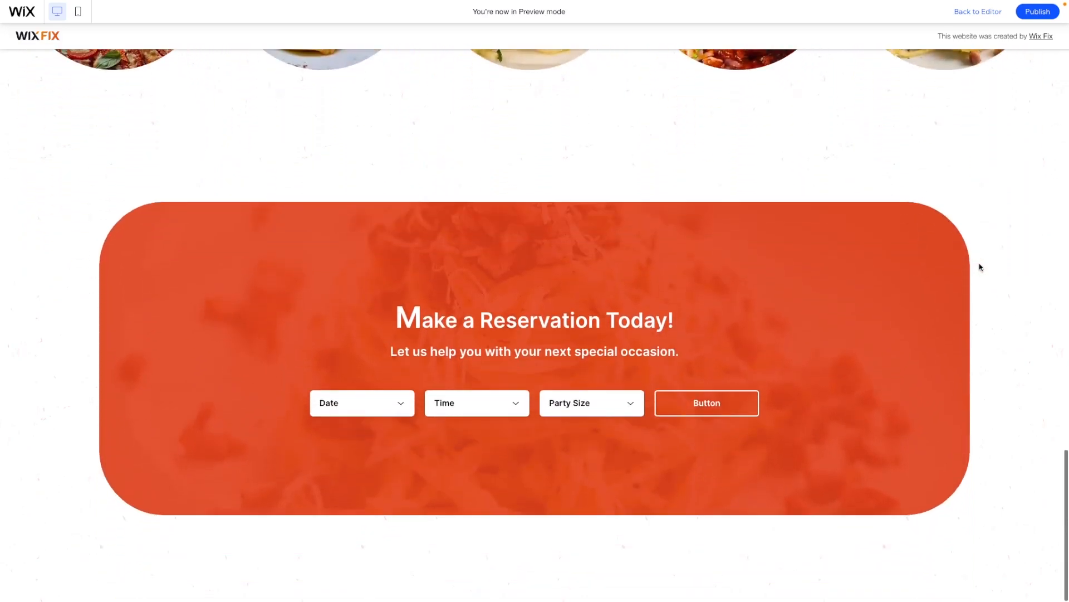